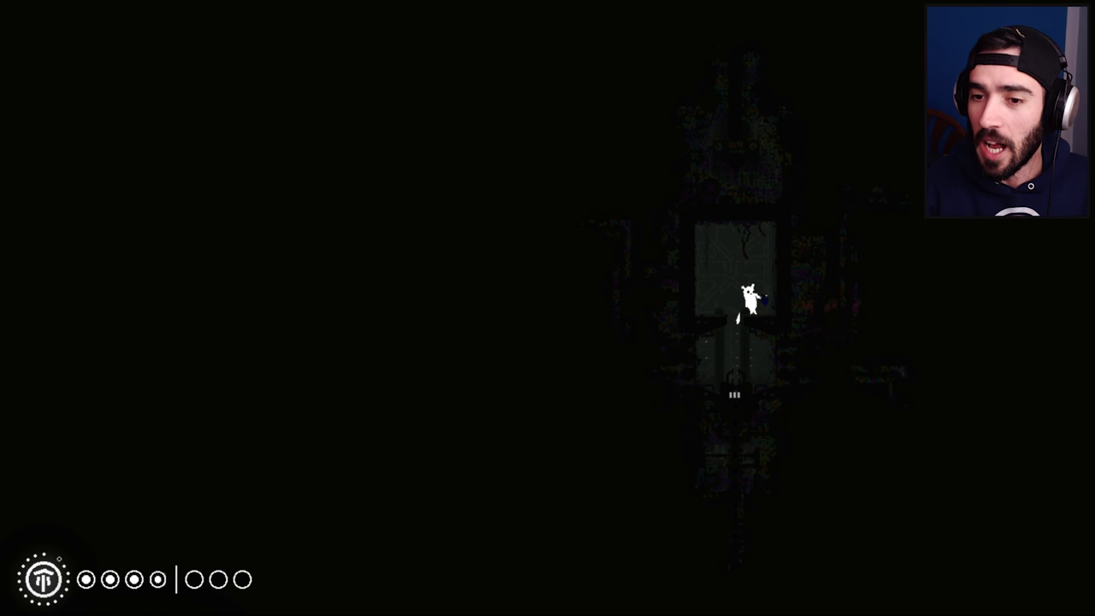
# - Eat the nearby food item, descend the pole and check the region map
pyautogui.press('shift')
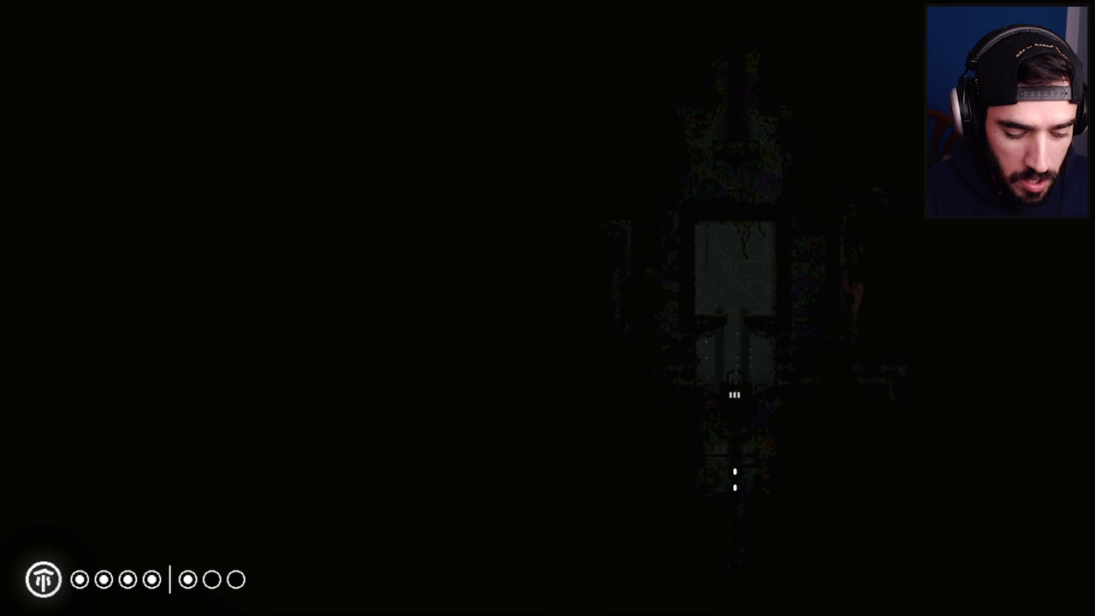
pyautogui.press('Down')
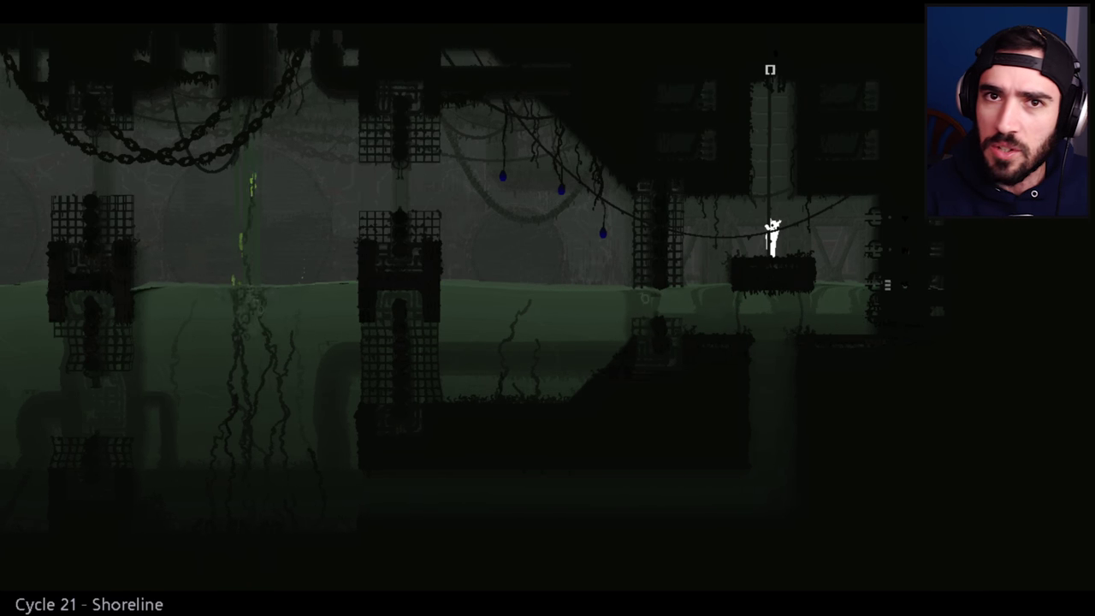
pyautogui.press('space')
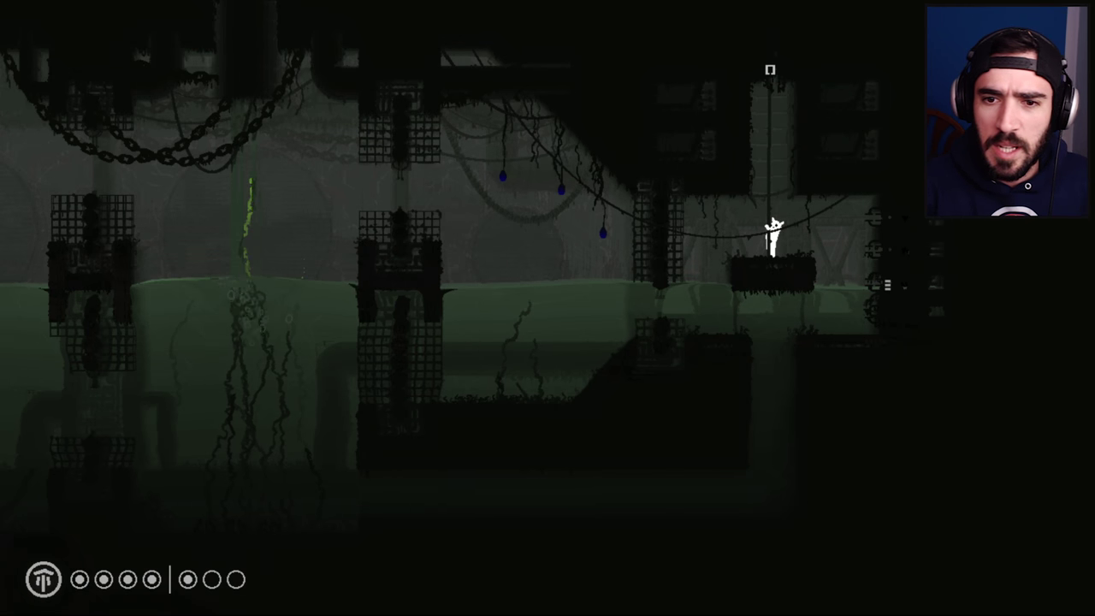
pyautogui.press('Left')
pyautogui.press('Down')
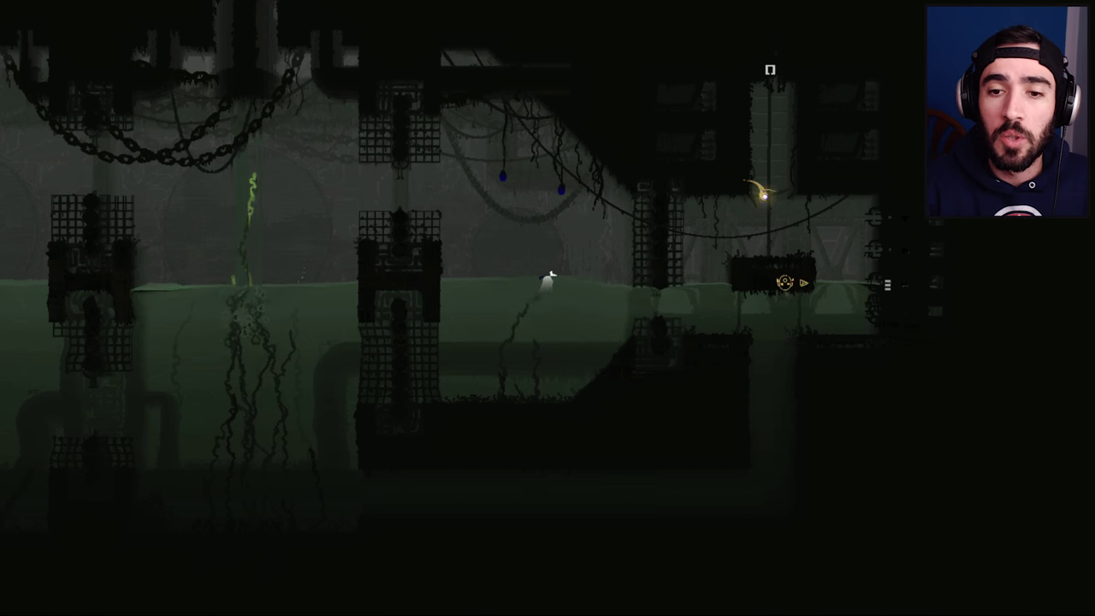
# - Drop into the water, swim right and leave through the pipe
pyautogui.press('Down')
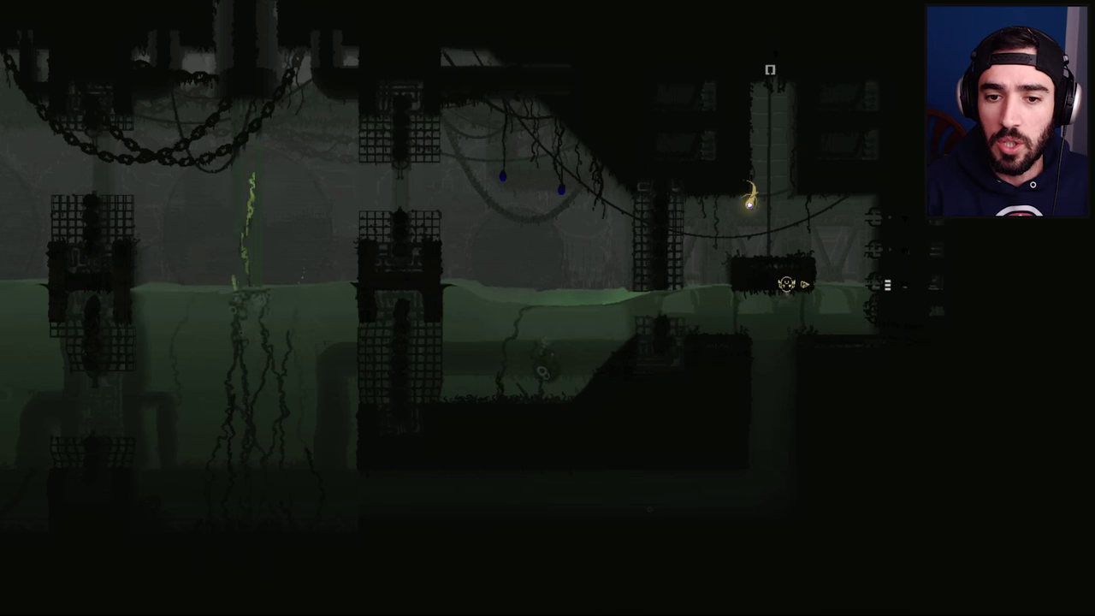
pyautogui.press('Right')
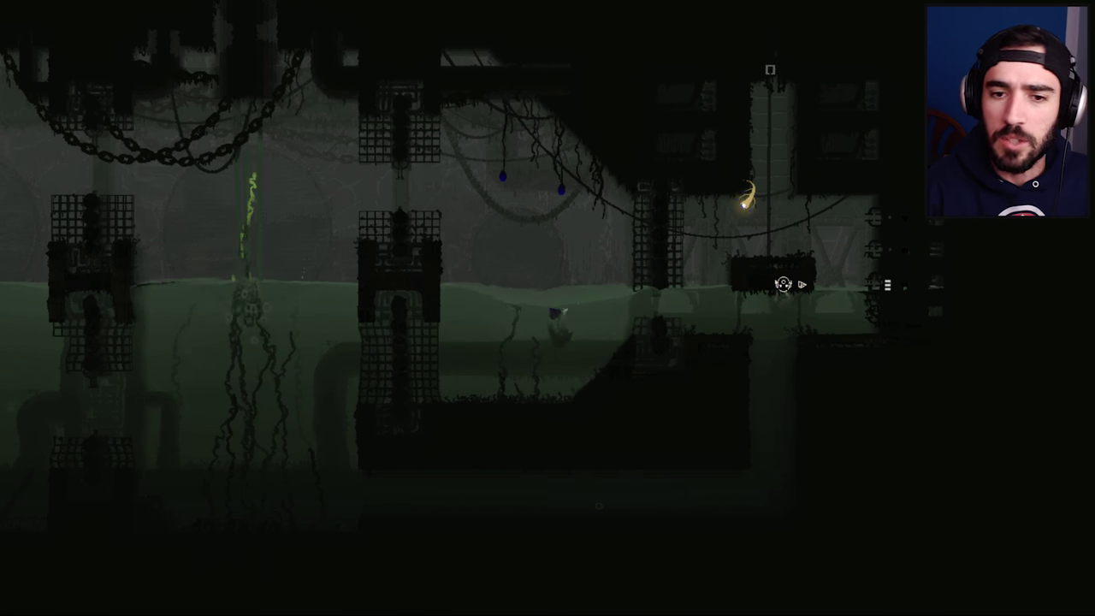
pyautogui.press('Right')
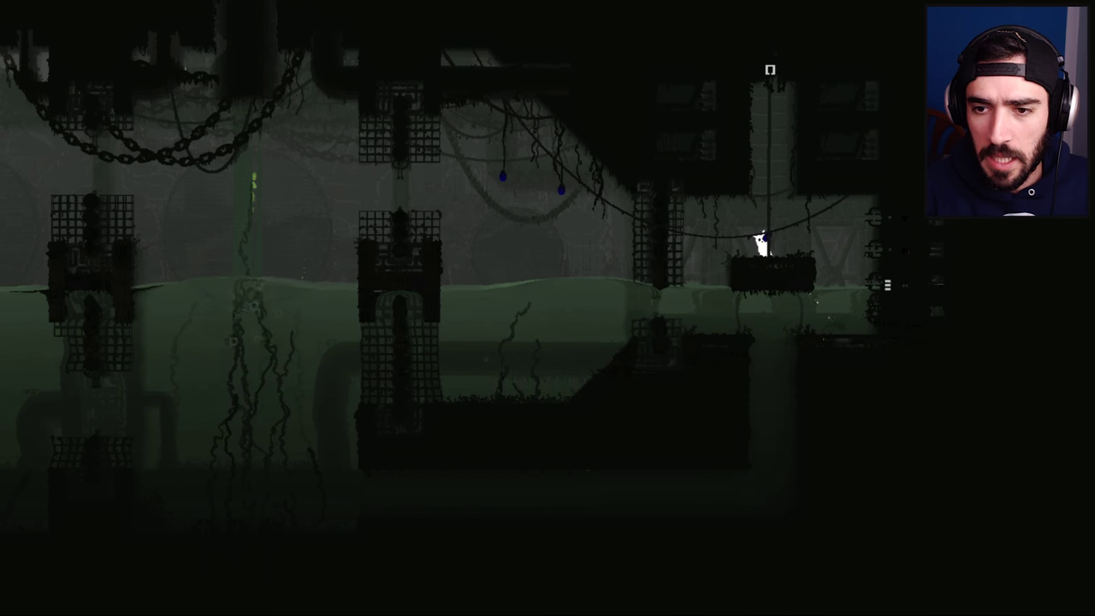
pyautogui.press('space')
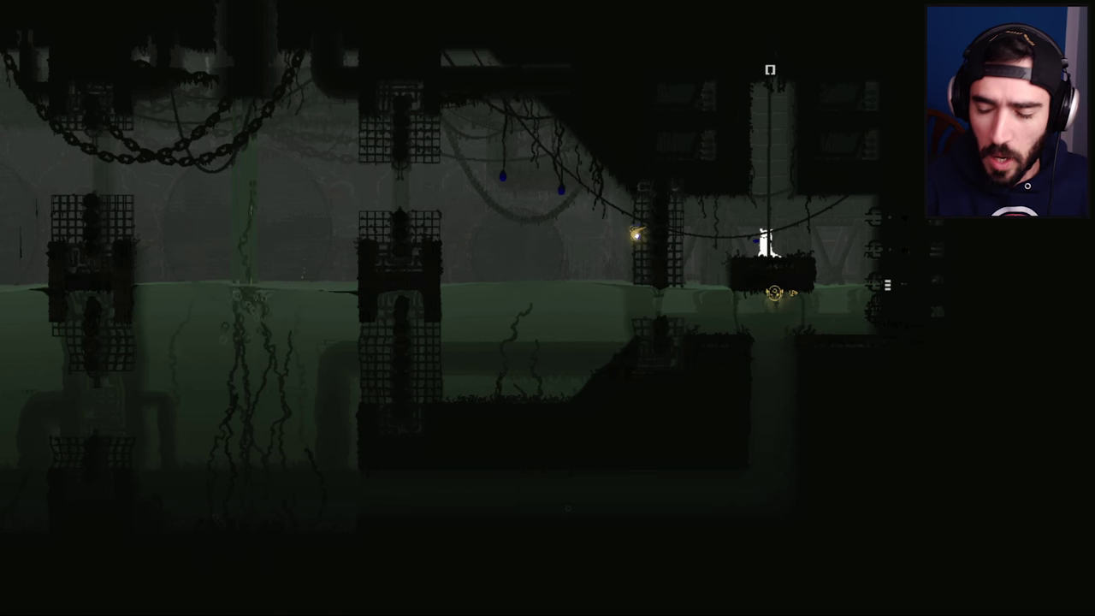
pyautogui.press('Right')
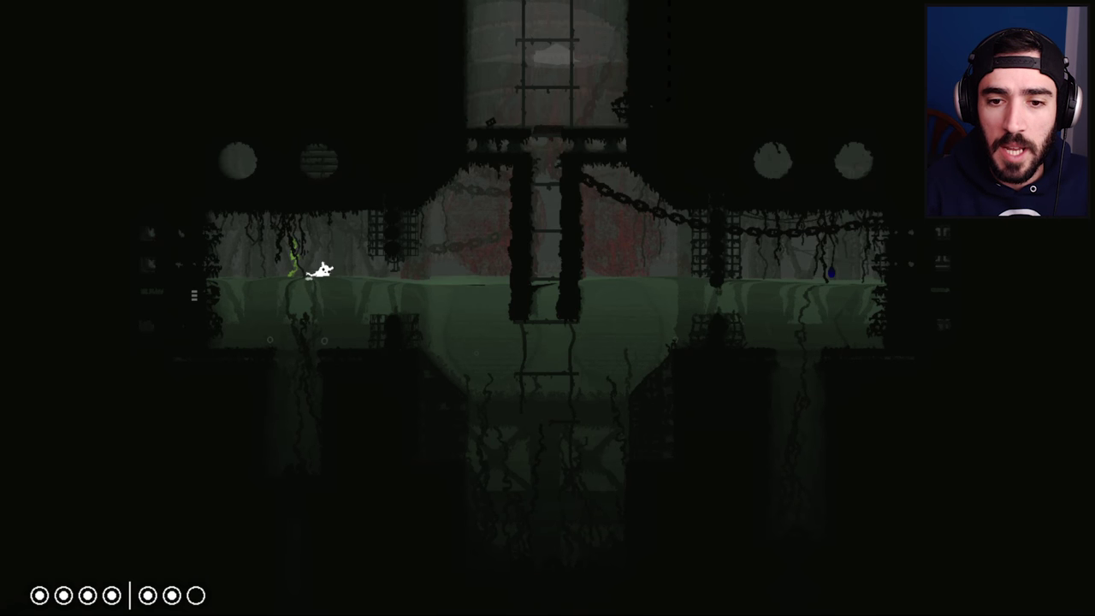
pyautogui.press('Right')
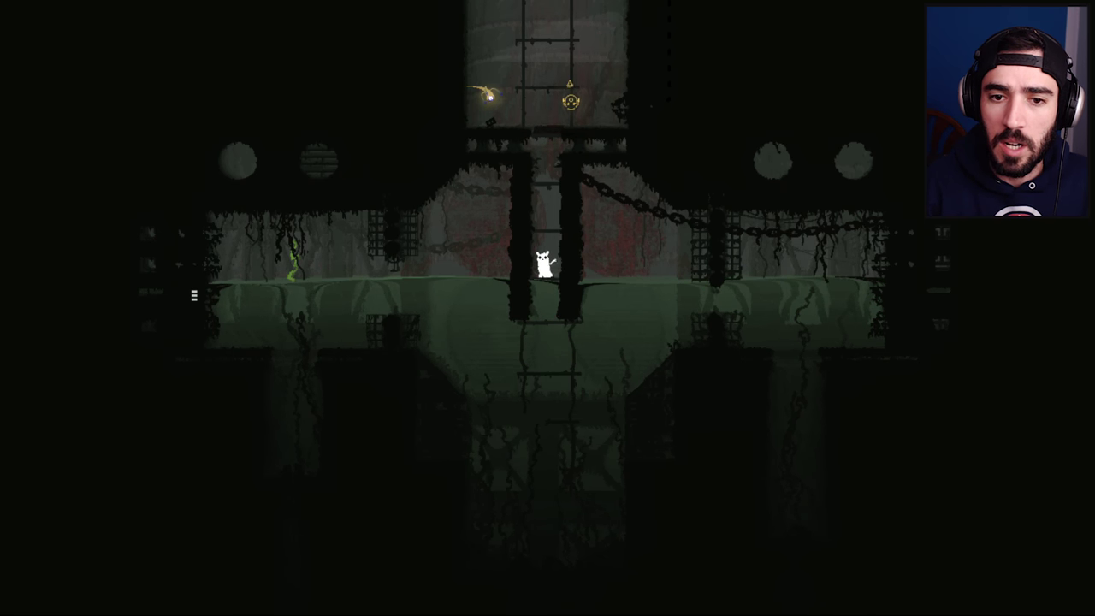
# - Jump into the vertical shaft and climb its central pole
pyautogui.press('space')
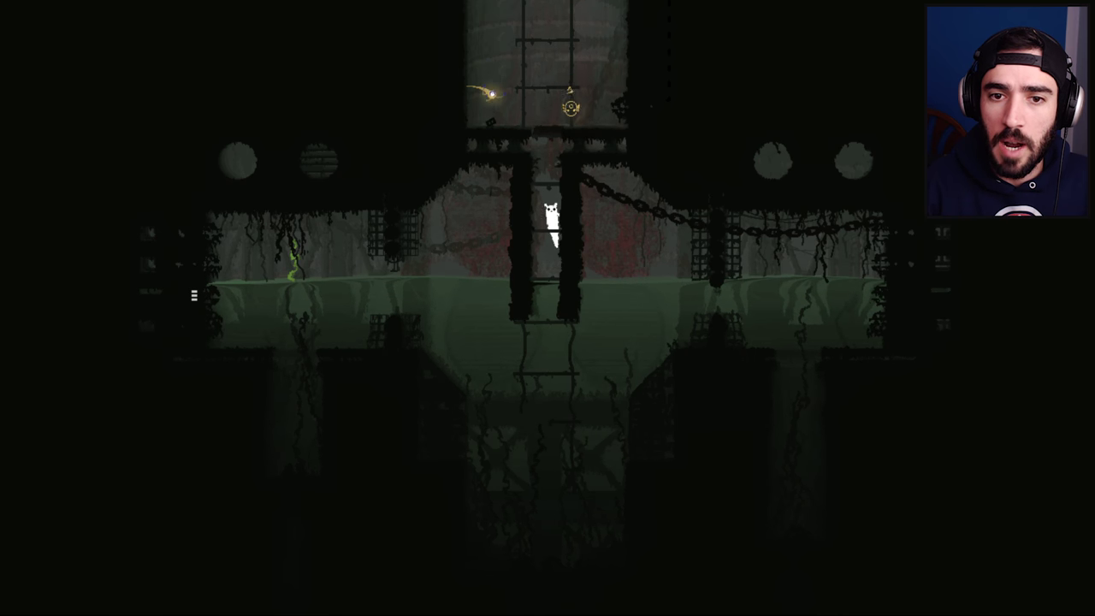
pyautogui.press('space')
pyautogui.press('space')
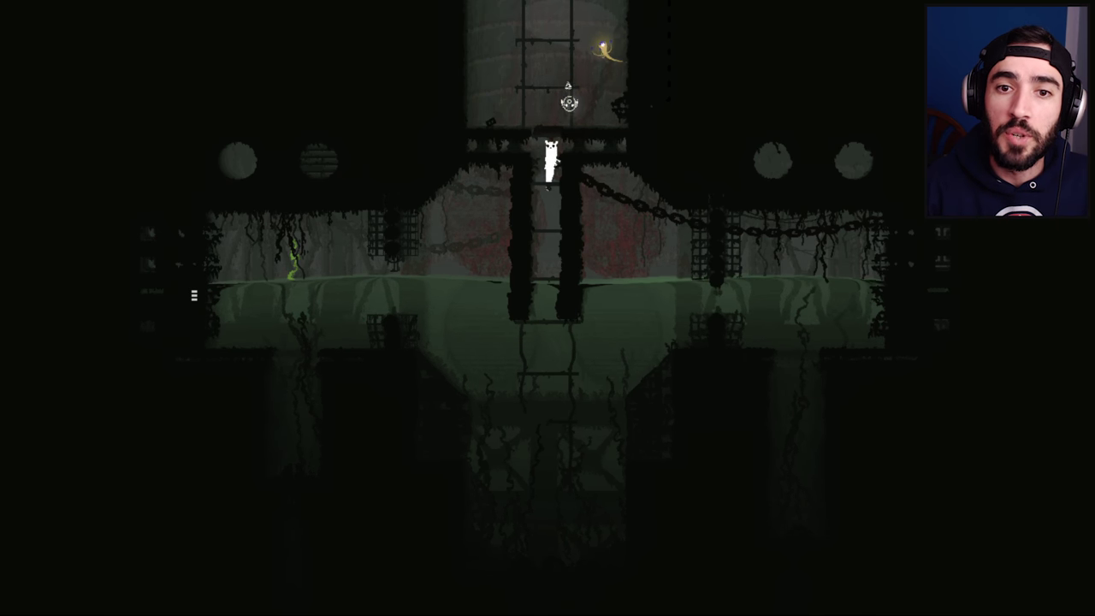
pyautogui.press('Up')
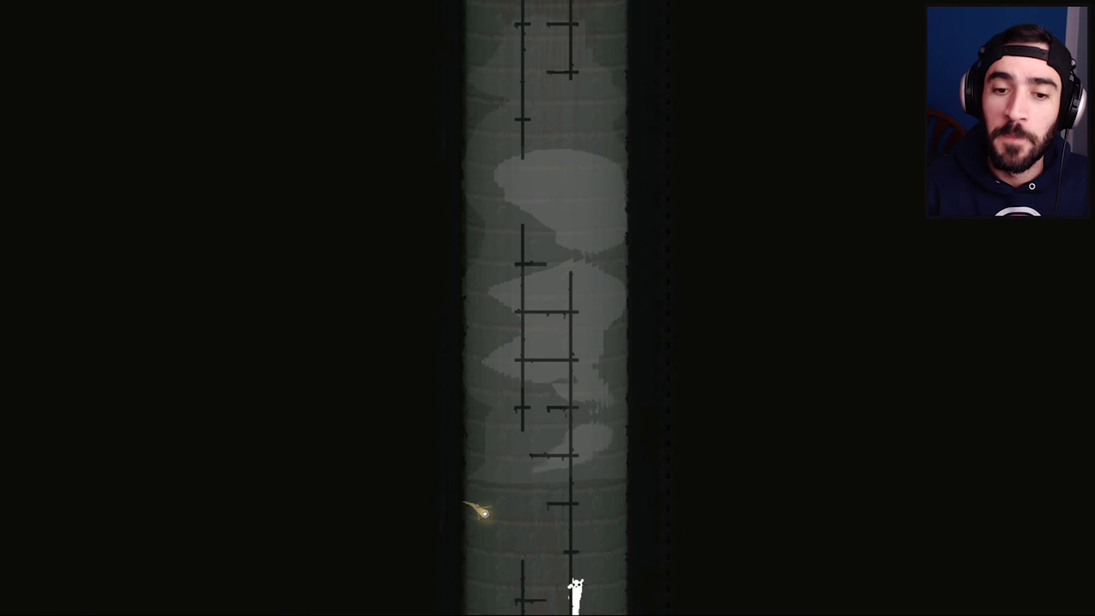
pyautogui.press('Up')
pyautogui.press('Up')
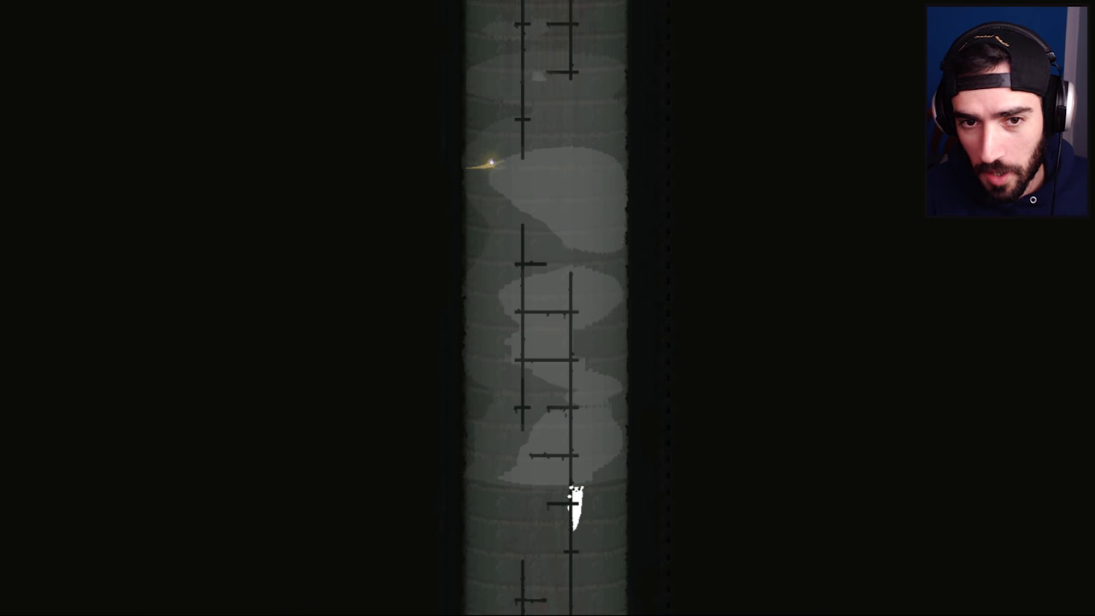
pyautogui.press('Up')
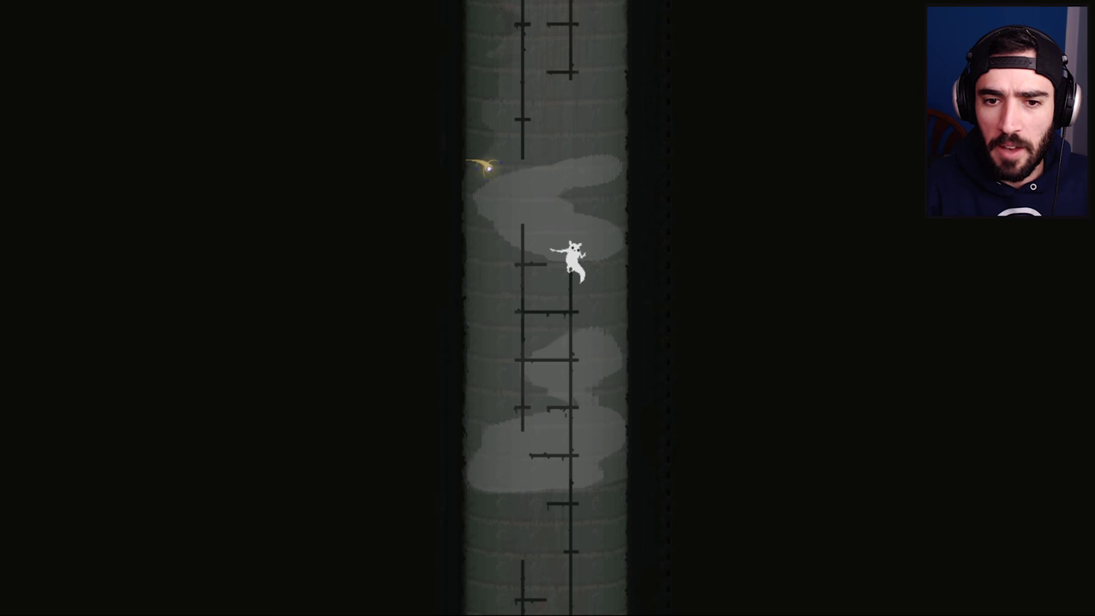
# - Cross to the left pole and climb the ladder pole into the next room
pyautogui.press('Left')
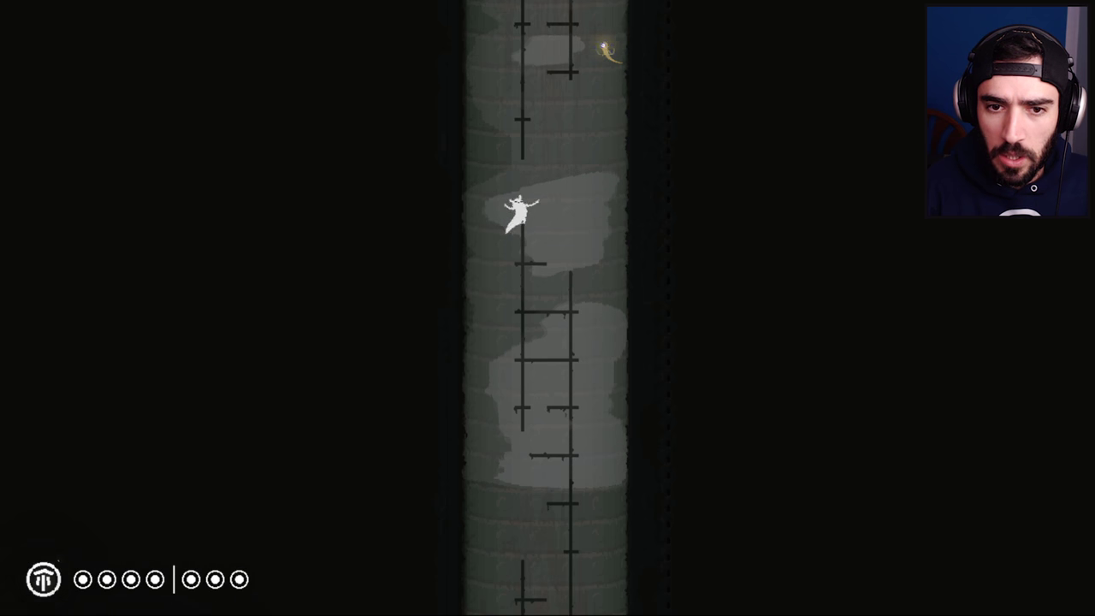
pyautogui.press('space')
pyautogui.press('Up')
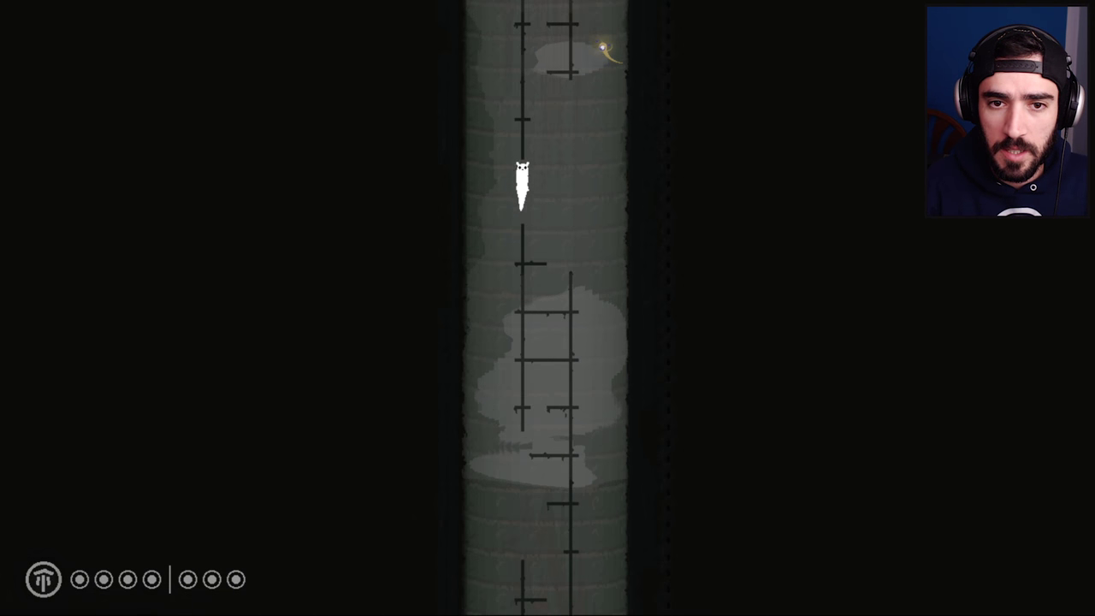
pyautogui.press('Up')
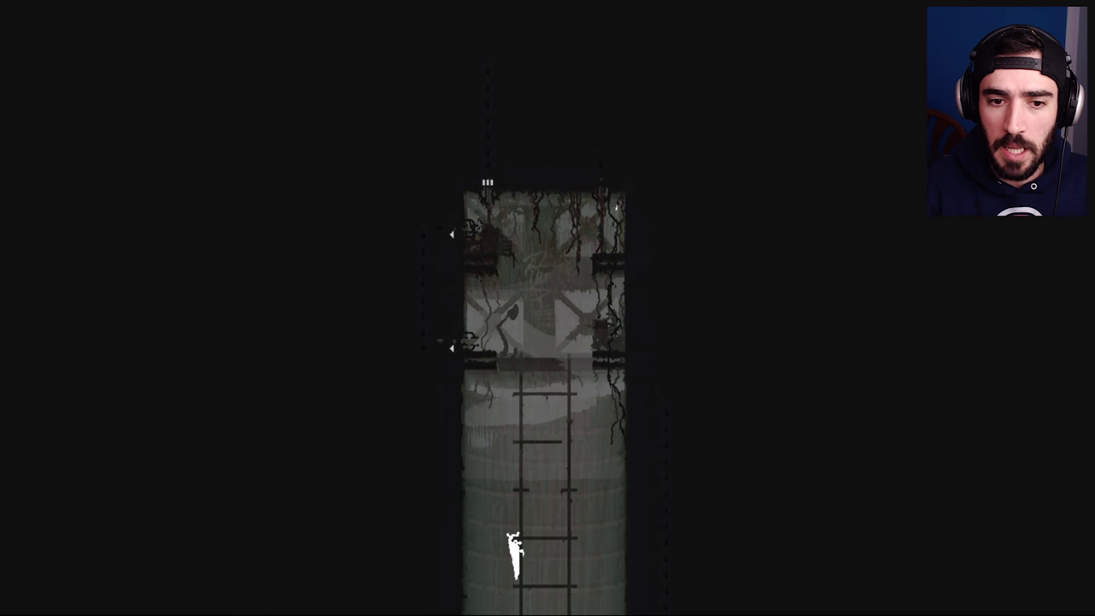
pyautogui.press('Up')
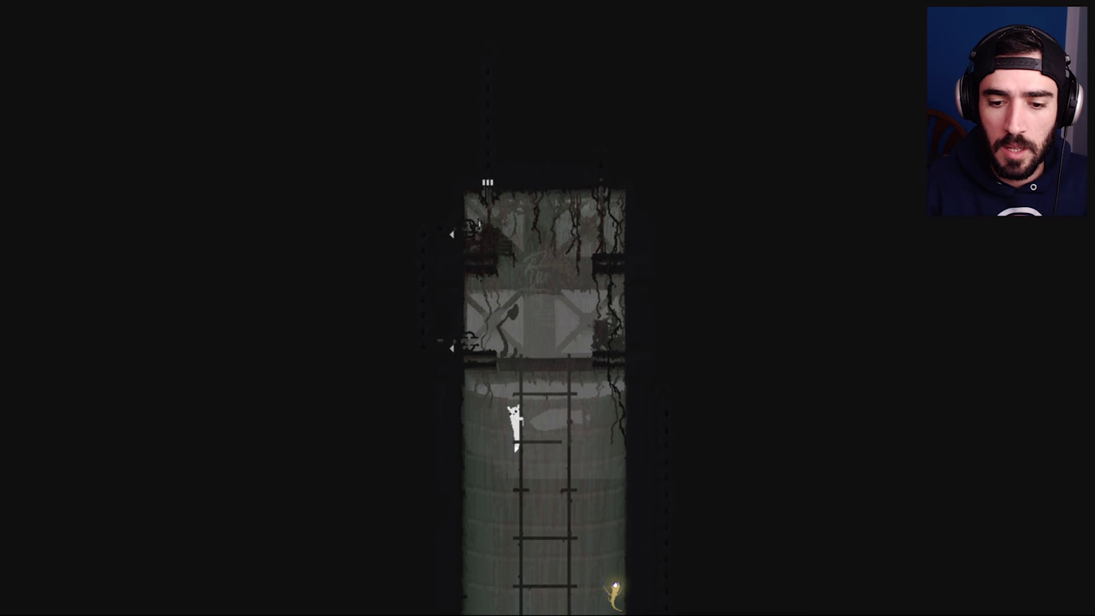
pyautogui.press('Up')
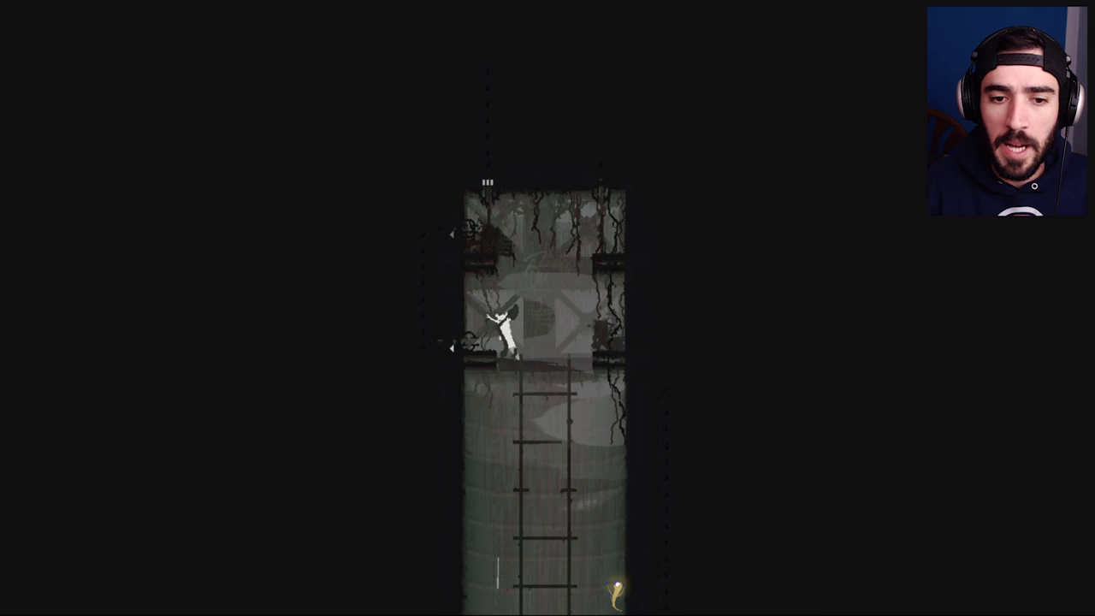
# - Traverse the top platforms and pods toward the smaller right platform
pyautogui.press('Left')
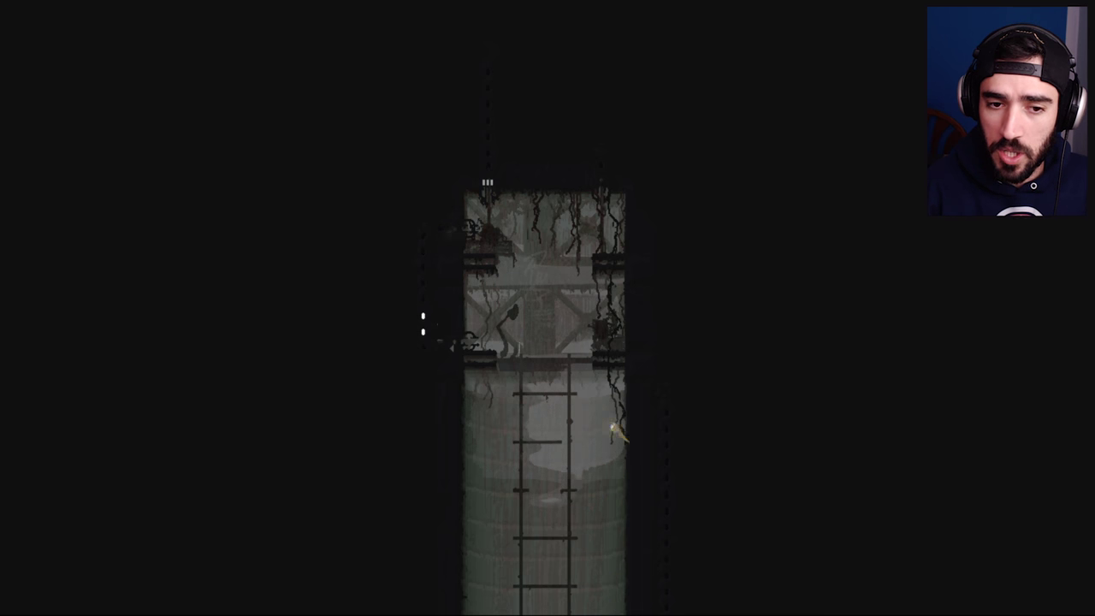
pyautogui.press('Right')
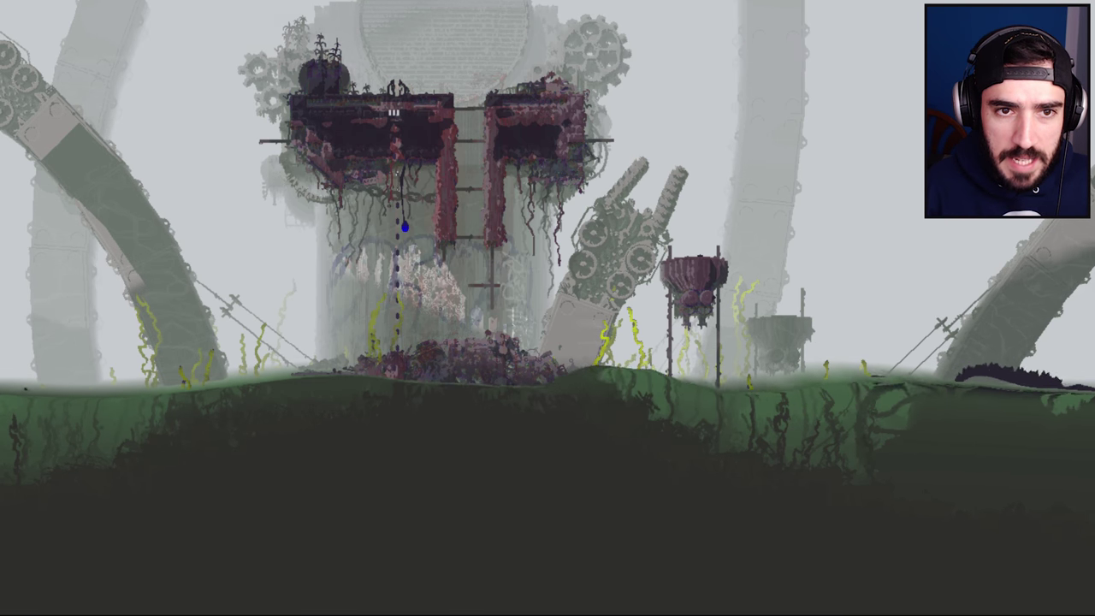
pyautogui.press('Right')
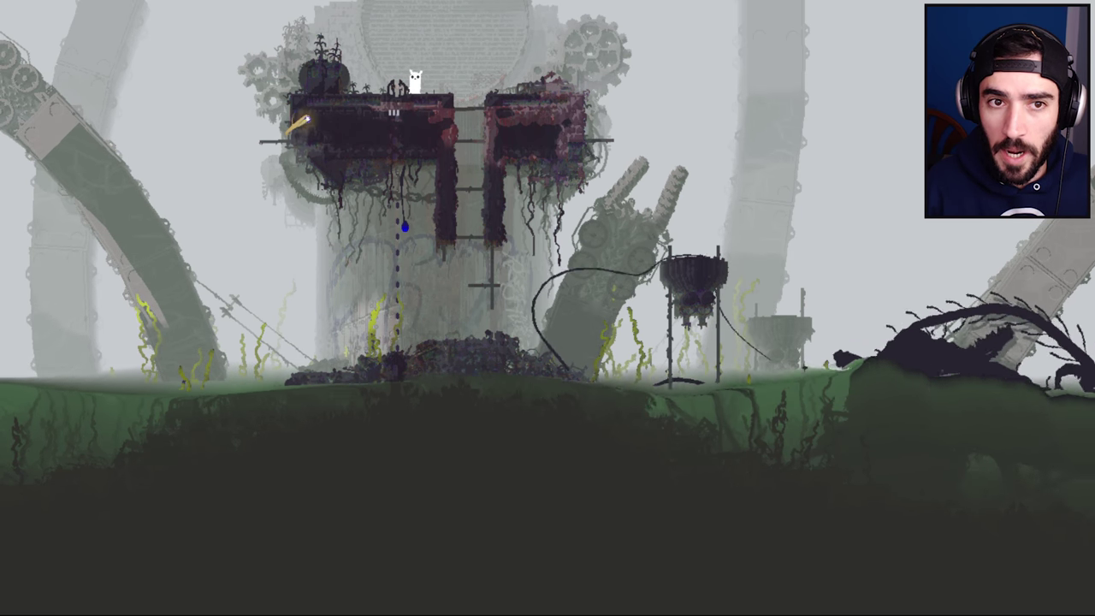
pyautogui.press('Left')
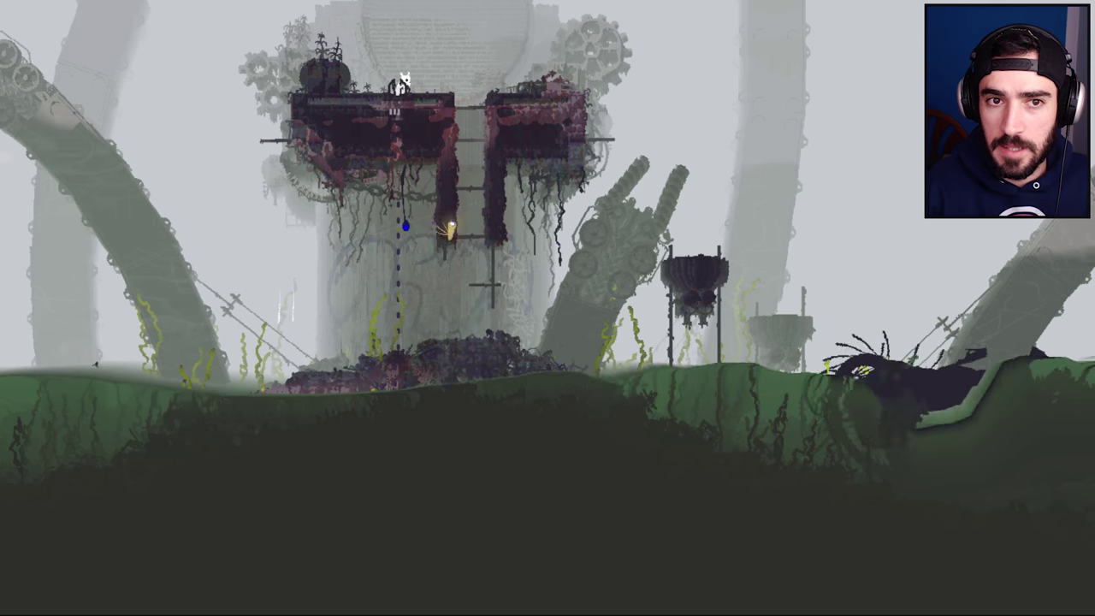
pyautogui.press('Right')
pyautogui.press('Right')
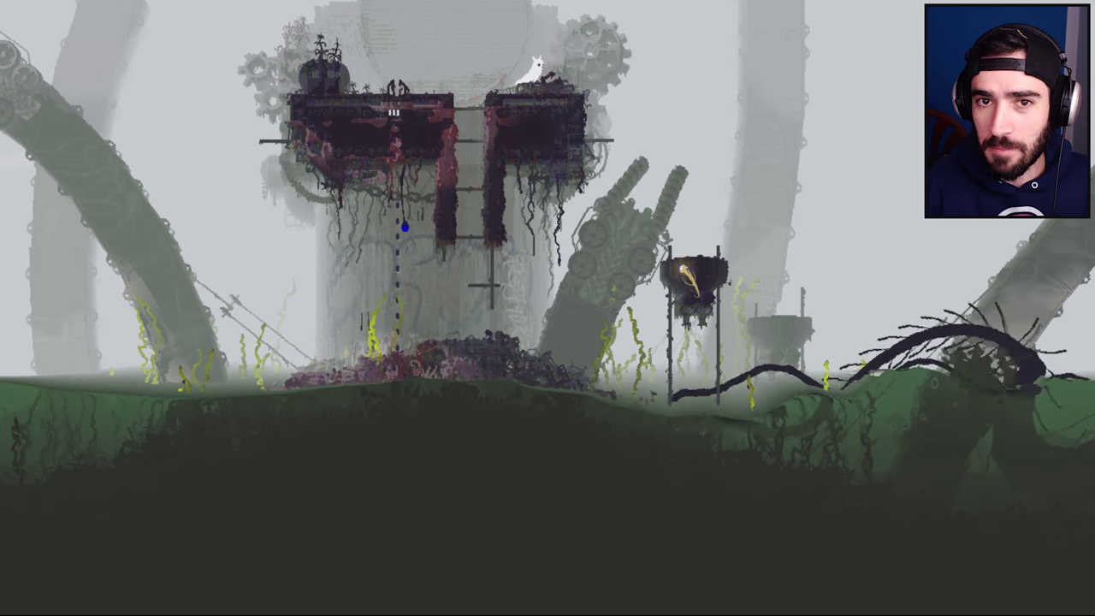
pyautogui.press('Right')
pyautogui.press('Right')
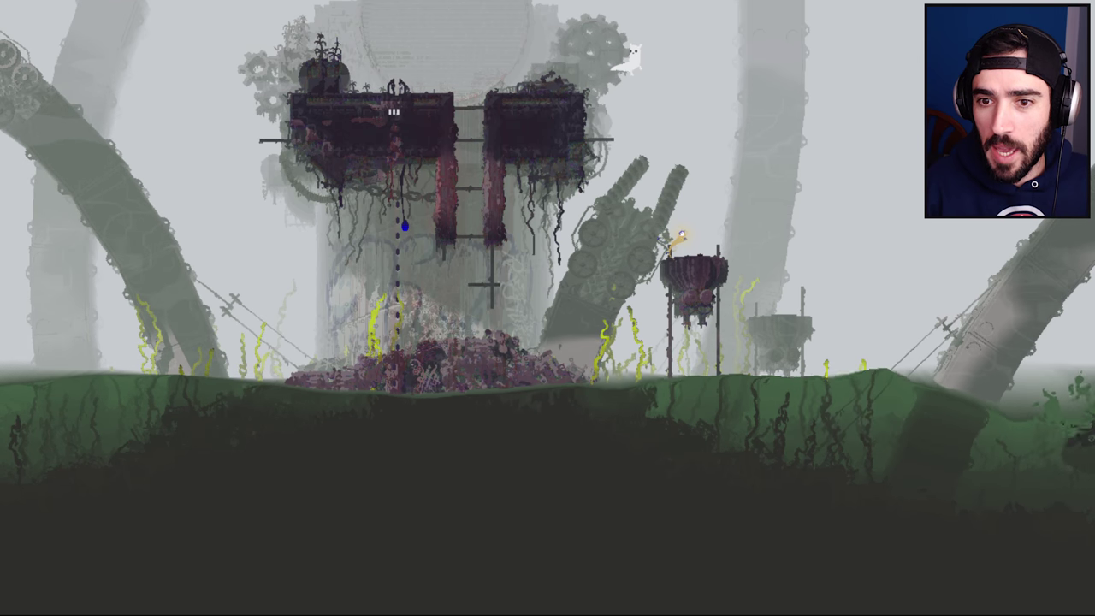
pyautogui.press('Left')
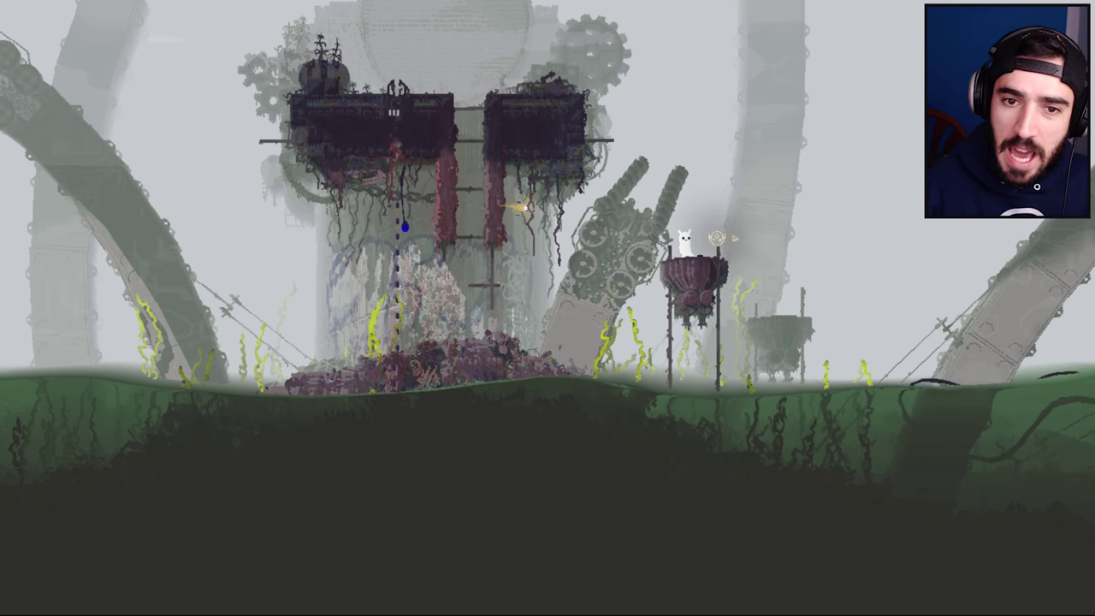
pyautogui.press('Right')
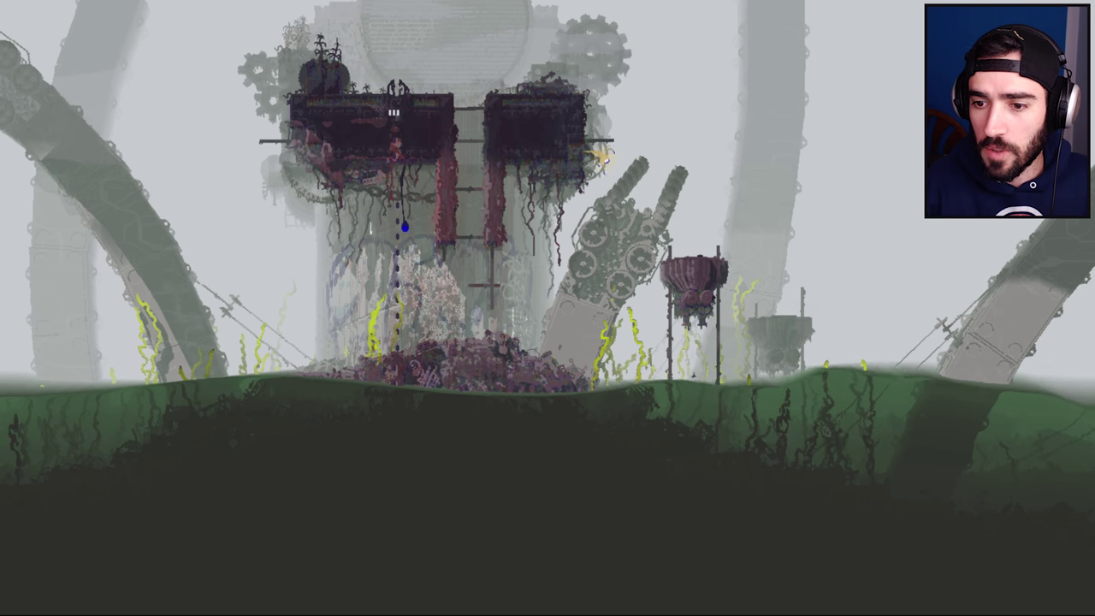
# - Drop into the water and work along it into the next room
pyautogui.press('Left')
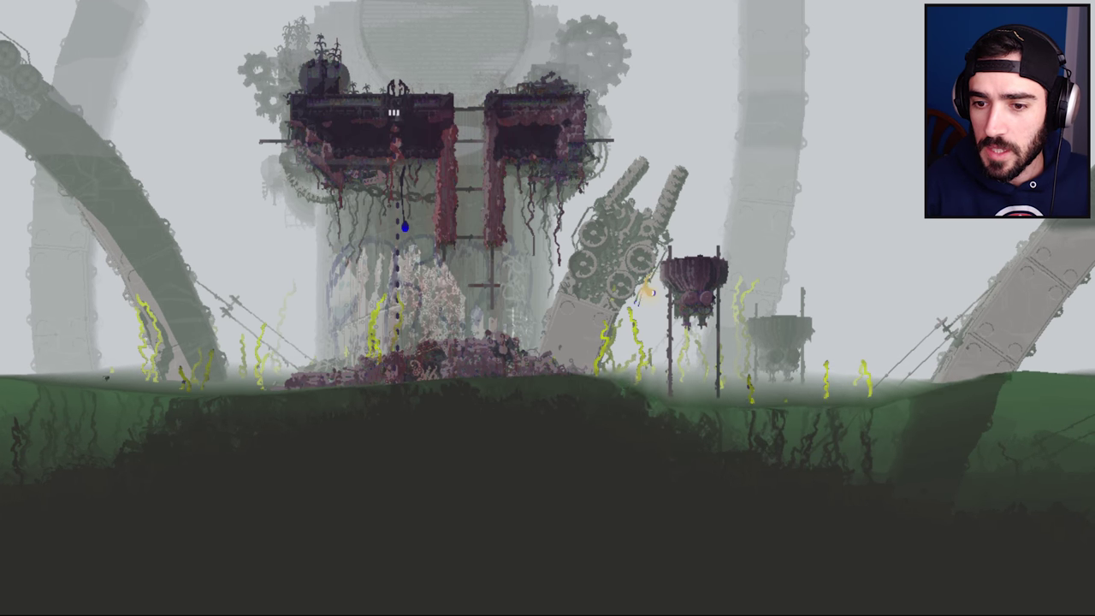
pyautogui.press('Left')
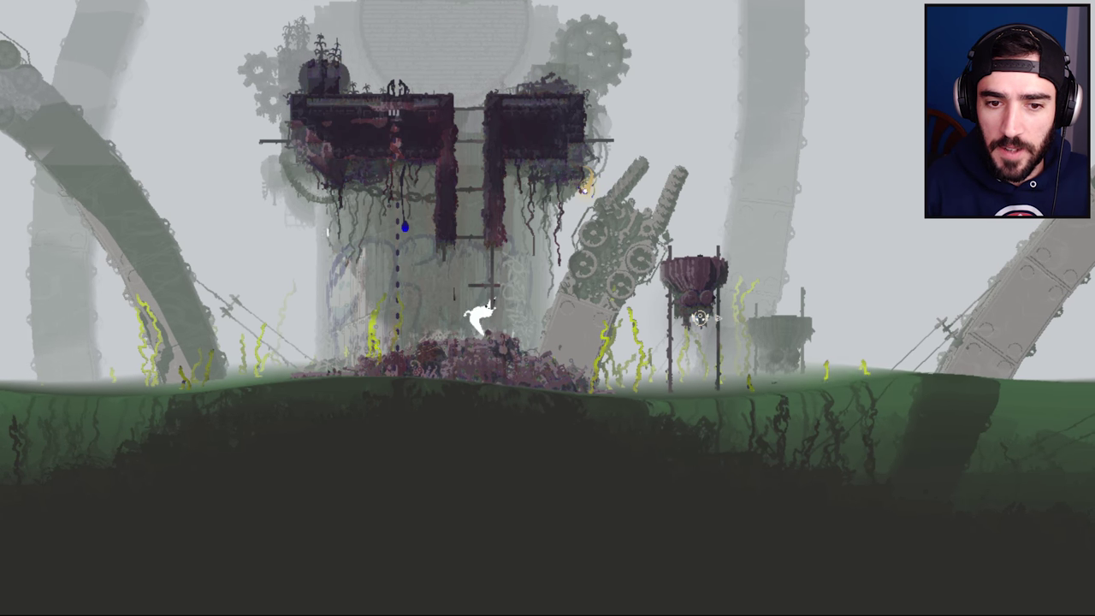
pyautogui.press('Right')
pyautogui.press('Right')
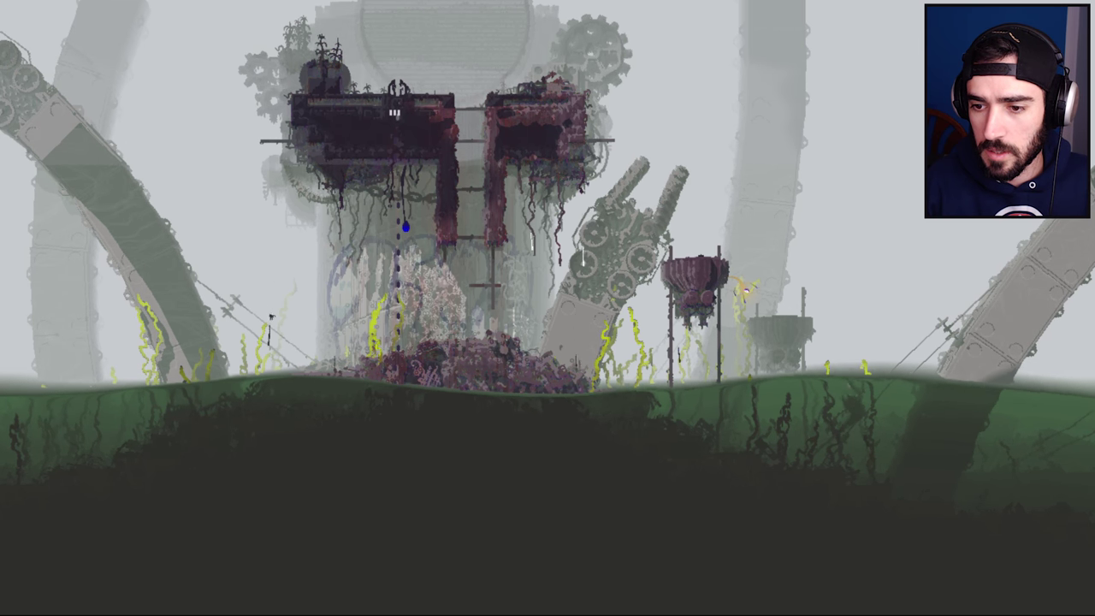
pyautogui.press('Left')
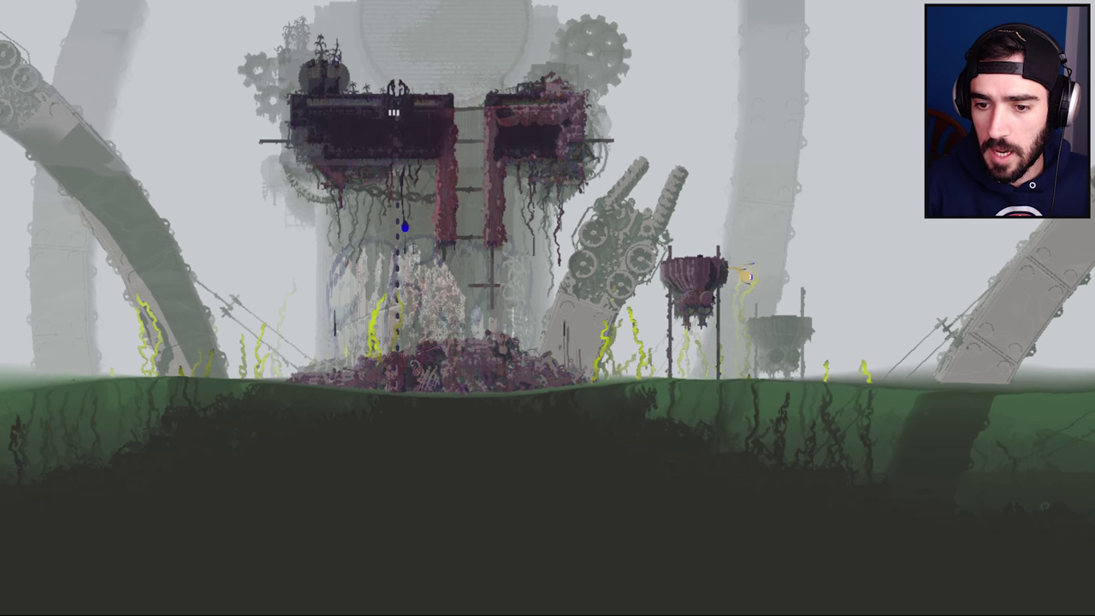
pyautogui.press('Up')
pyautogui.press('Right')
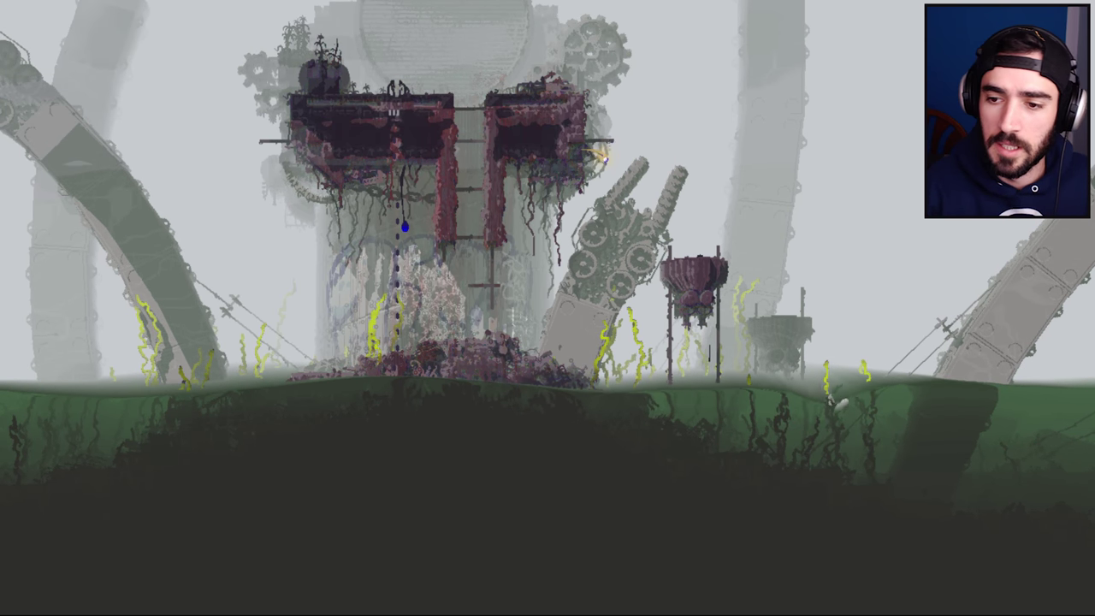
pyautogui.press('Right')
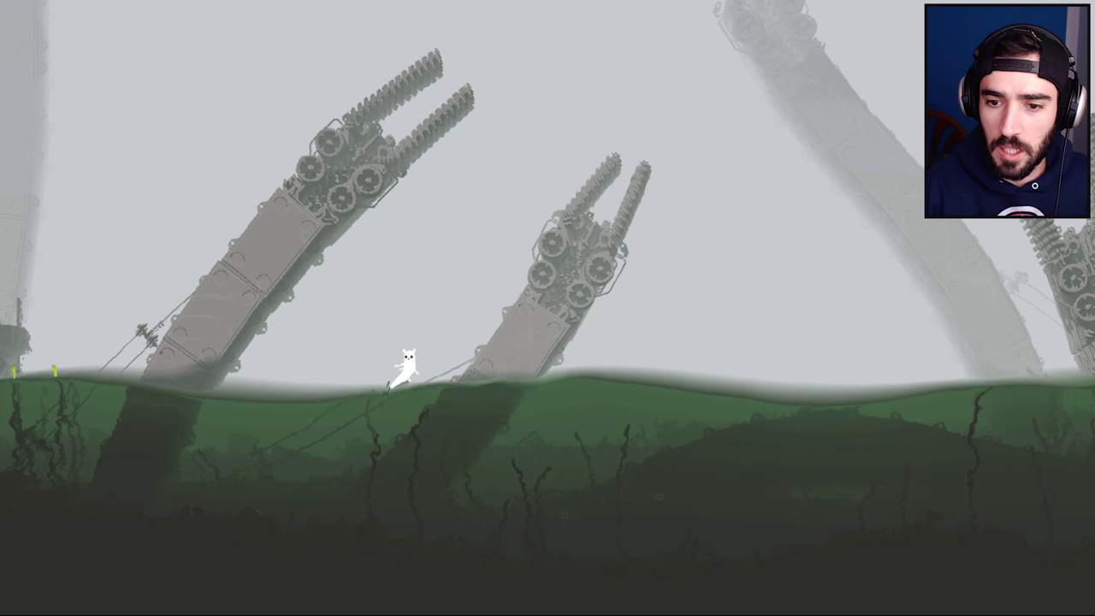
# - Swim right past the mechanical arms and reeds, glancing at the map
pyautogui.press('Right')
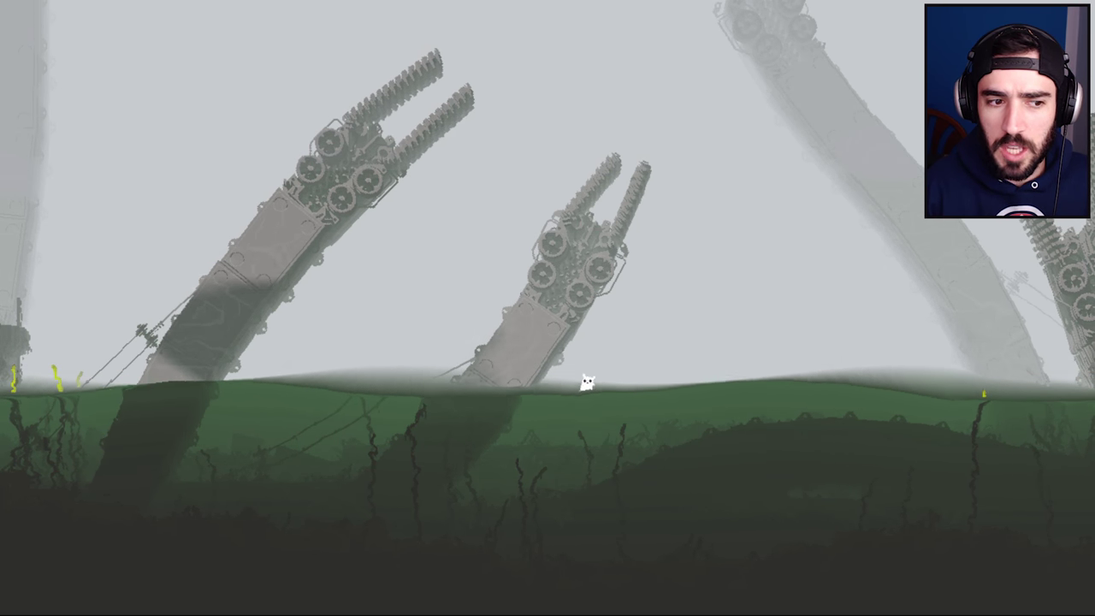
pyautogui.press('Right')
pyautogui.press('space')
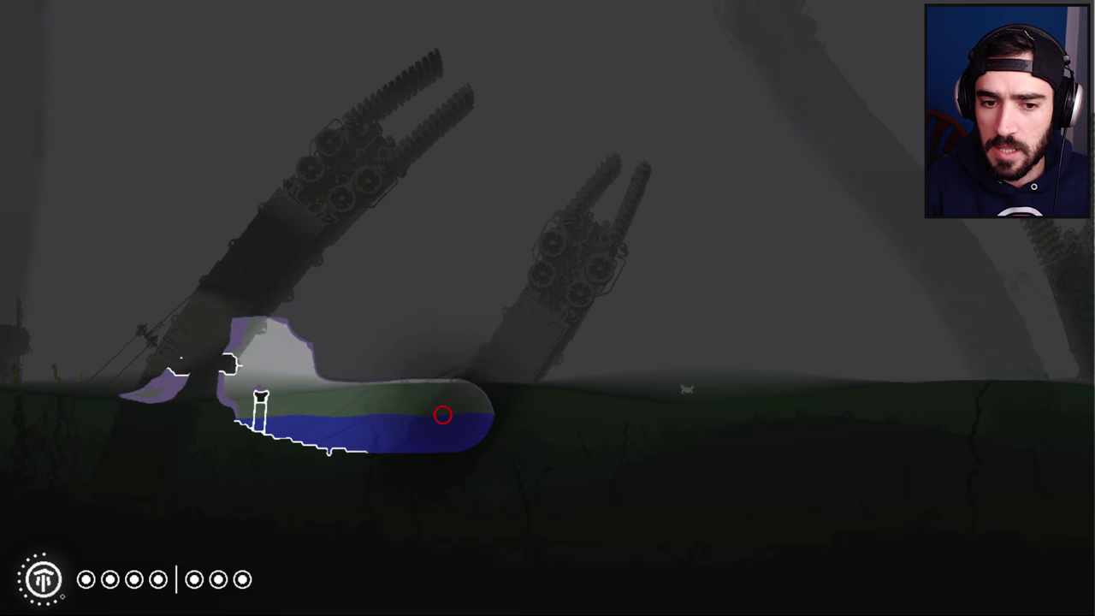
pyautogui.press('Right')
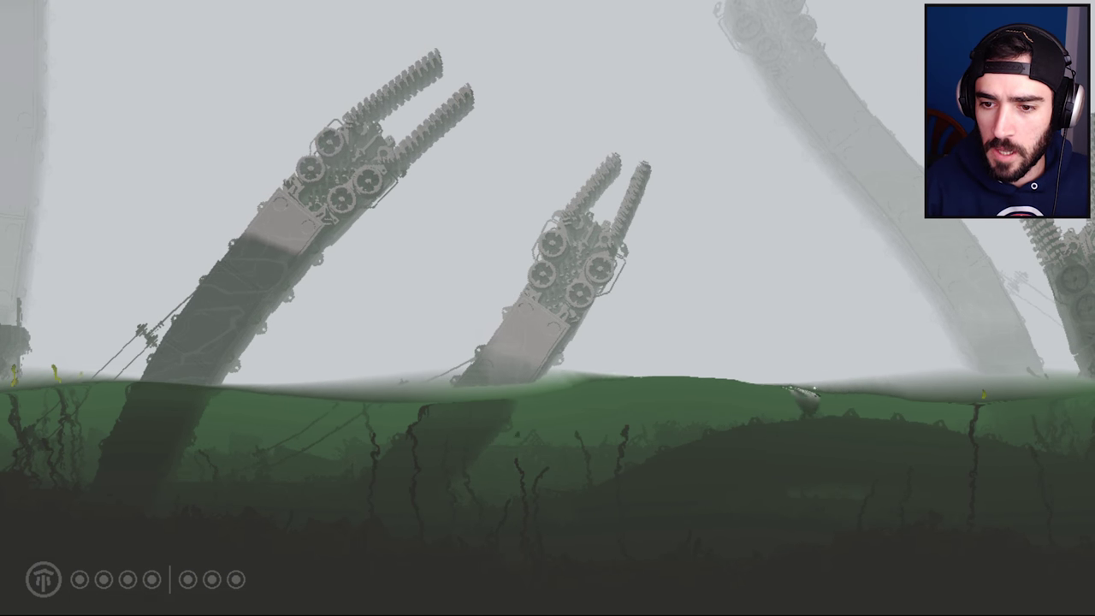
pyautogui.press('Right')
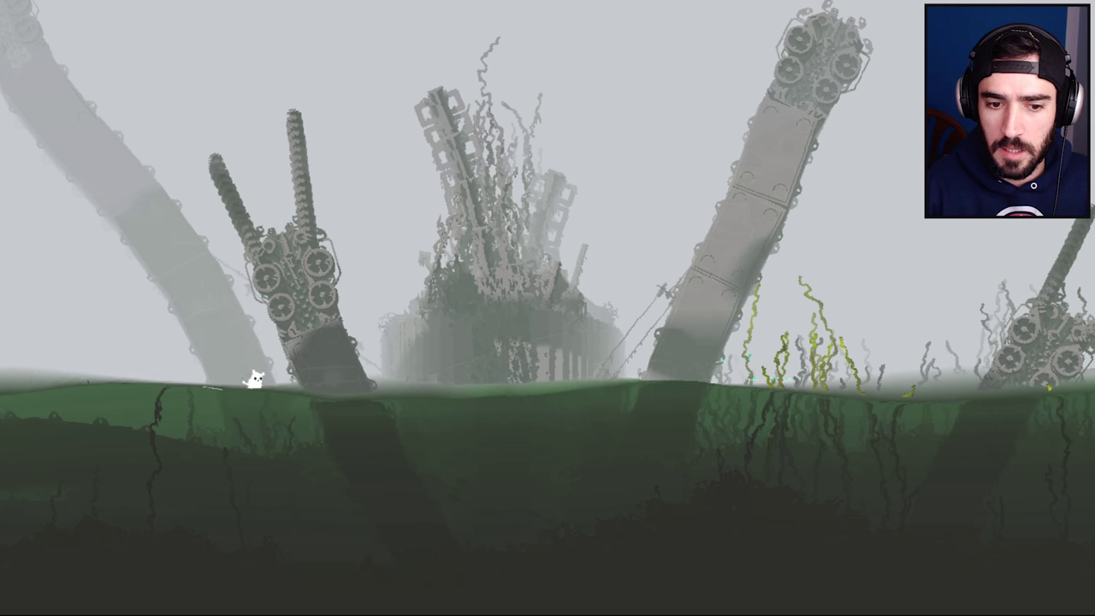
pyautogui.press('Right')
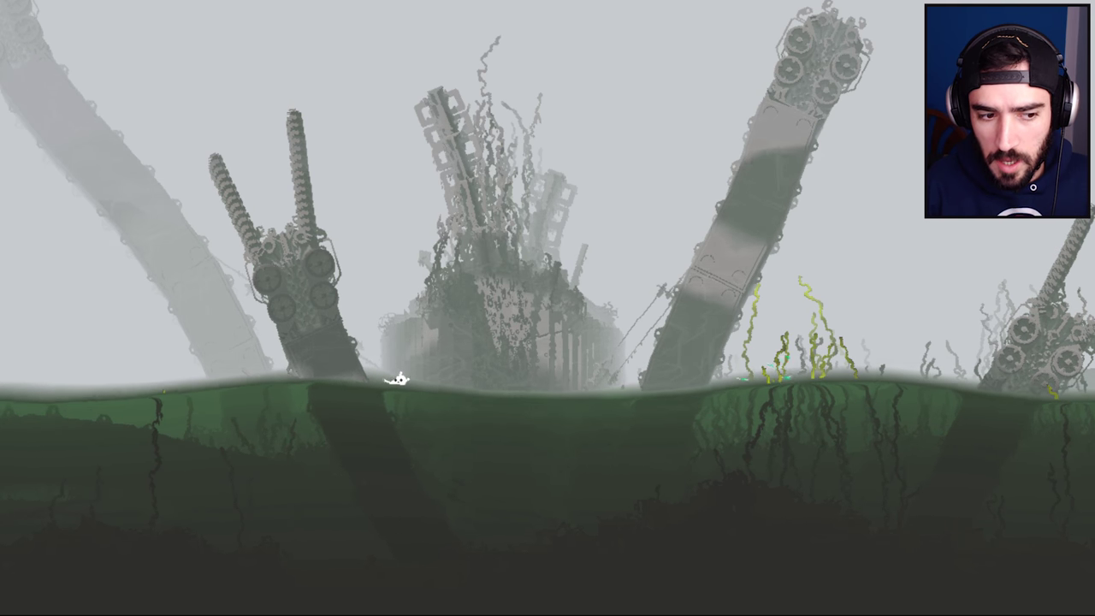
pyautogui.press('Right')
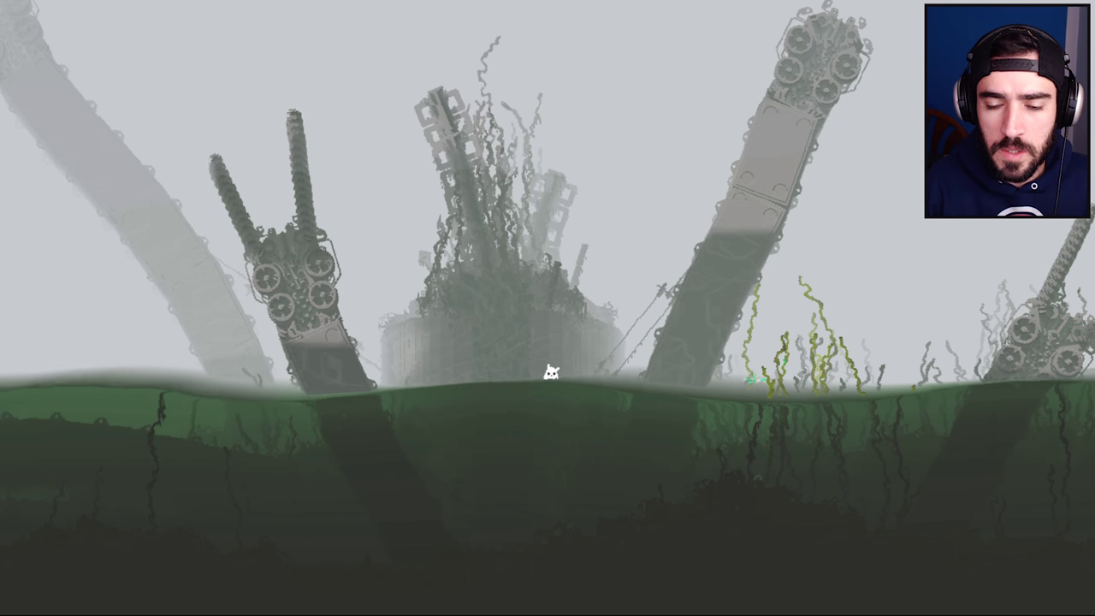
pyautogui.press('Right')
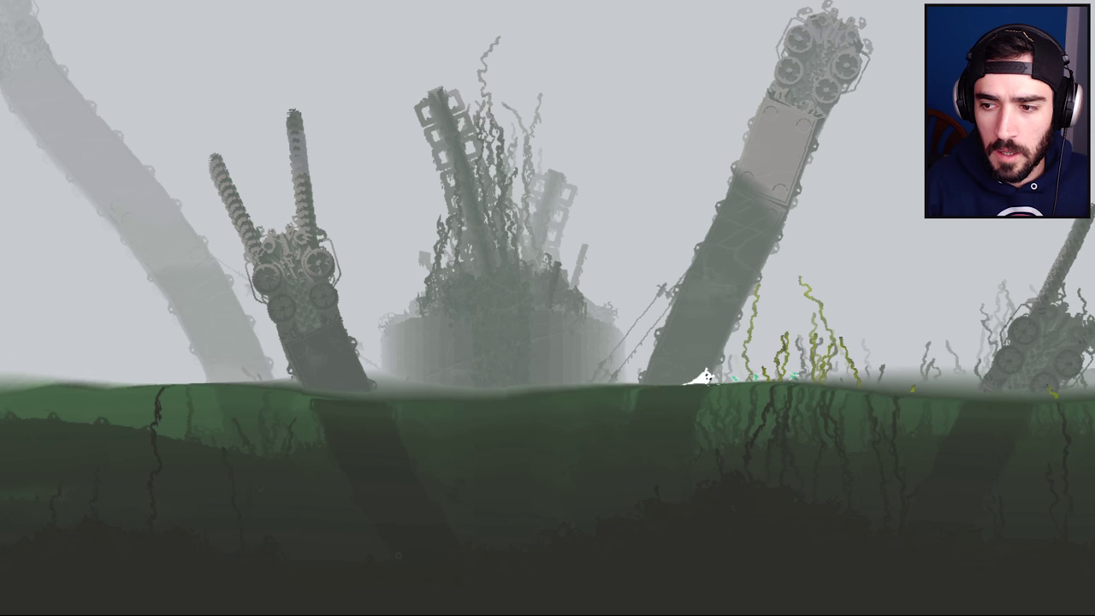
pyautogui.press('Right')
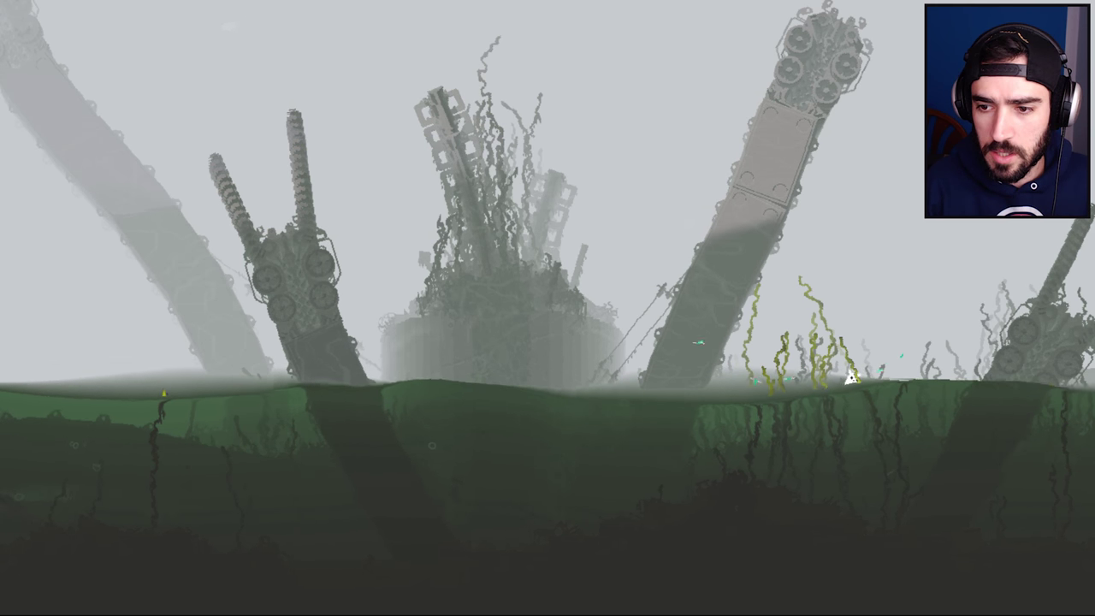
pyautogui.press('Right')
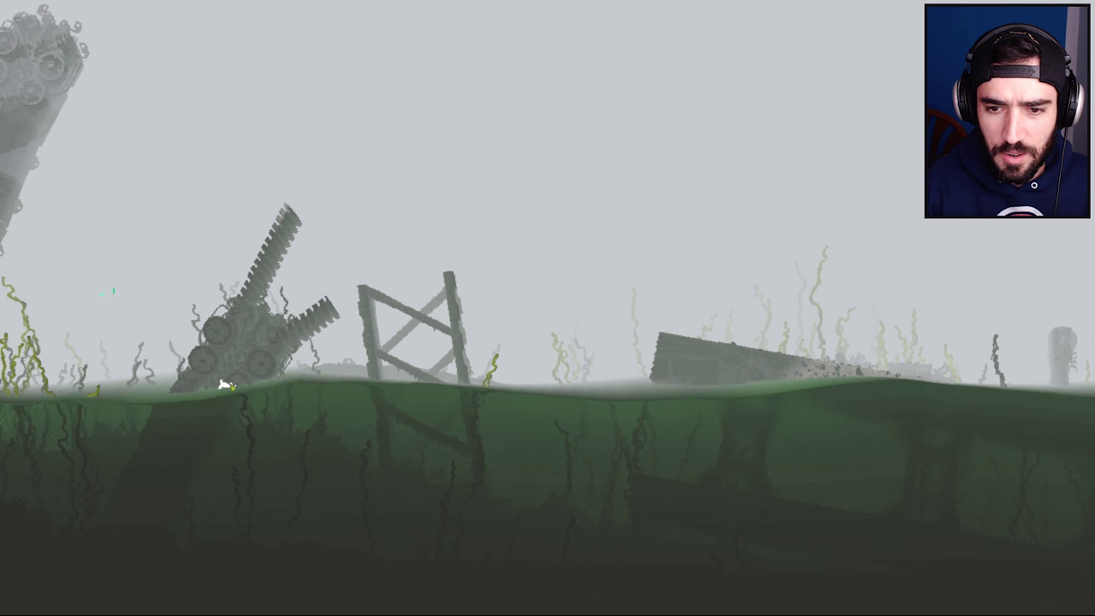
# - Climb onto the stone slab and cross the marsh to the ruined structure
pyautogui.press('Right')
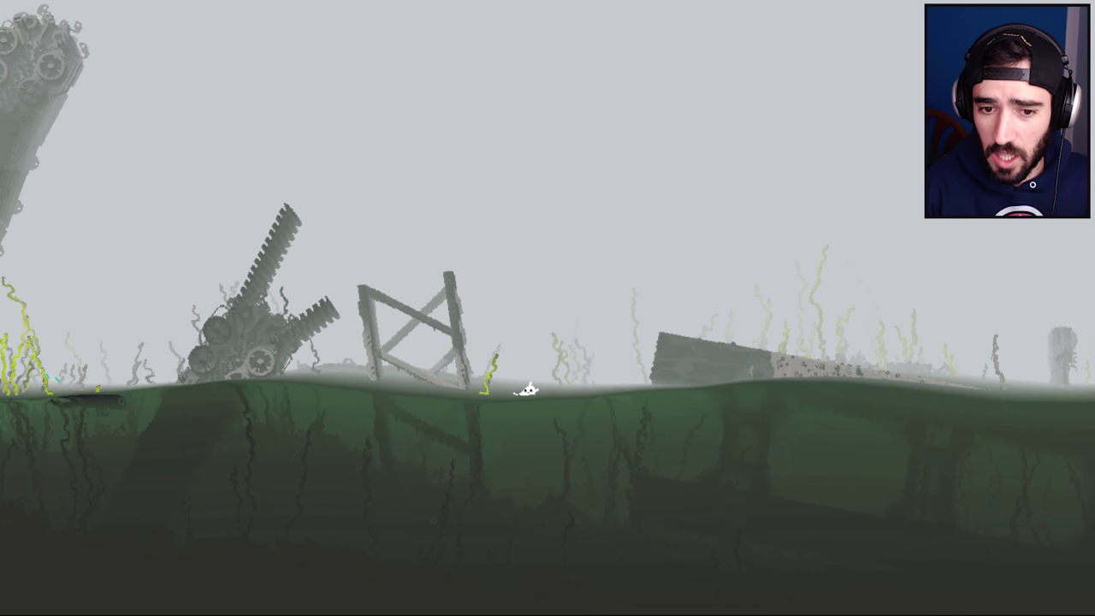
pyautogui.press('Right')
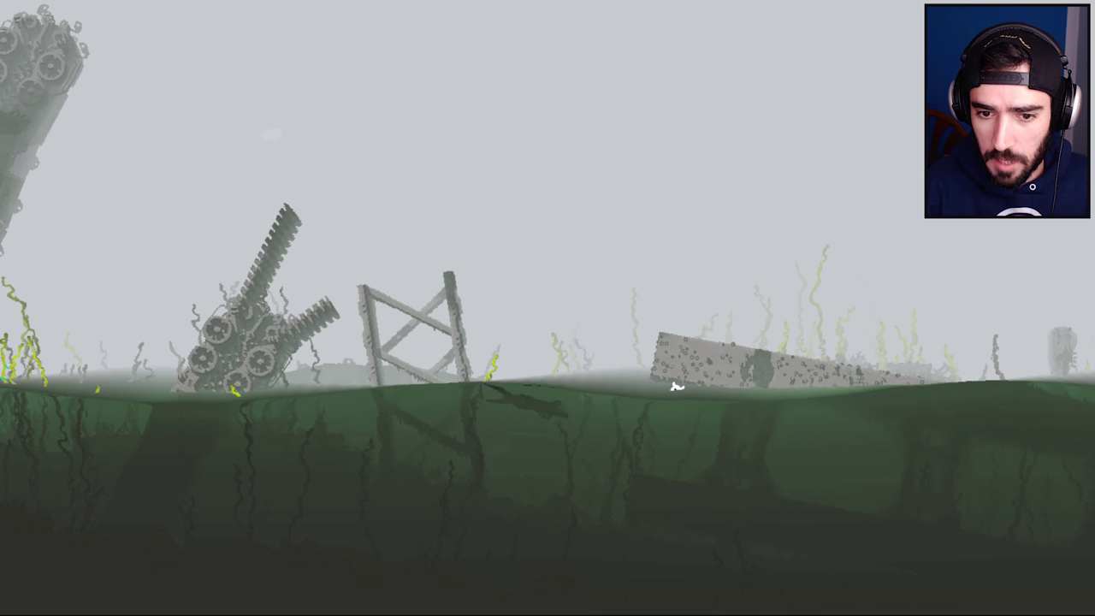
pyautogui.press('Right')
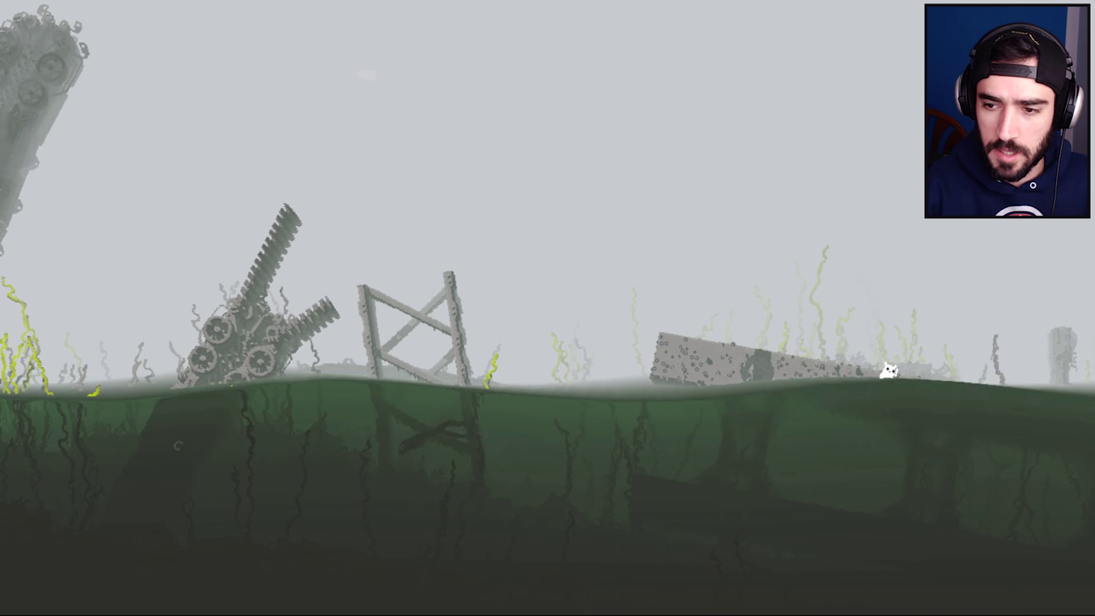
pyautogui.press('Right')
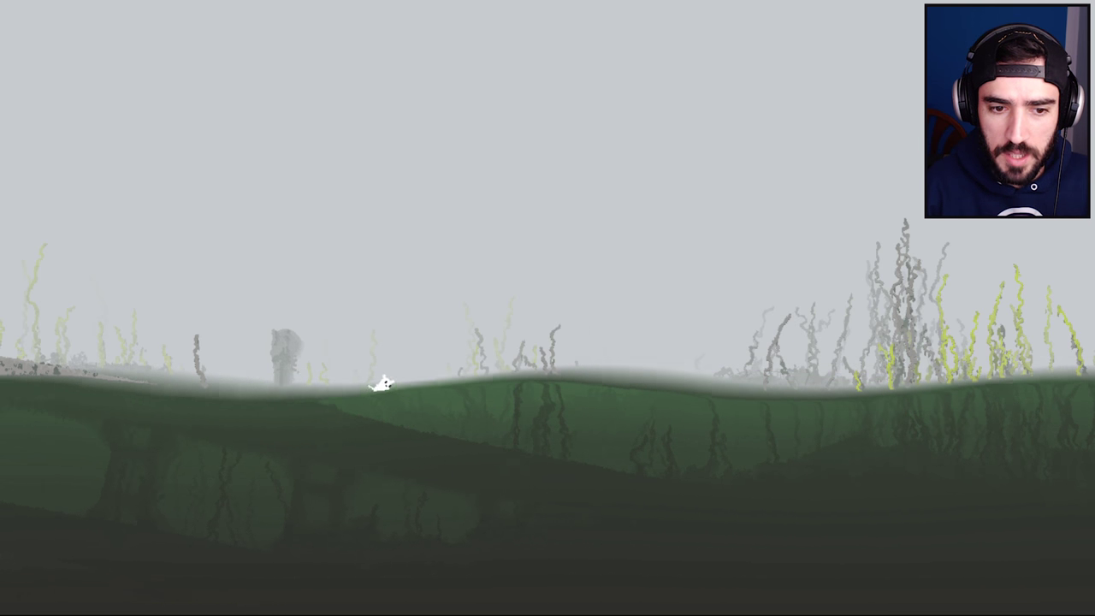
pyautogui.press('Right')
pyautogui.click(532, 309)
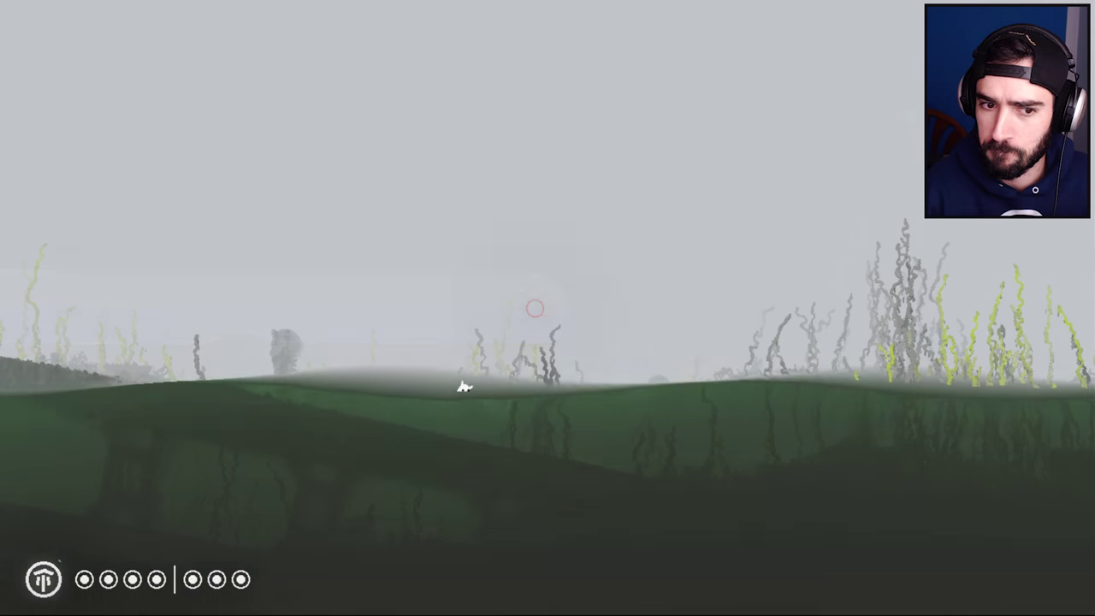
pyautogui.press('Right')
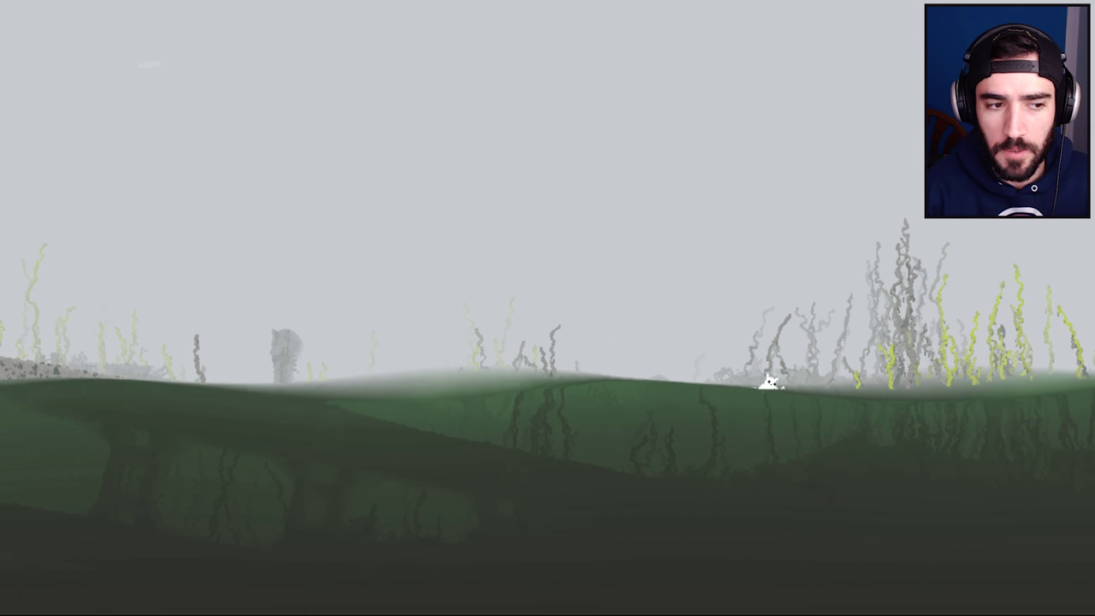
pyautogui.press('Right')
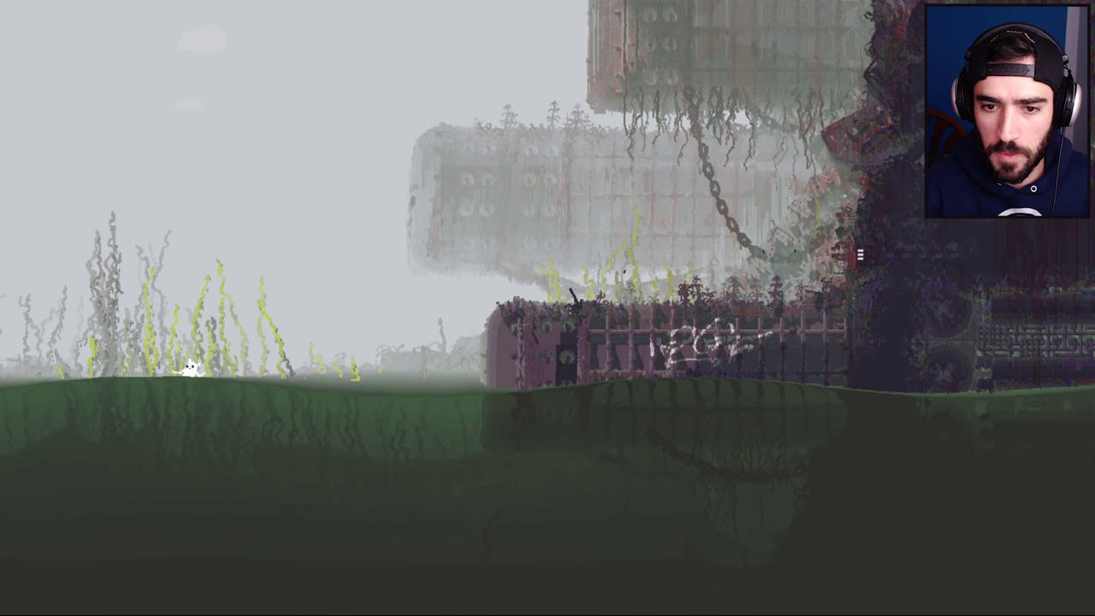
# - Climb the rusted ledge and take the tunnel into Looks to the Moon
pyautogui.press('Right')
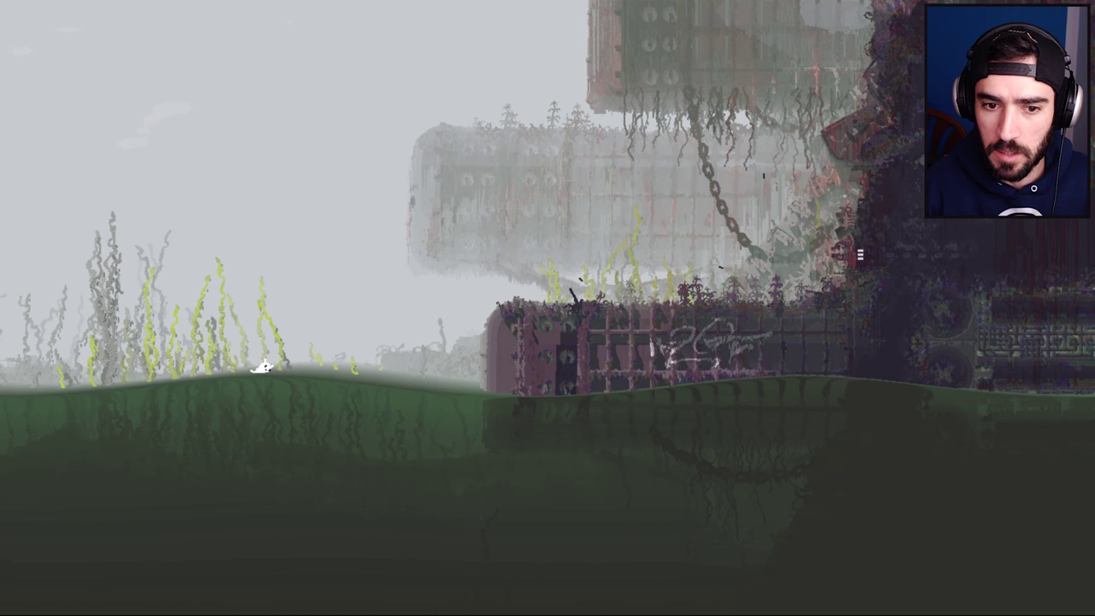
pyautogui.press('Right')
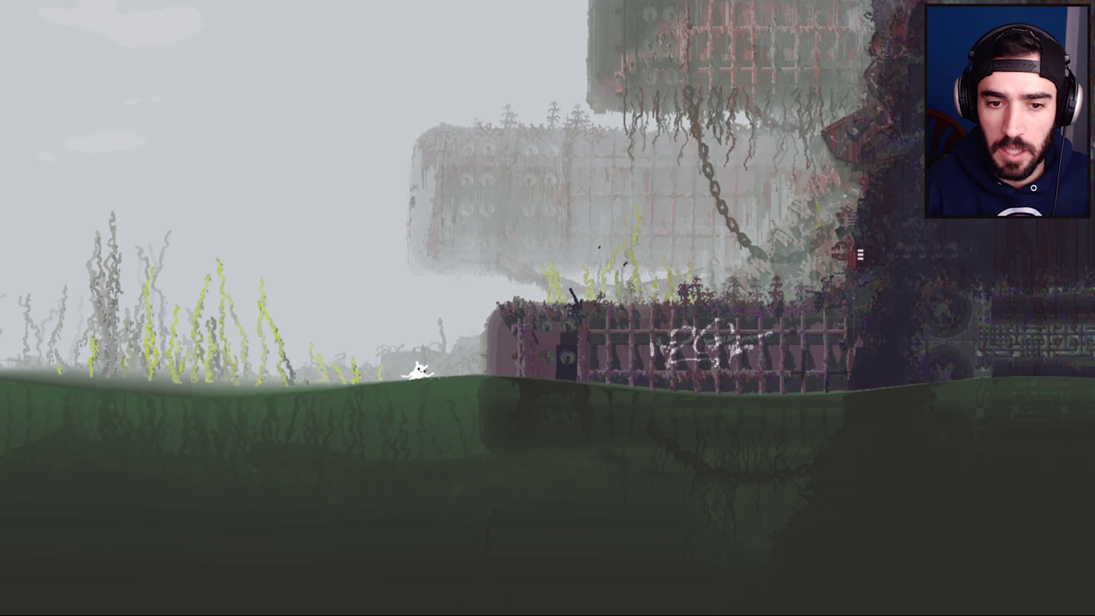
pyautogui.press('z')
pyautogui.press('Right')
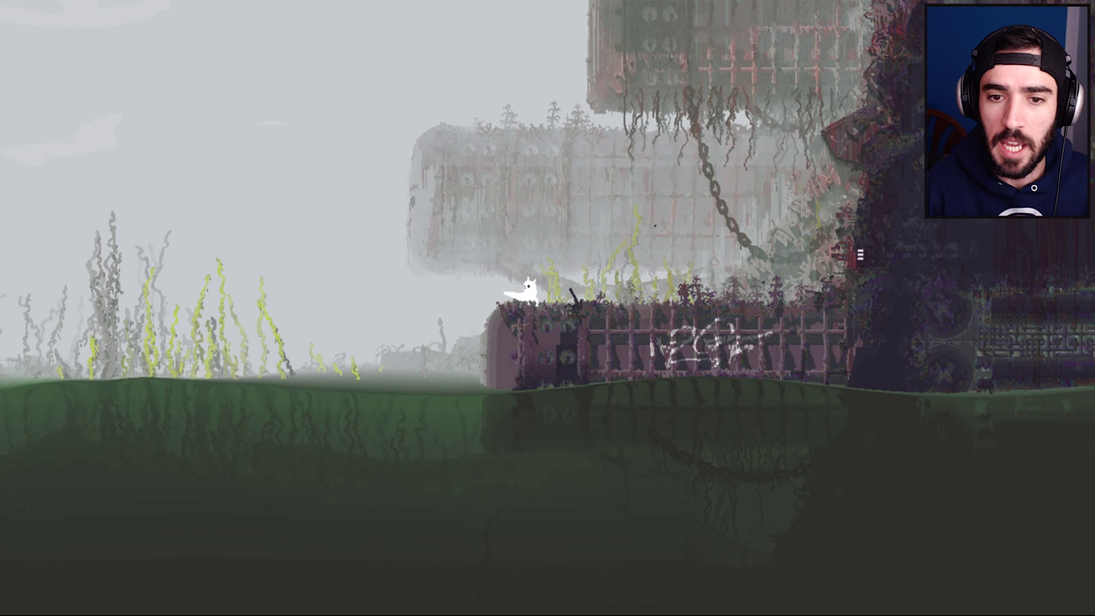
pyautogui.press('Right')
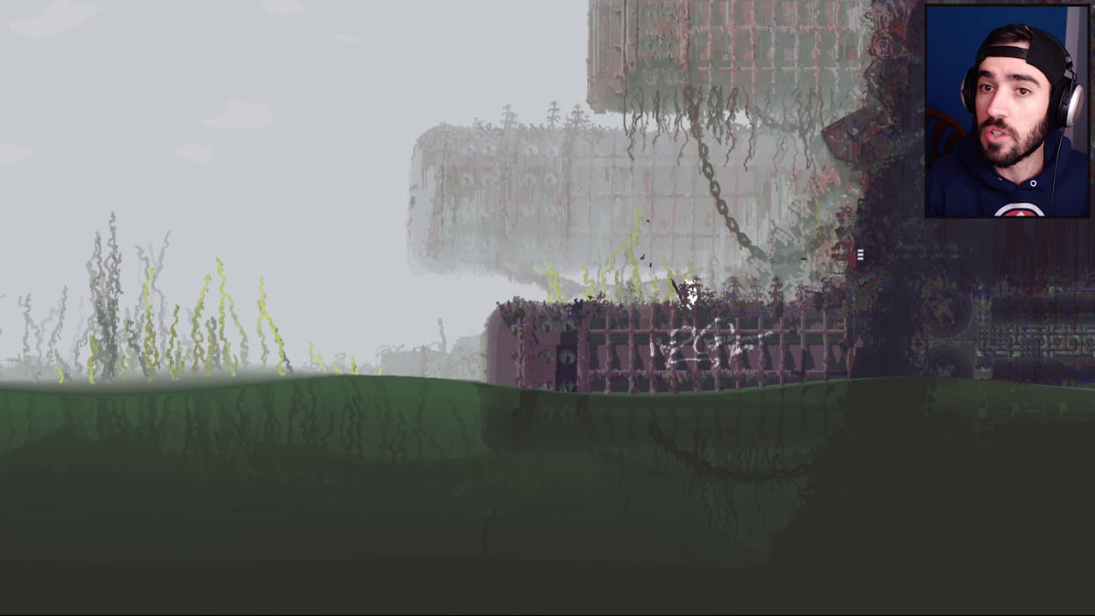
pyautogui.press('Right')
pyautogui.press('Right')
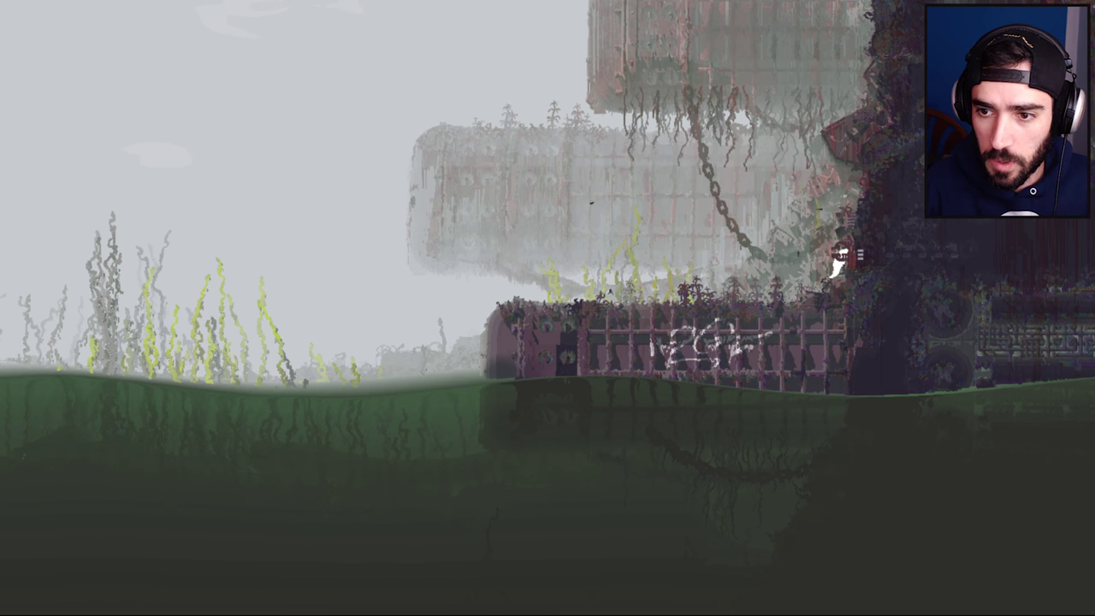
pyautogui.press('Right')
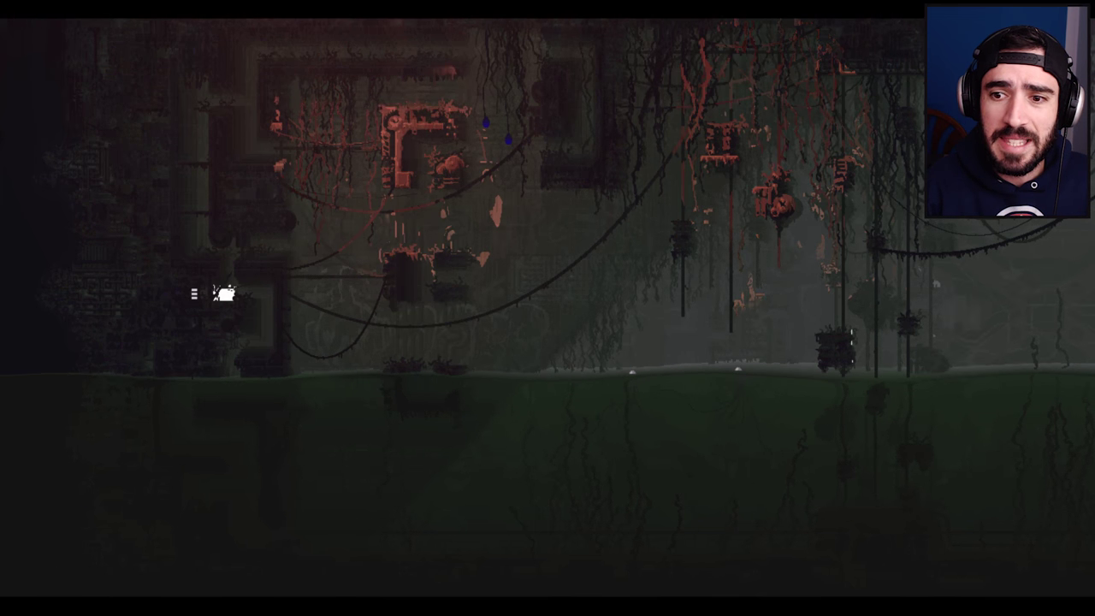
pyautogui.press('Up')
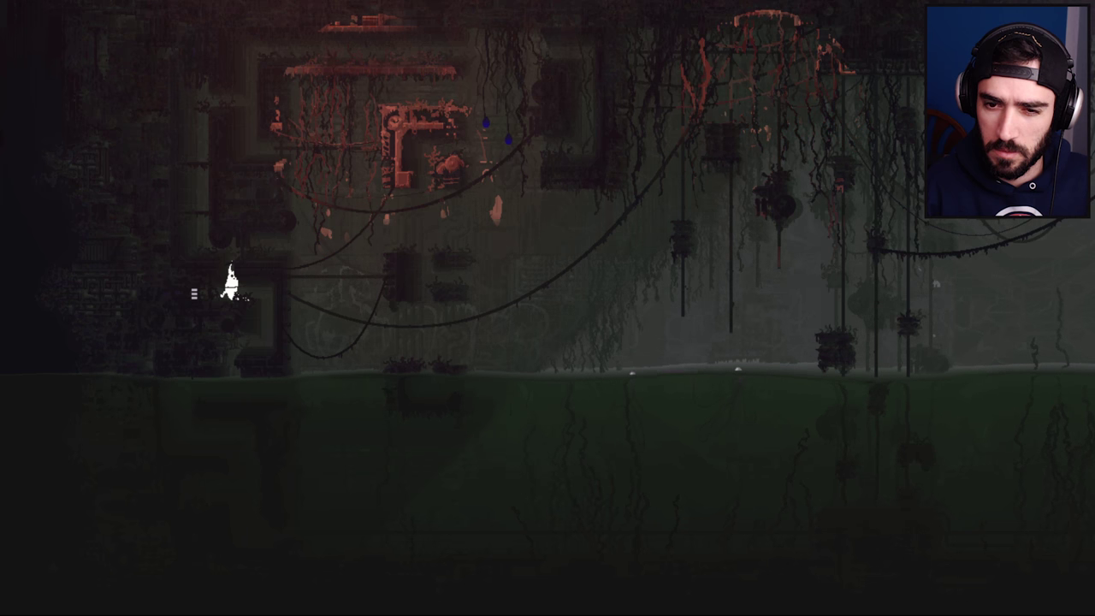
# - Climb the beams and poles rightward through the first room
pyautogui.press('Up')
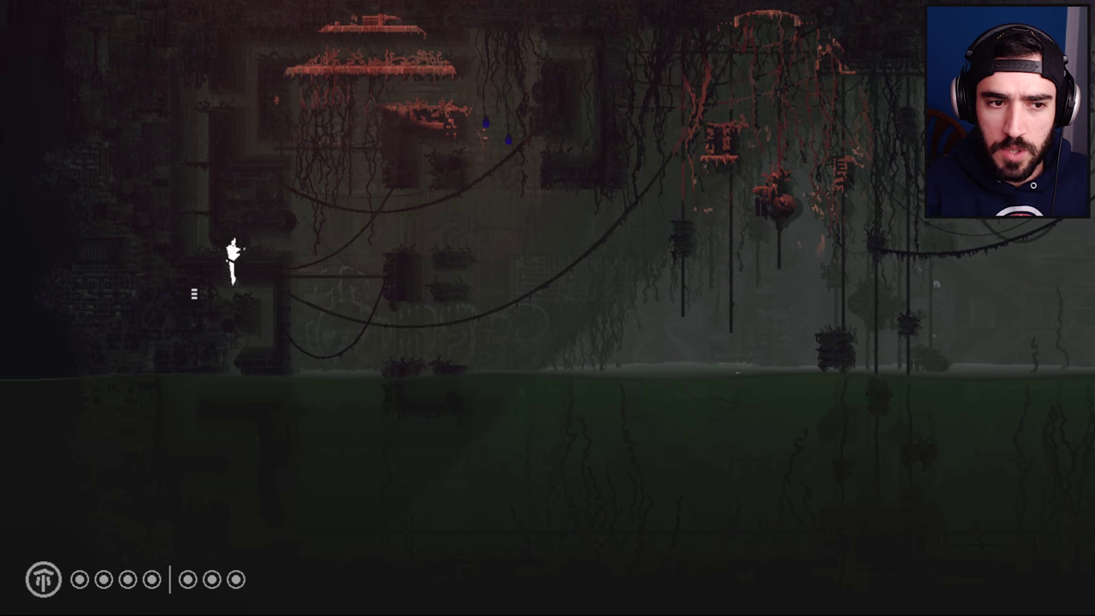
pyautogui.press('Right')
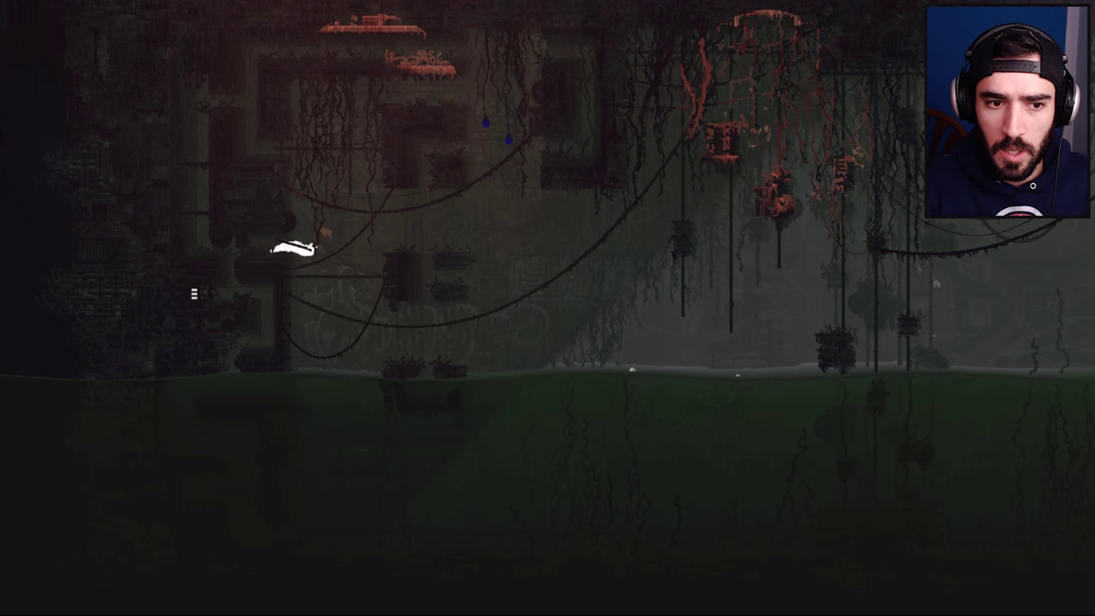
pyautogui.press('z')
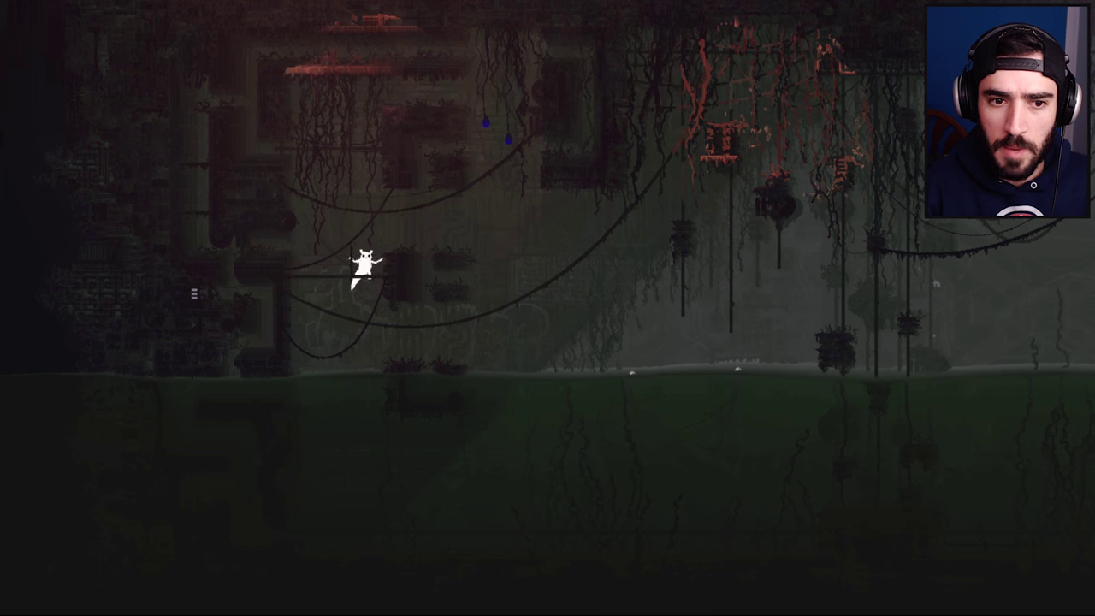
pyautogui.press('z')
pyautogui.press('Right')
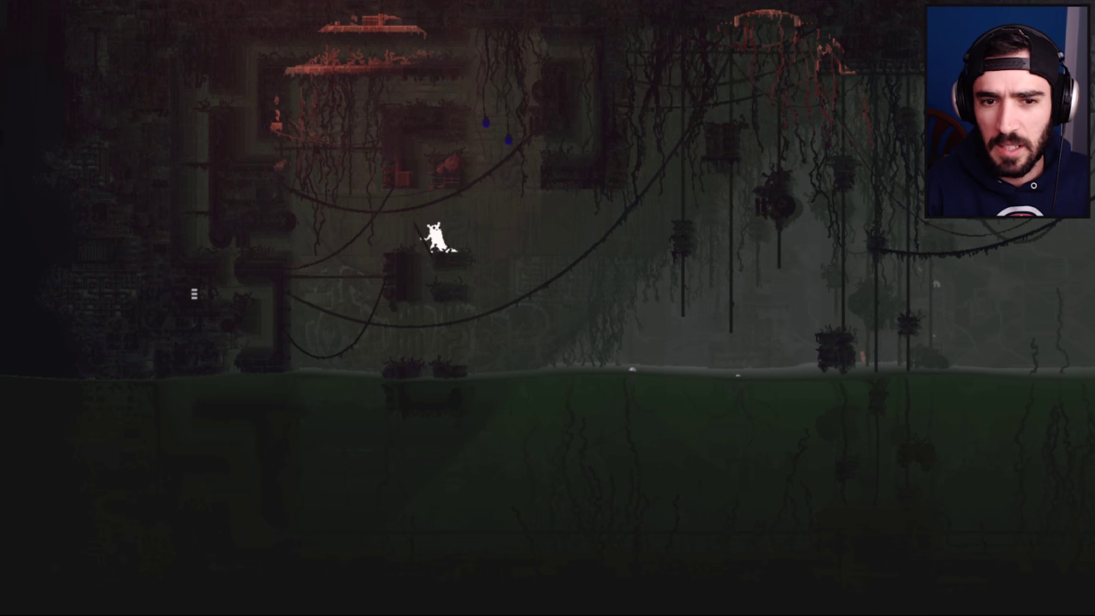
pyautogui.press('Right')
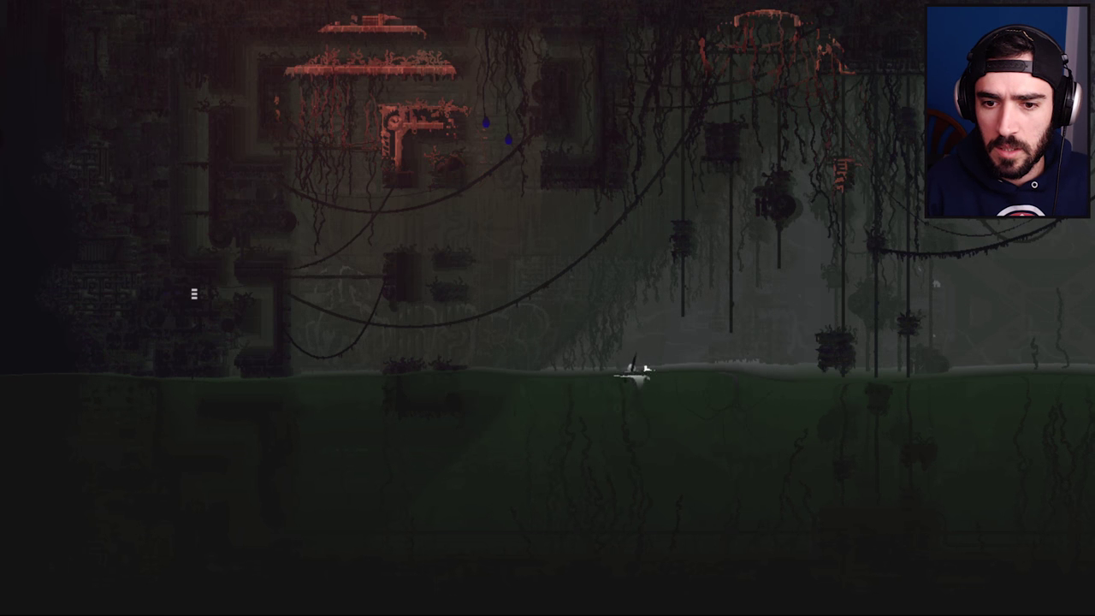
# - Run along the water's edge and climb the poles to the next screen
pyautogui.press('Right')
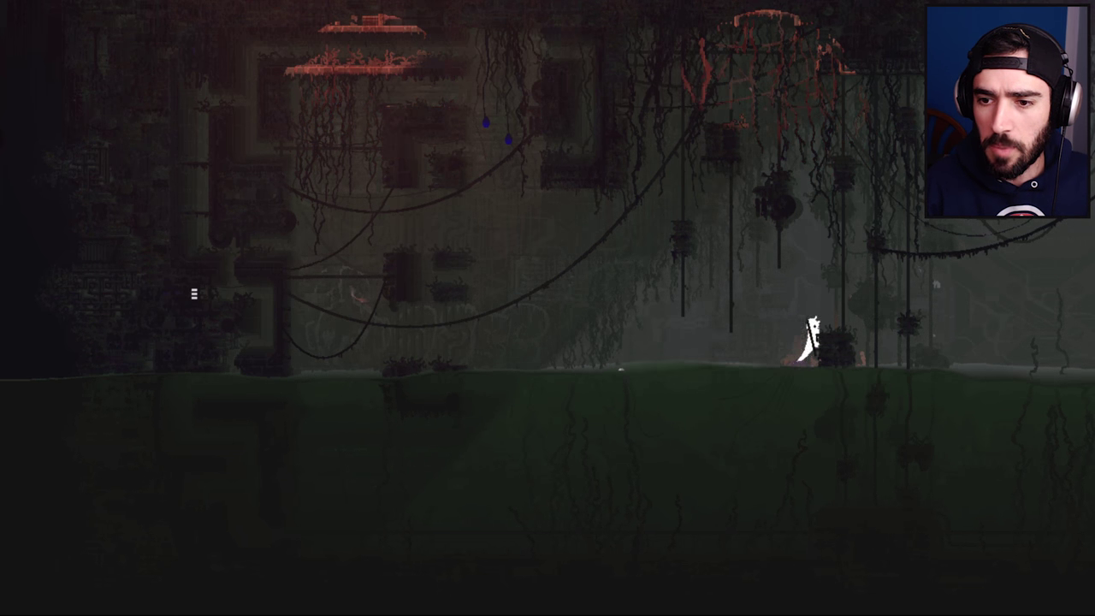
pyautogui.press('Right')
pyautogui.press('Up')
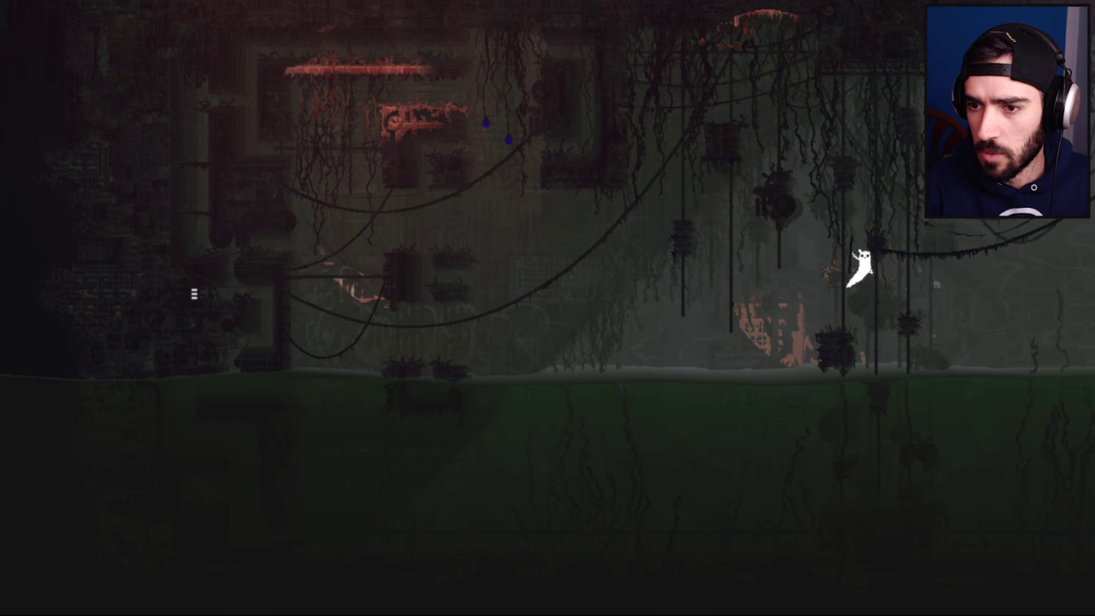
pyautogui.press('Right')
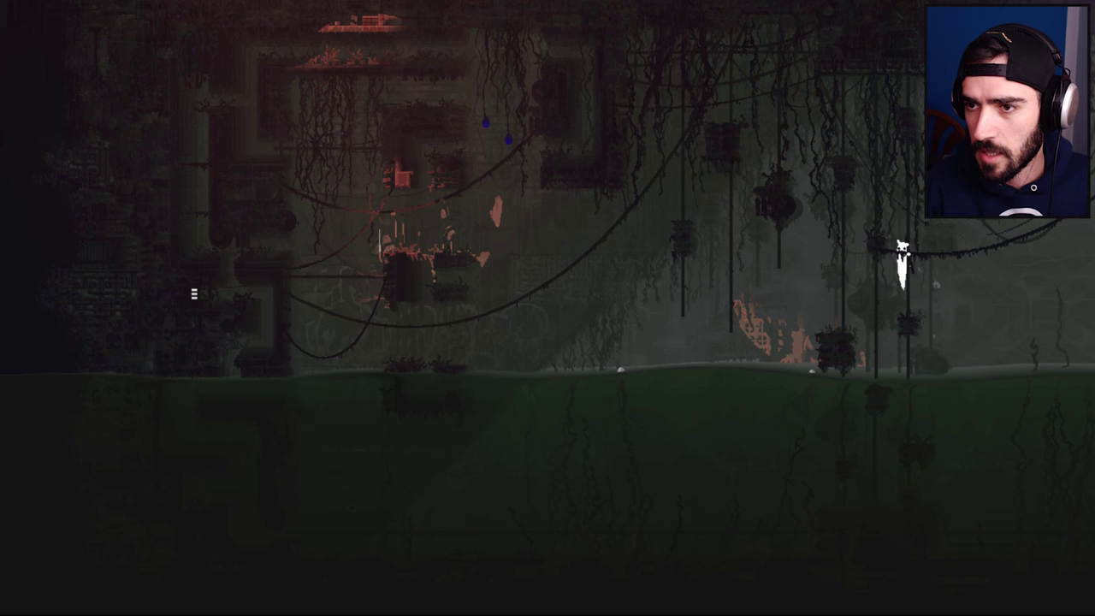
pyautogui.press('Up')
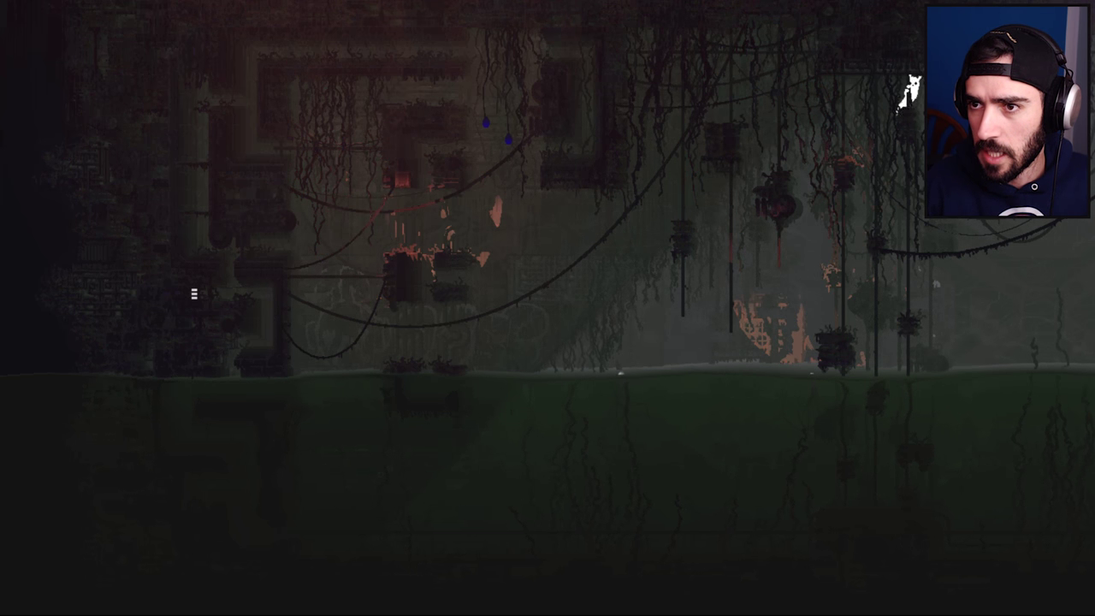
pyautogui.press('Right')
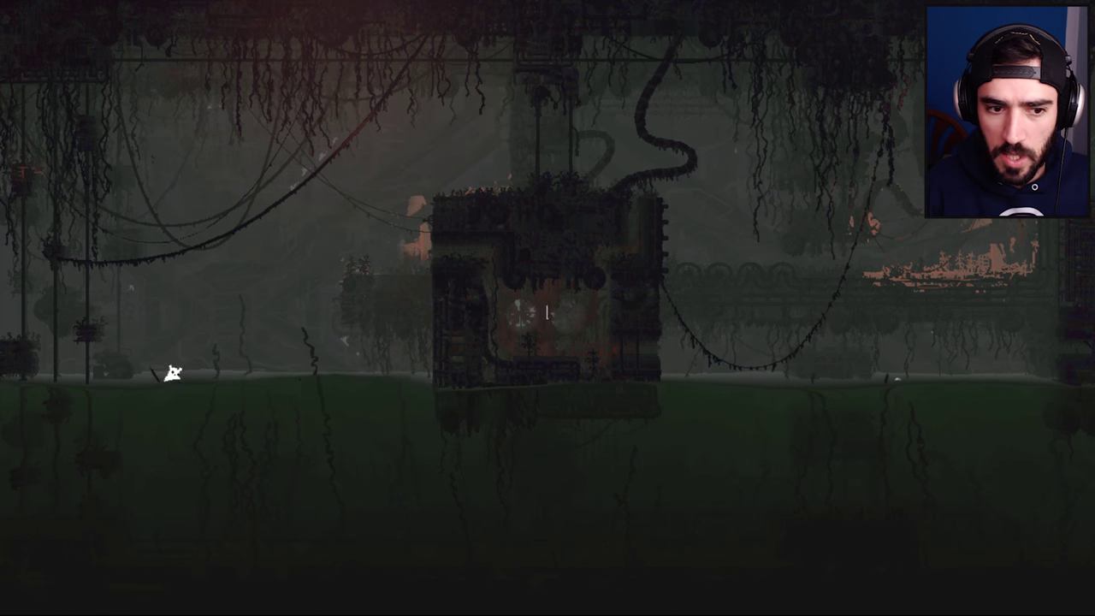
# - Run right across the floors and climb the vertical pole
pyautogui.press('Right')
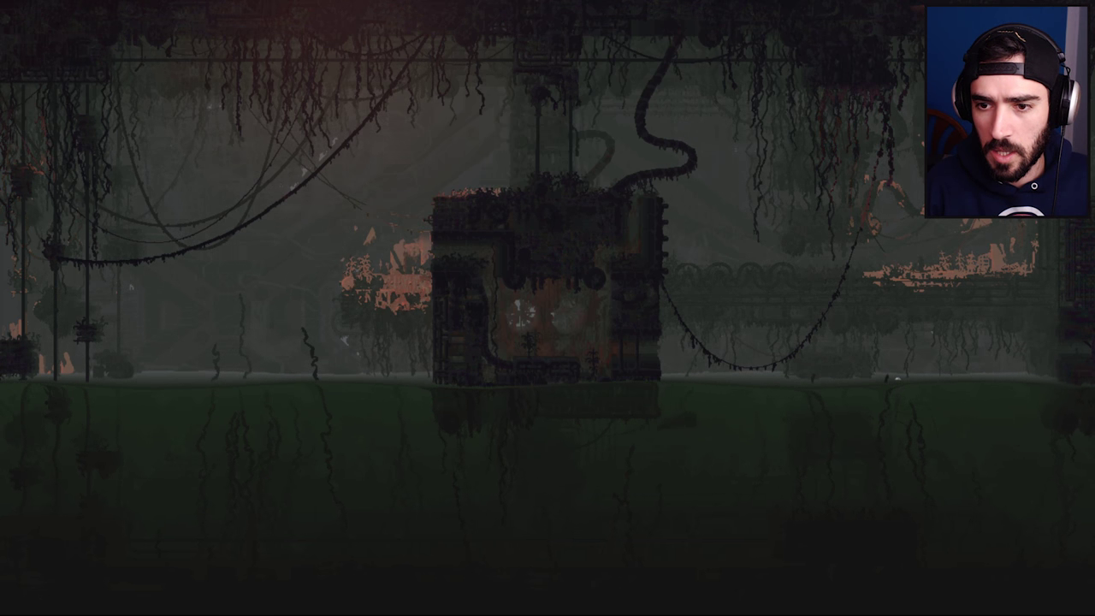
pyautogui.press('Right')
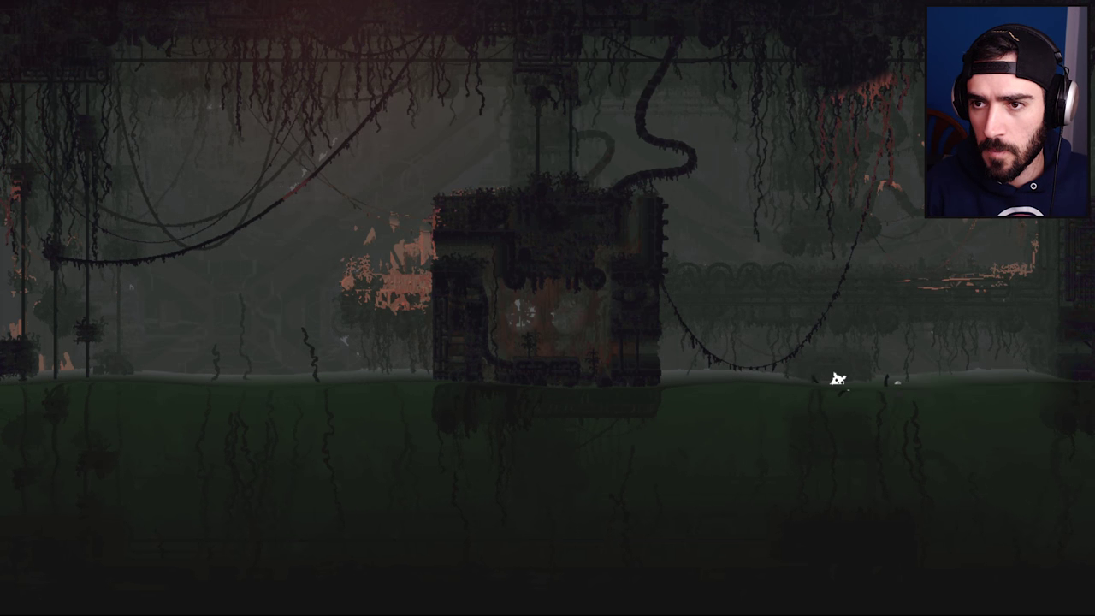
pyautogui.press('z')
pyautogui.press('Right')
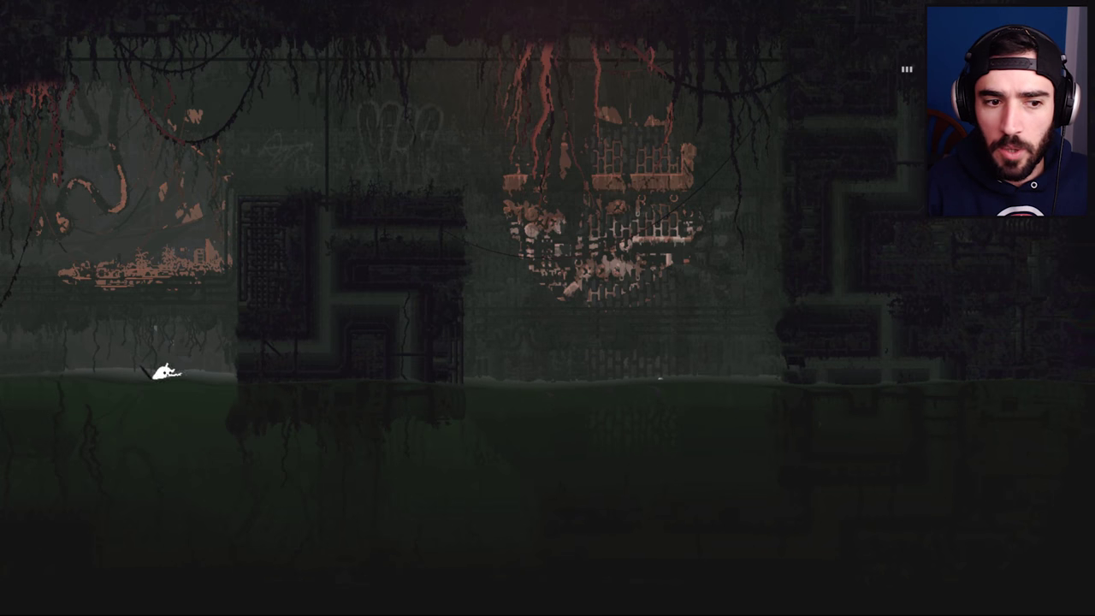
pyautogui.press('z')
pyautogui.press('Right')
pyautogui.press('Up')
pyautogui.press('Up')
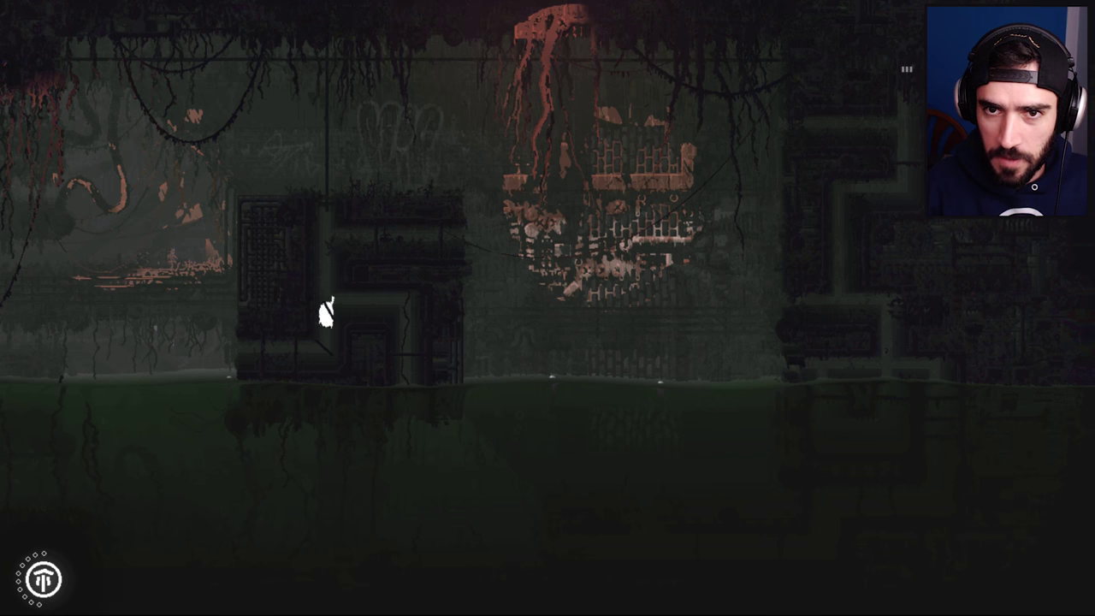
pyautogui.press('Up')
pyautogui.press('Up')
# - Hang along the overhead bar to its right end and drop down
pyautogui.press('Right')
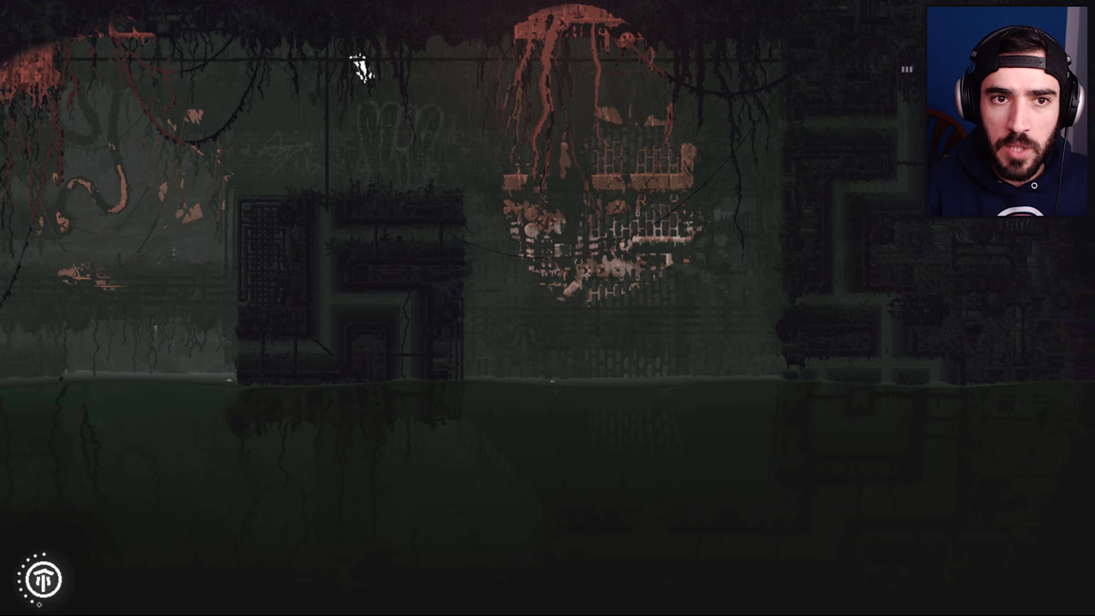
pyautogui.press('Right')
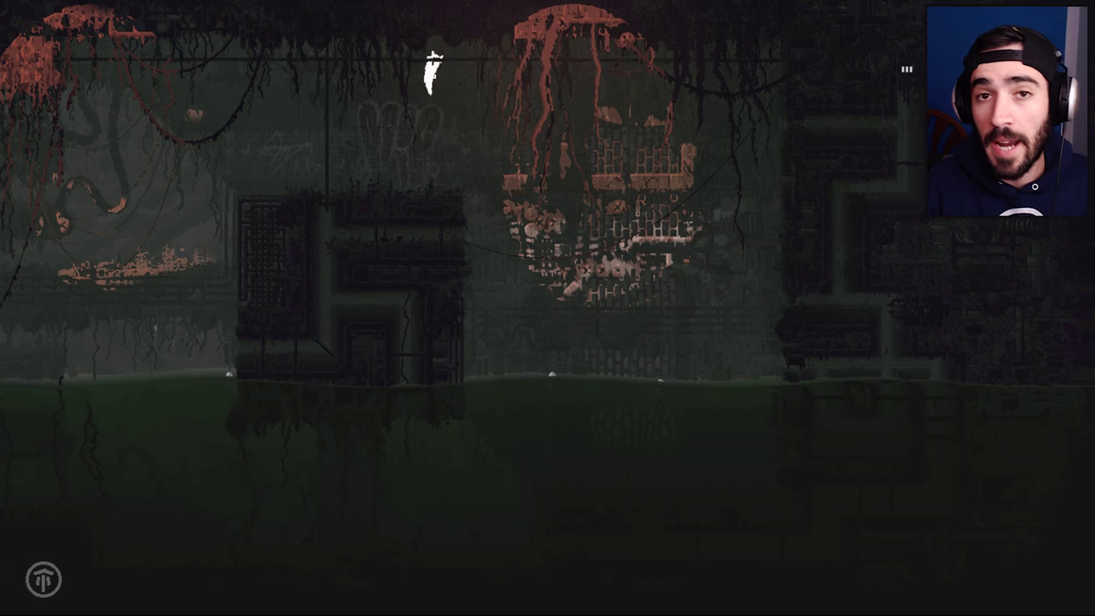
pyautogui.press('Right')
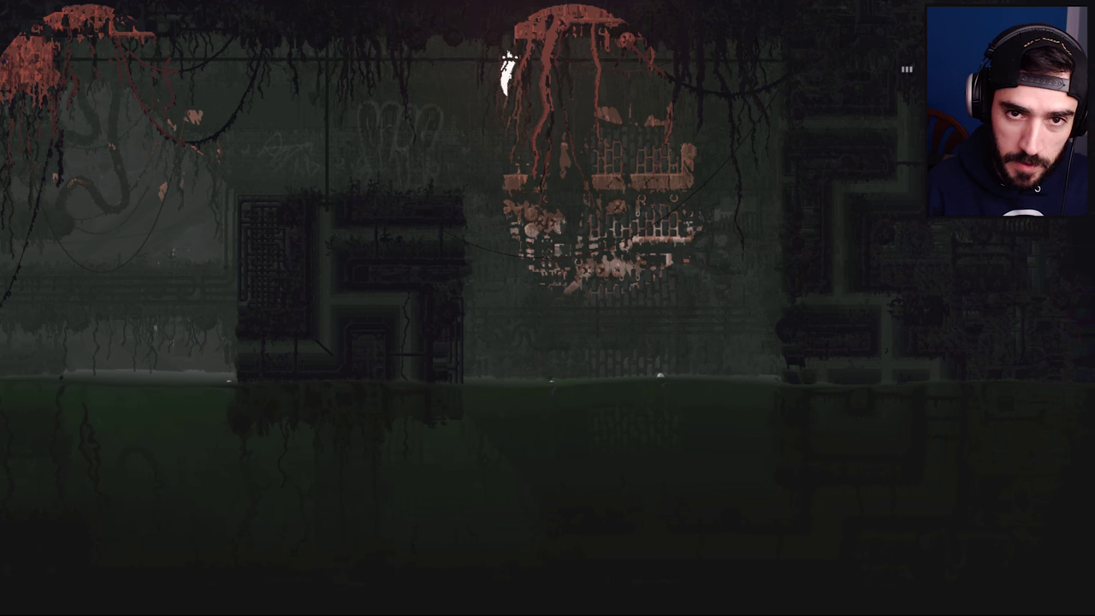
pyautogui.press('Right')
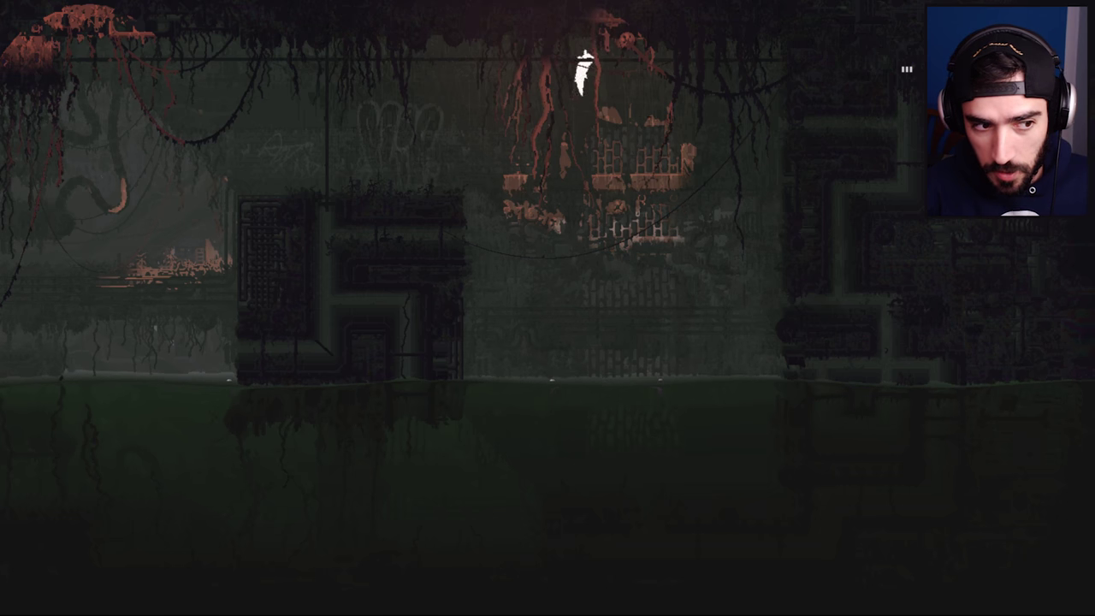
pyautogui.press('Right')
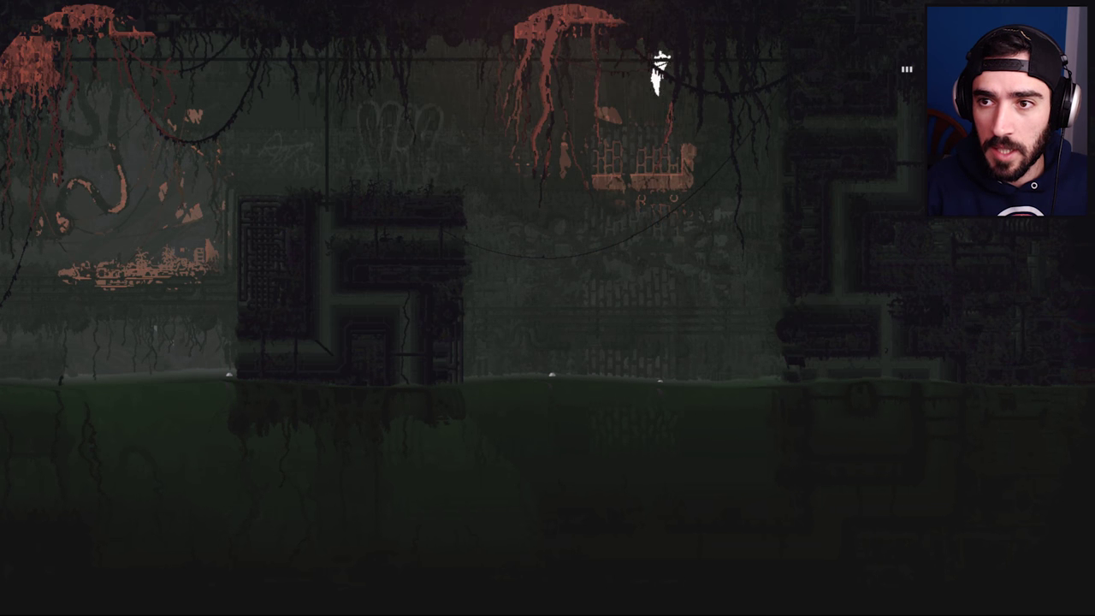
pyautogui.press('Right')
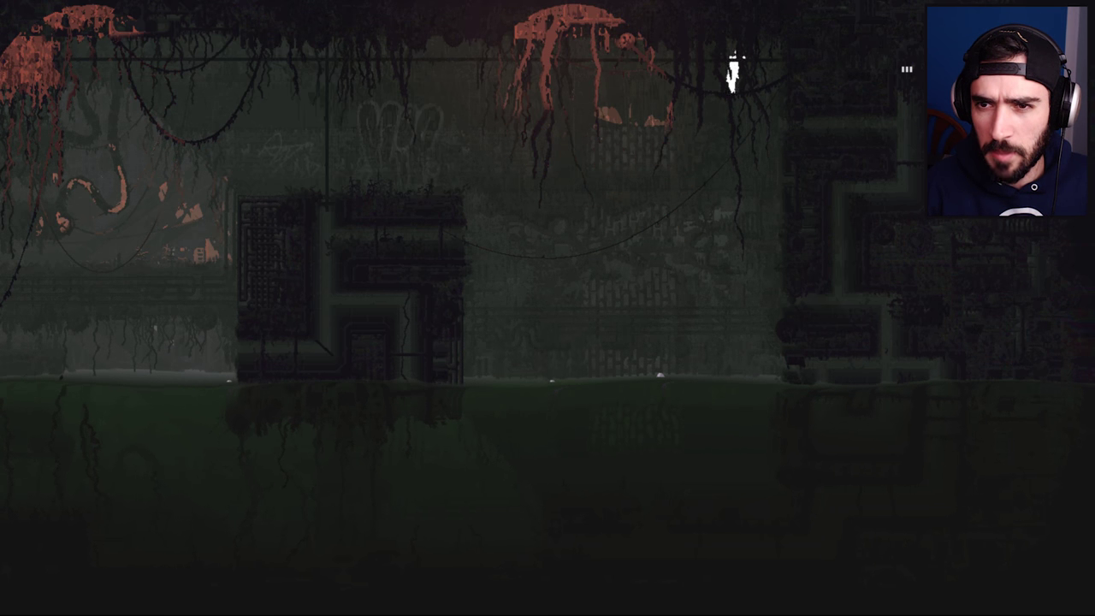
pyautogui.press('Right')
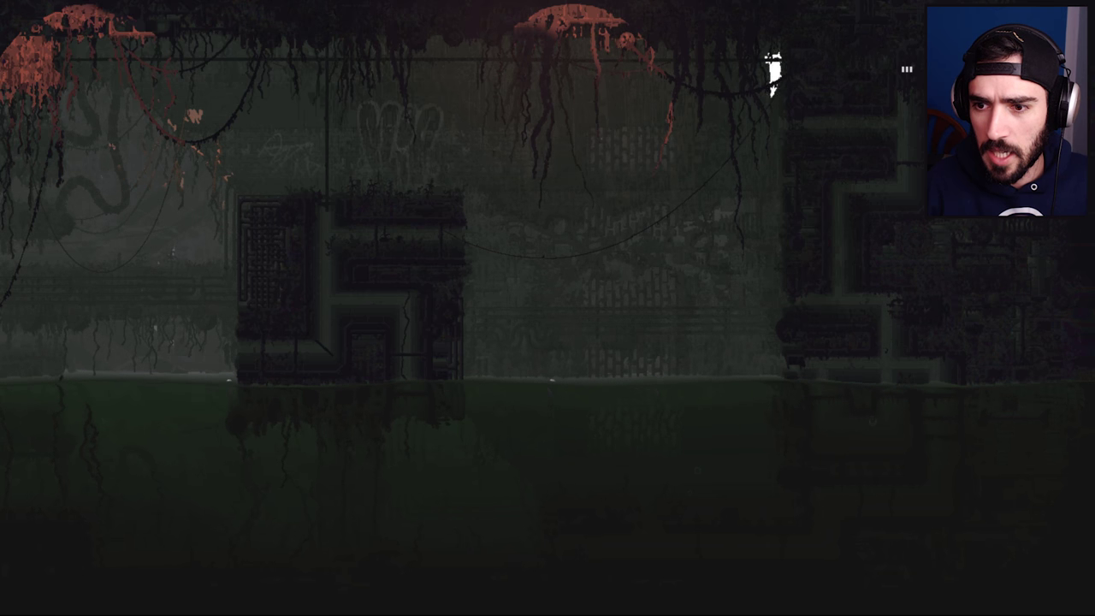
pyautogui.press('Down')
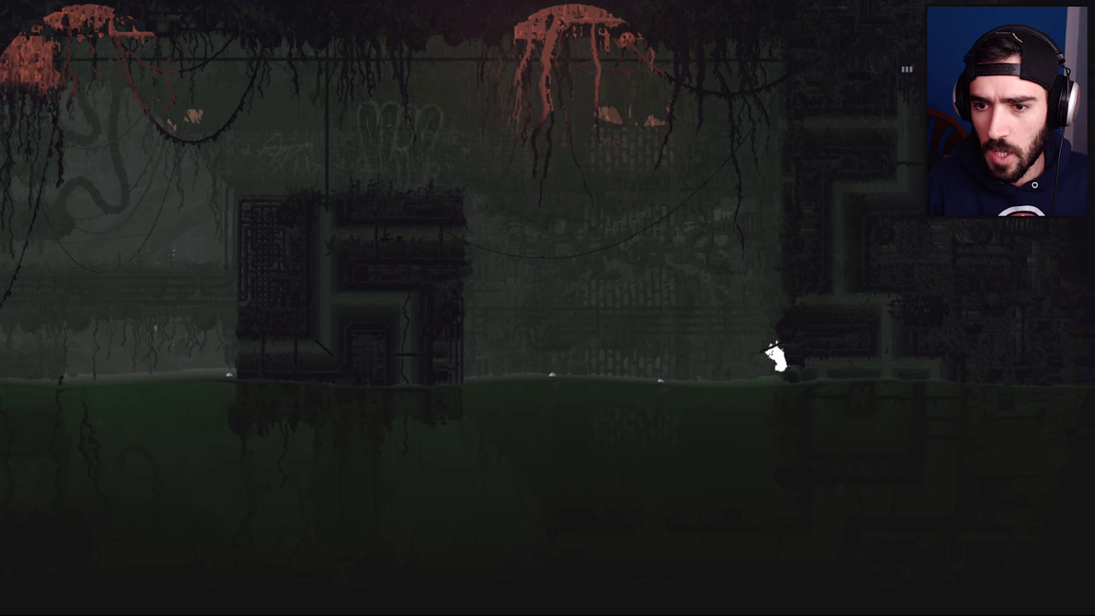
# - Climb the pole and right wall up into the darker room
pyautogui.press('Right')
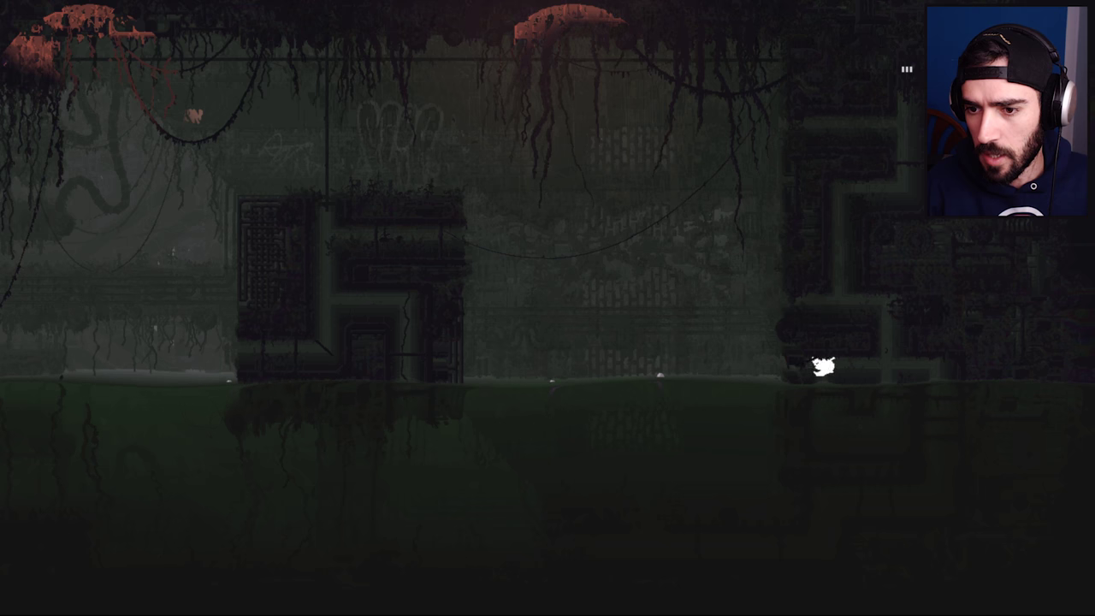
pyautogui.press('Up')
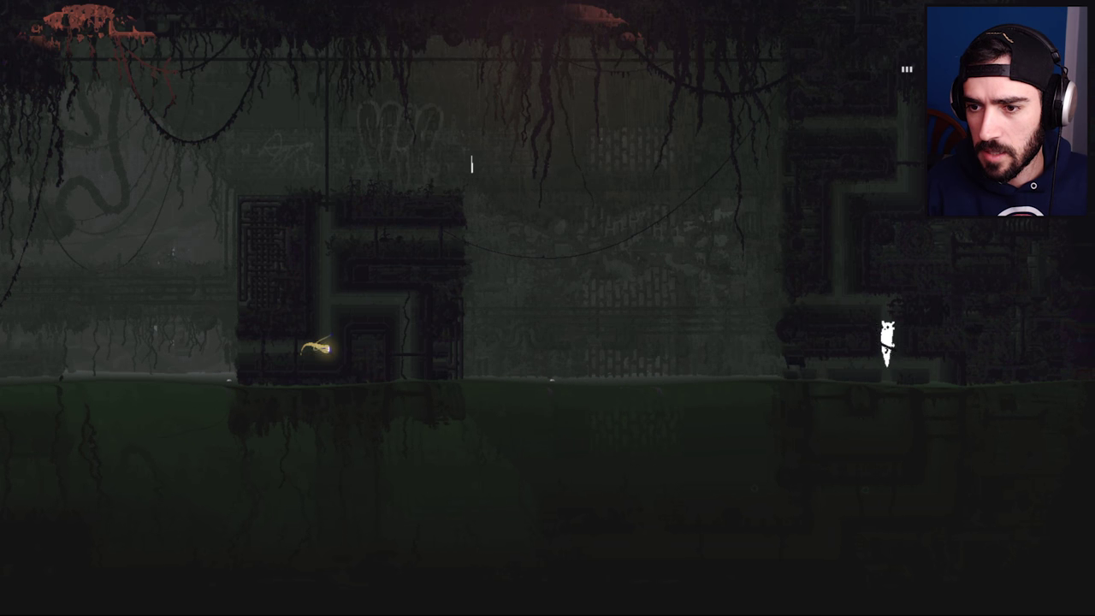
pyautogui.press('Left')
pyautogui.press('Up')
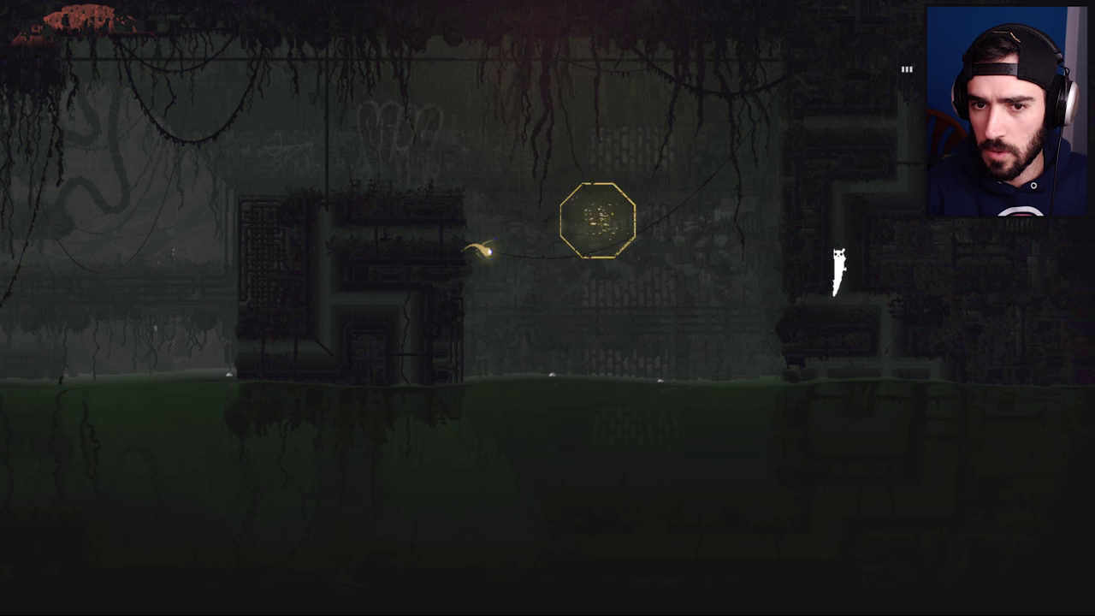
pyautogui.press('Up')
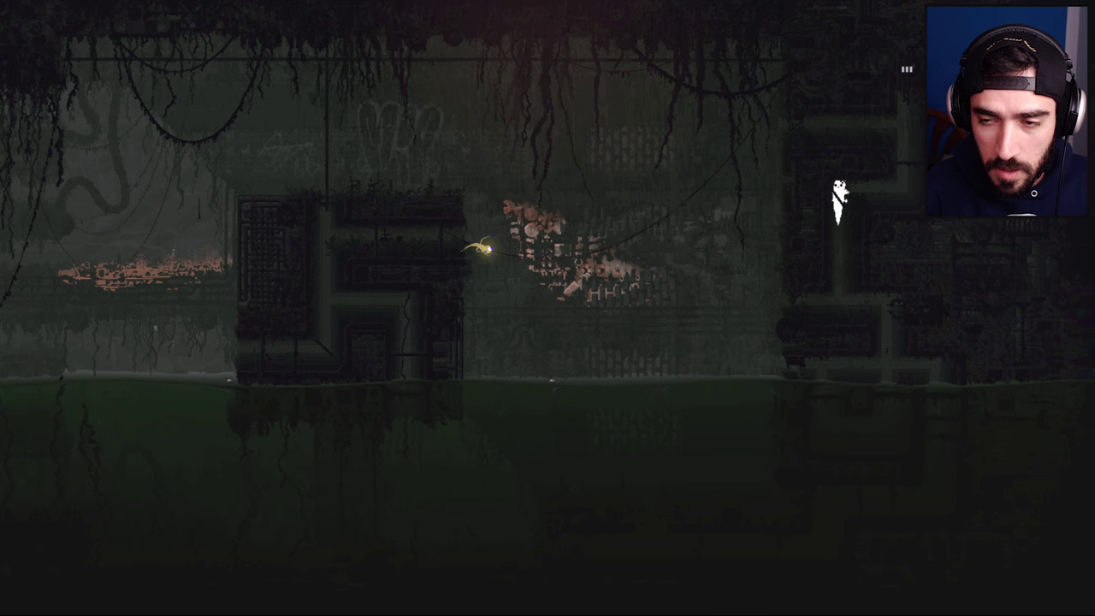
pyautogui.press('Right')
pyautogui.press('Right')
pyautogui.press('Up')
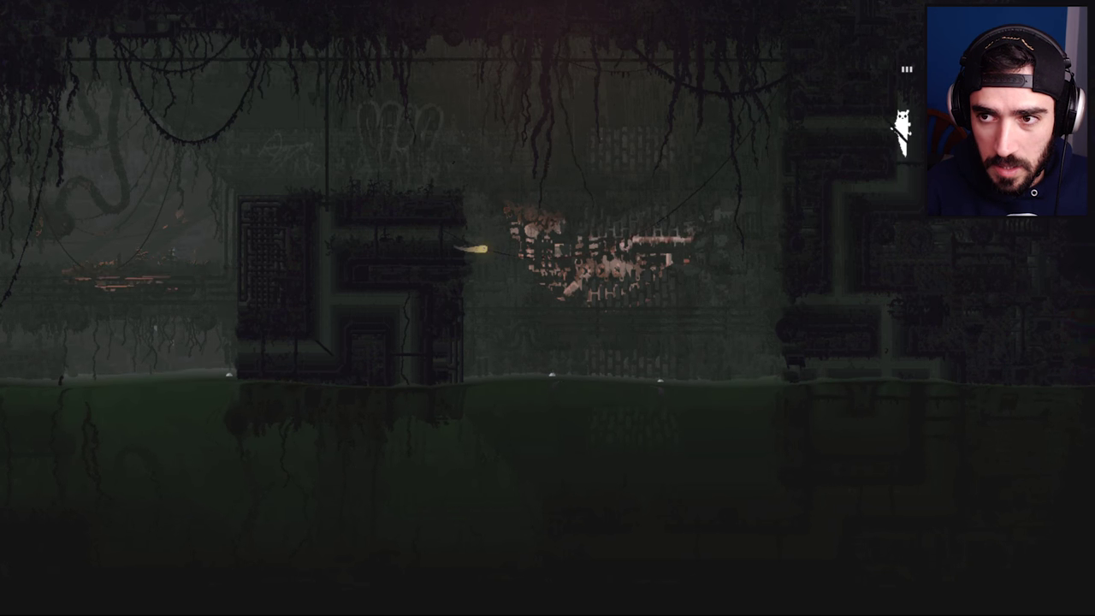
pyautogui.press('Up')
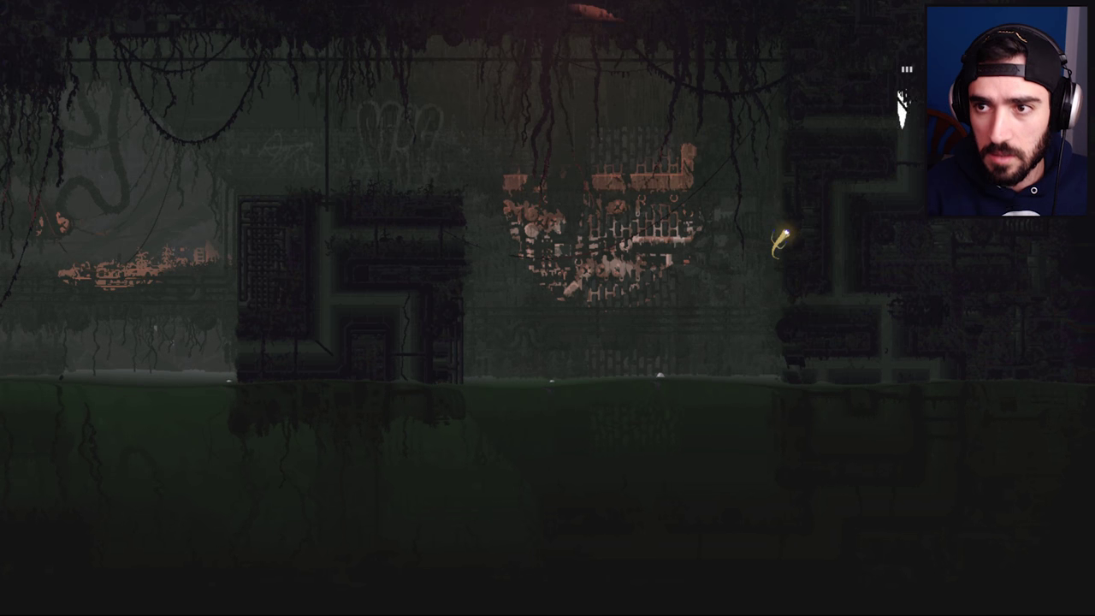
pyautogui.press('Up')
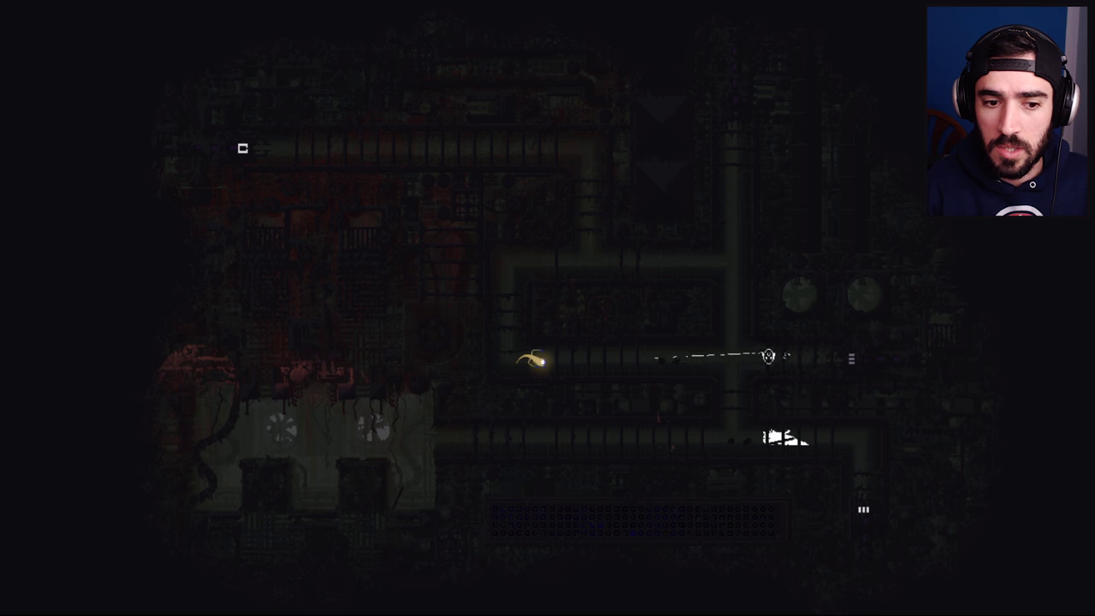
# - Explore the dark room, die, and dismiss the death scene
pyautogui.press('Left')
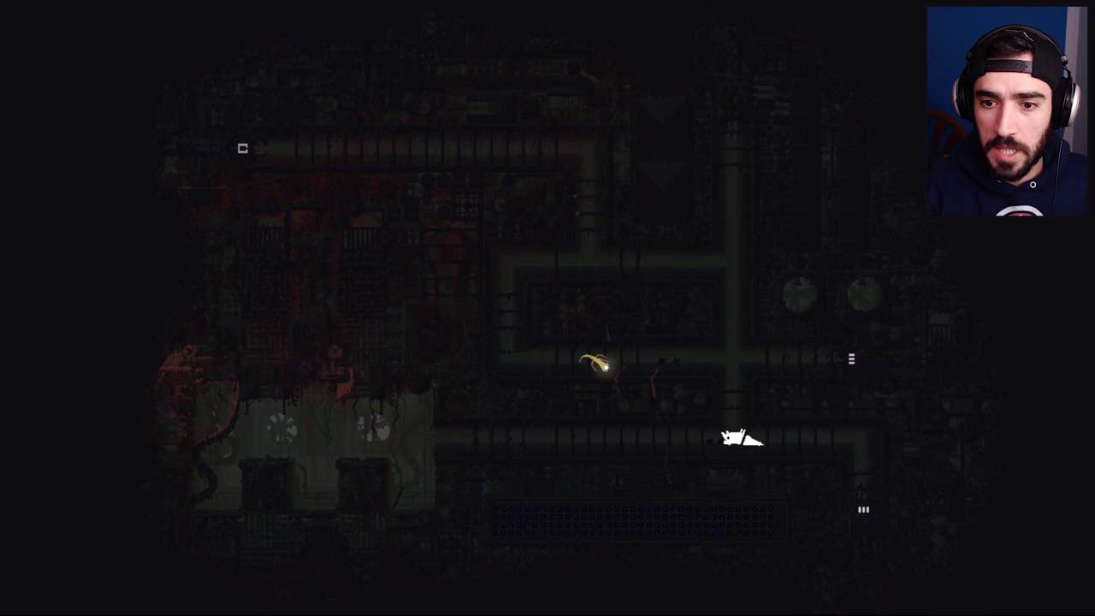
pyautogui.press('Up')
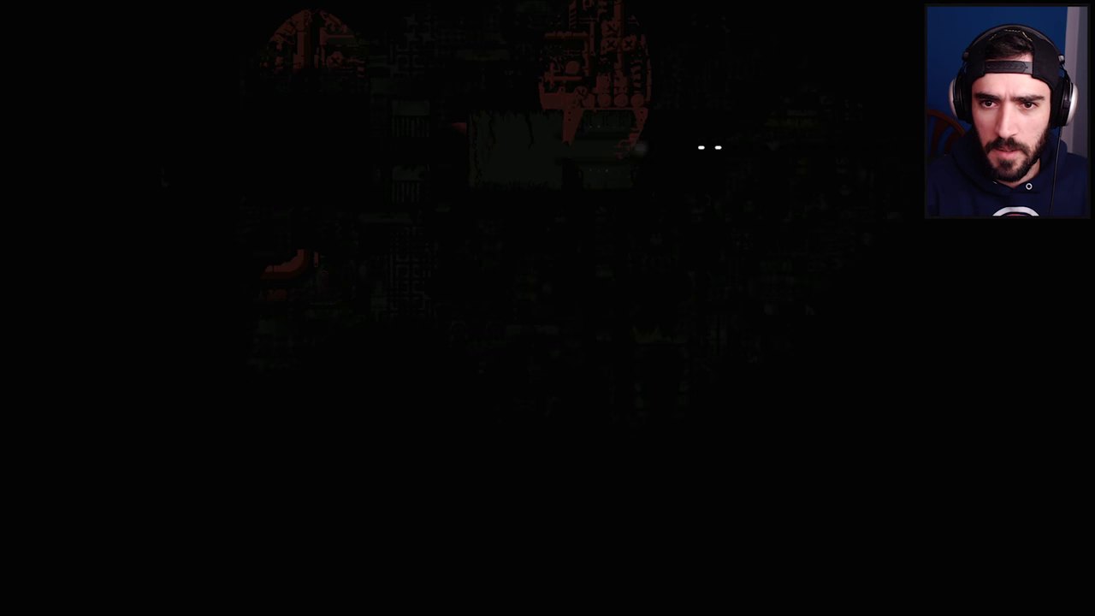
pyautogui.press('Left')
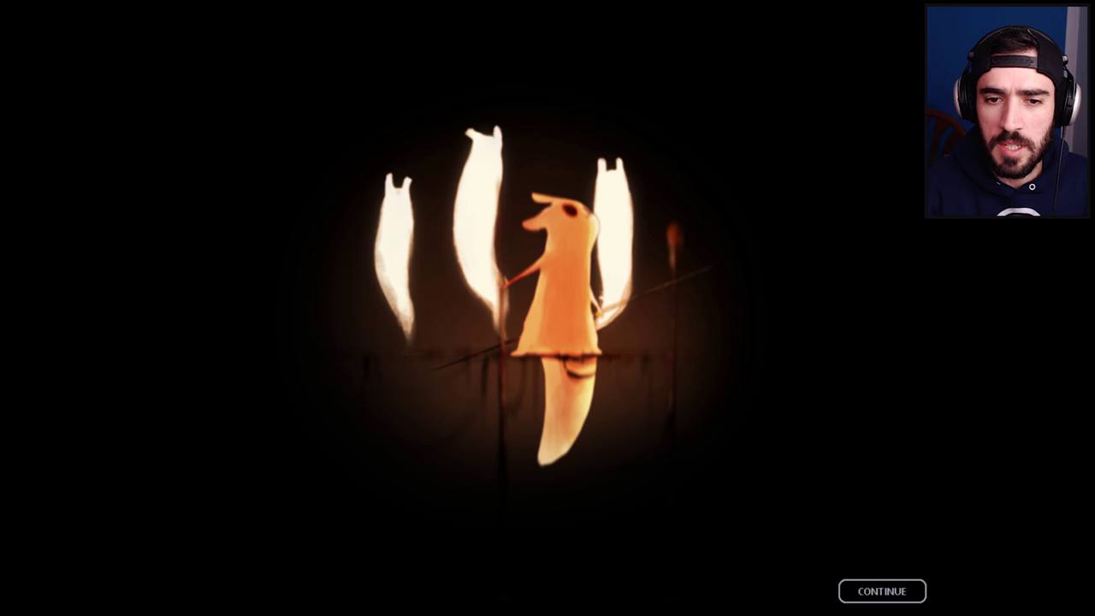
pyautogui.press('Return')
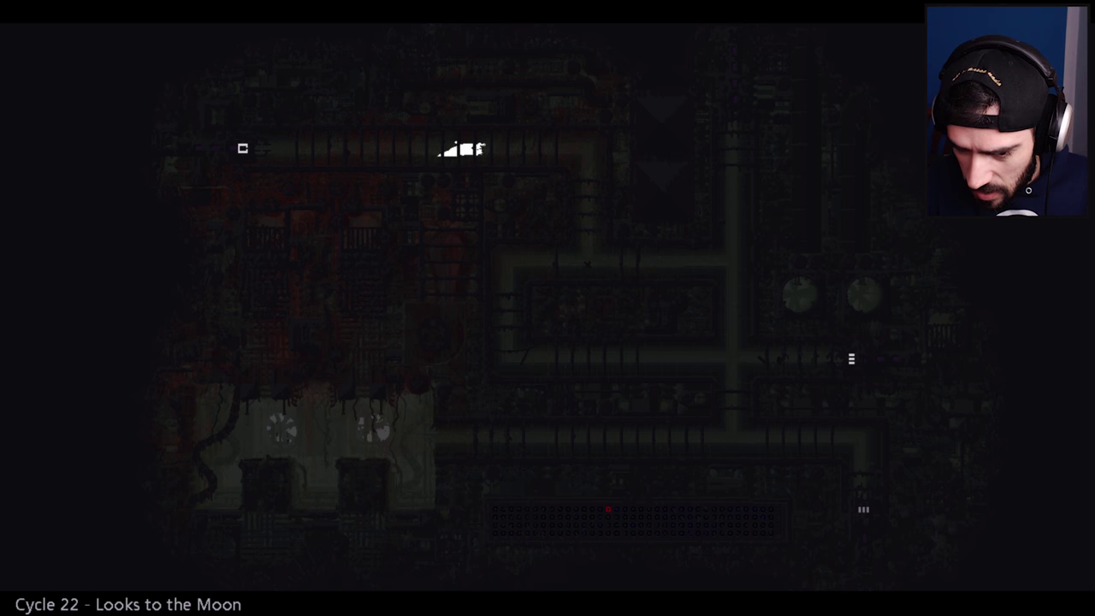
# - Move along the upper pipe, drop down and crawl left to the floor
pyautogui.press('Right')
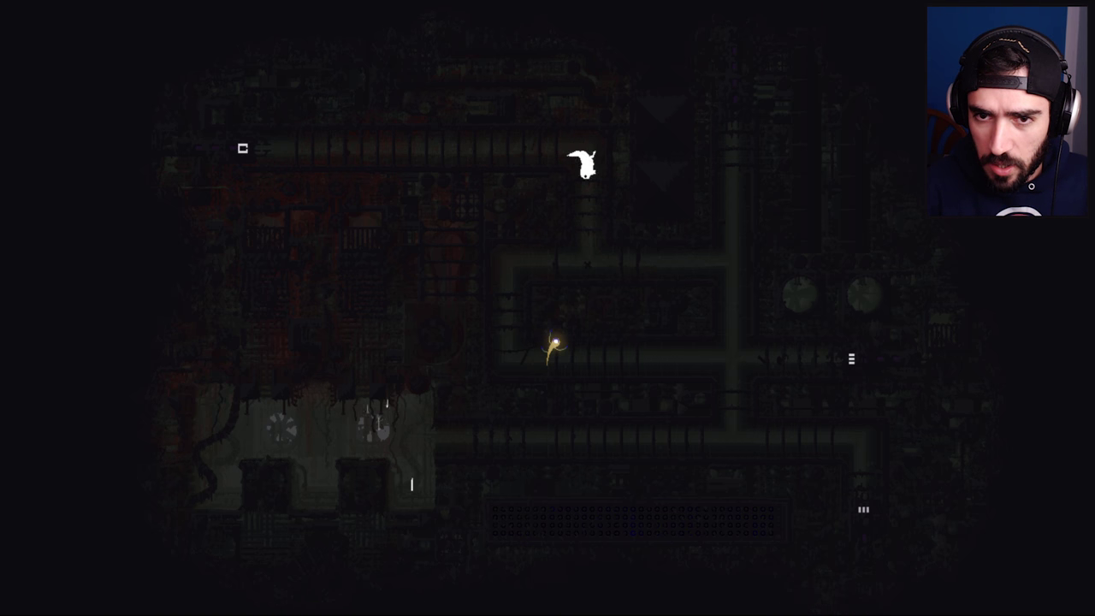
pyautogui.press('Down')
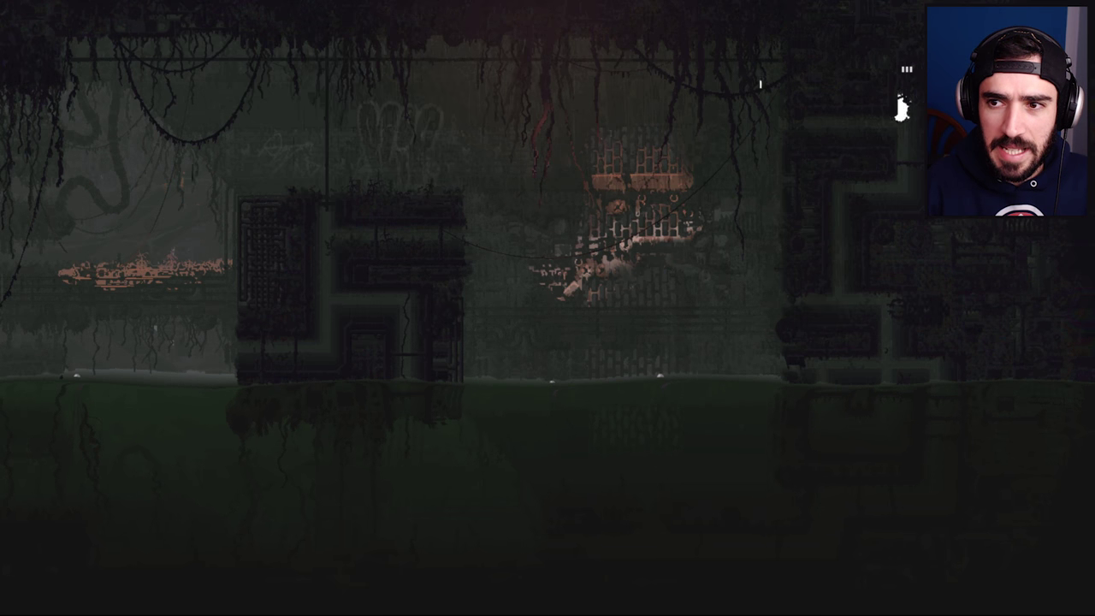
pyautogui.press('Left')
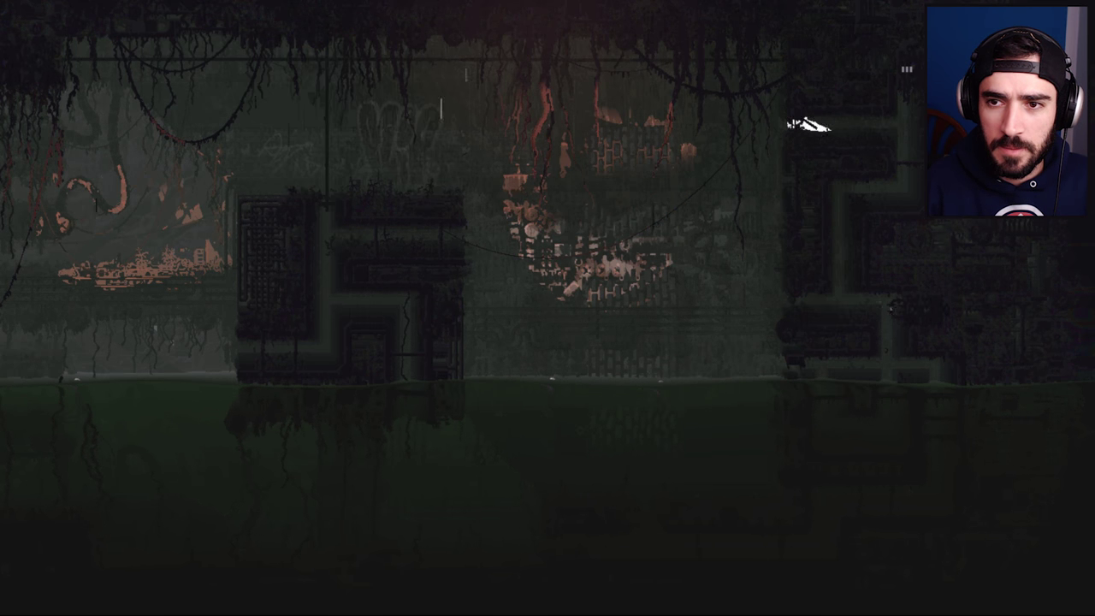
pyautogui.press('Left')
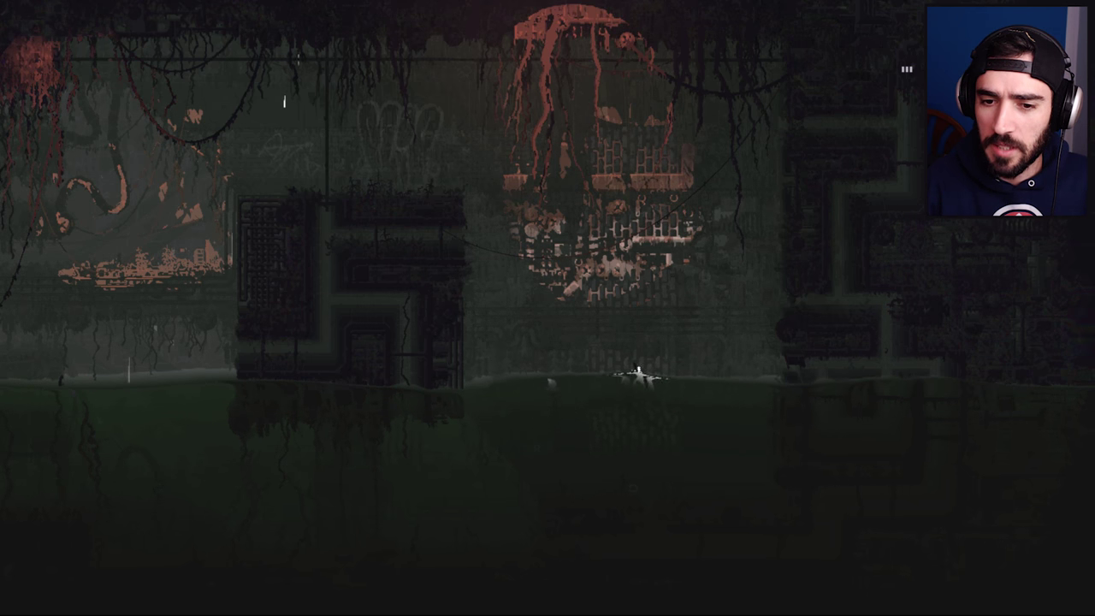
pyautogui.press('Left')
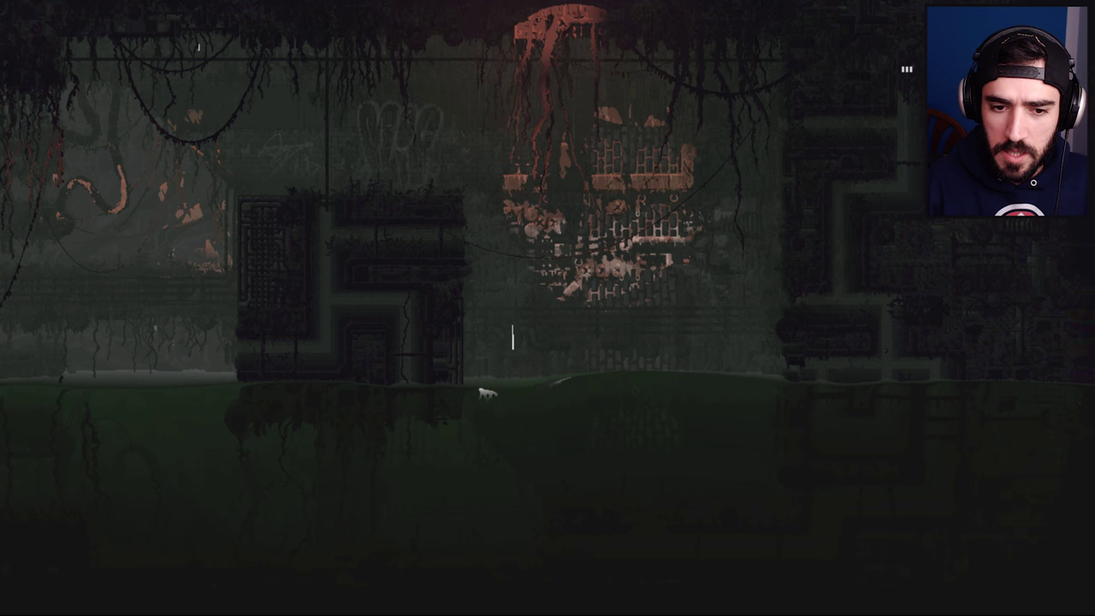
# - Reposition on the floor, then head left through the exit across the gaps
pyautogui.press('Right')
pyautogui.press('Up')
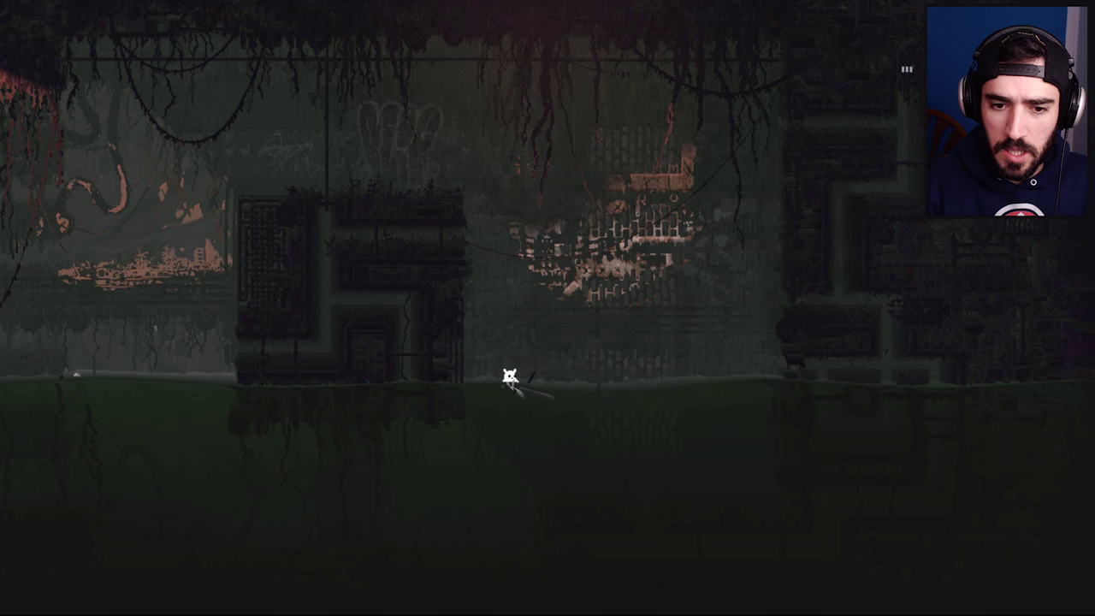
pyautogui.press('Left')
pyautogui.press('Down')
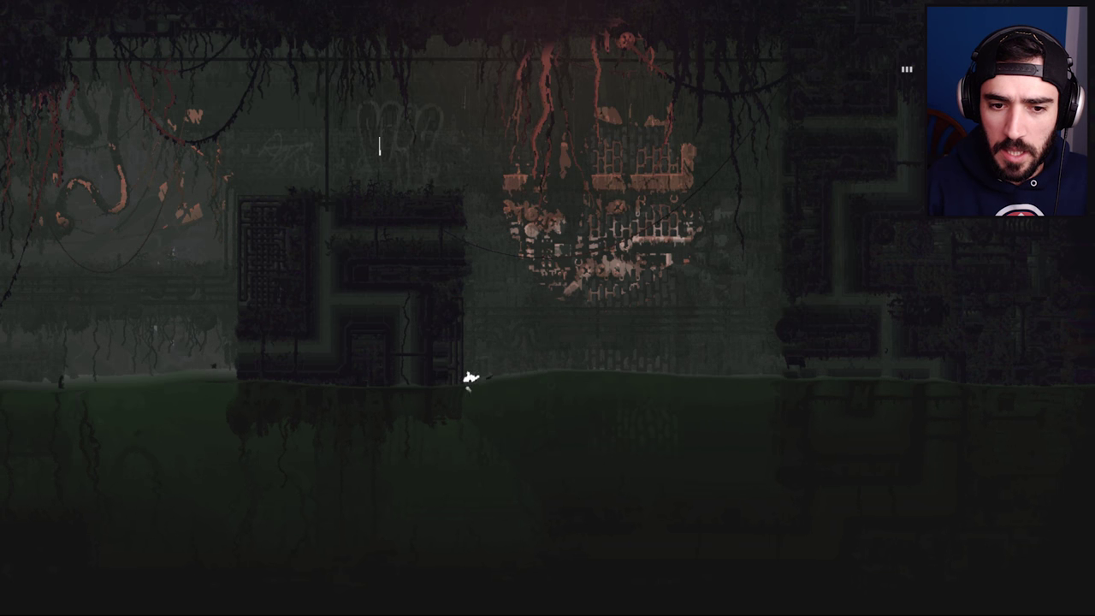
pyautogui.press('Right')
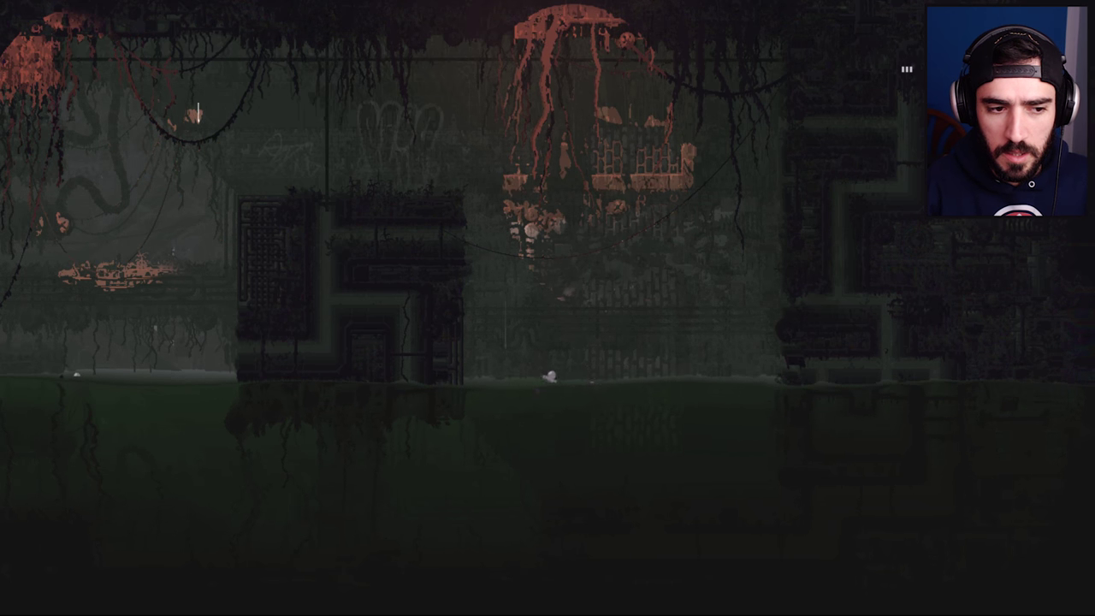
pyautogui.press('Right')
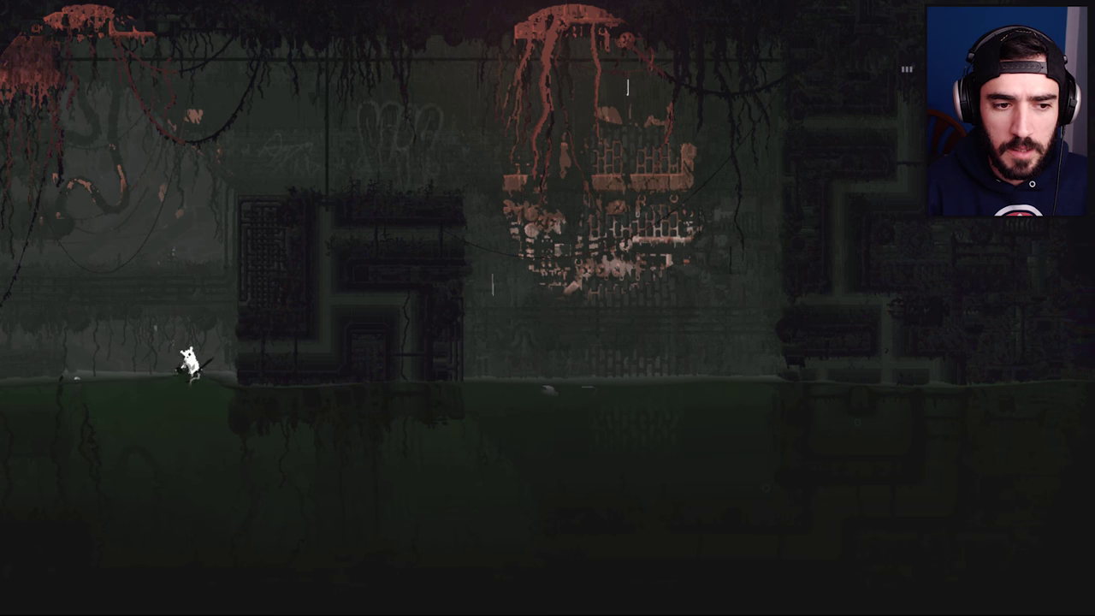
pyautogui.press('Left')
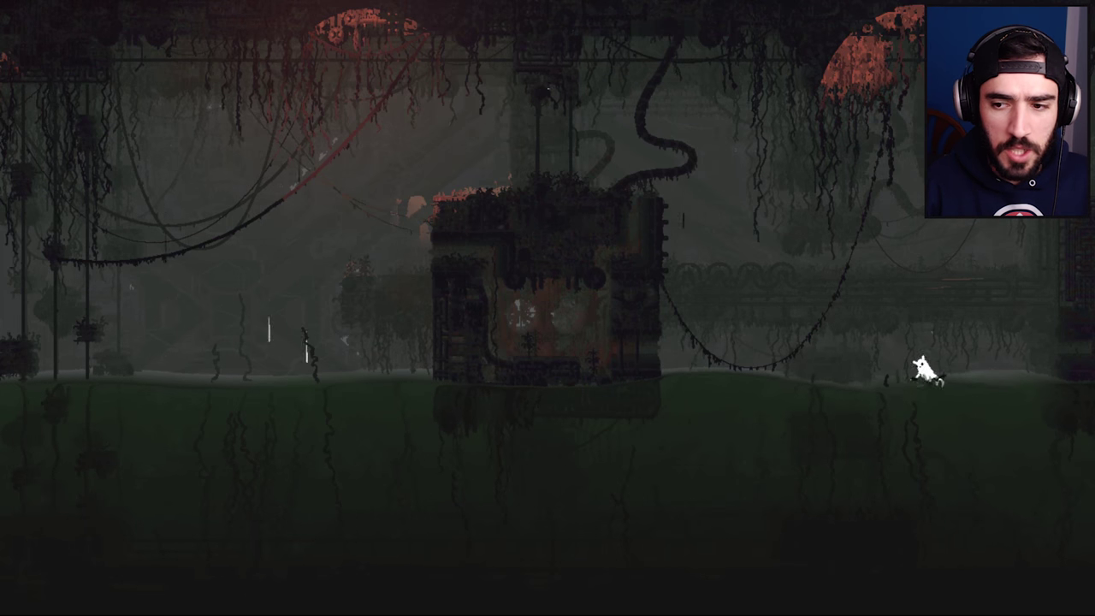
pyautogui.press('Left')
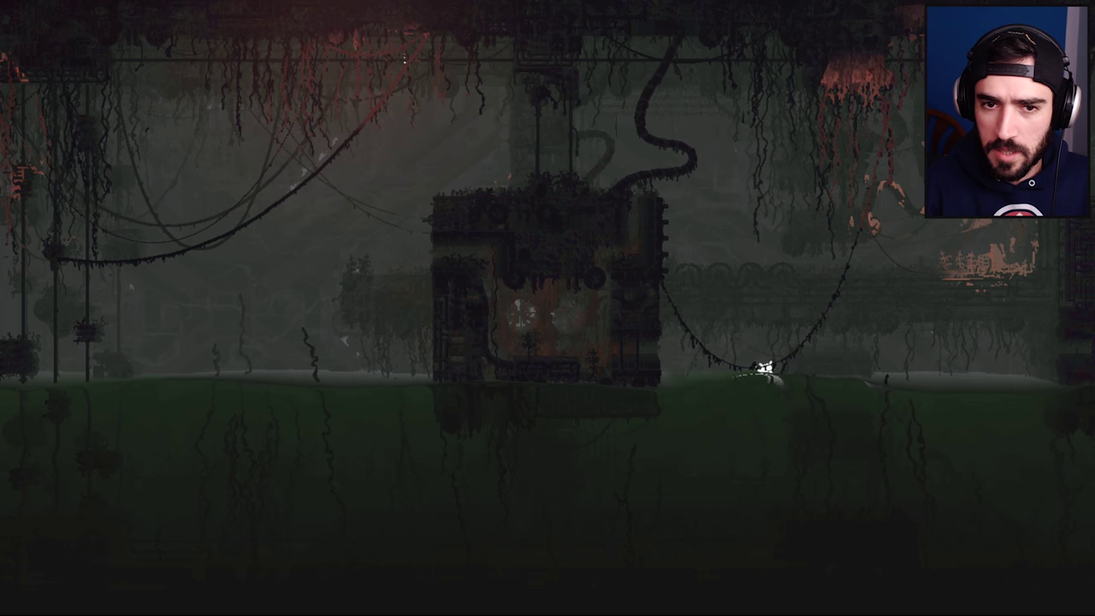
pyautogui.press('Left')
pyautogui.press('Left')
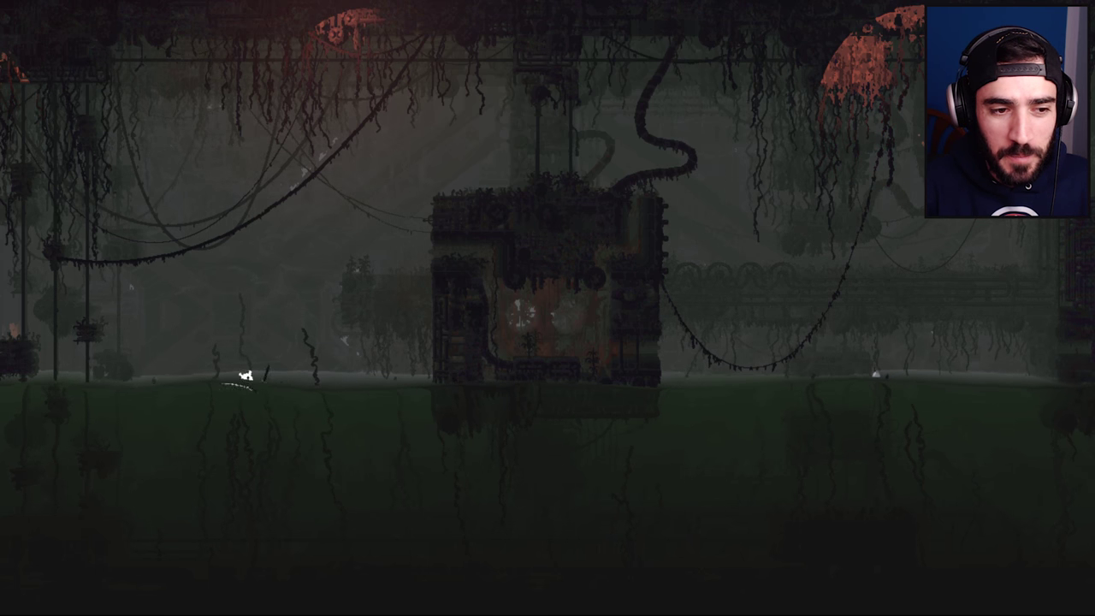
# - Run left into the next room, leaping off the pole and jumping onward
pyautogui.press('Left')
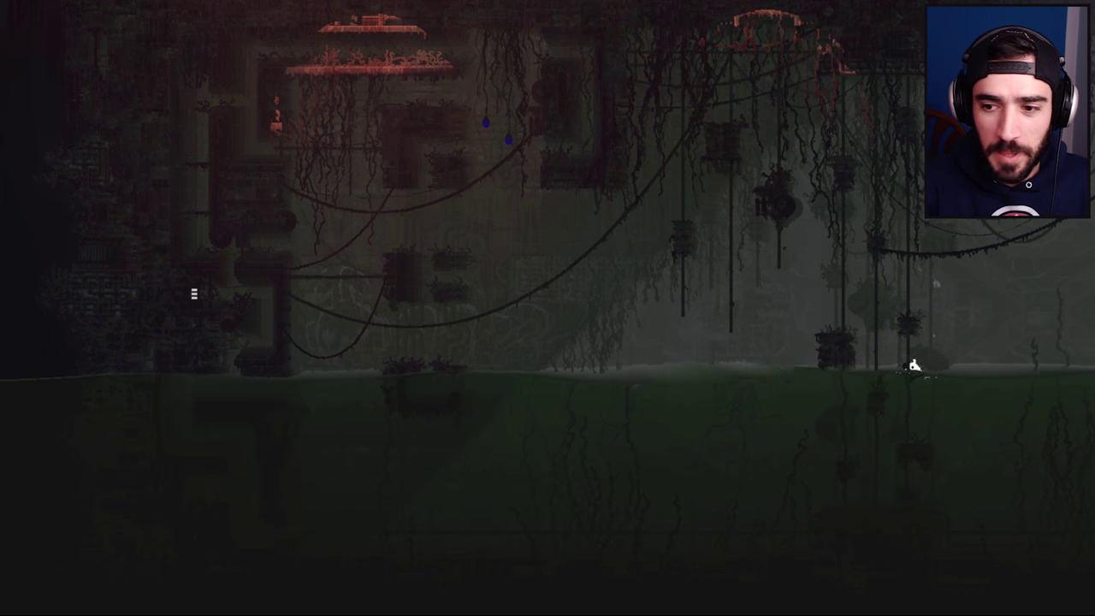
pyautogui.press('Up')
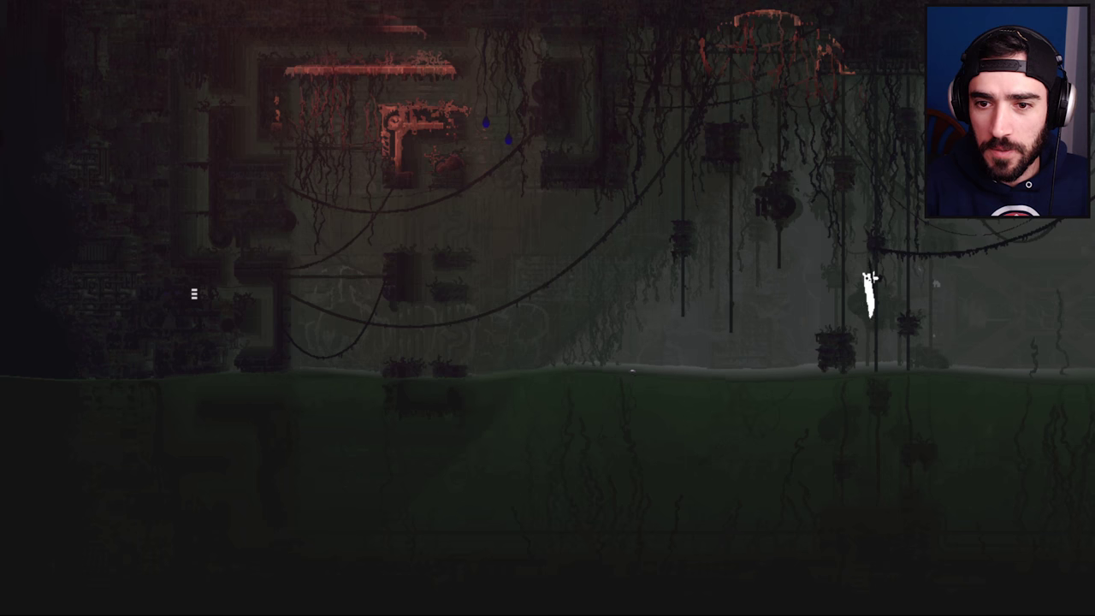
pyautogui.press('Left')
pyautogui.press('z')
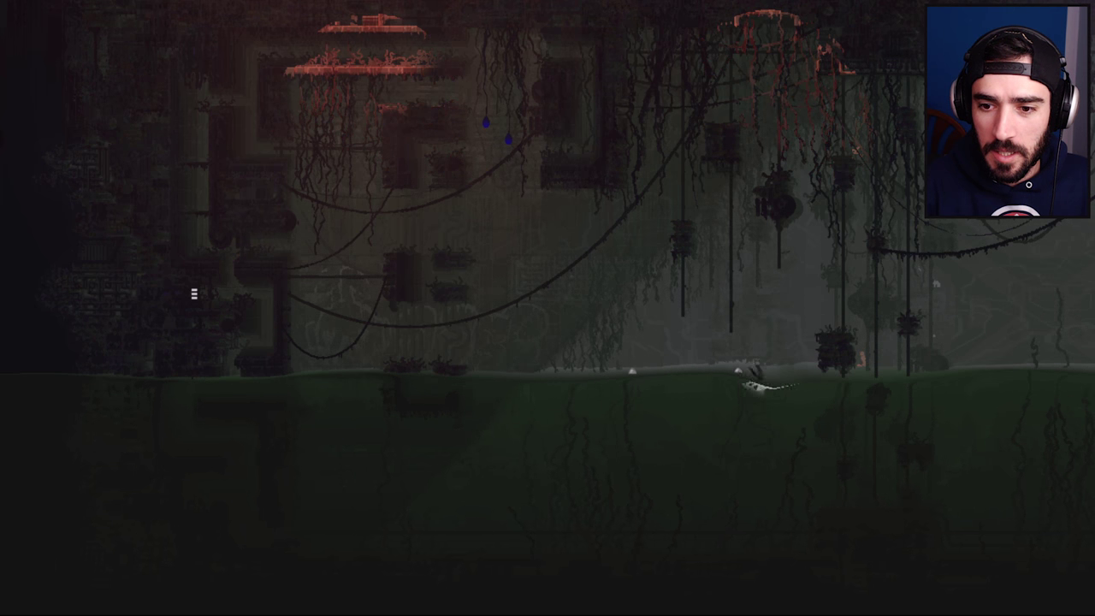
pyautogui.press('Left')
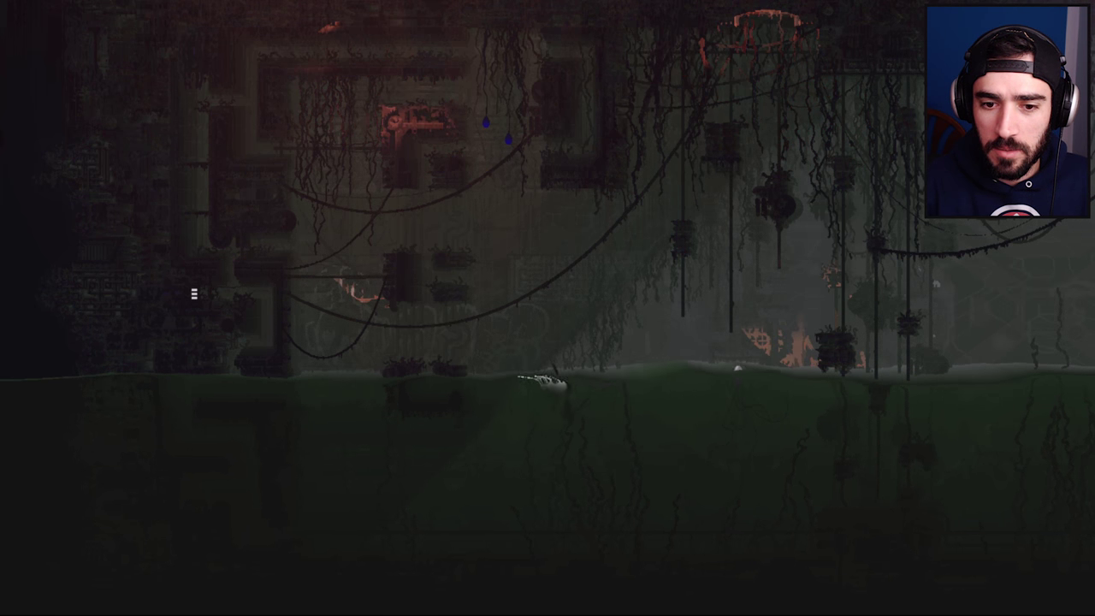
pyautogui.press('z')
pyautogui.press('Left')
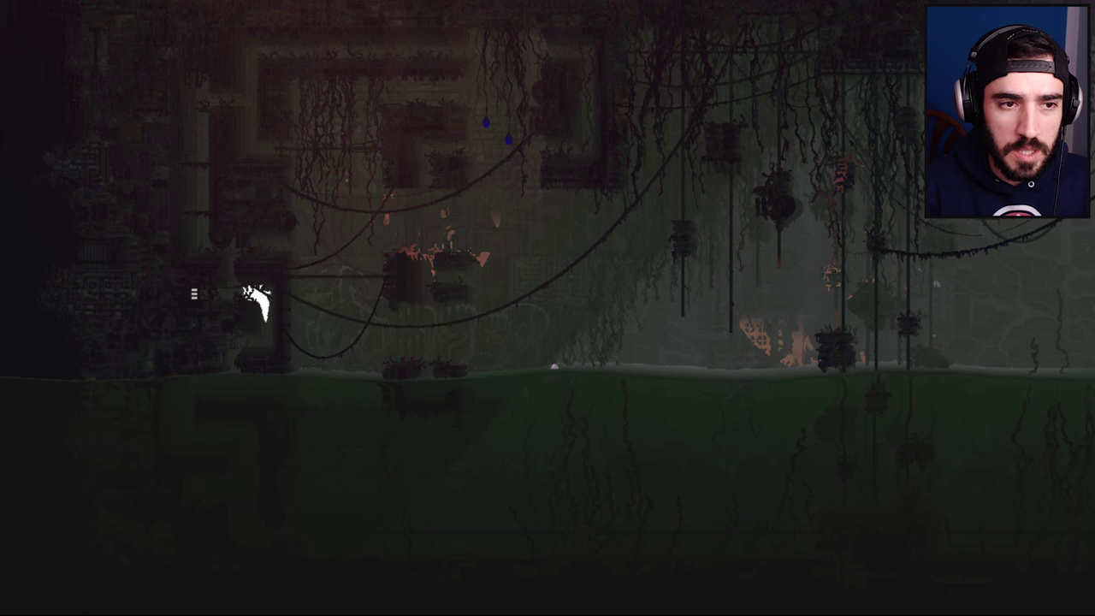
# - Climb the wall-side poles to the top ledge and crawl right
pyautogui.press('Up')
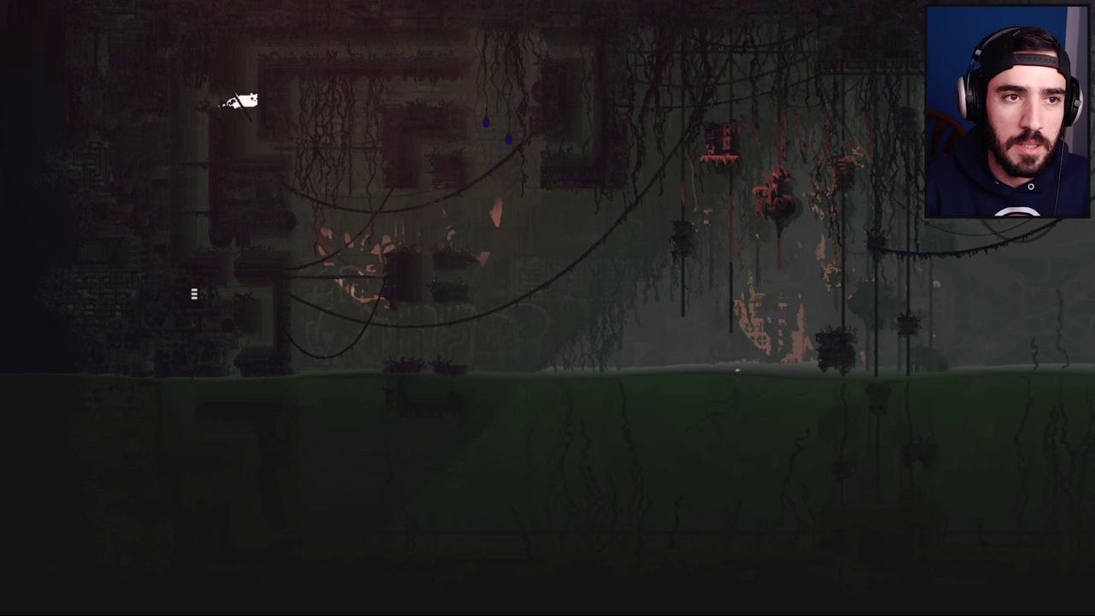
pyautogui.press('Left')
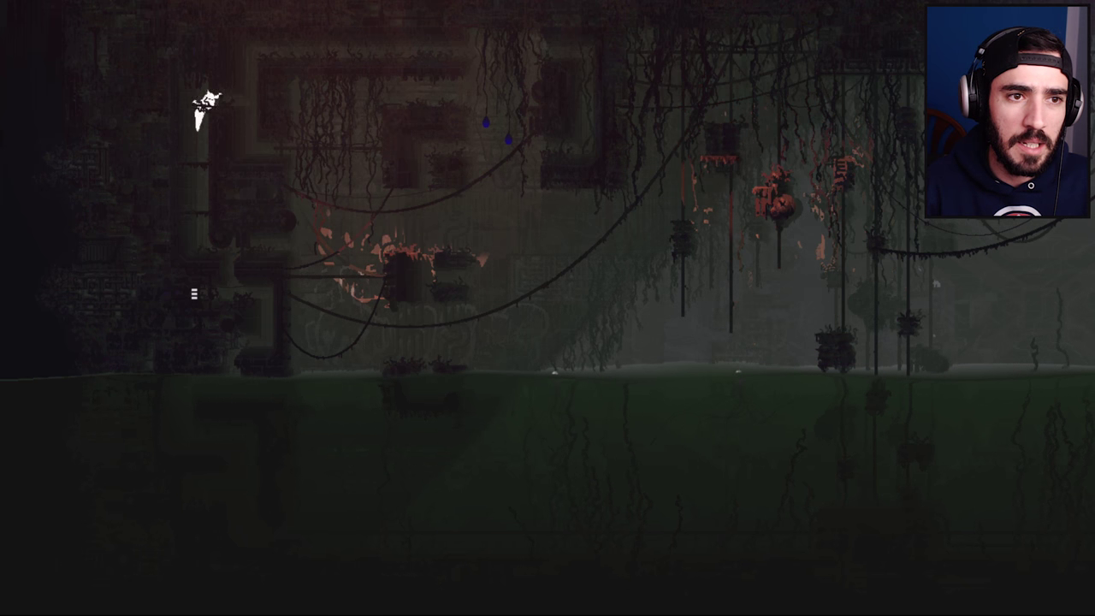
pyautogui.press('Up')
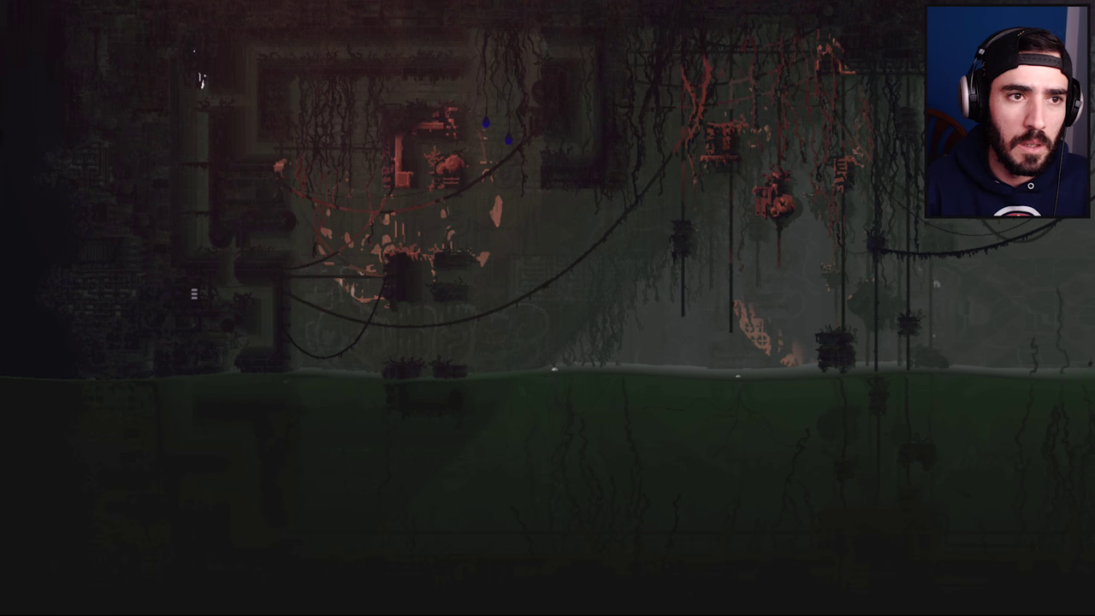
pyautogui.press('Down')
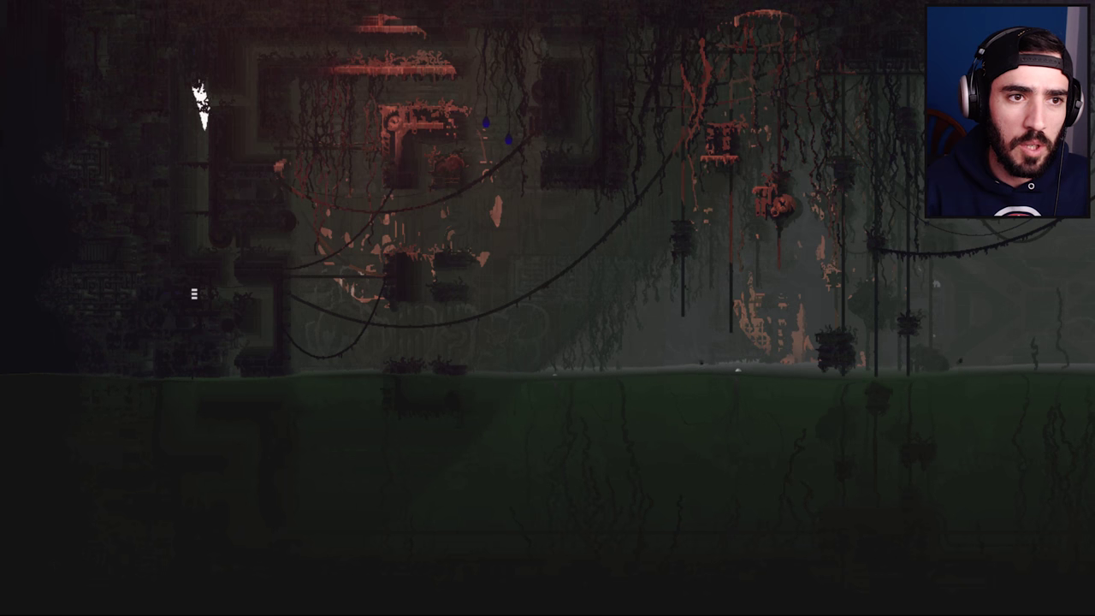
pyautogui.press('Right')
pyautogui.press('Up')
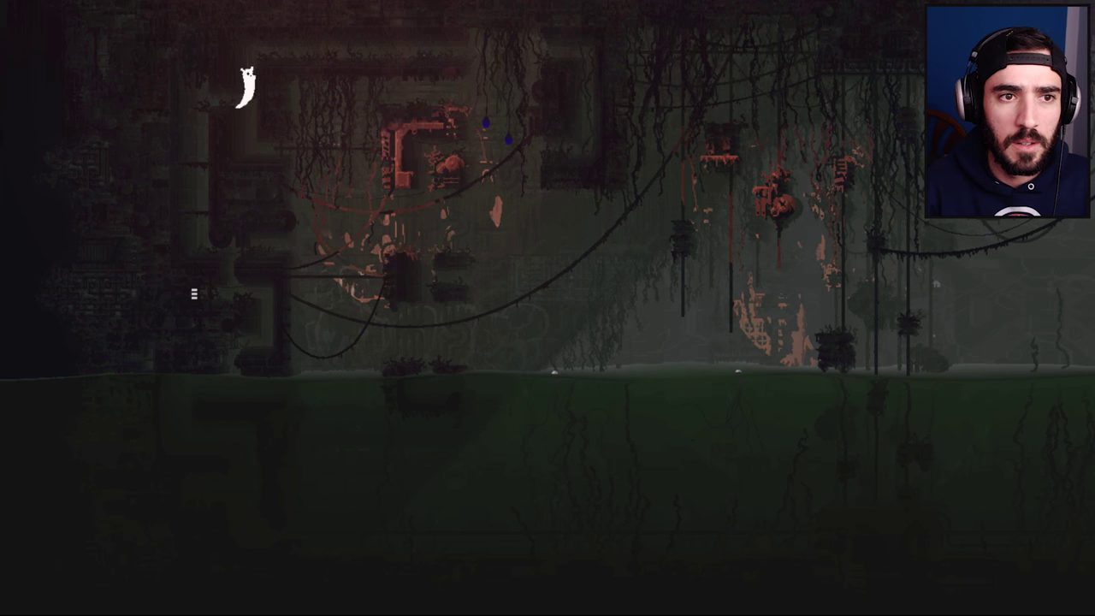
pyautogui.press('Right')
pyautogui.press('Right')
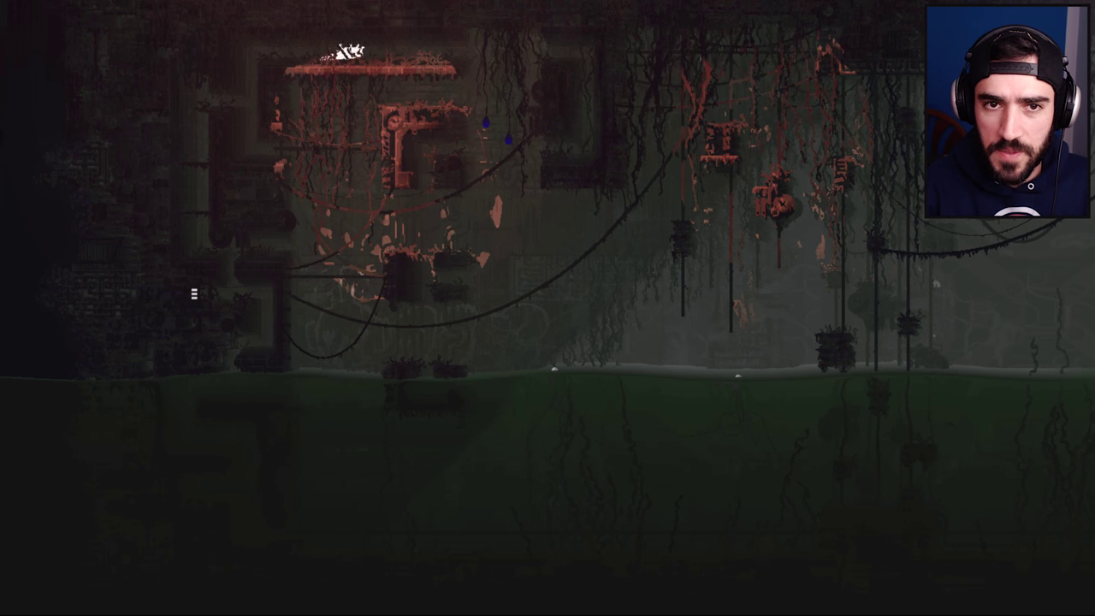
pyautogui.press('Right')
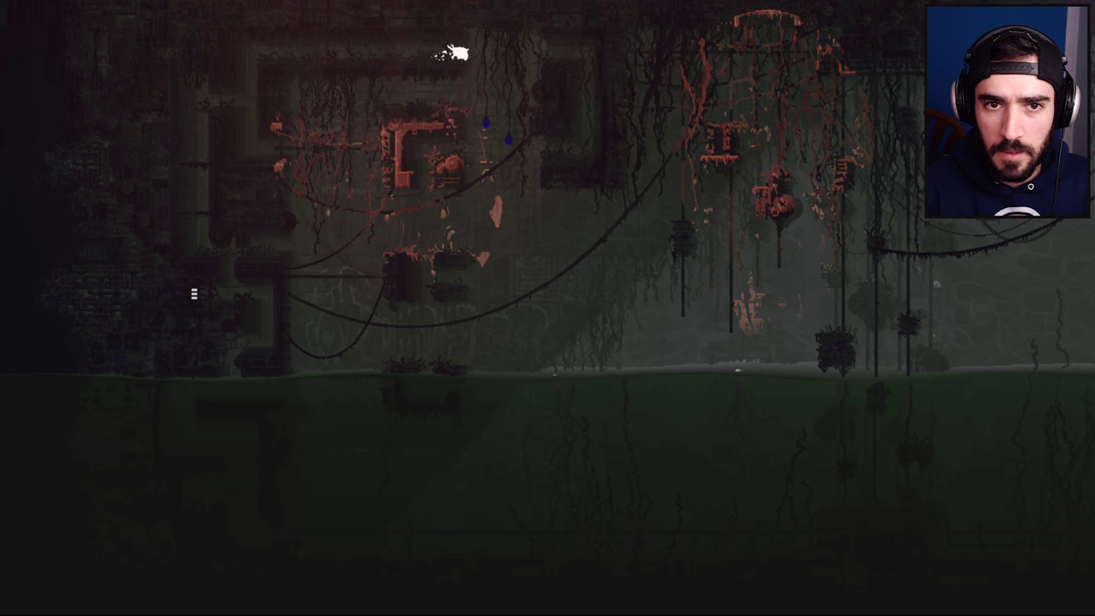
# - Drop to the middle platform, grapple up, then swim right and climb out
pyautogui.press('Left')
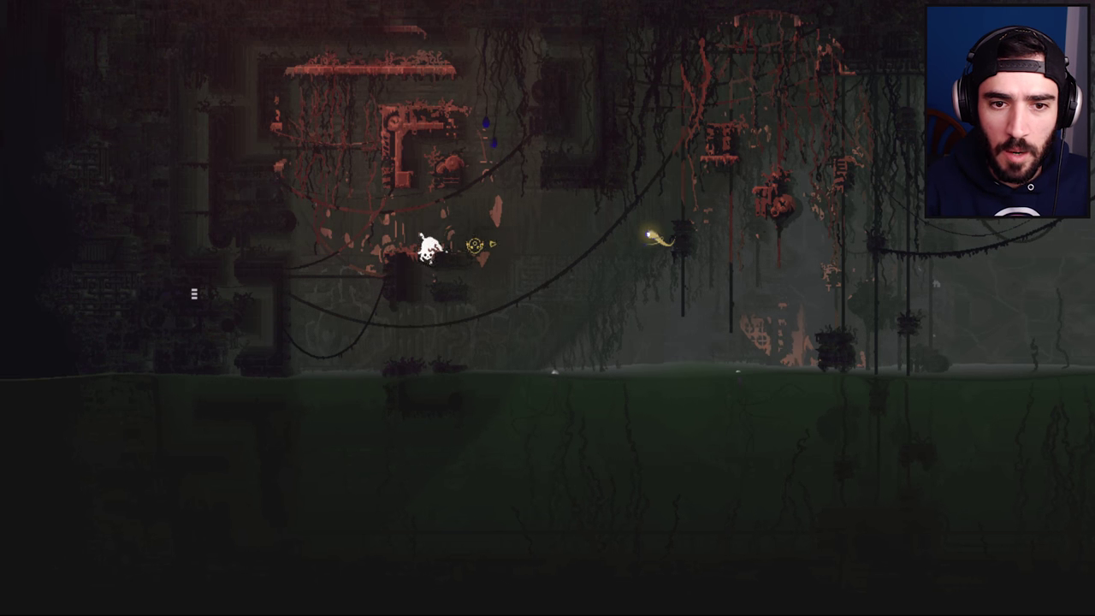
pyautogui.press('Right')
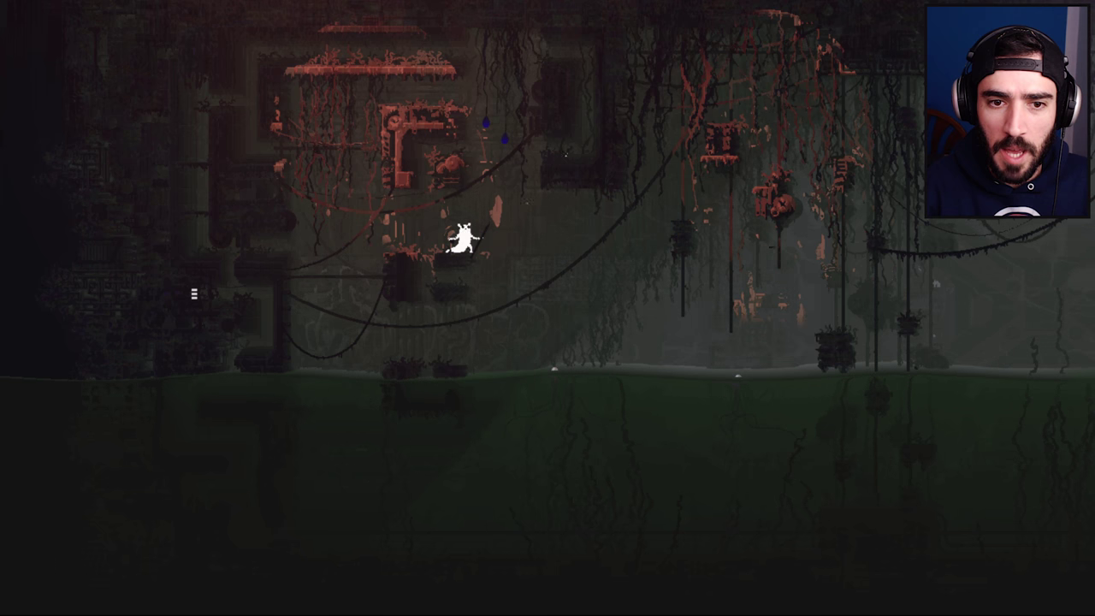
pyautogui.press('x')
pyautogui.press('Up')
pyautogui.press('Right')
pyautogui.press('Right')
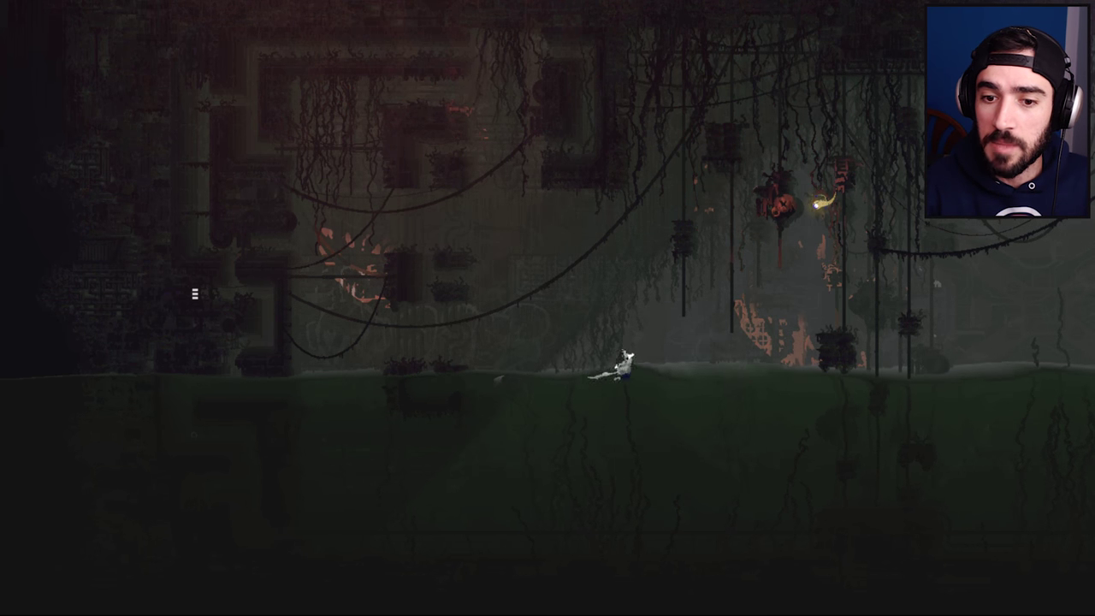
pyautogui.press('Right')
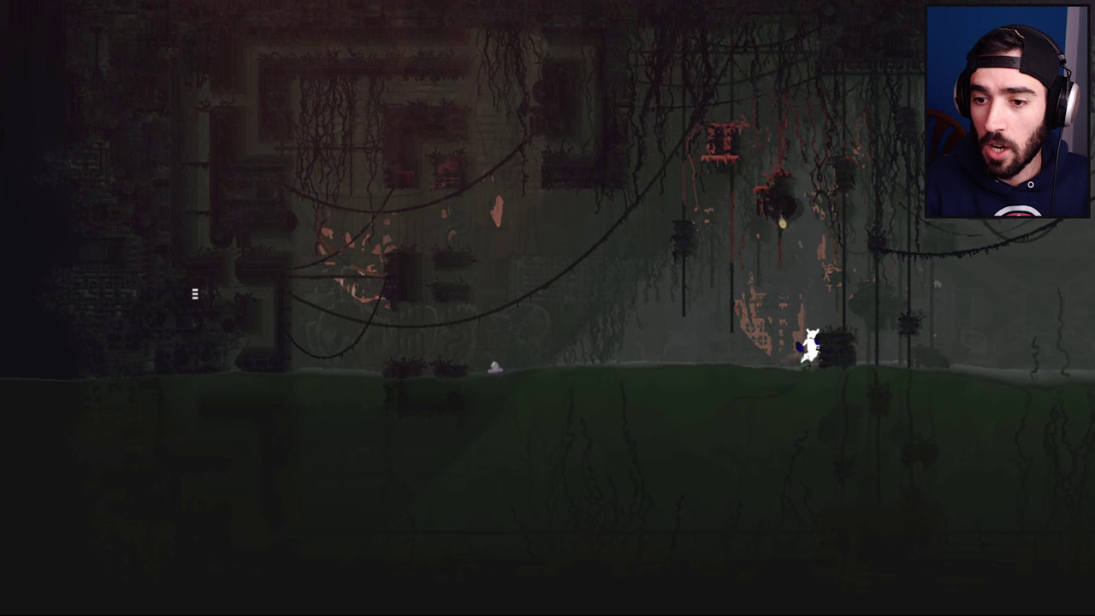
pyautogui.press('Right')
# - Climb the right pole to the ledge, then descend into the room below
pyautogui.press('Up')
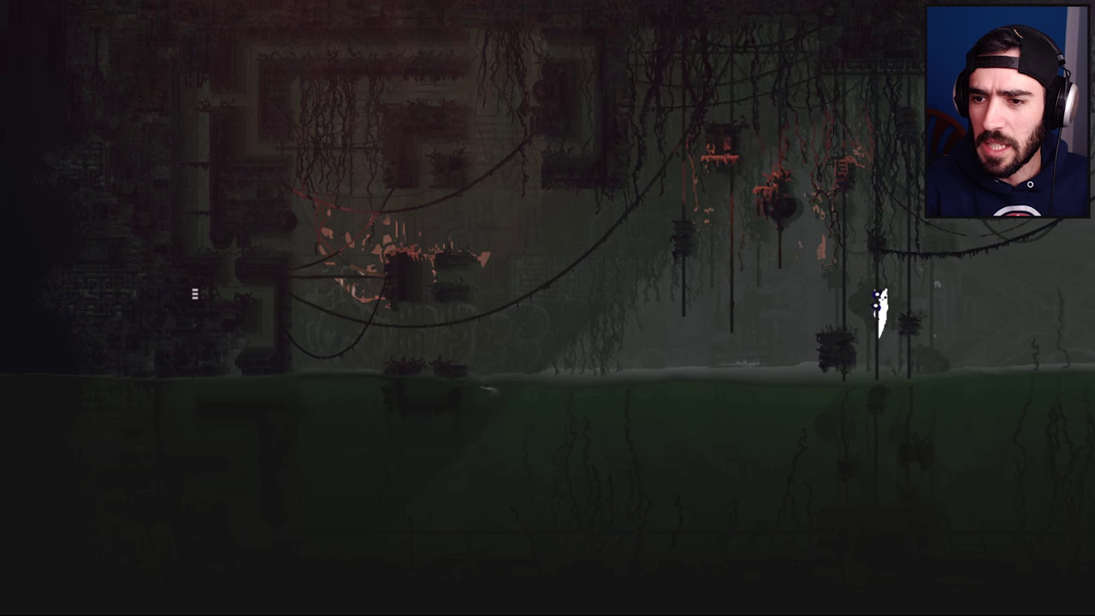
pyautogui.press('Up')
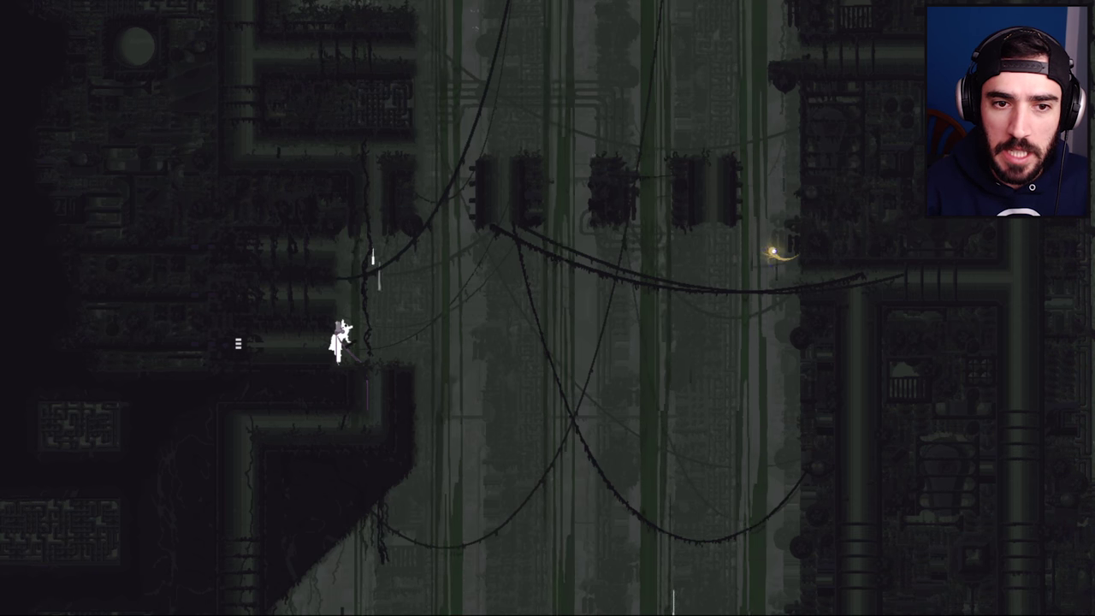
pyautogui.press('Up')
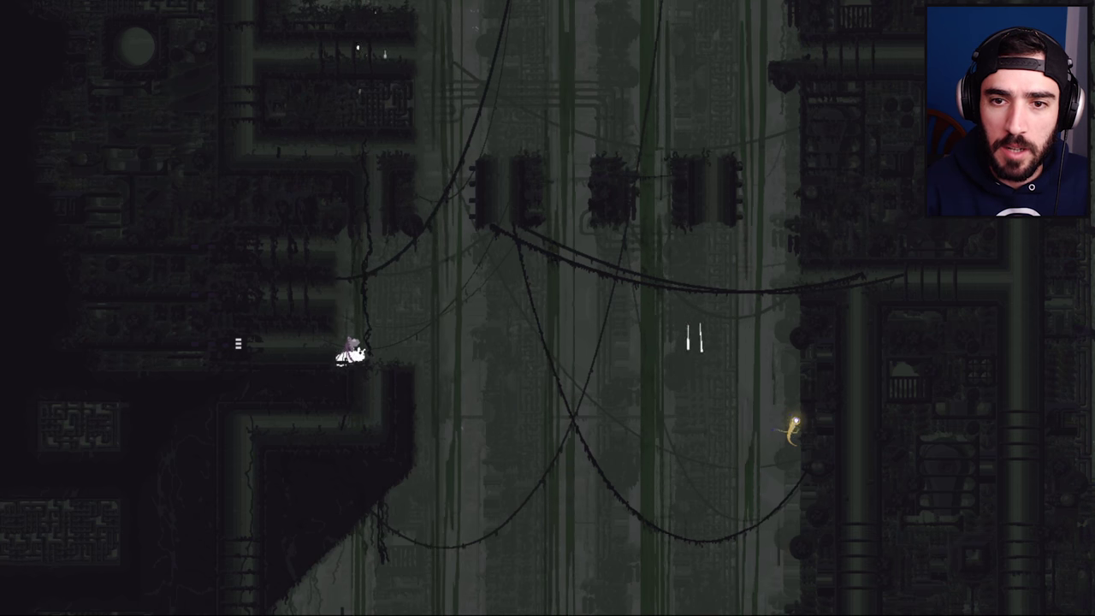
pyautogui.press('Right')
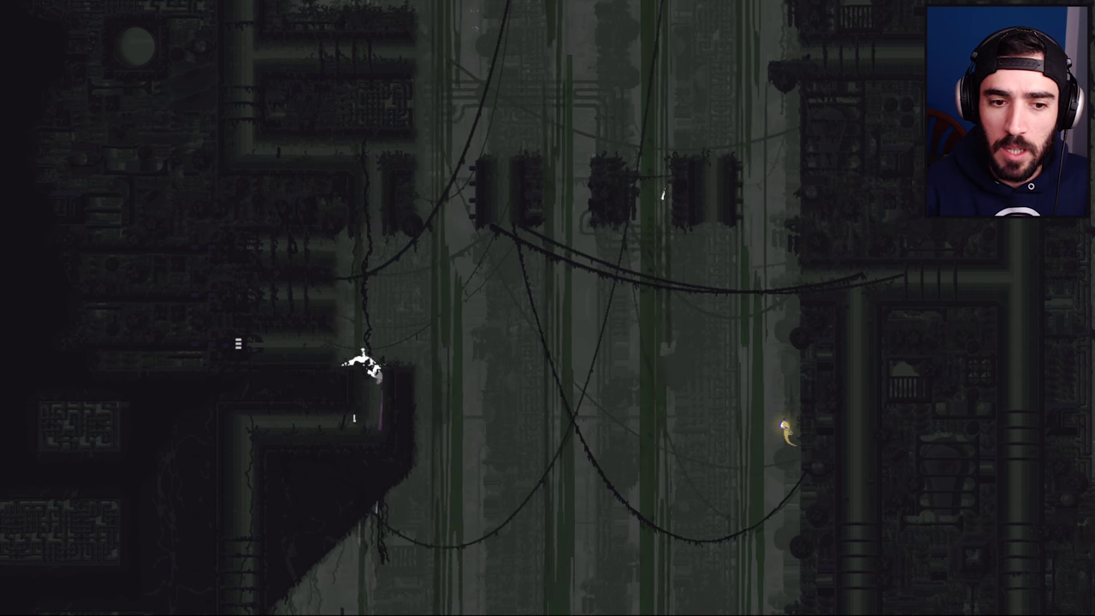
pyautogui.press('Left')
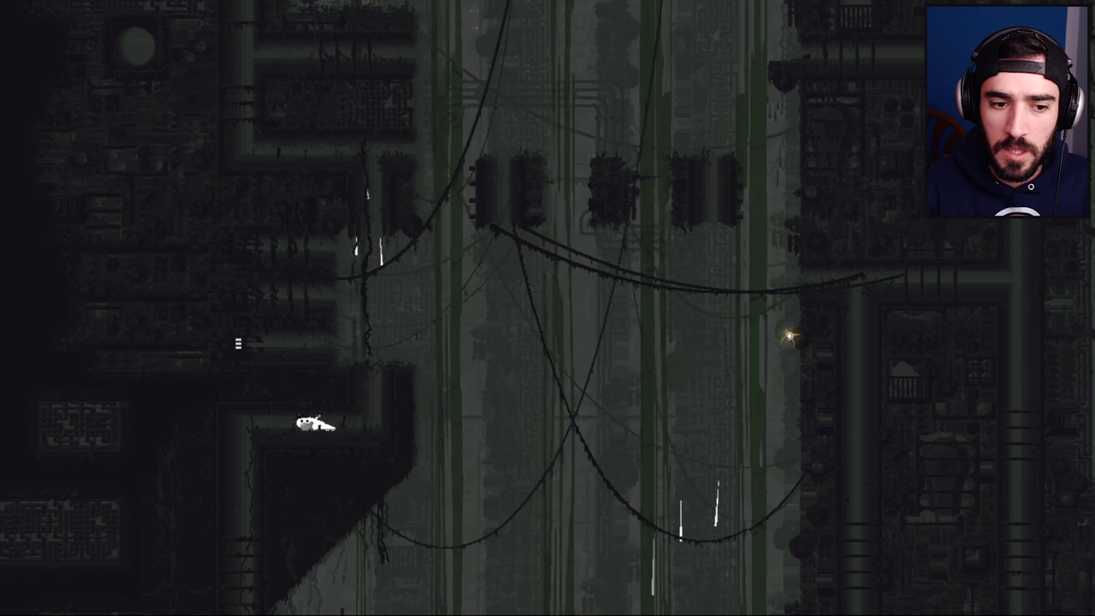
pyautogui.press('Left')
pyautogui.press('Down')
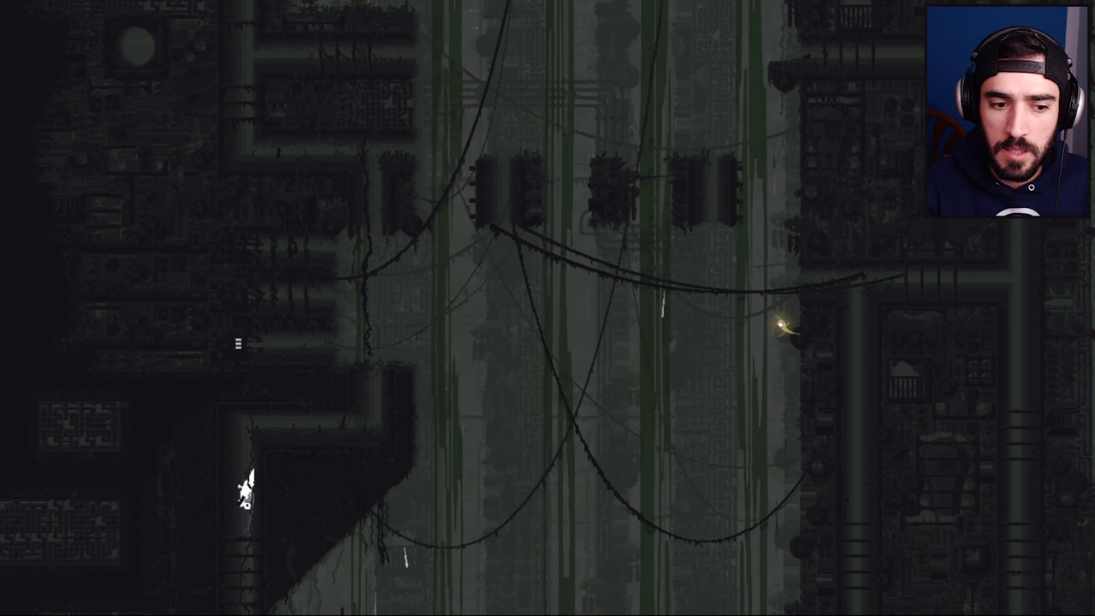
pyautogui.press('Down')
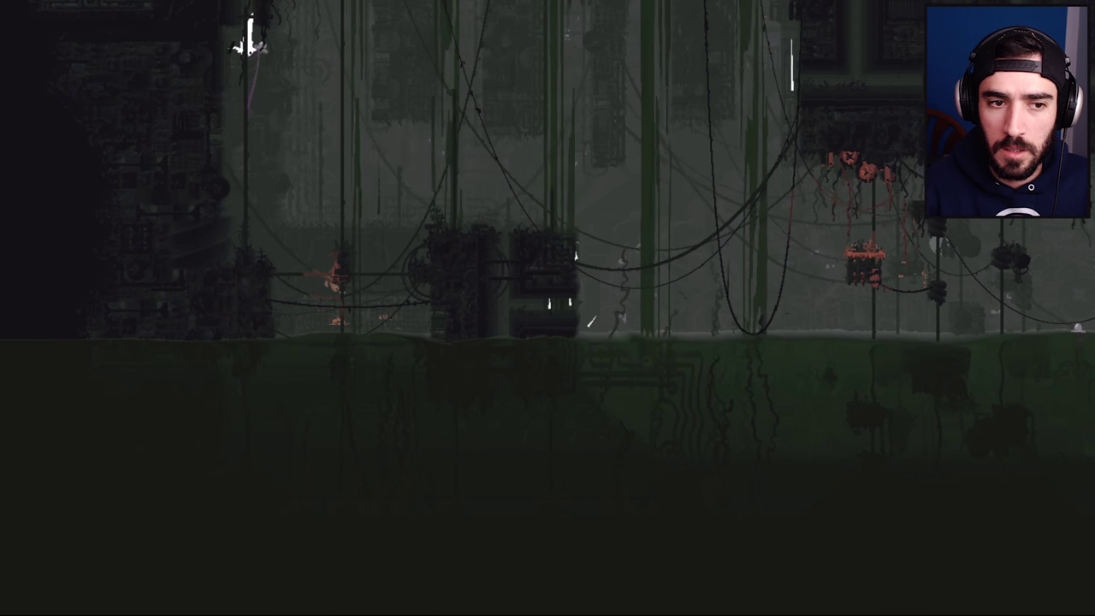
pyautogui.press('Up')
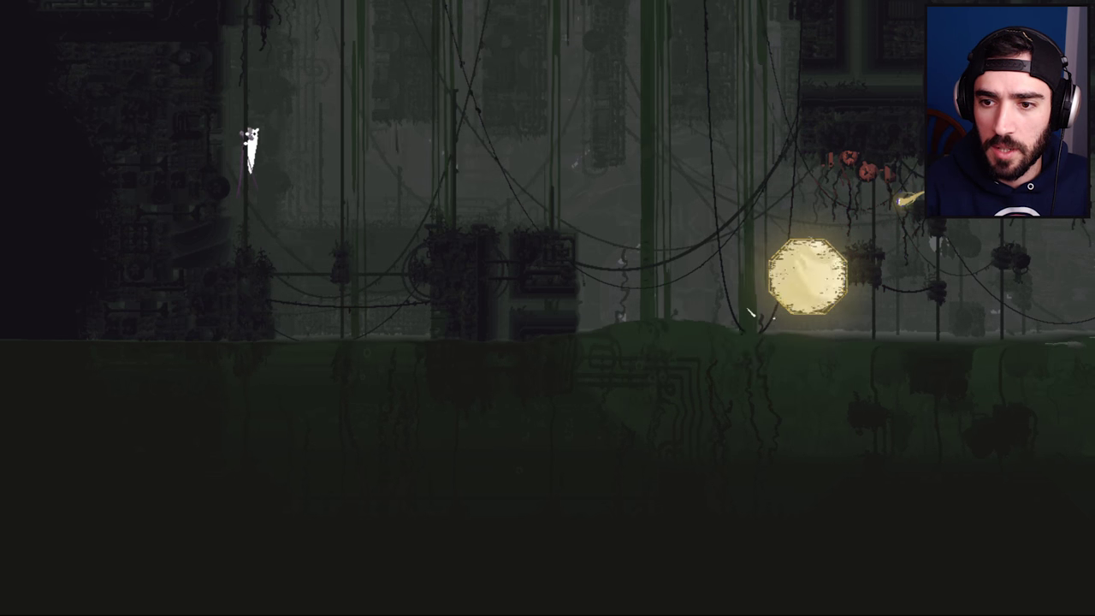
# - Leap between poles, cross the gap and drop to the floor
pyautogui.press('z')
pyautogui.press('Up')
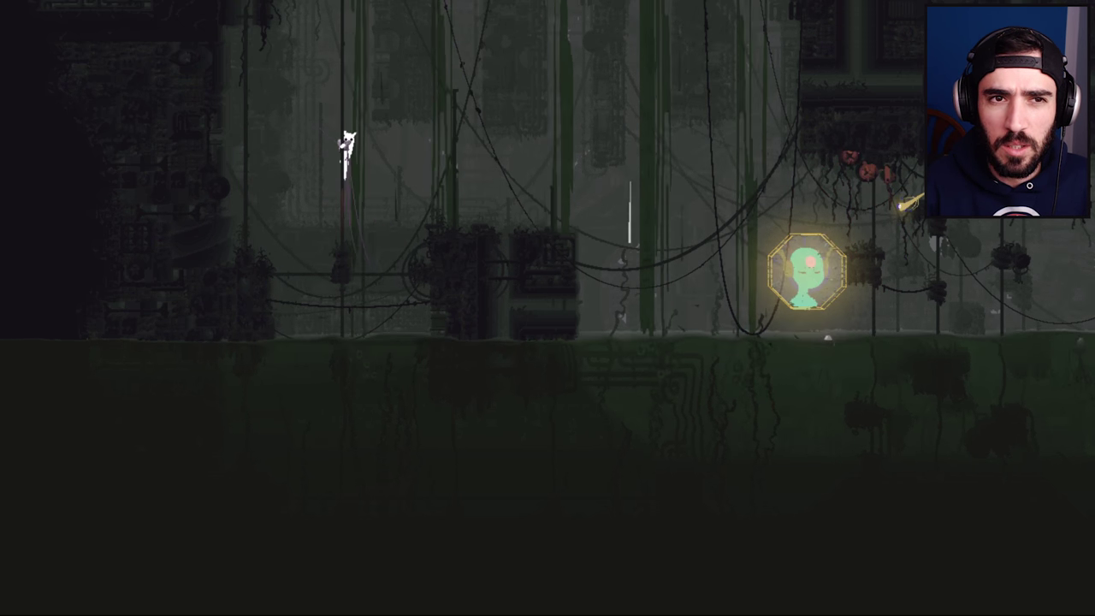
pyautogui.press('Up')
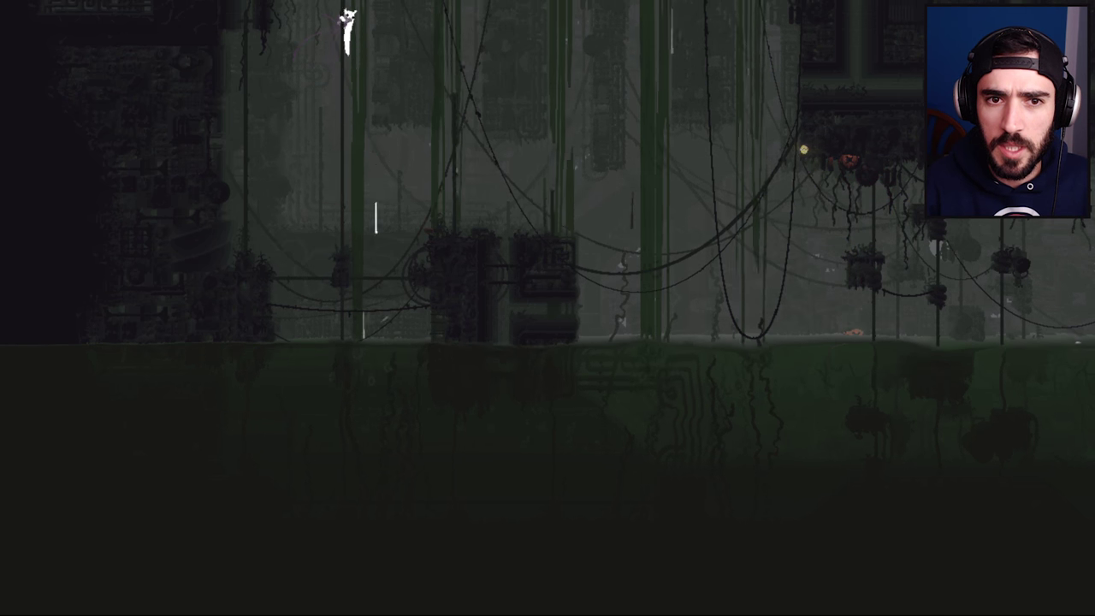
pyautogui.press('Down')
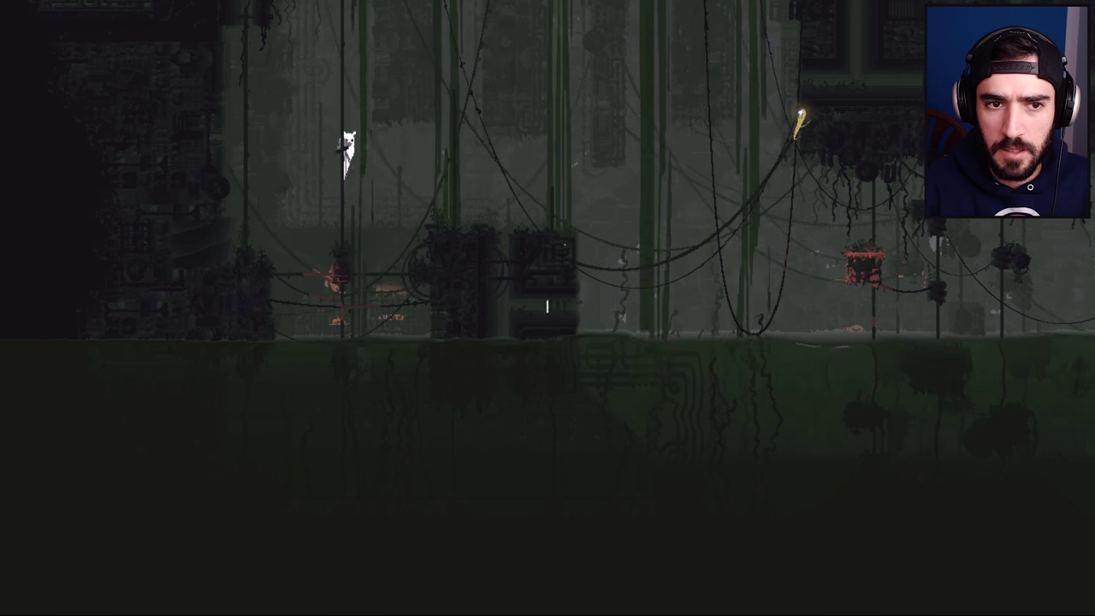
pyautogui.press('Right')
pyautogui.press('z')
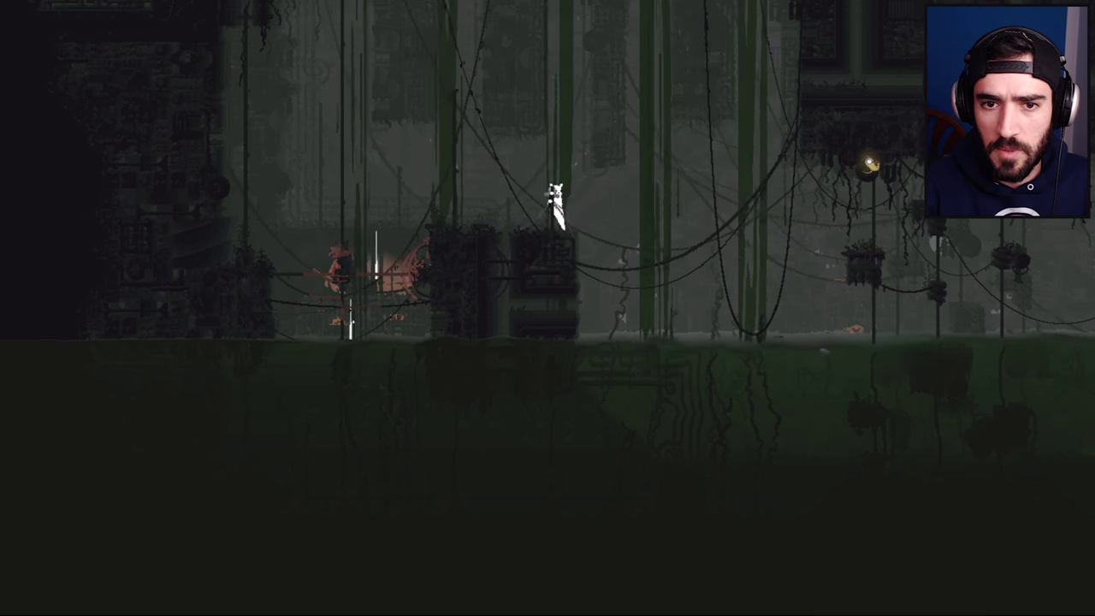
pyautogui.press('Up')
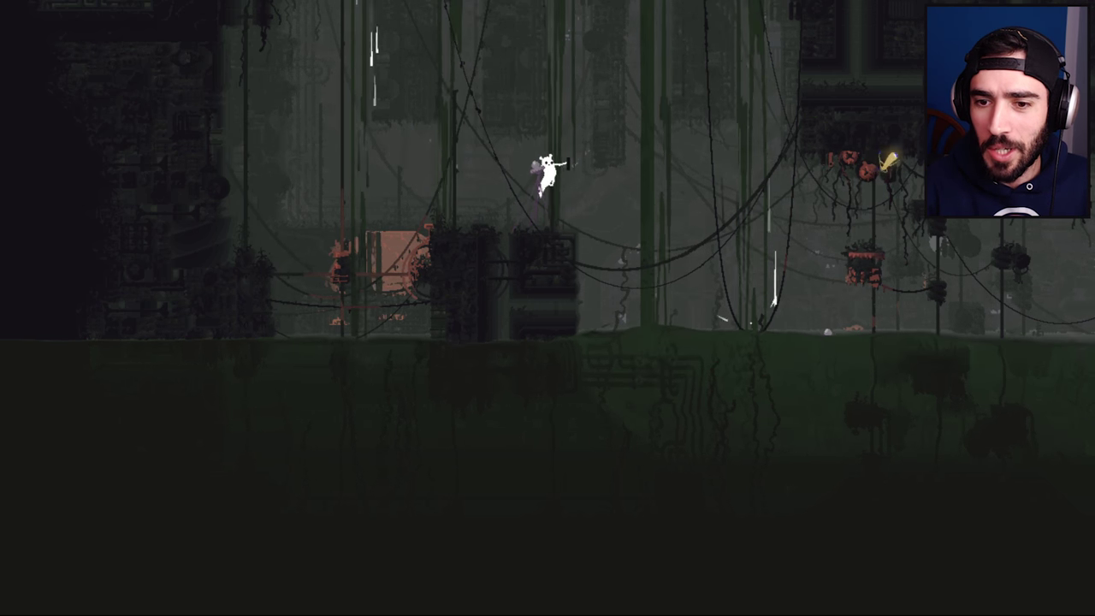
pyautogui.press('Right')
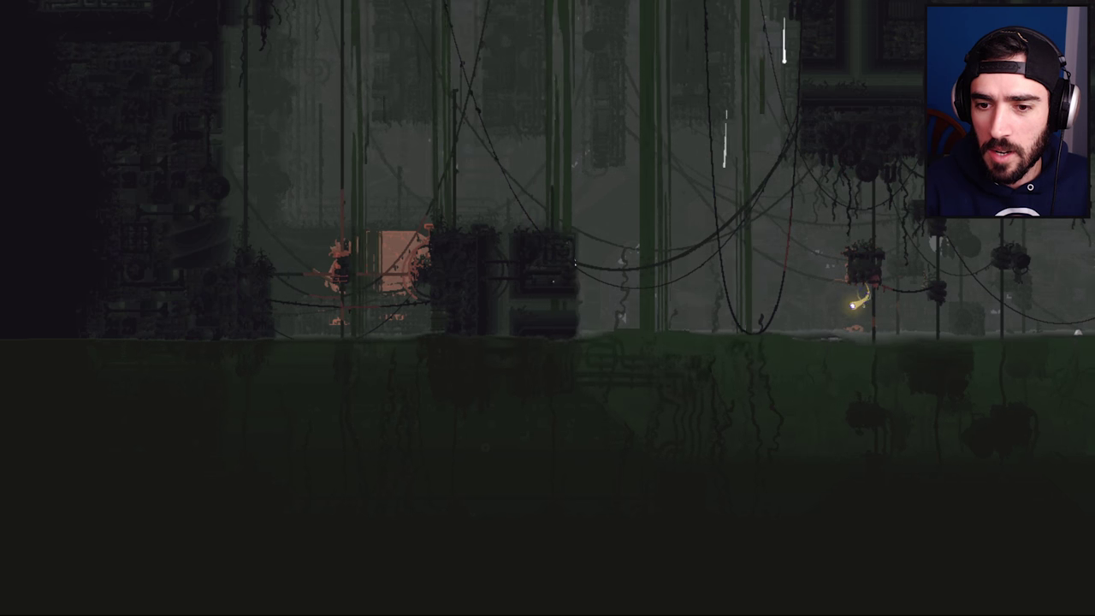
pyautogui.press('Right')
pyautogui.press('Right')
# - Grab the next pole and continue right into the following rooms
pyautogui.press('Up')
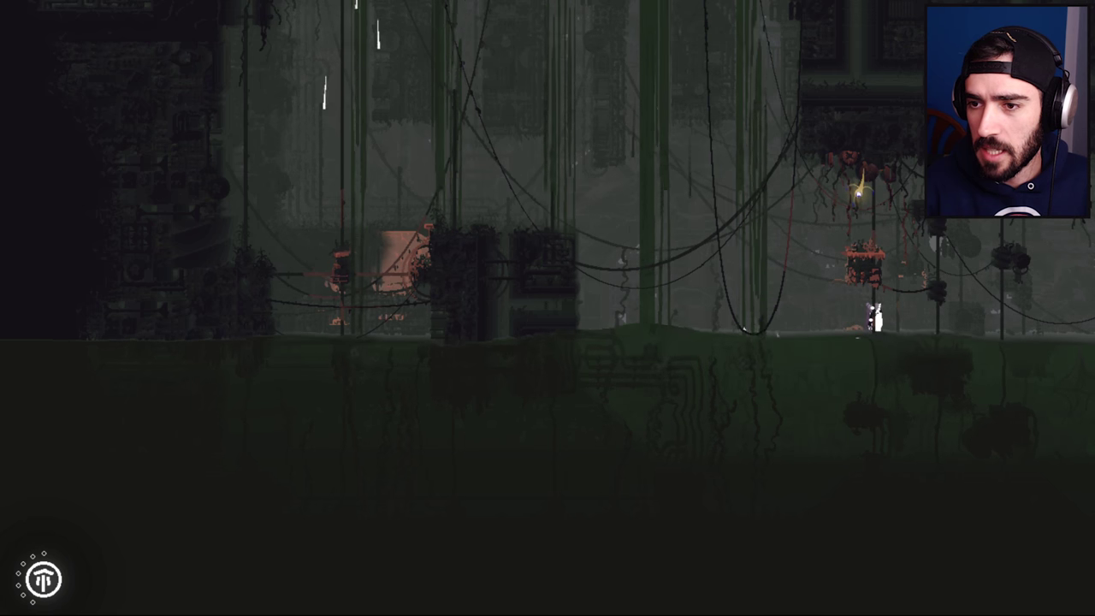
pyautogui.press('Right')
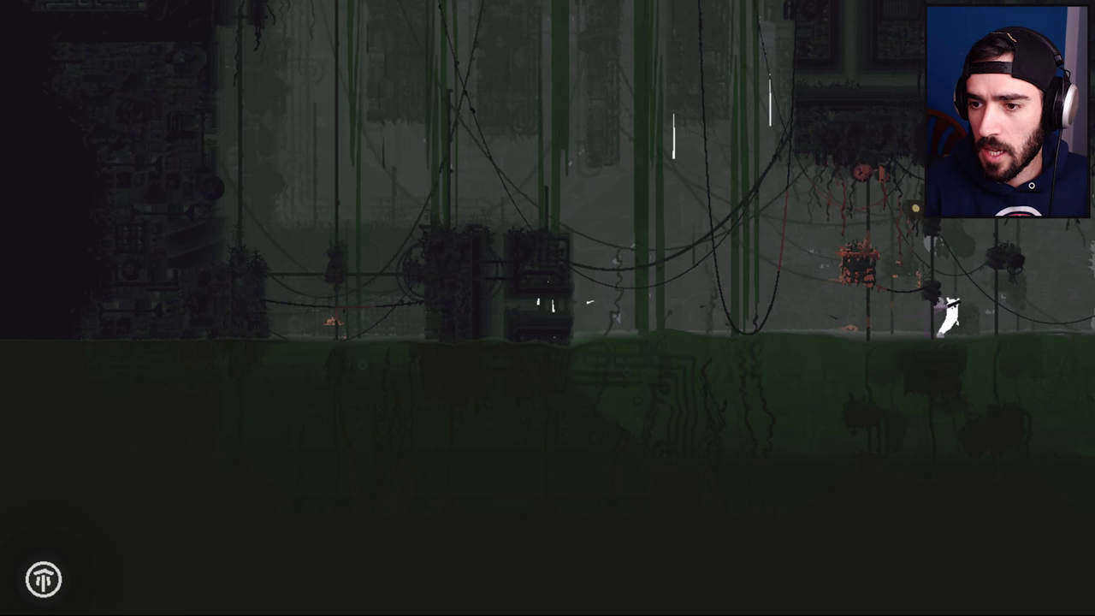
pyautogui.press('Right')
pyautogui.press('Up')
pyautogui.press('Down')
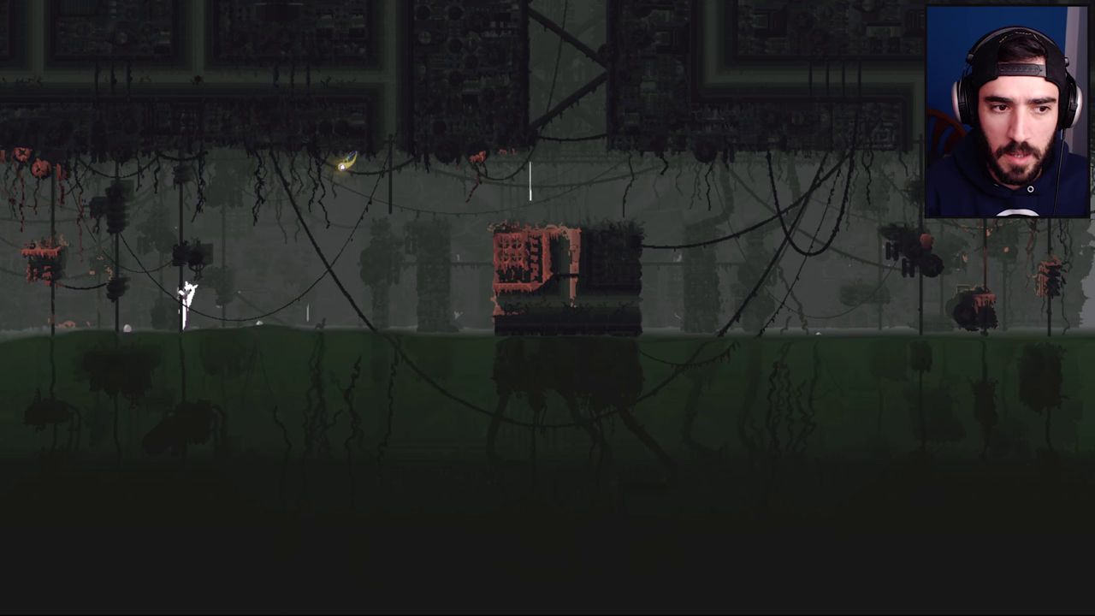
pyautogui.press('Left')
pyautogui.press('Left')
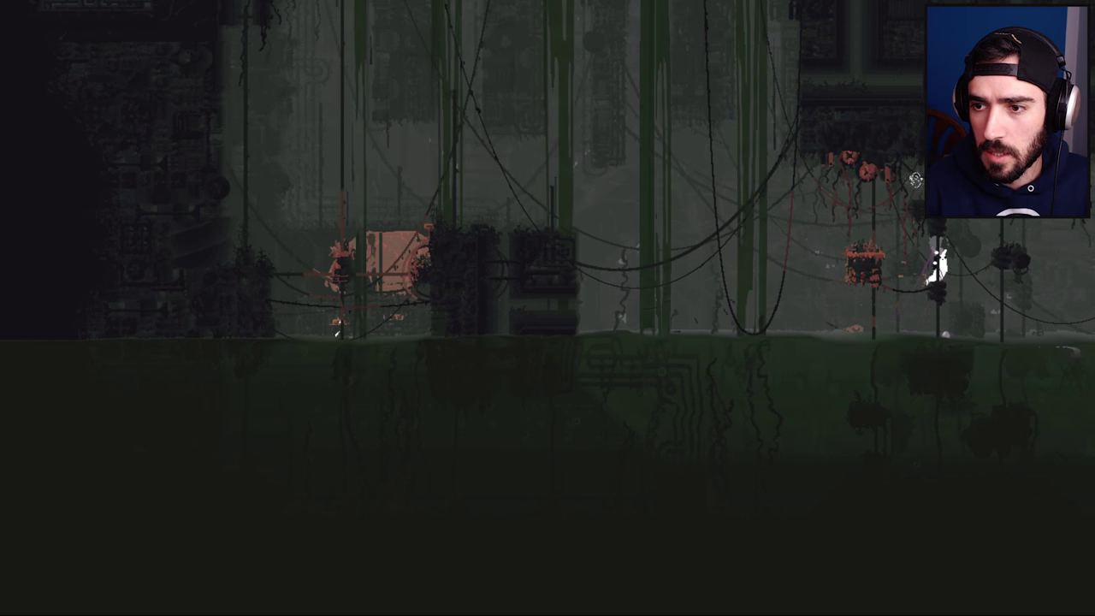
pyautogui.press('Right')
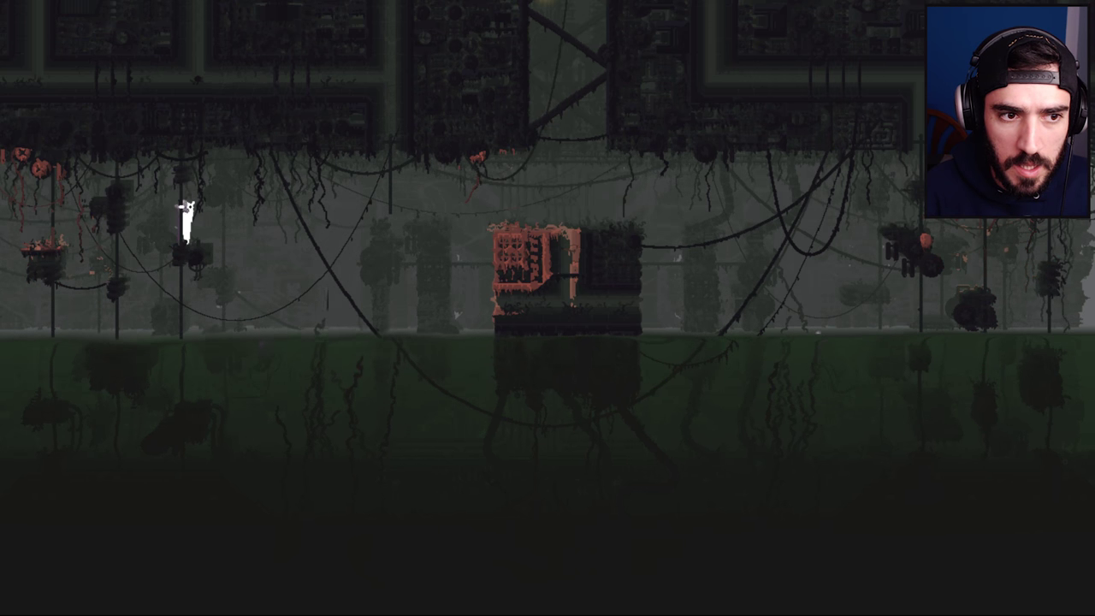
# - Walk right and climb onto the dark block
pyautogui.press('Right')
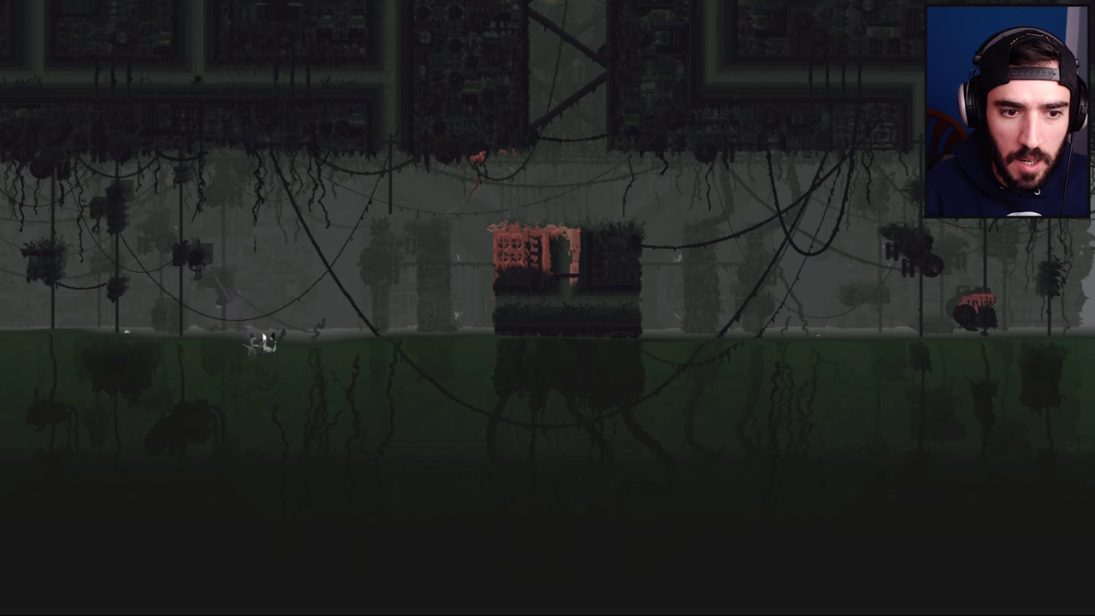
pyautogui.press('Right')
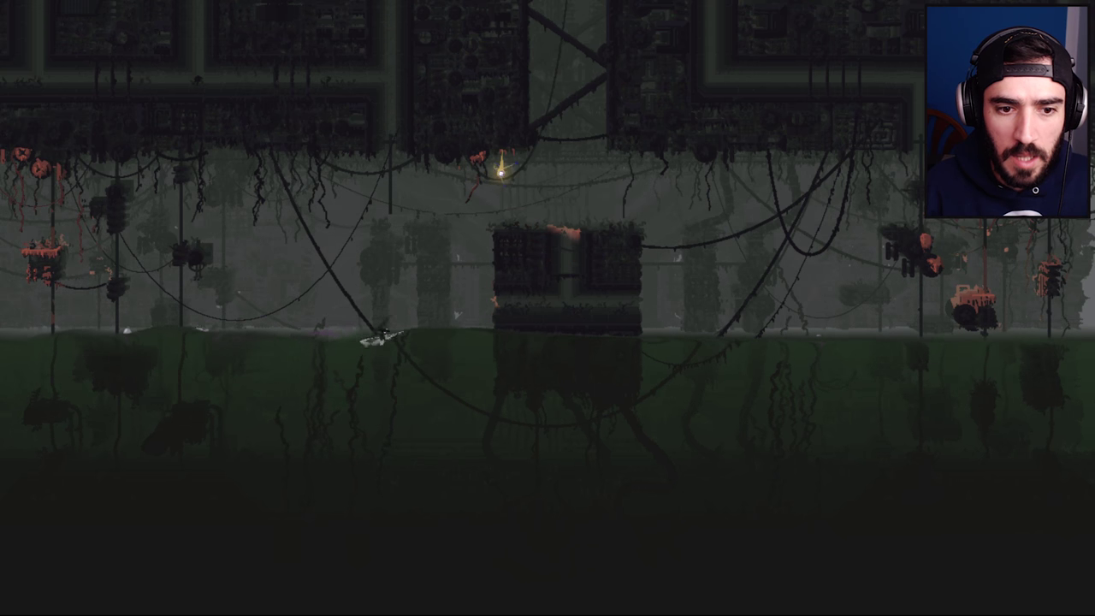
pyautogui.press('Right')
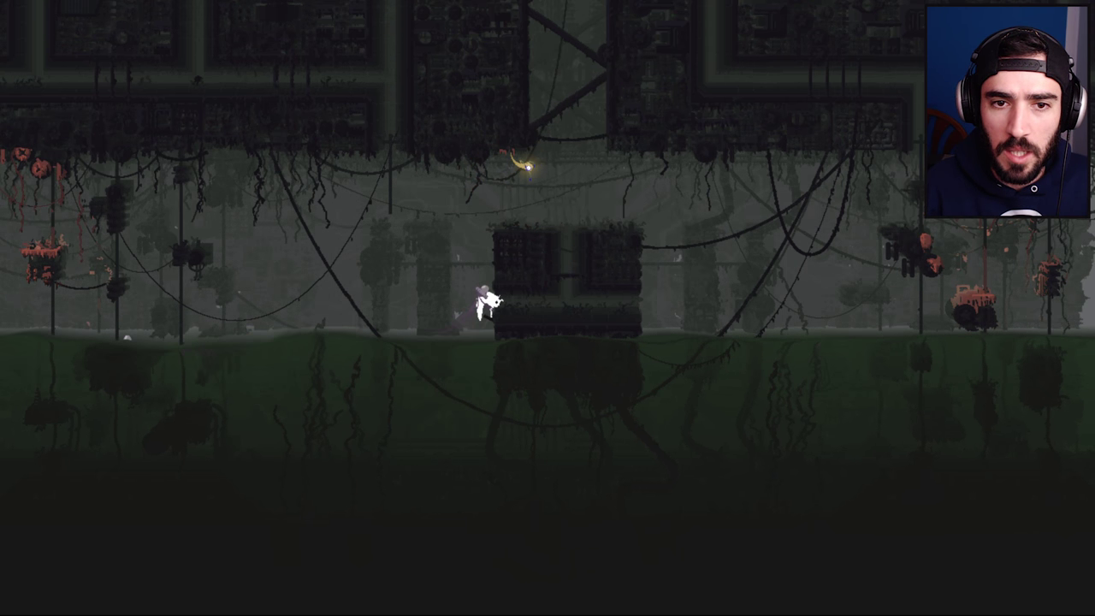
pyautogui.press('Up')
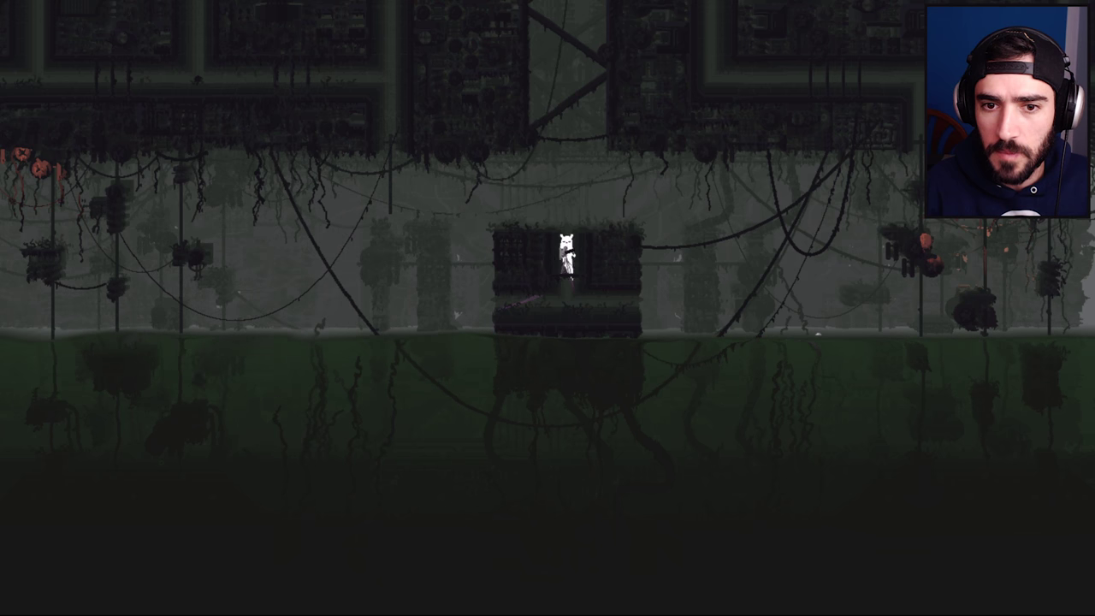
pyautogui.press('Up')
pyautogui.press('Left')
pyautogui.press('Left')
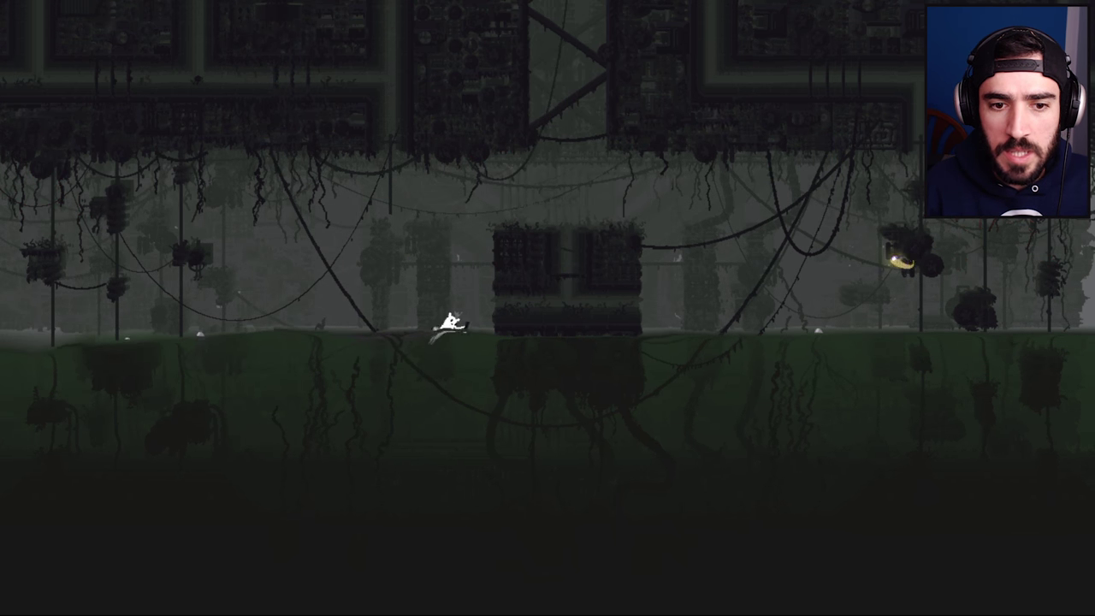
# - Climb to the top of the red block and leap left onto a pole
pyautogui.press('Right')
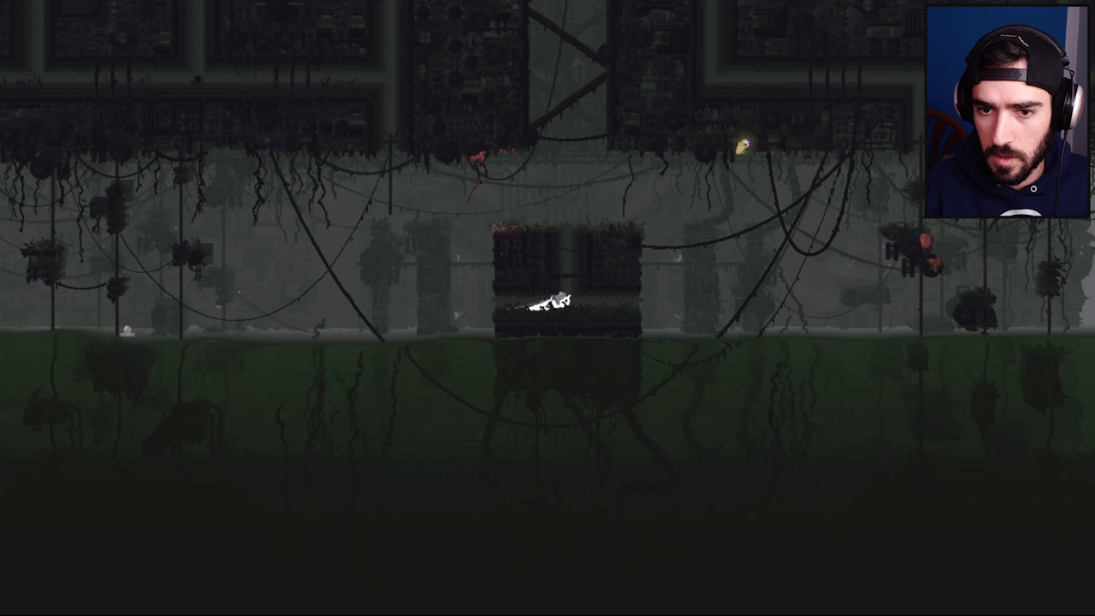
pyautogui.press('Up')
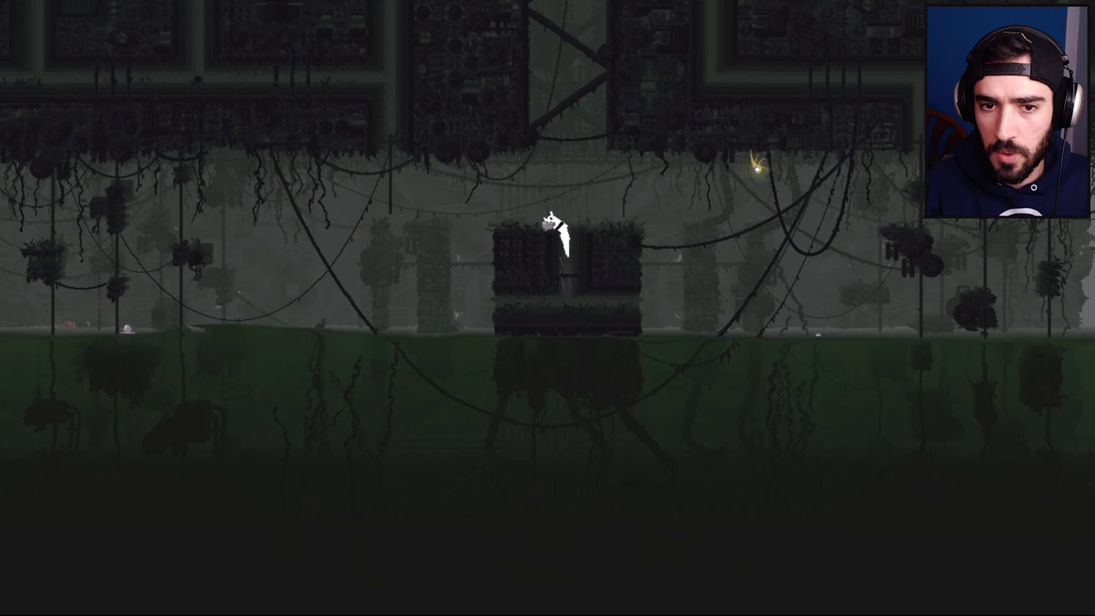
pyautogui.press('Left')
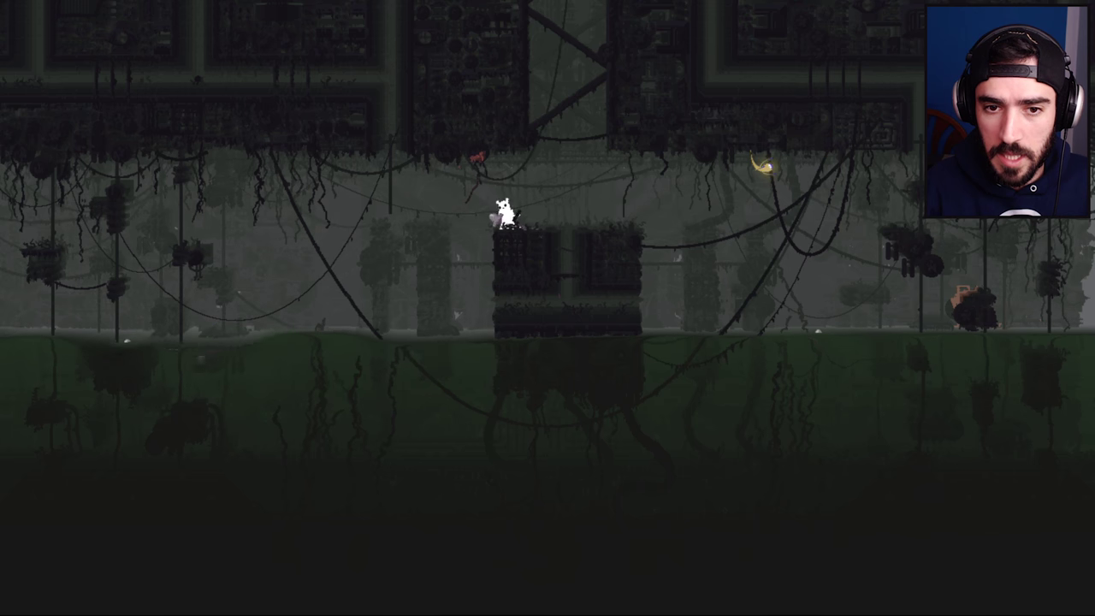
pyautogui.press('Right')
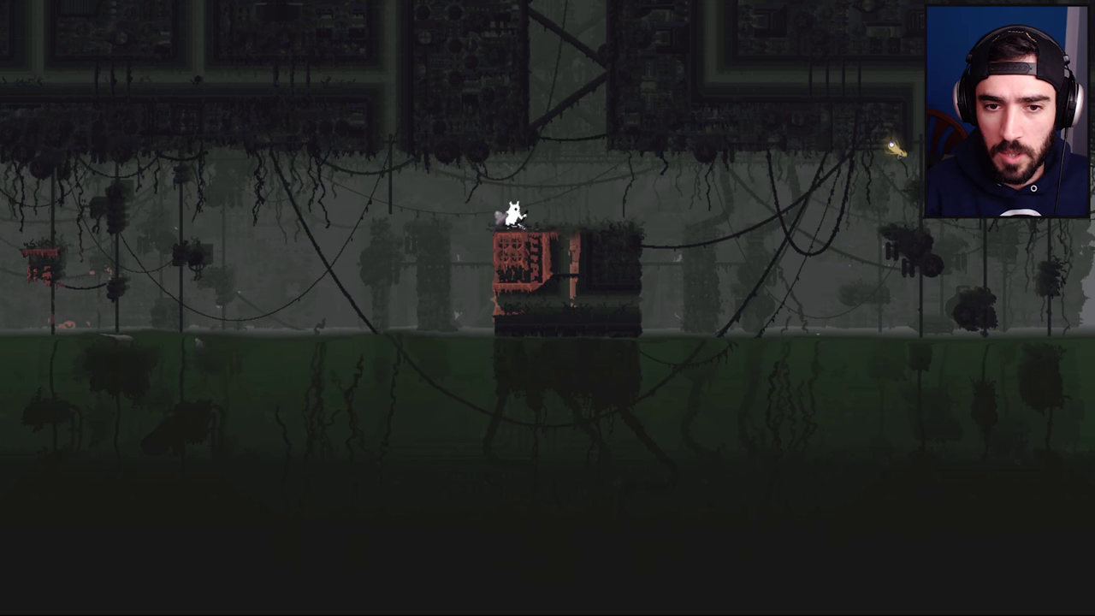
pyautogui.press('Down')
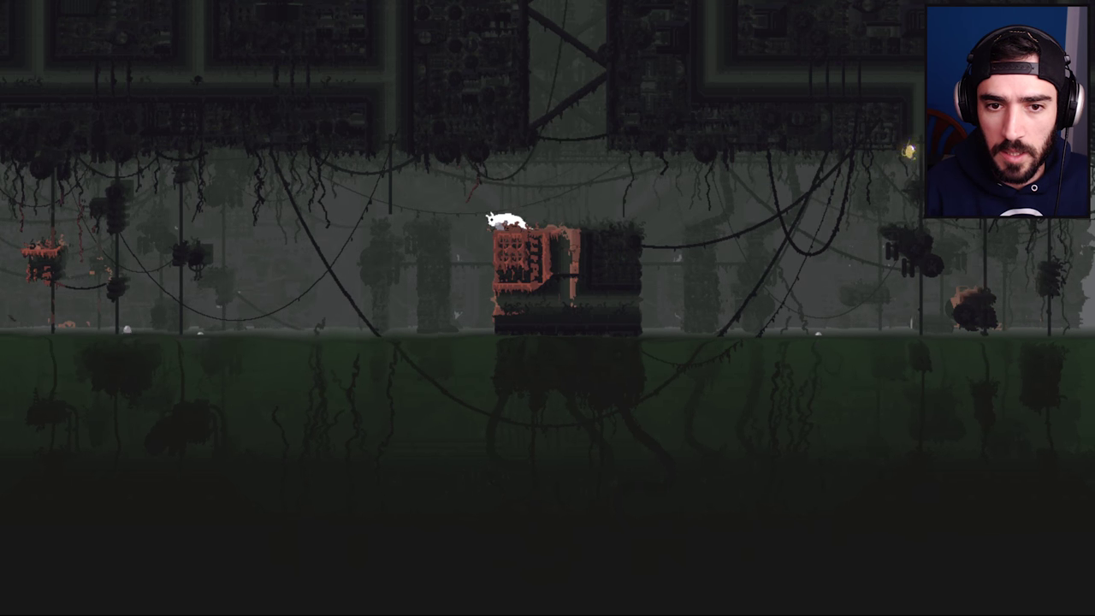
pyautogui.press('Left')
pyautogui.press('z')
pyautogui.press('Up')
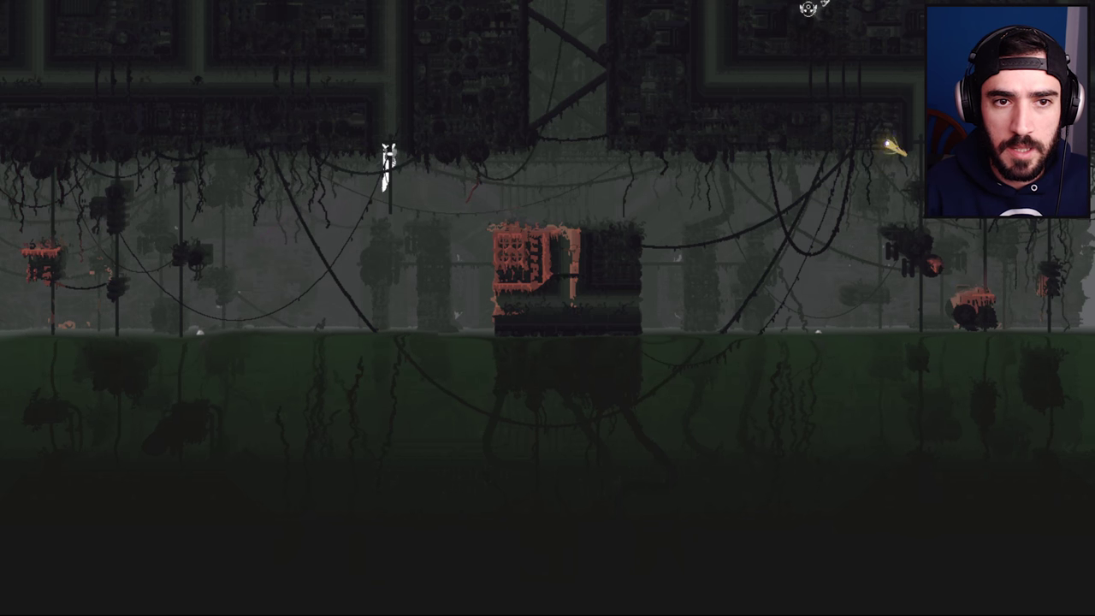
# - Climb into the room above and run right along the ledge
pyautogui.press('Up')
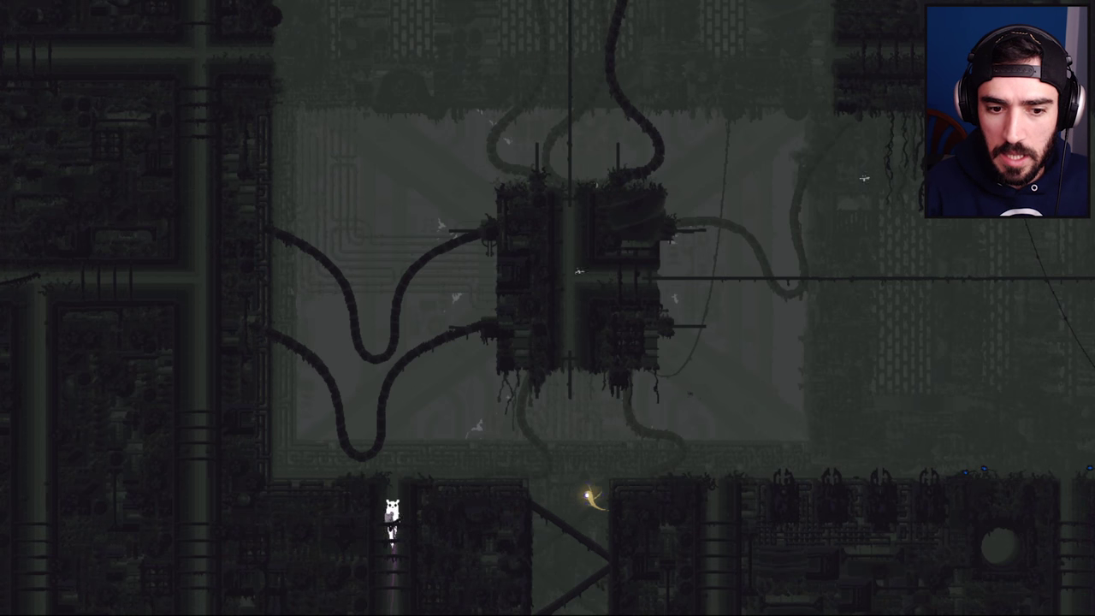
pyautogui.press('Up')
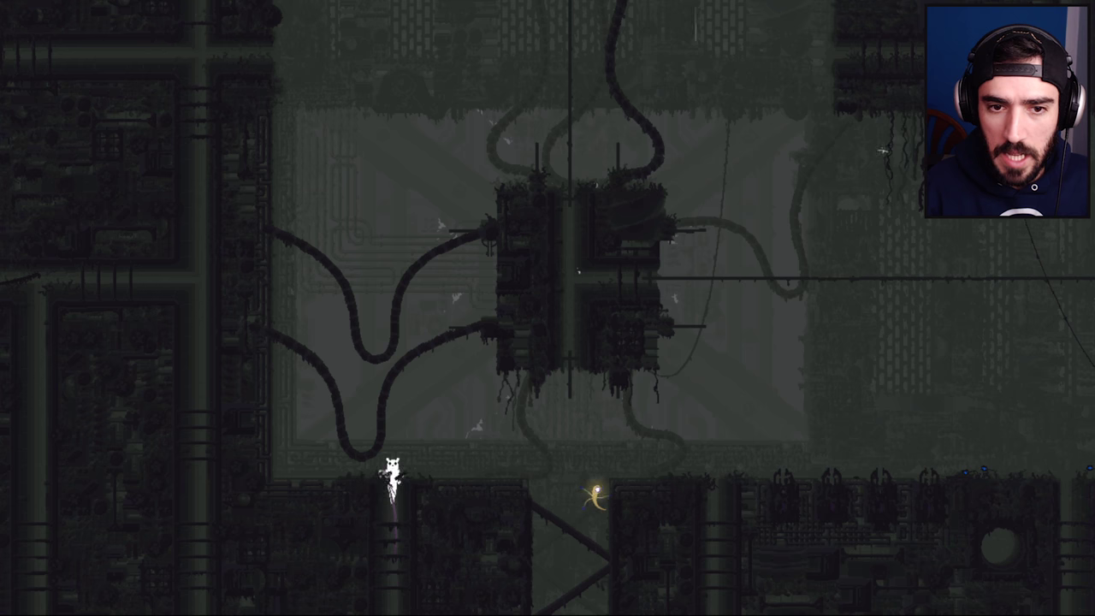
pyautogui.press('Right')
pyautogui.press('Right')
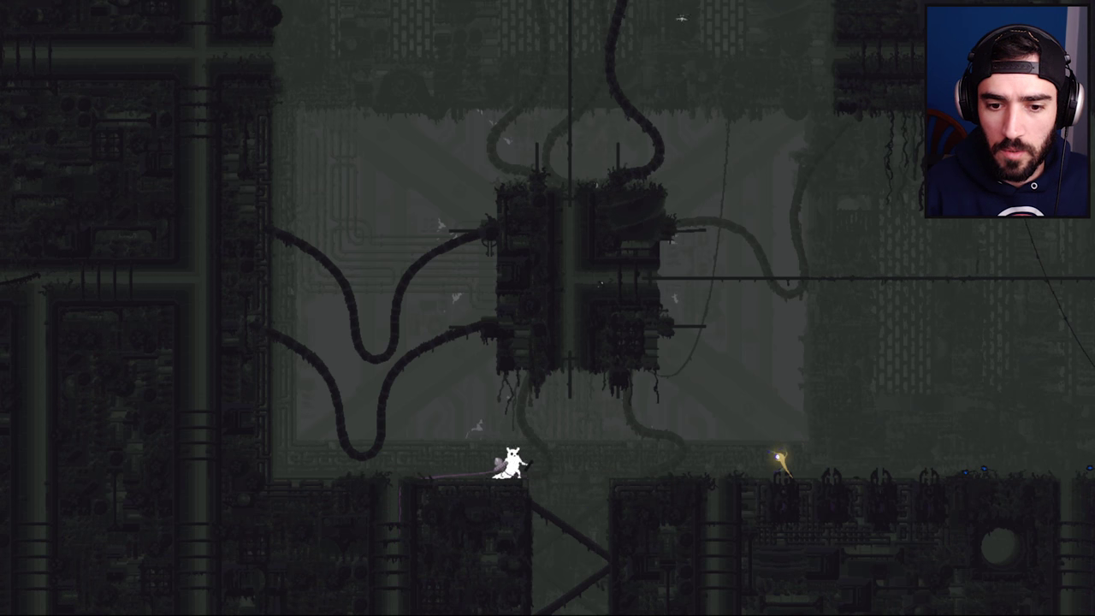
pyautogui.press('Right')
pyautogui.press('Right')
pyautogui.press('Right')
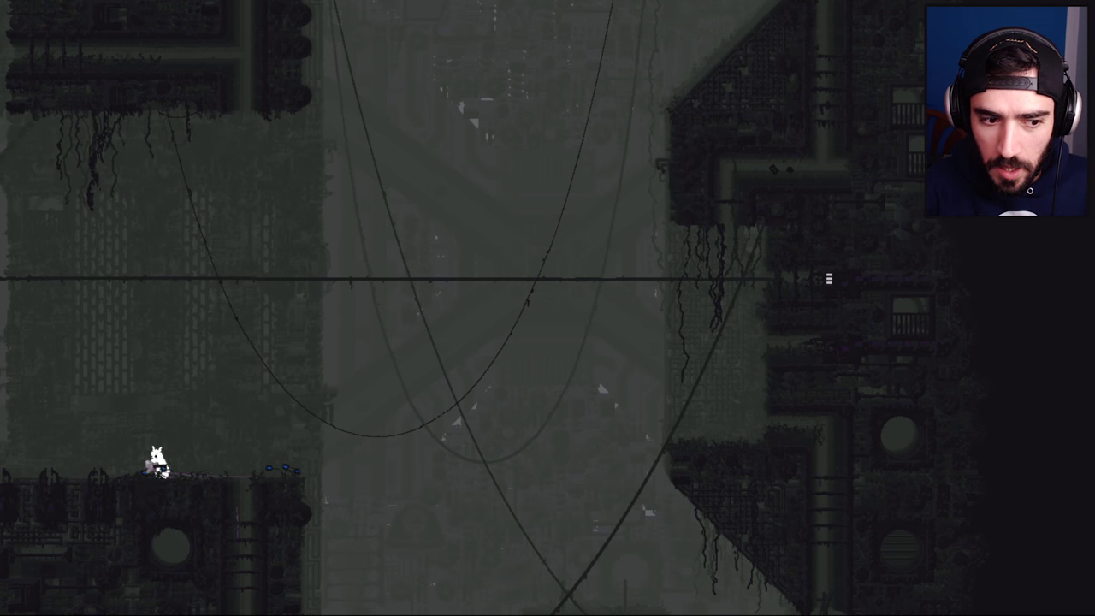
# - Walk left, drop through the floor gap and run to the pole
pyautogui.press('Left')
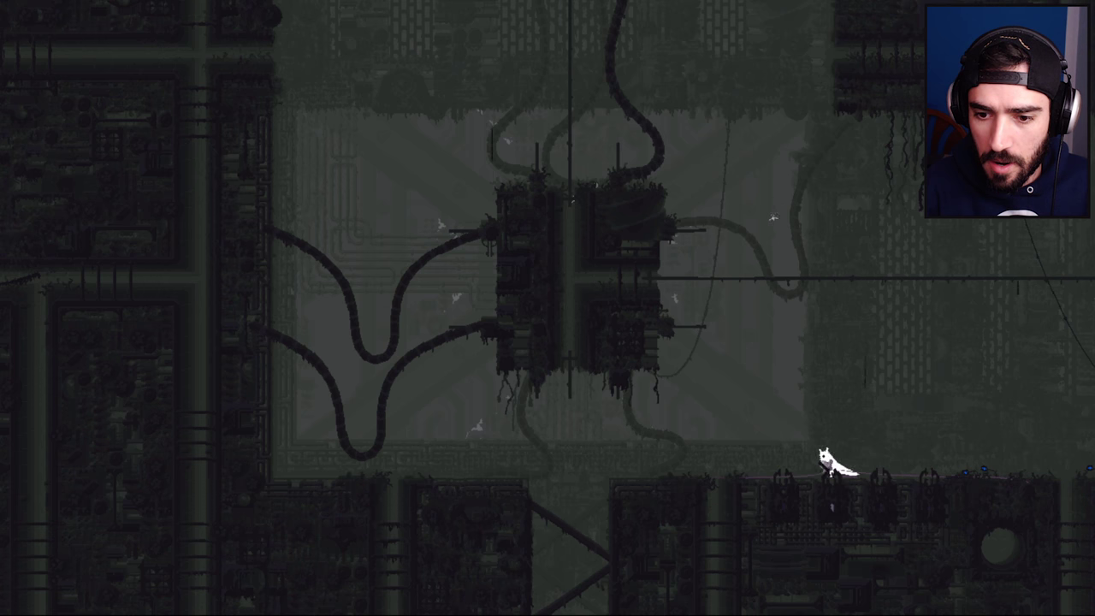
pyautogui.press('Left')
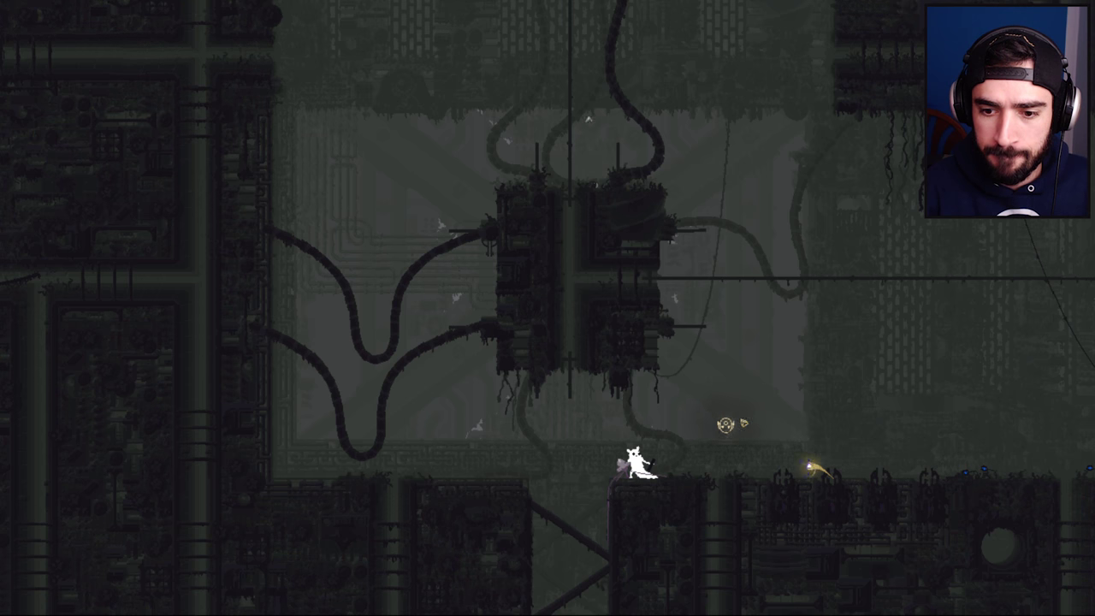
pyautogui.press('Left')
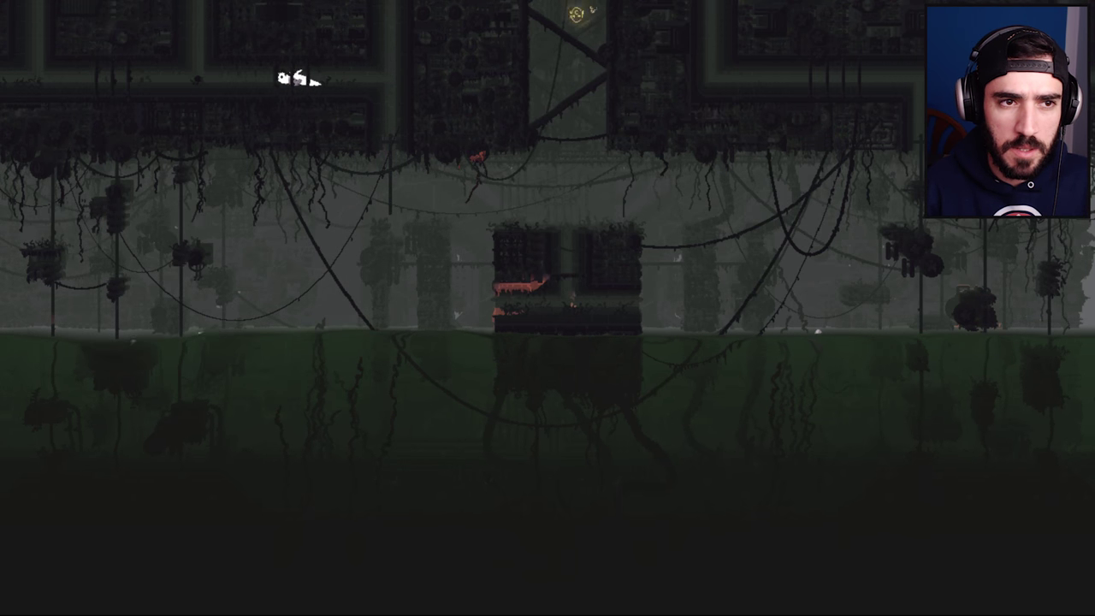
pyautogui.press('Left')
pyautogui.press('Up')
# - Climb the left pole up onto the ledge of the room above
pyautogui.press('Up')
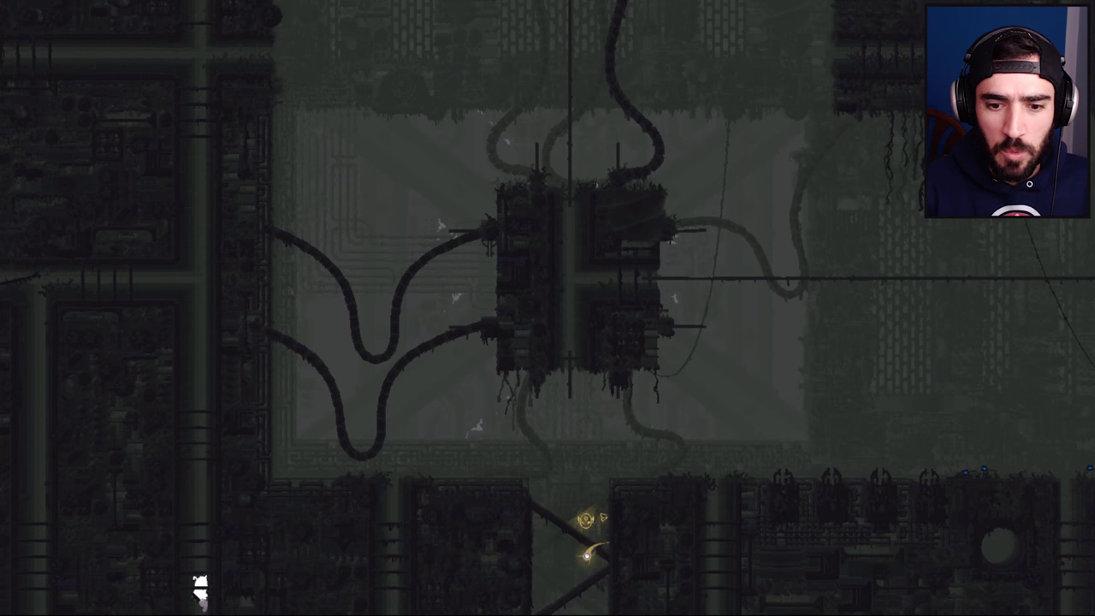
pyautogui.press('Up')
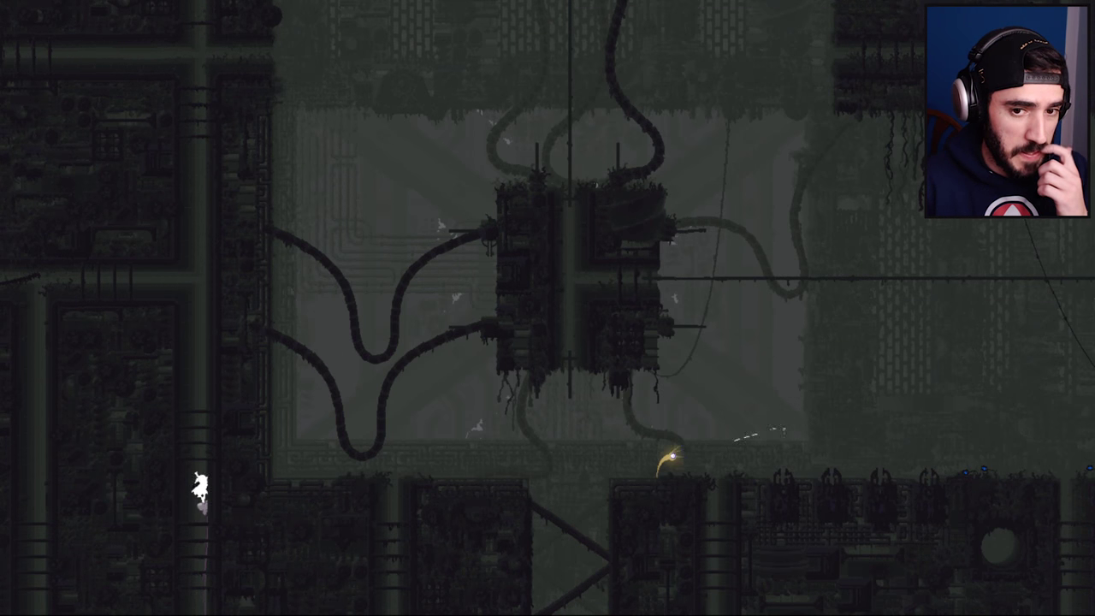
pyautogui.press('Up')
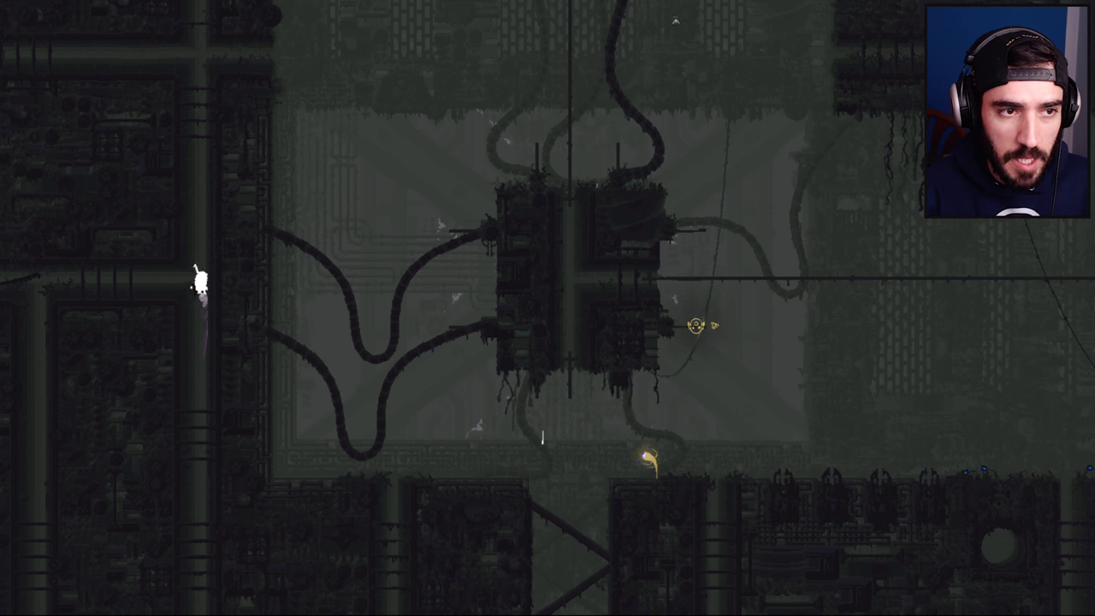
pyautogui.press('Up')
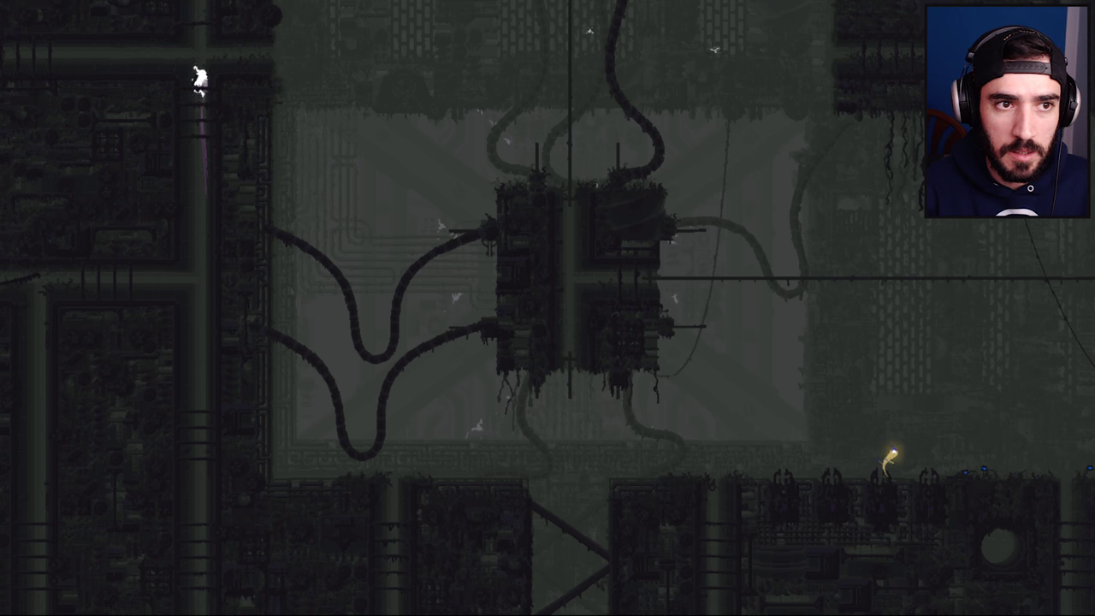
pyautogui.press('Up')
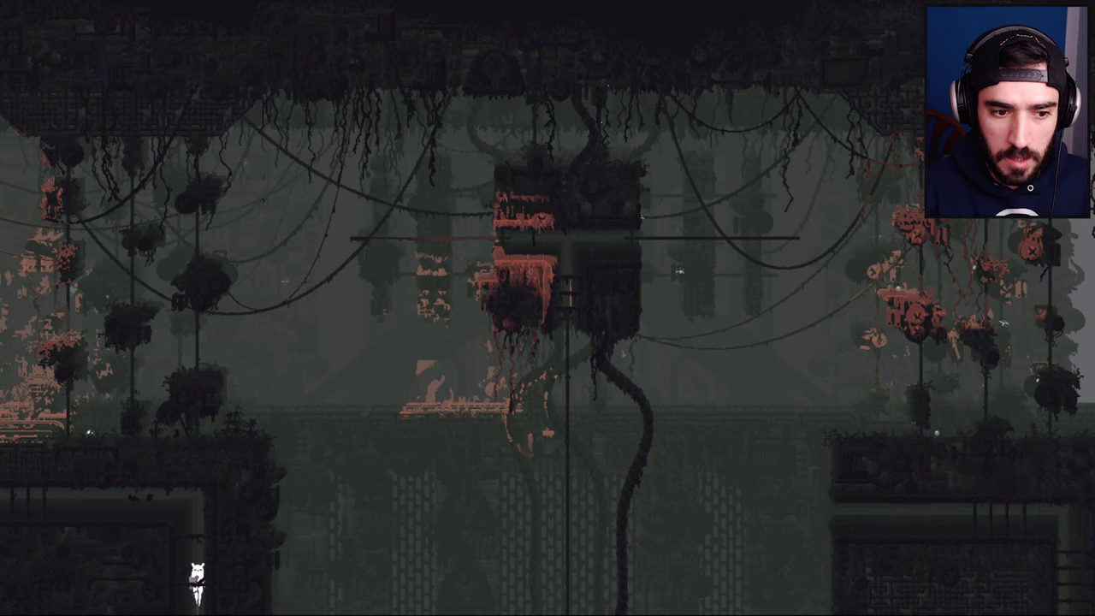
pyautogui.press('Up')
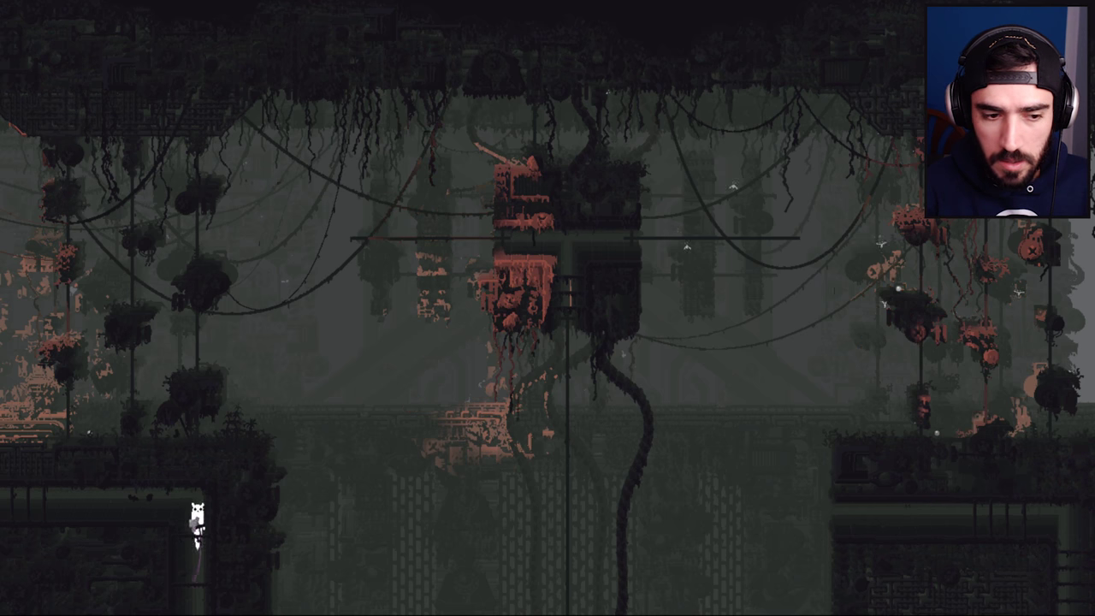
pyautogui.press('Left')
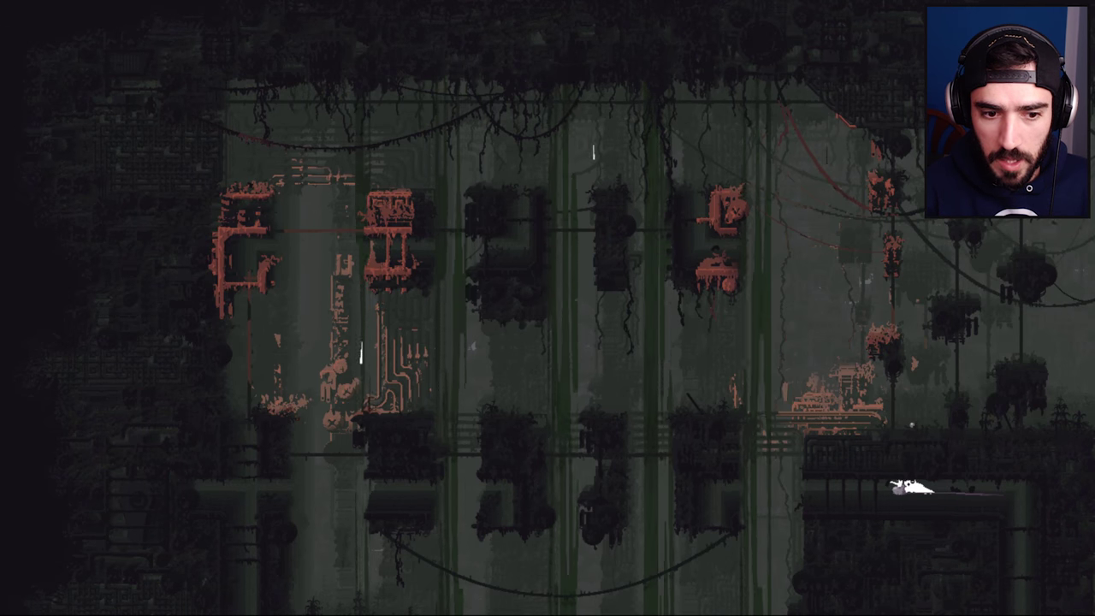
# - Slide down the pole into the room below and climb back up
pyautogui.press('Right')
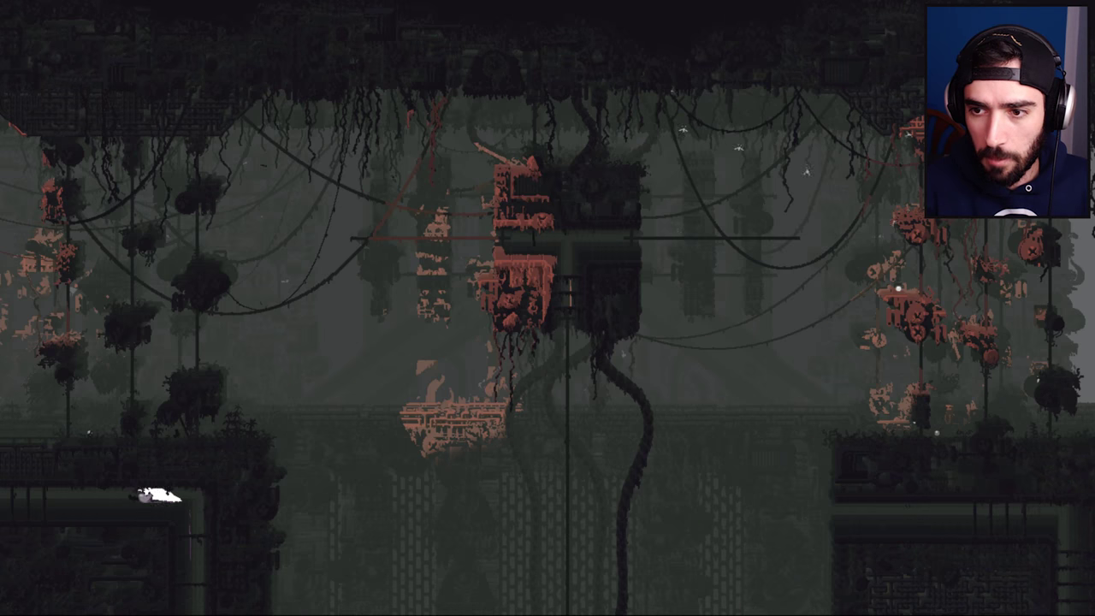
pyautogui.press('Down')
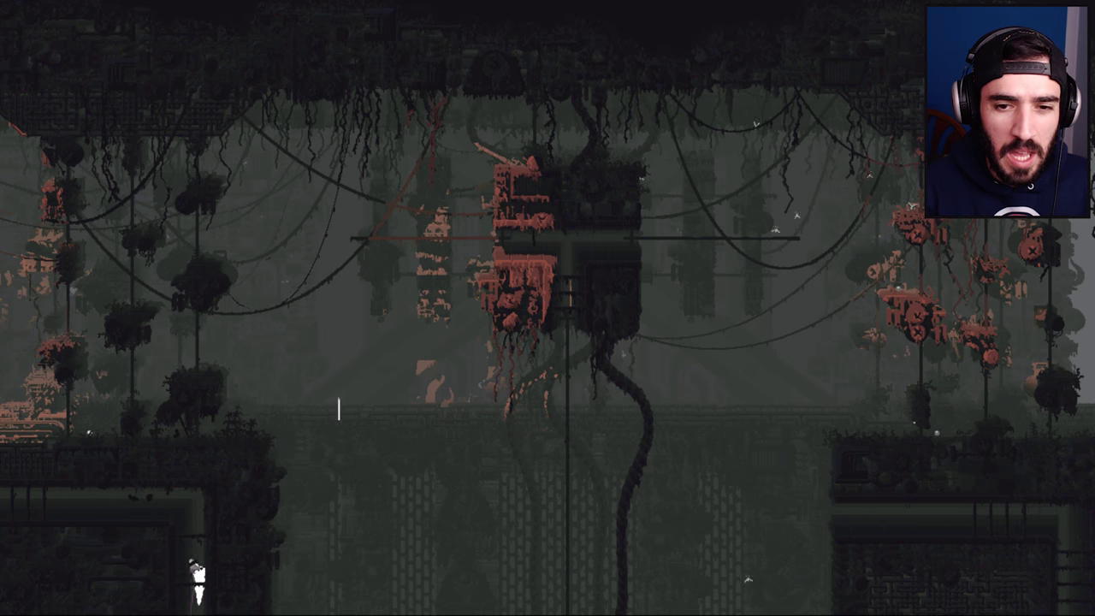
pyautogui.press('Down')
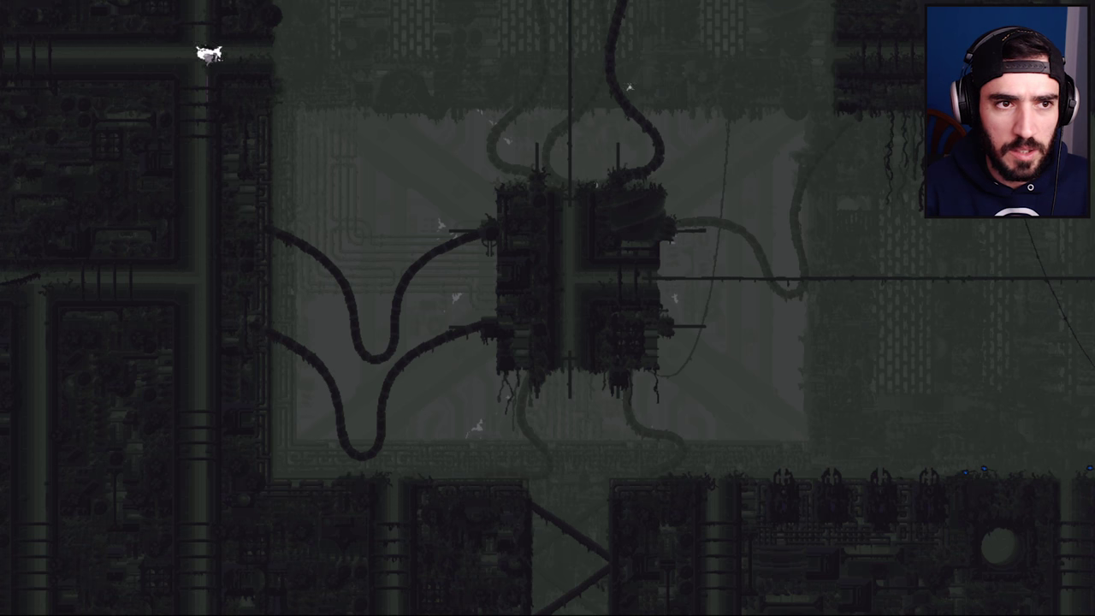
pyautogui.press('Up')
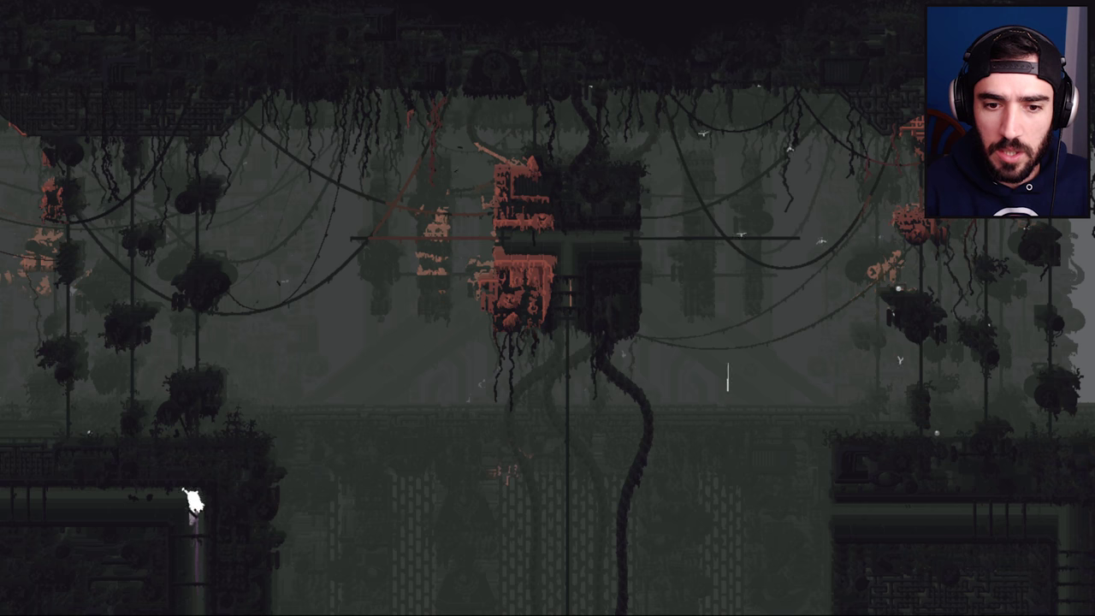
pyautogui.press('Left')
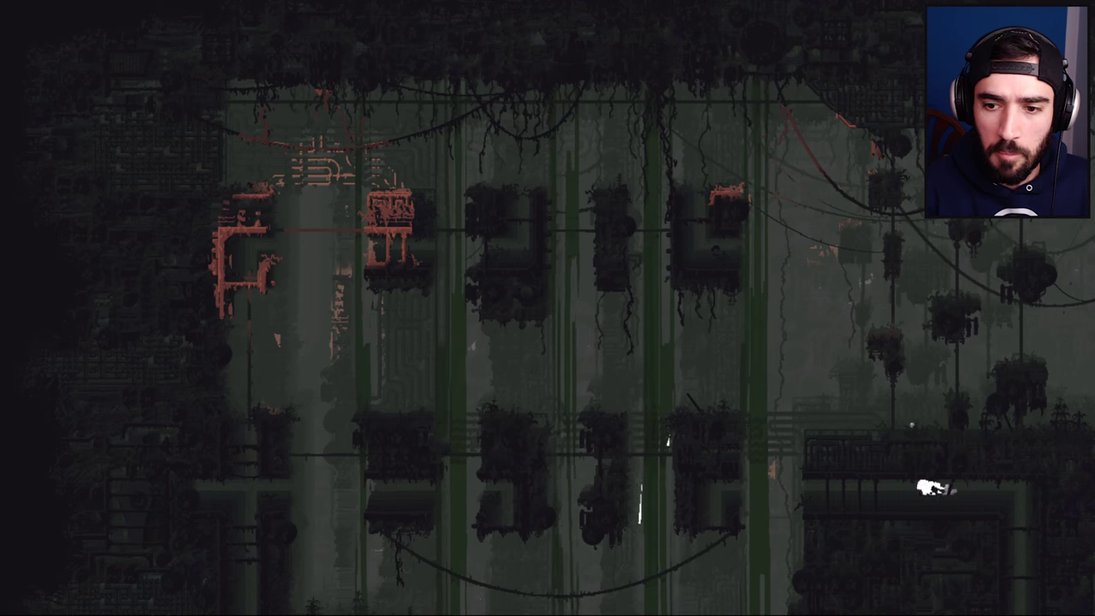
# - Walk left along the ledge, drop onto the pillar and climb upward
pyautogui.press('Left')
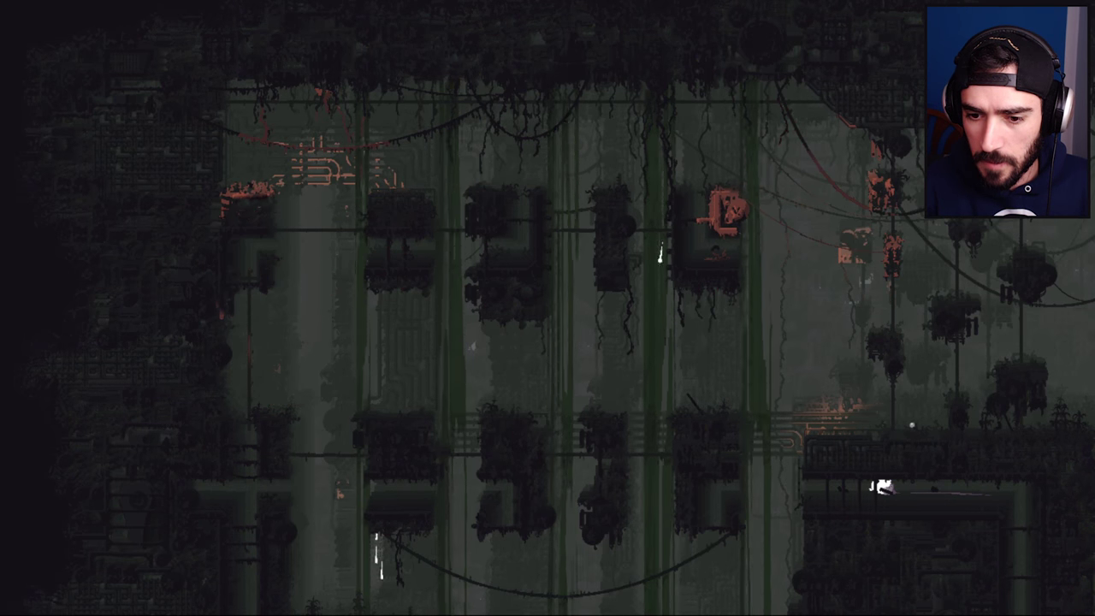
pyautogui.press('Left')
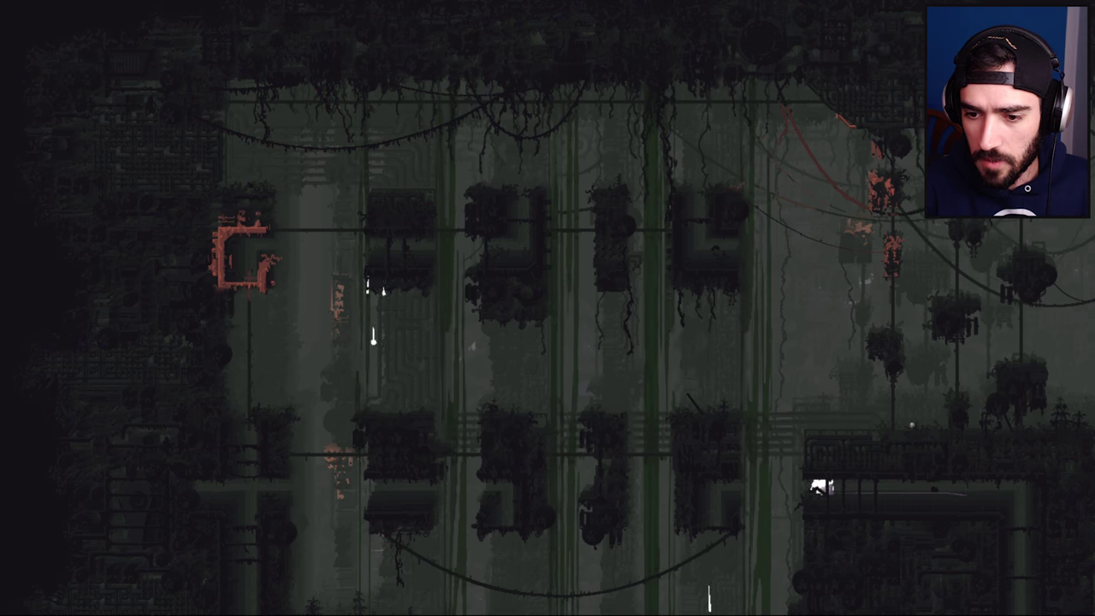
pyautogui.press('Left')
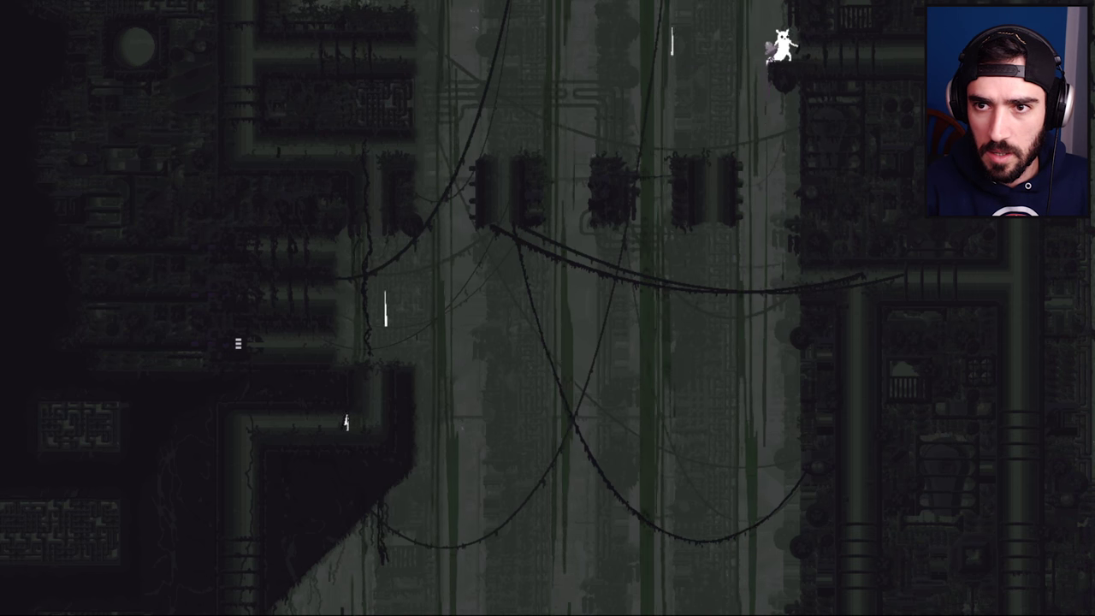
pyautogui.press('Left')
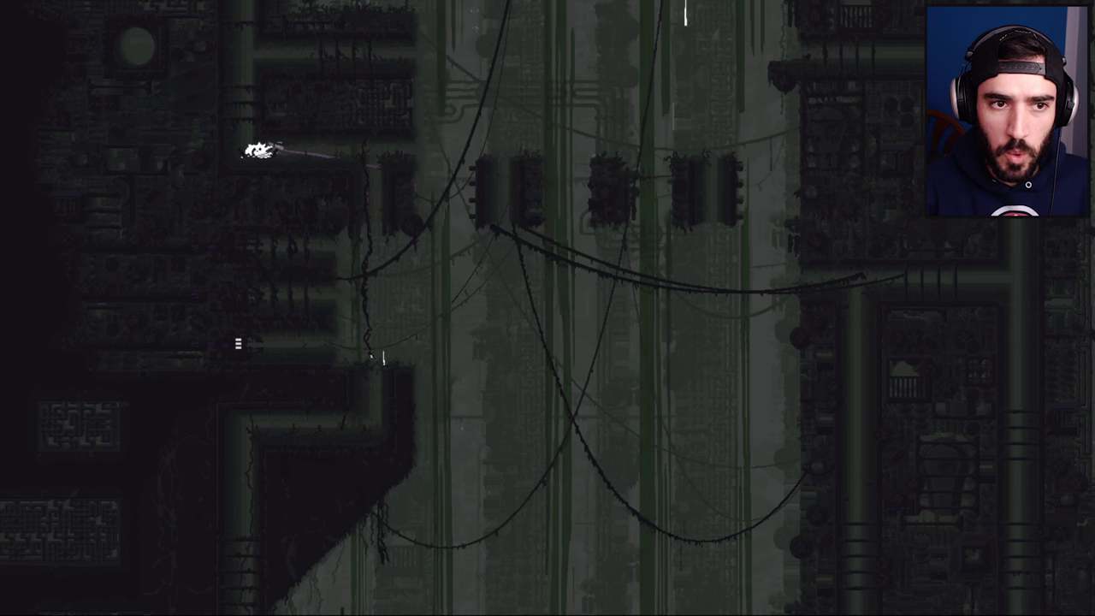
pyautogui.press('Up')
pyautogui.press('Up')
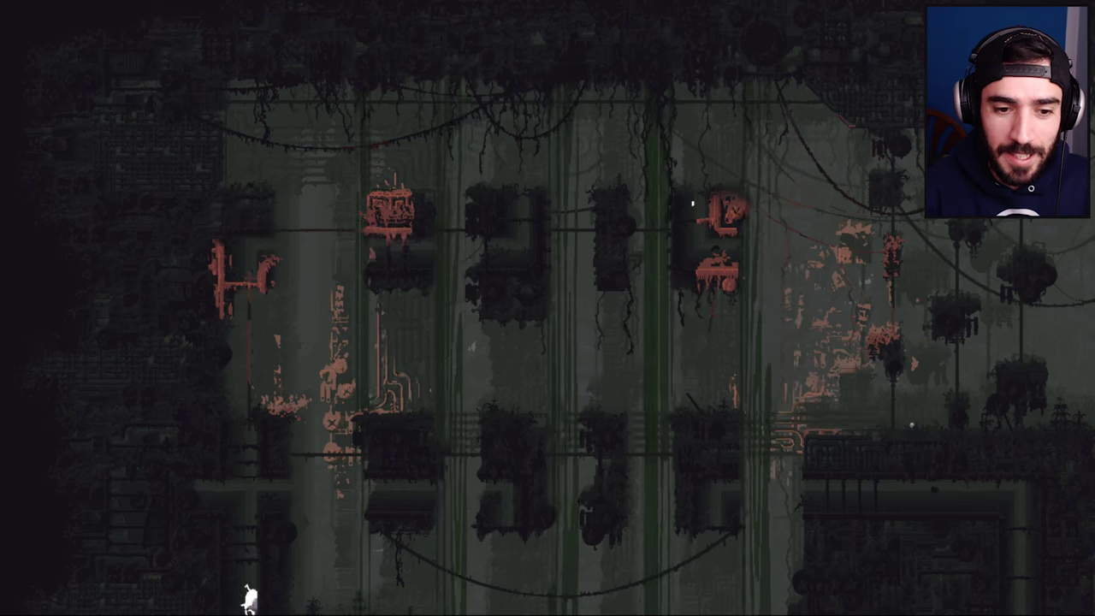
pyautogui.press('Up')
pyautogui.press('Up')
pyautogui.press('Up')
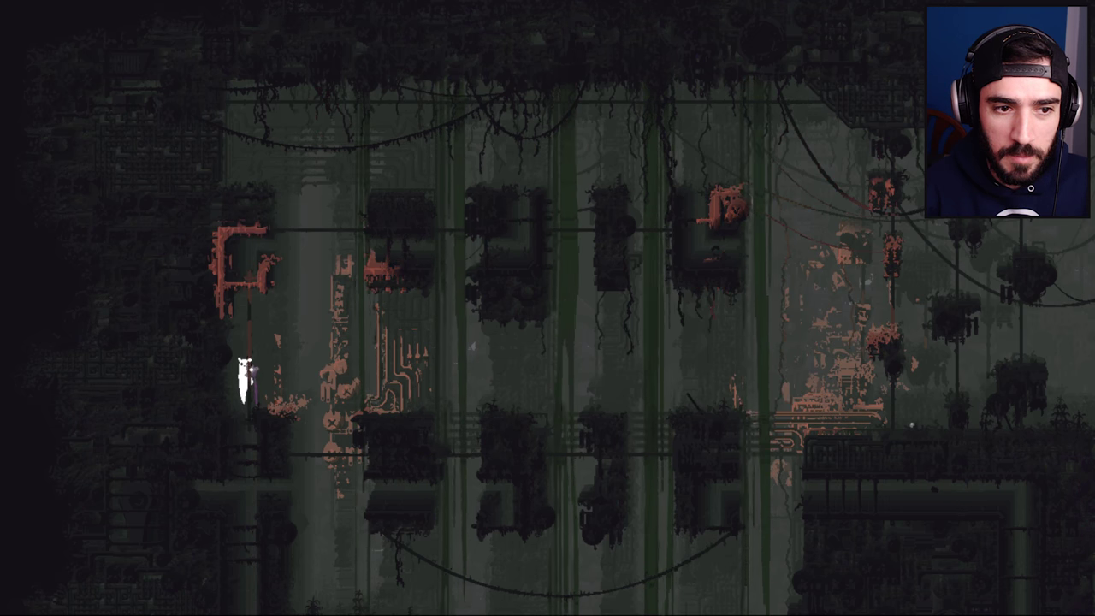
# - Leap off the pole and run right across the platforms to the next pole
pyautogui.press('Down')
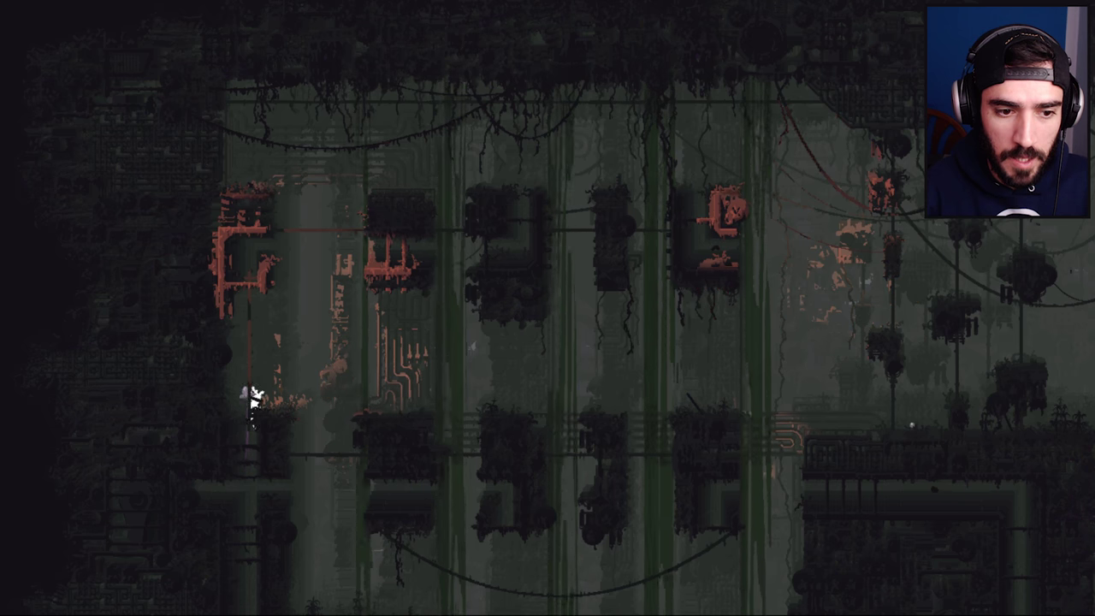
pyautogui.press('Right')
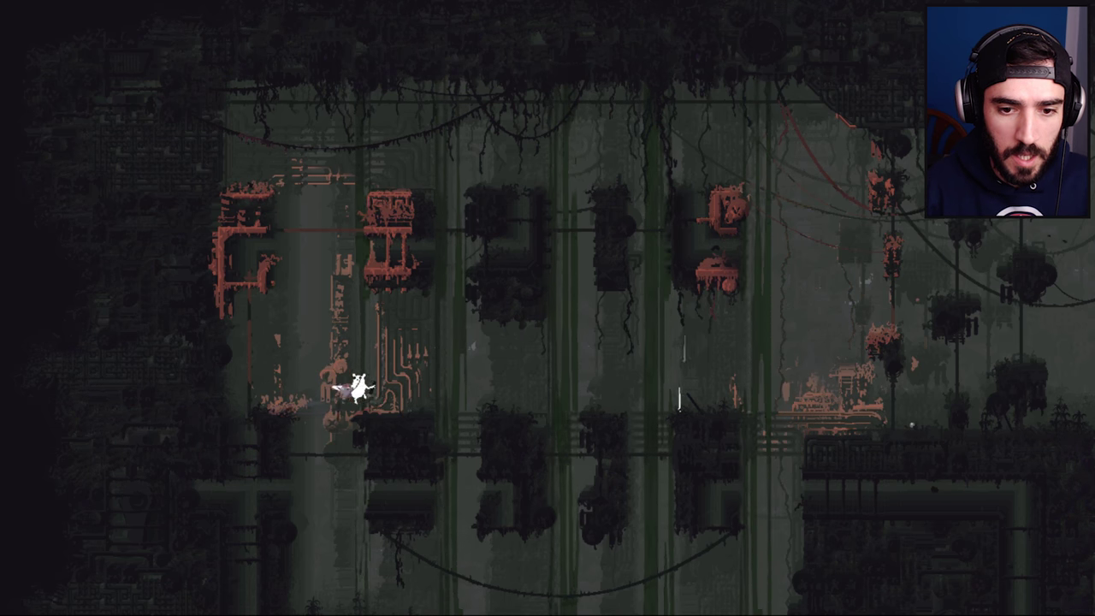
pyautogui.press('Right')
pyautogui.press('Right')
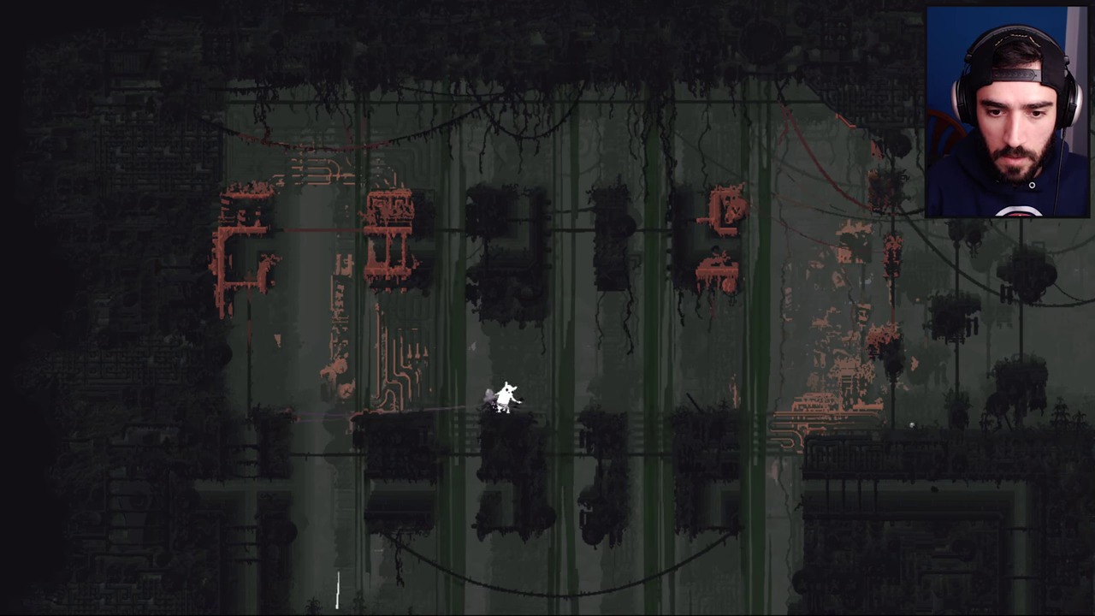
pyautogui.press('Right')
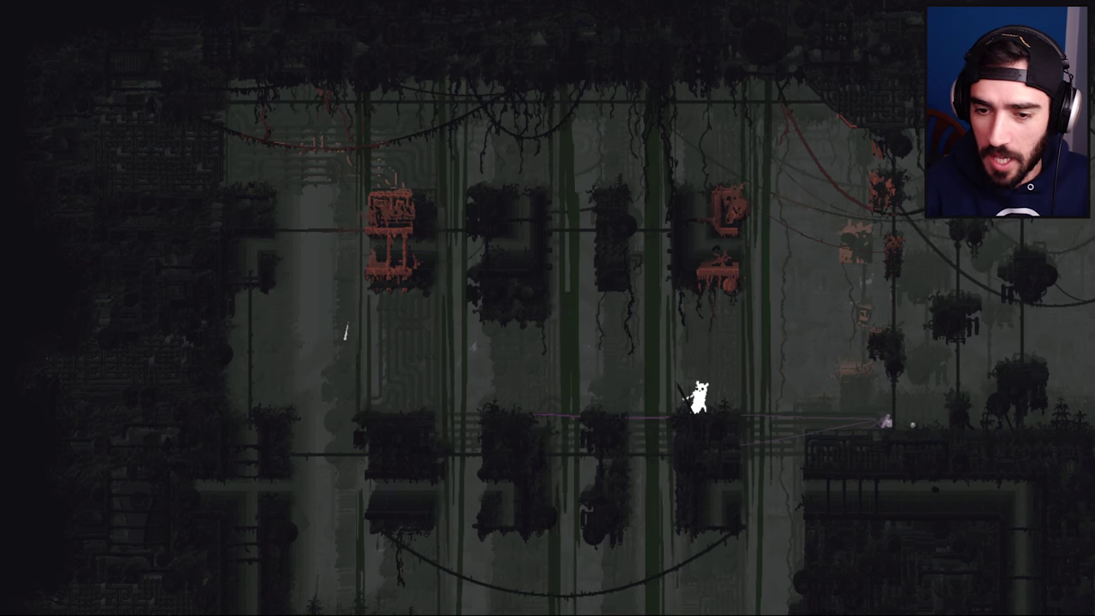
pyautogui.press('Right')
pyautogui.press('Right')
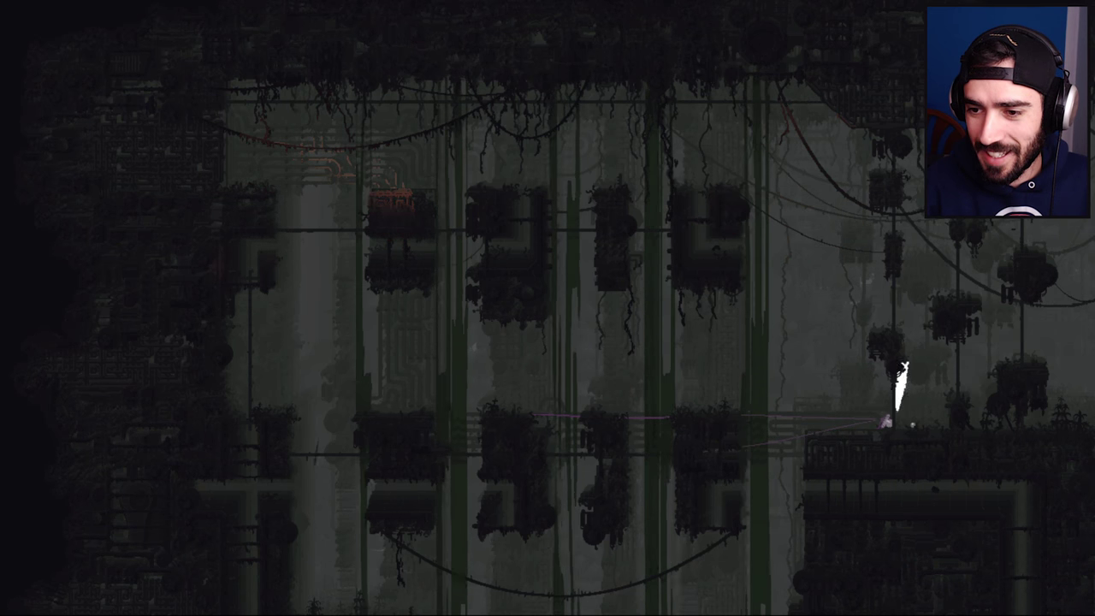
pyautogui.press('Right')
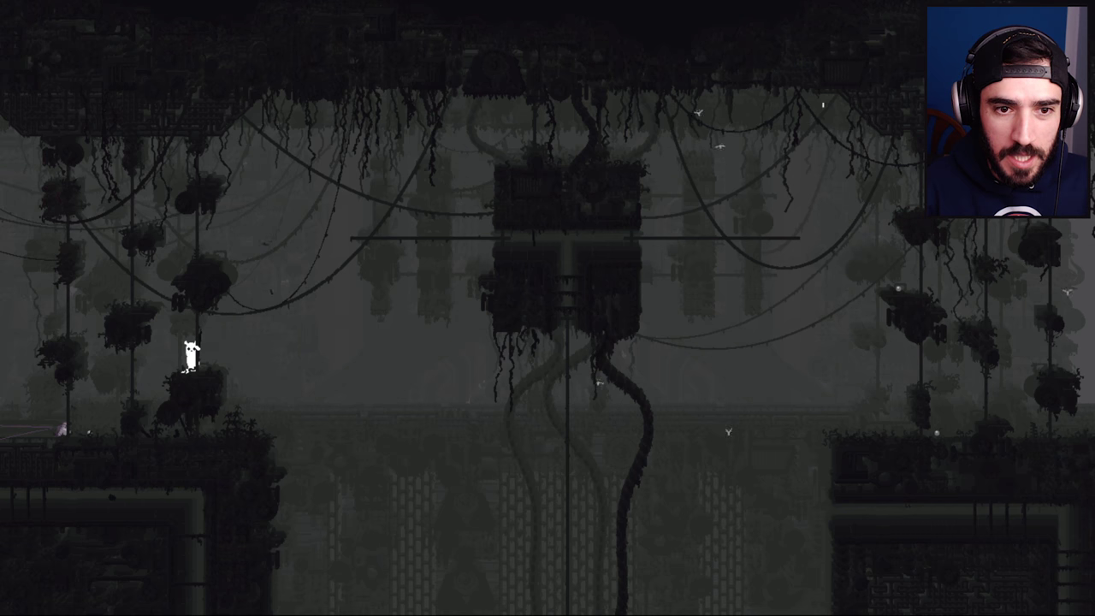
# - Pass between neighbouring rooms and climb the left pole while checking the map
pyautogui.press('Left')
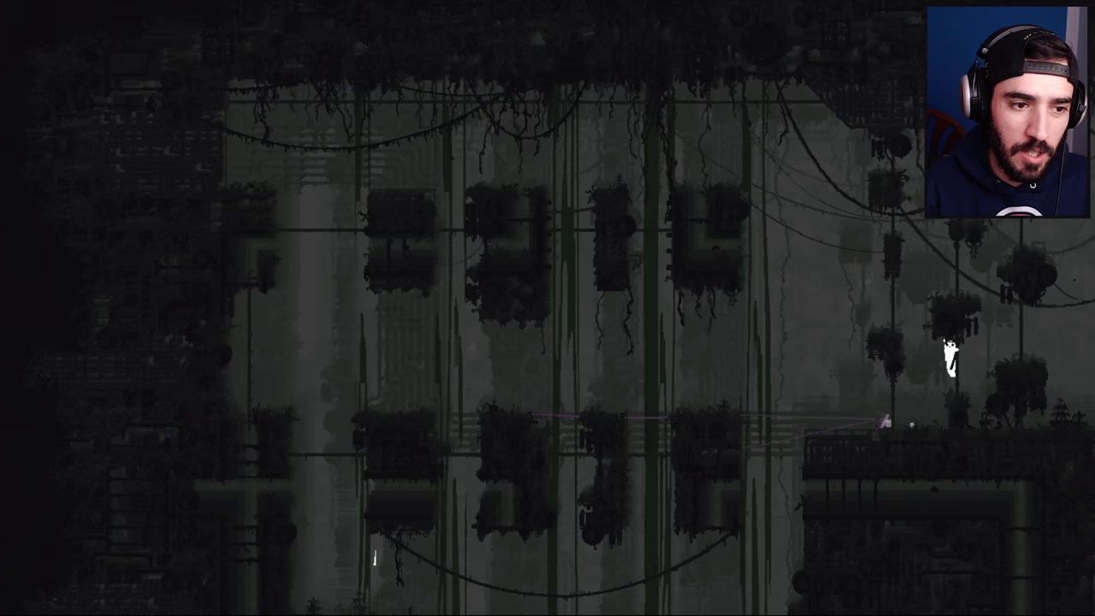
pyautogui.press('Right')
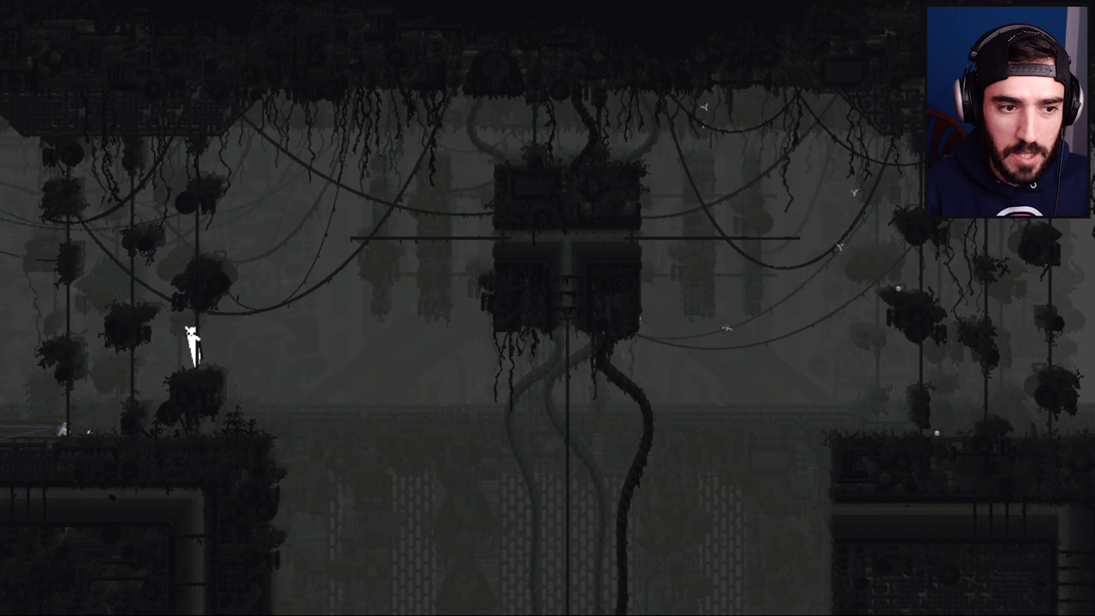
pyautogui.press('Left')
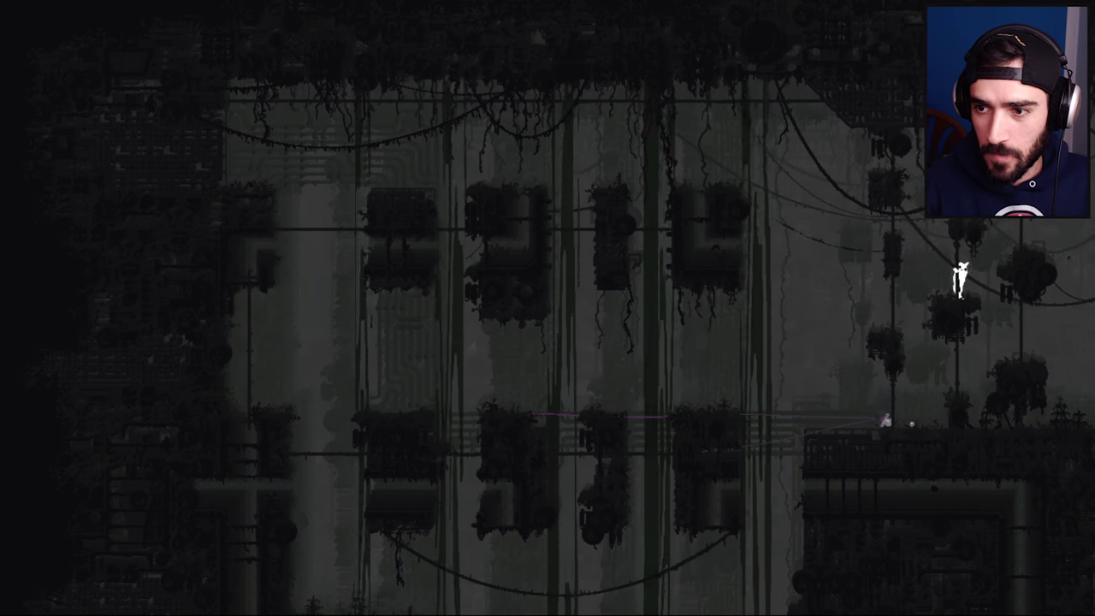
pyautogui.press('Right')
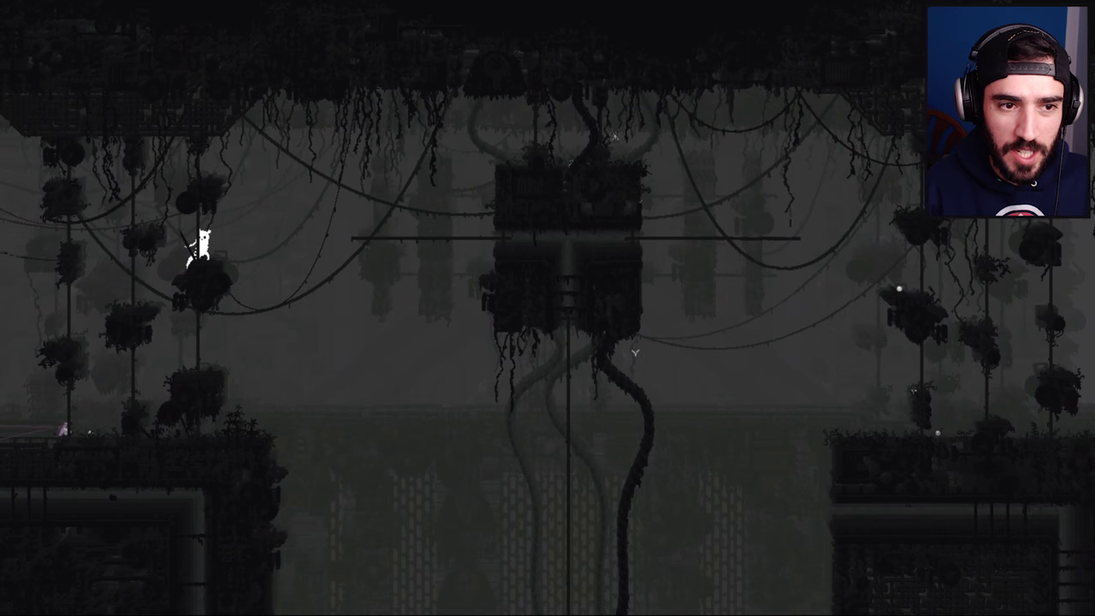
pyautogui.press('Up')
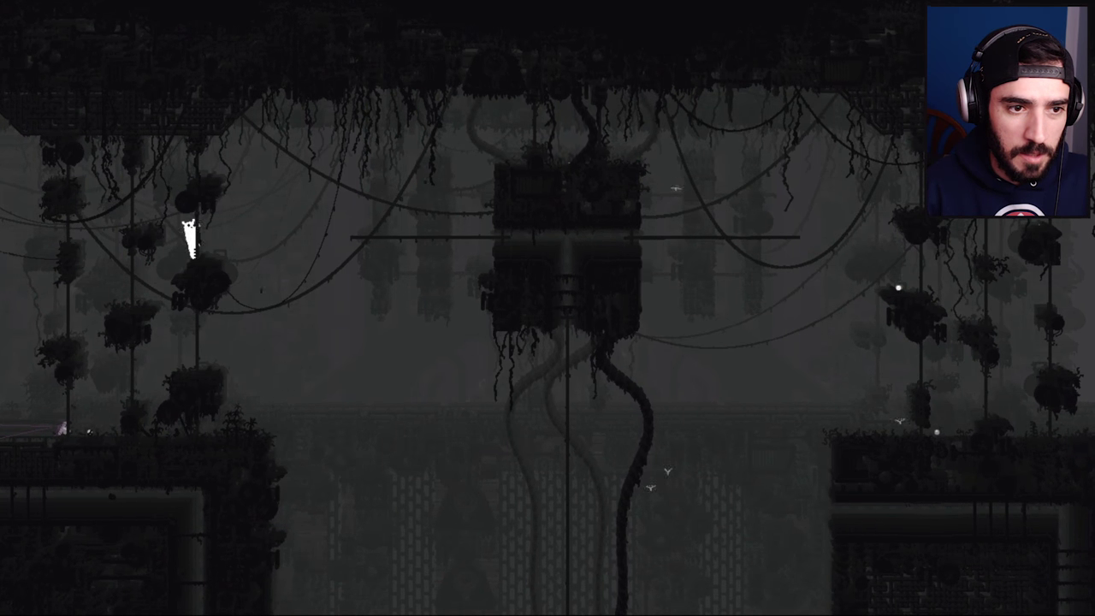
pyautogui.press('Up')
pyautogui.press('space')
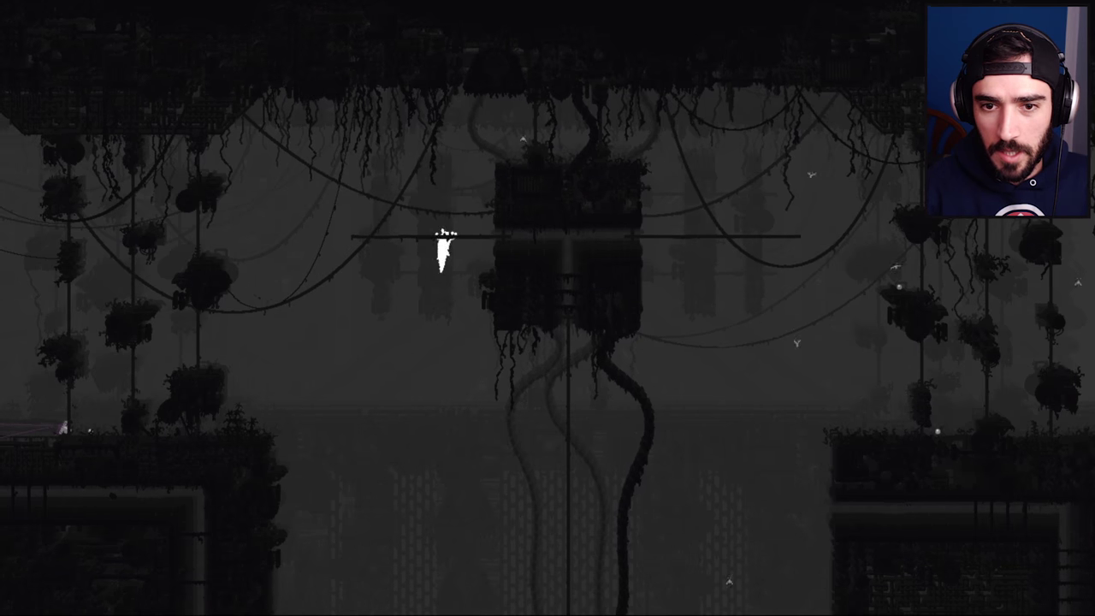
# - Descend the vertical pole and travel right along the horizontal pole
pyautogui.press('Right')
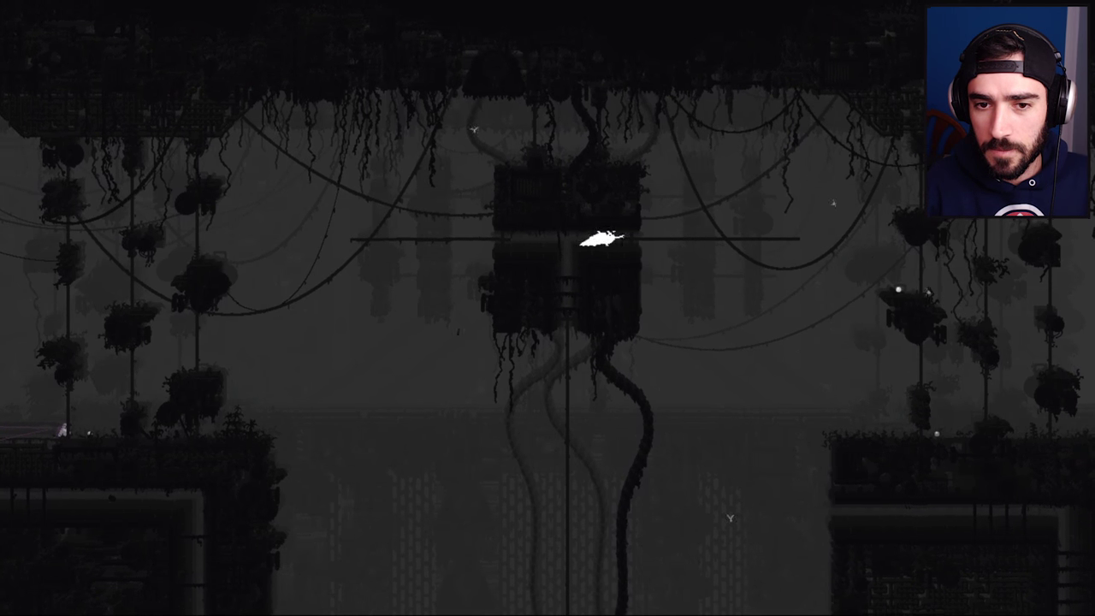
pyautogui.press('Down')
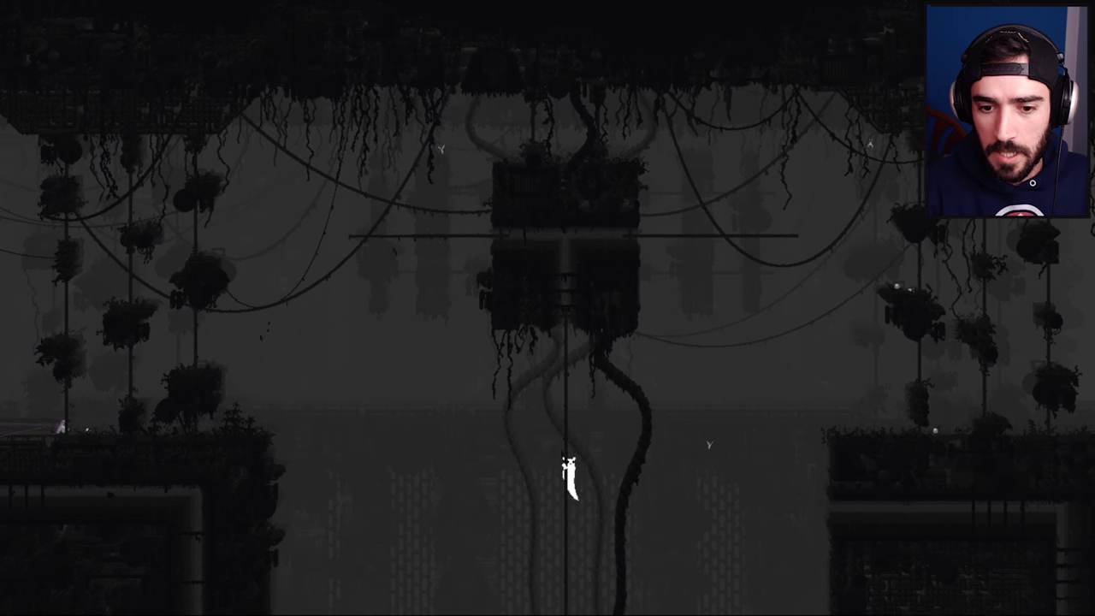
pyautogui.press('Down')
pyautogui.press('Down')
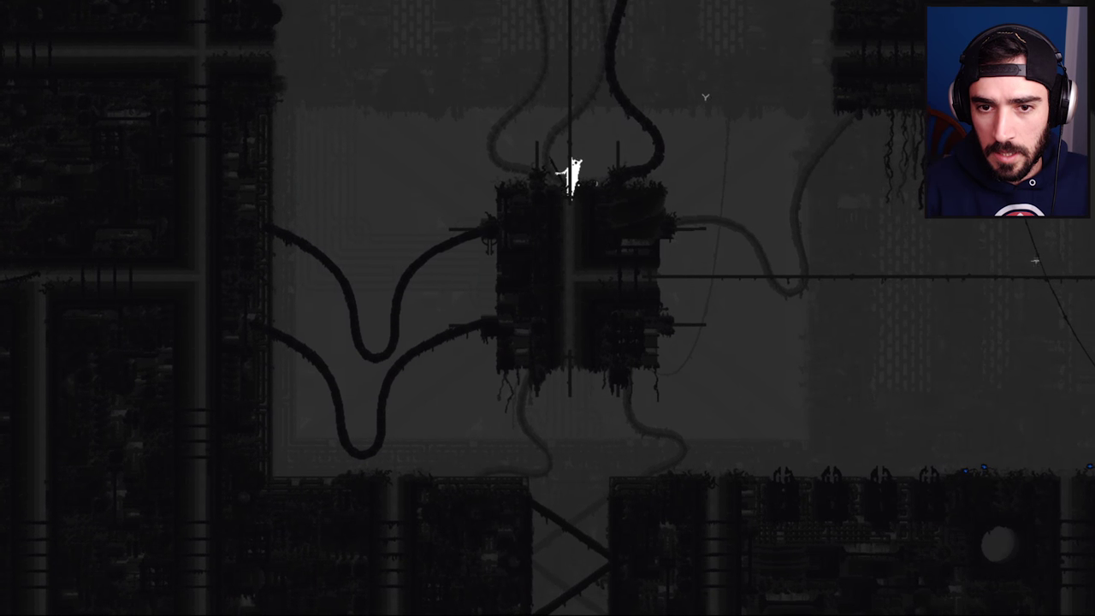
pyautogui.press('Down')
pyautogui.press('Down')
pyautogui.press('Right')
pyautogui.press('Right')
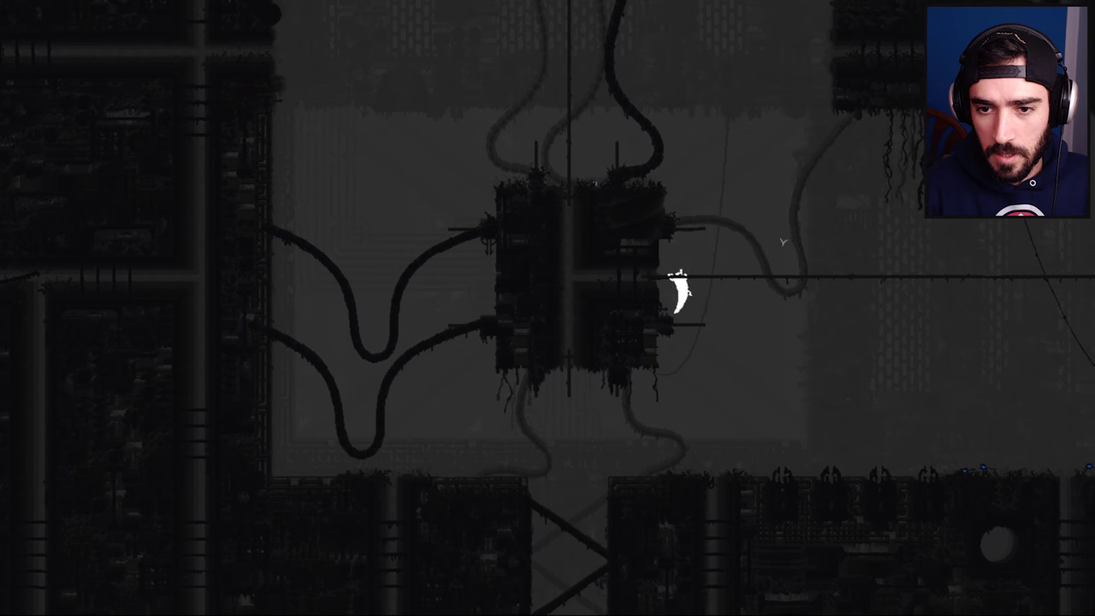
pyautogui.press('Right')
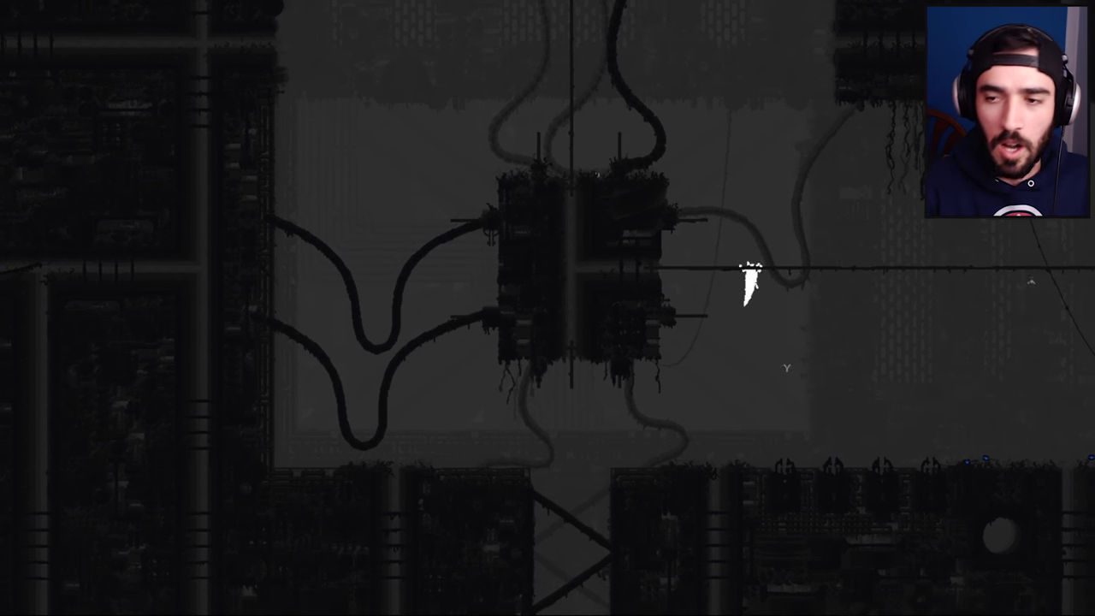
pyautogui.press('Right')
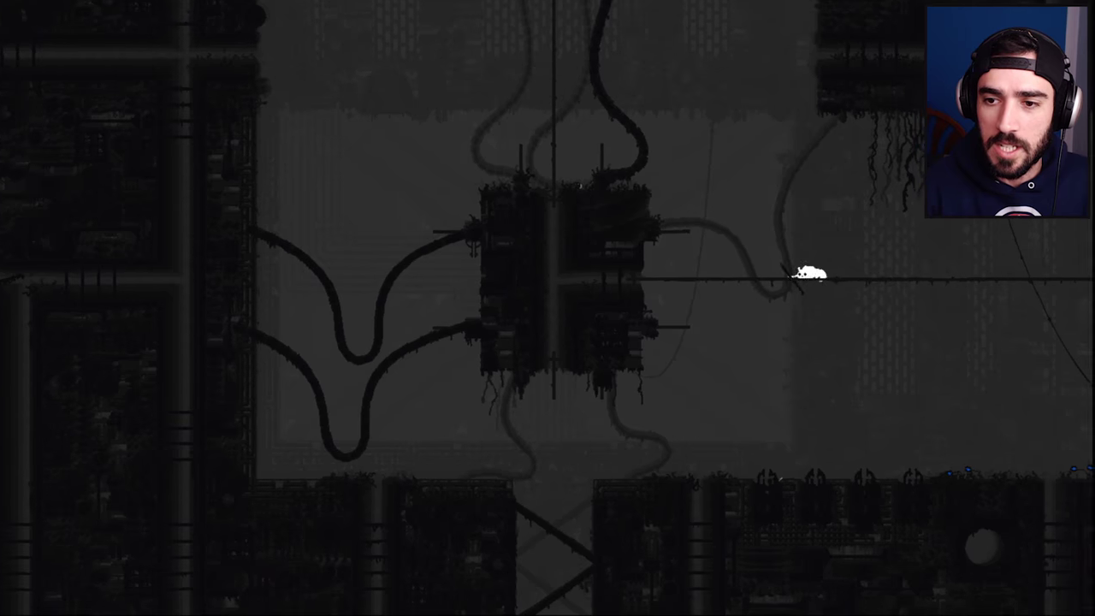
pyautogui.press('Right')
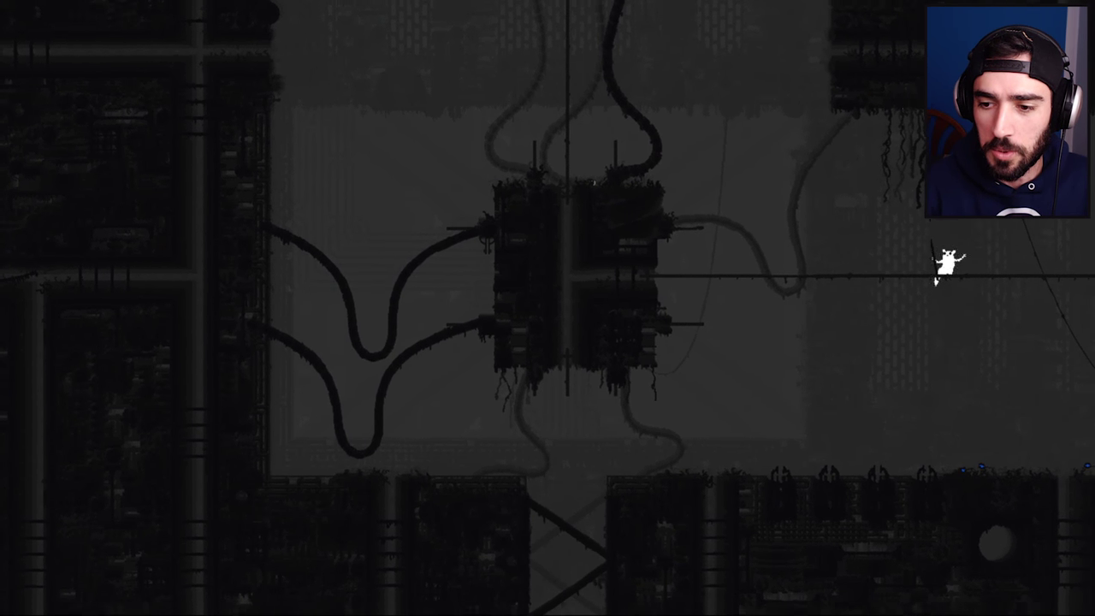
# - Climb along the long pole into and through the dark structure
pyautogui.press('Right')
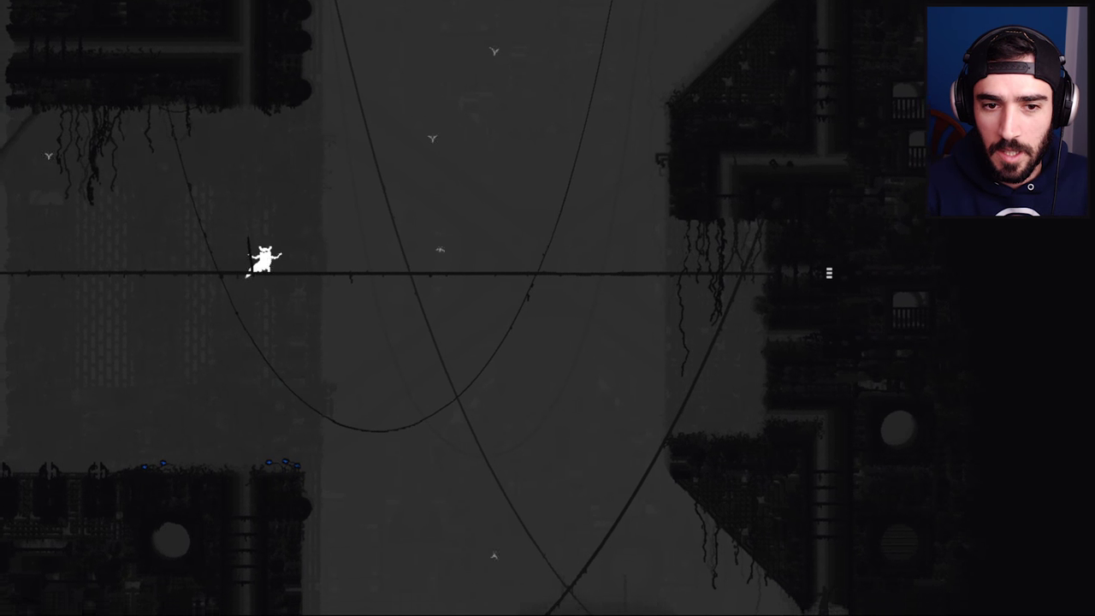
pyautogui.press('Right')
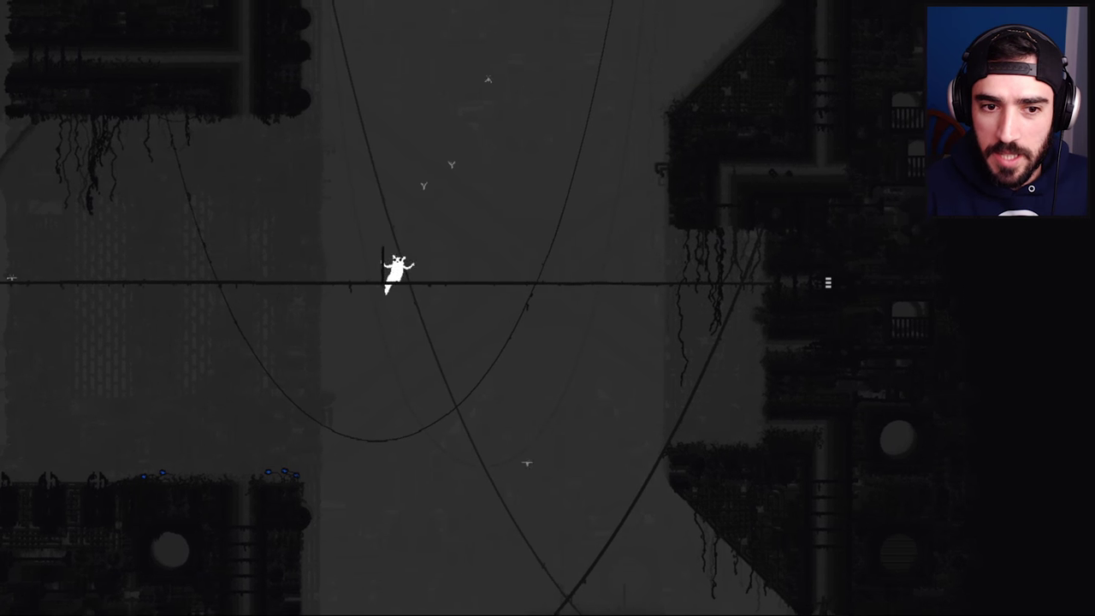
pyautogui.press('Right')
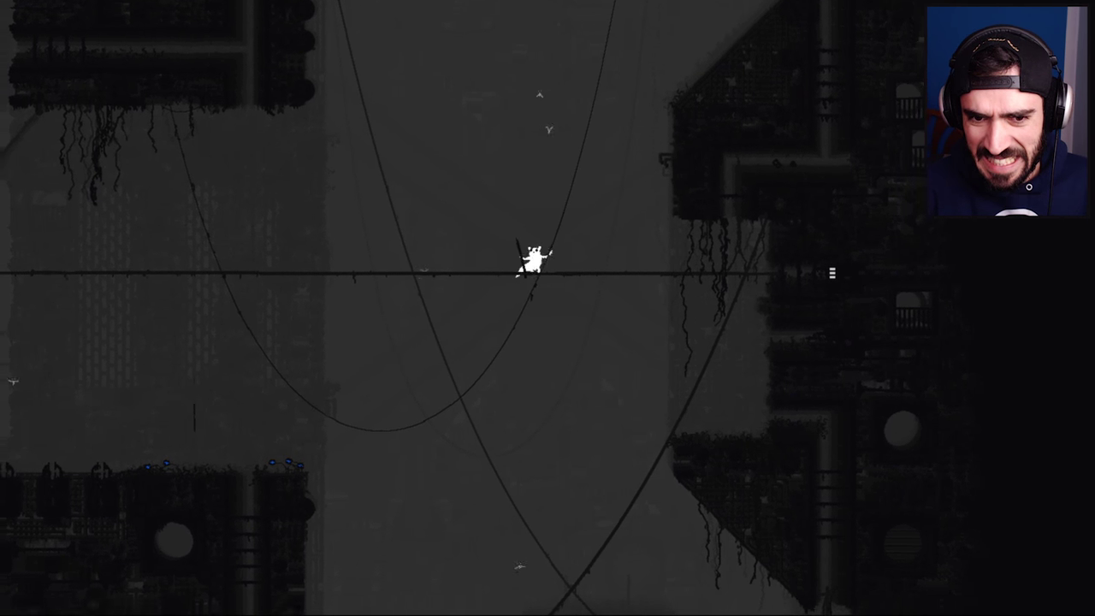
pyautogui.press('Right')
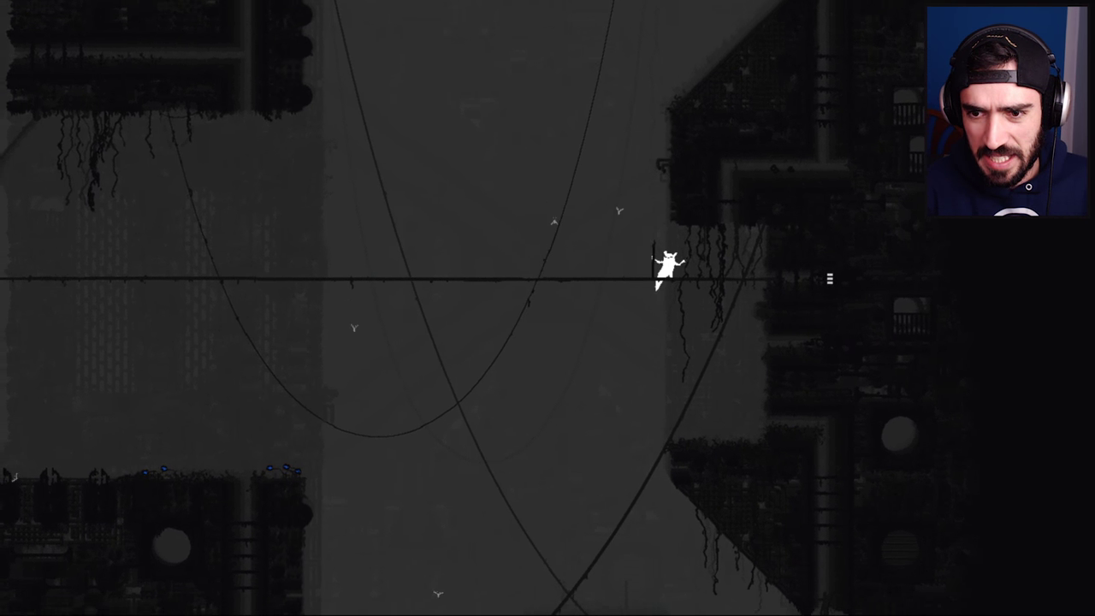
pyautogui.press('Right')
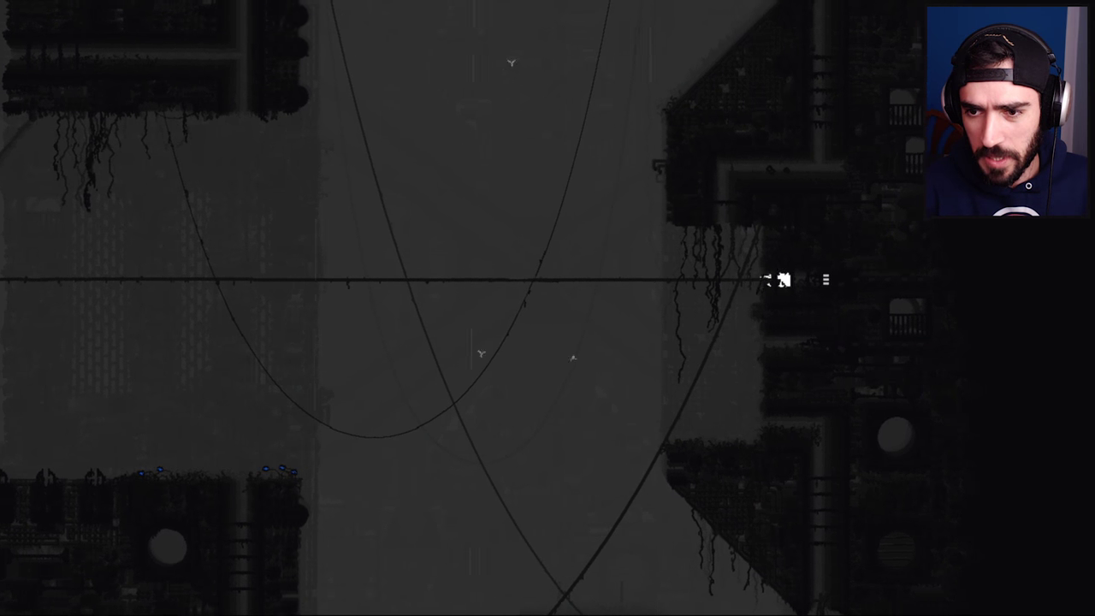
pyautogui.press('Right')
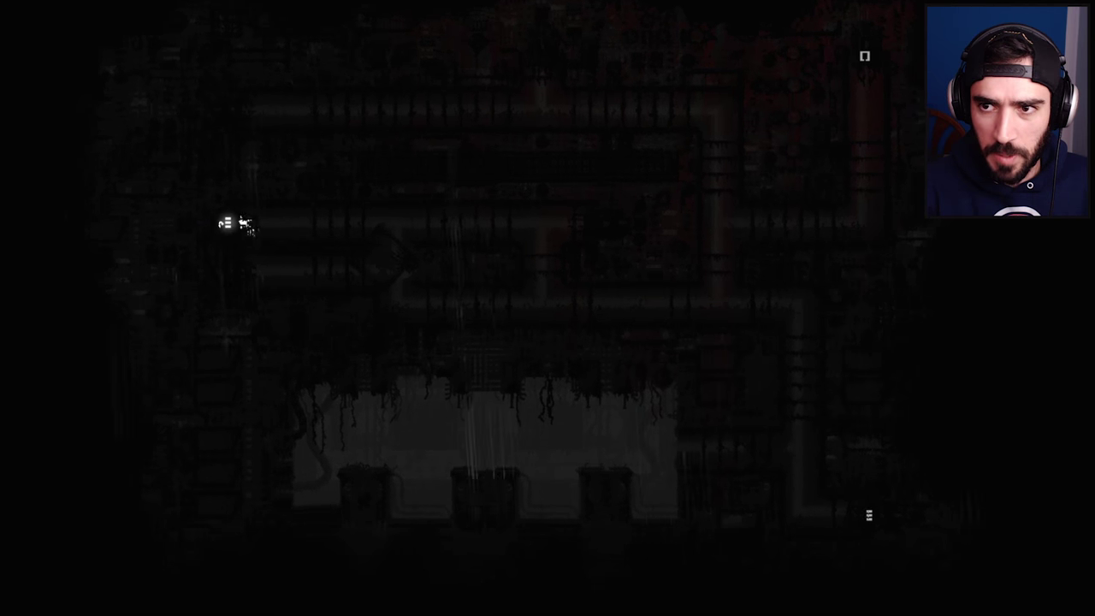
pyautogui.press('Right')
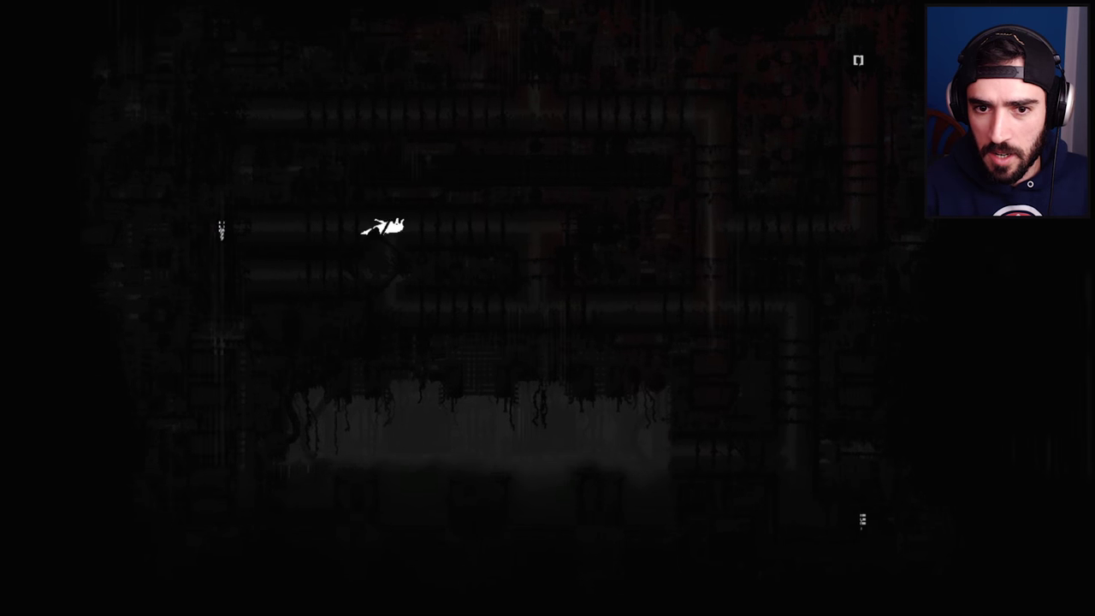
pyautogui.press('Right')
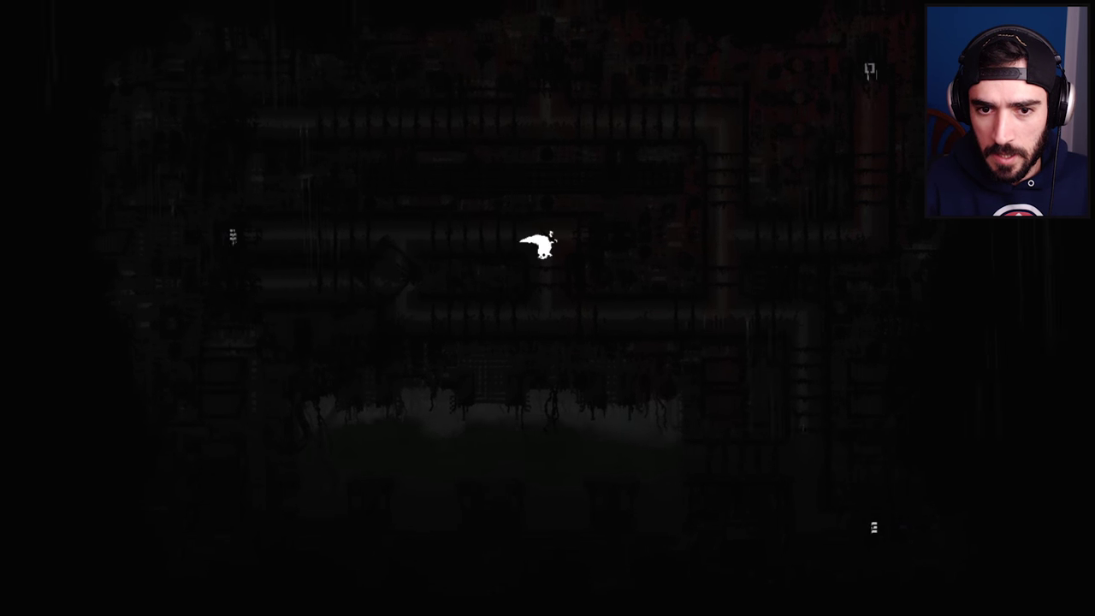
pyautogui.press('Right')
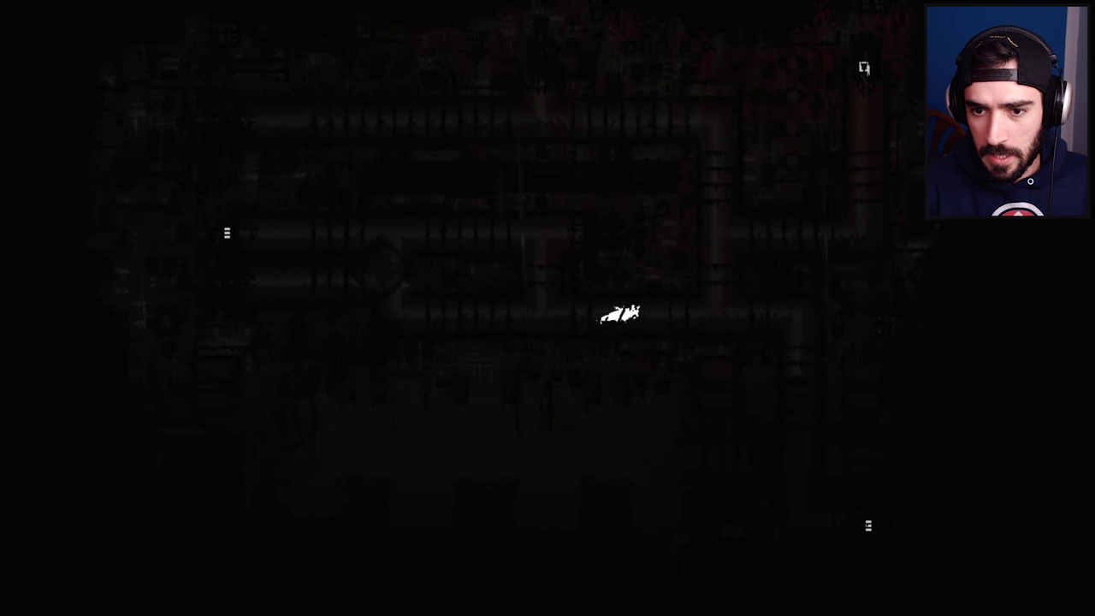
# - Enter the shelter, hibernate, and choose PASSAGE for Shoreline fast travel
pyautogui.press('Up')
pyautogui.press('Right')
pyautogui.press('Right')
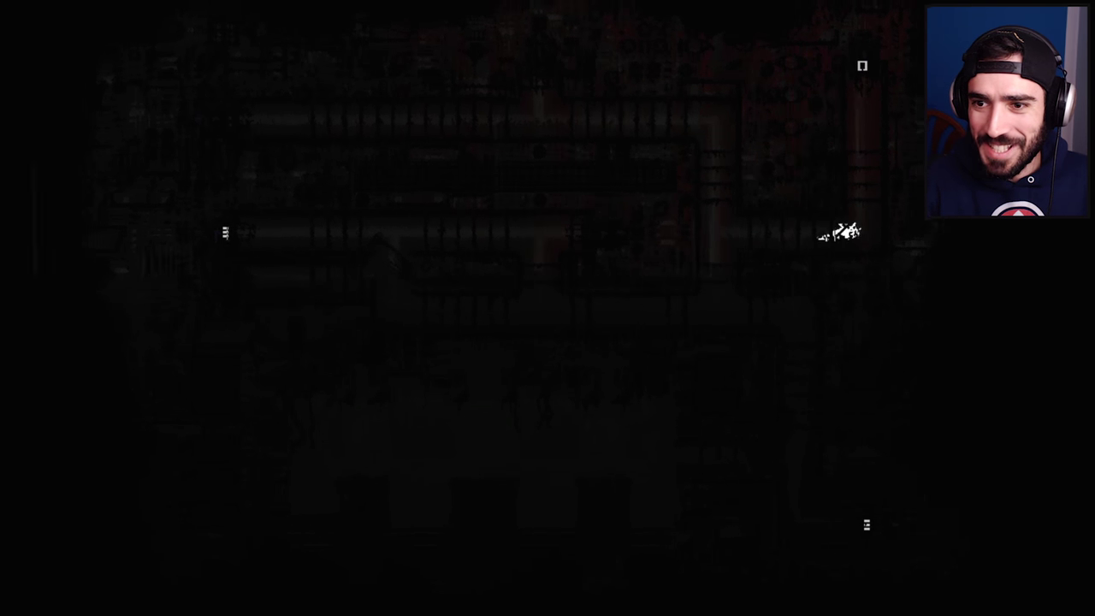
pyautogui.press('Up')
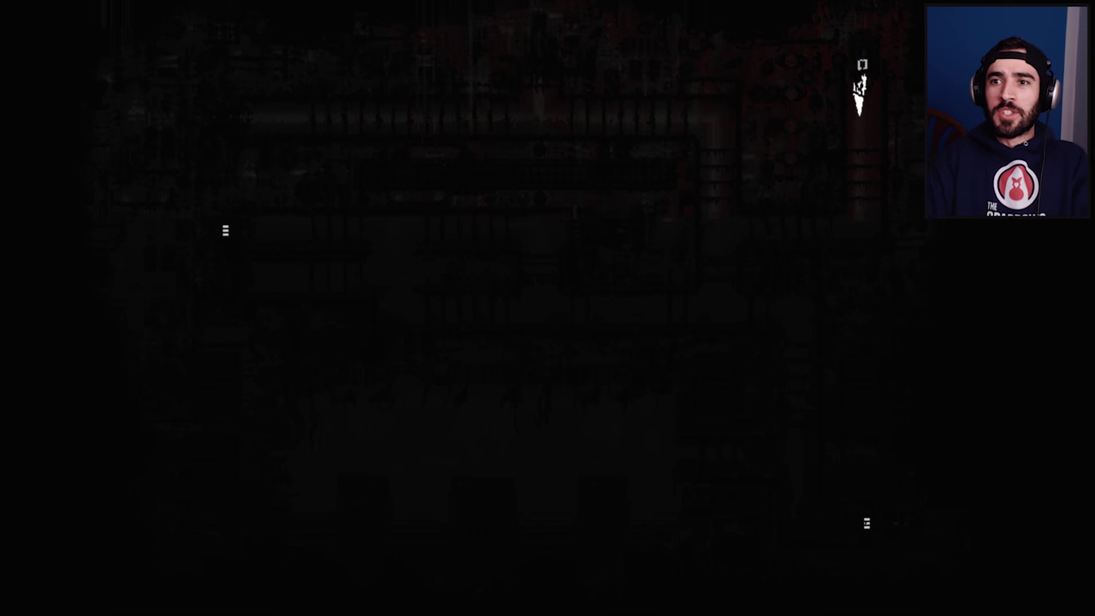
pyautogui.press('space')
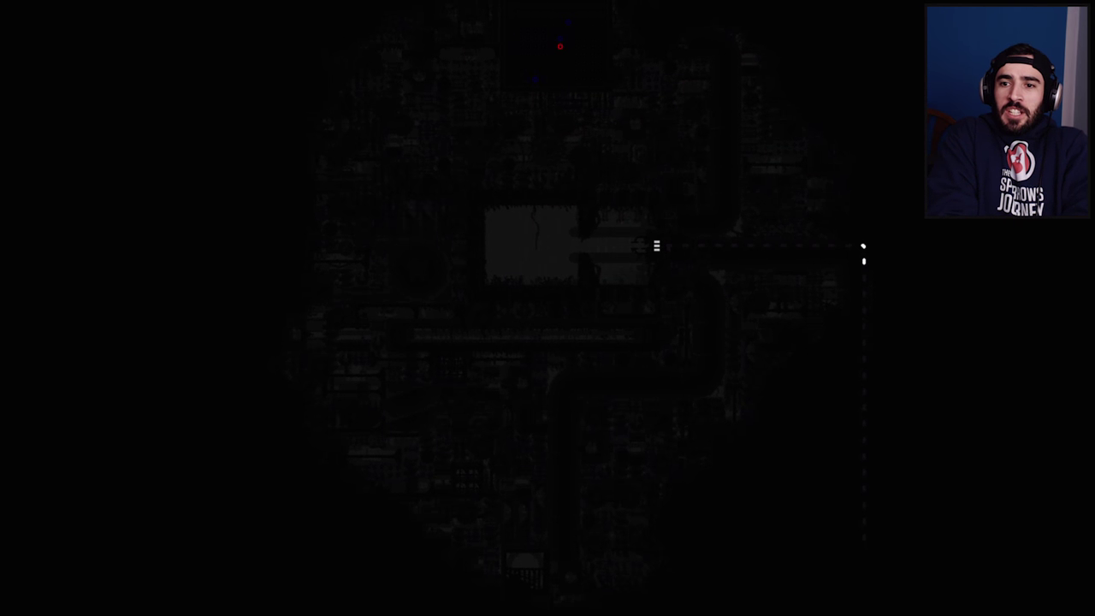
pyautogui.press('Left')
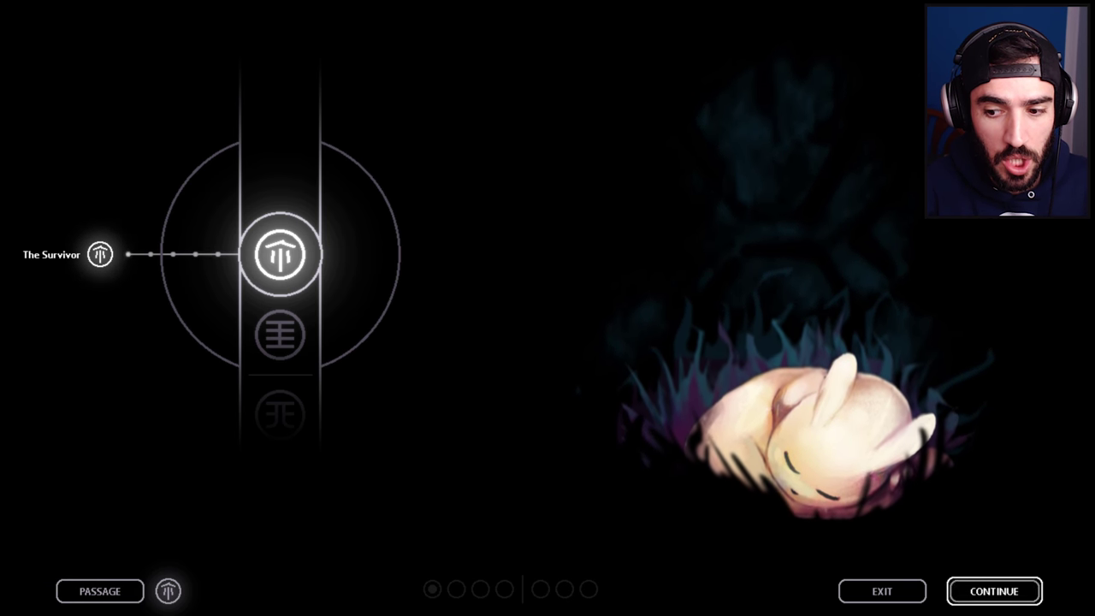
pyautogui.press('Left')
pyautogui.press('Left')
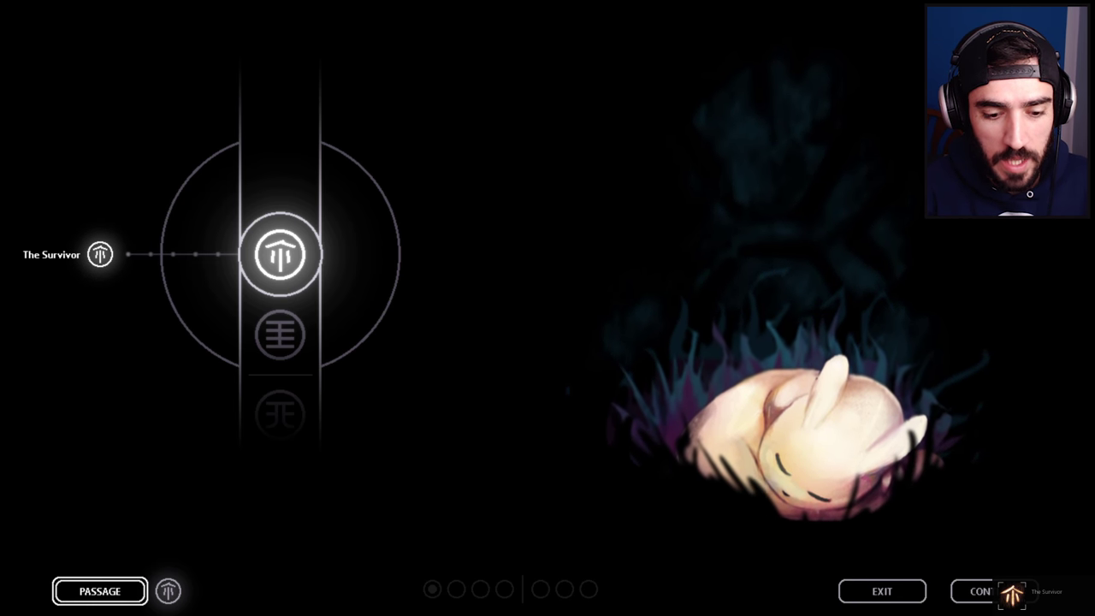
pyautogui.press('Return')
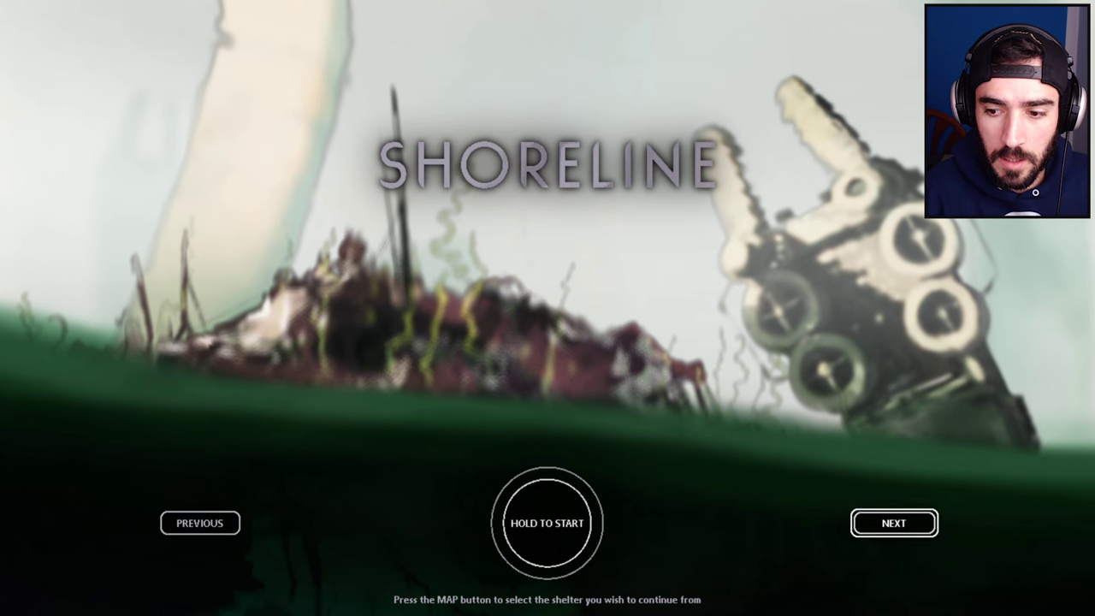
# - Browse the destination regions, then start the new cycle at Shoreline
pyautogui.press('Right')
pyautogui.press('Right')
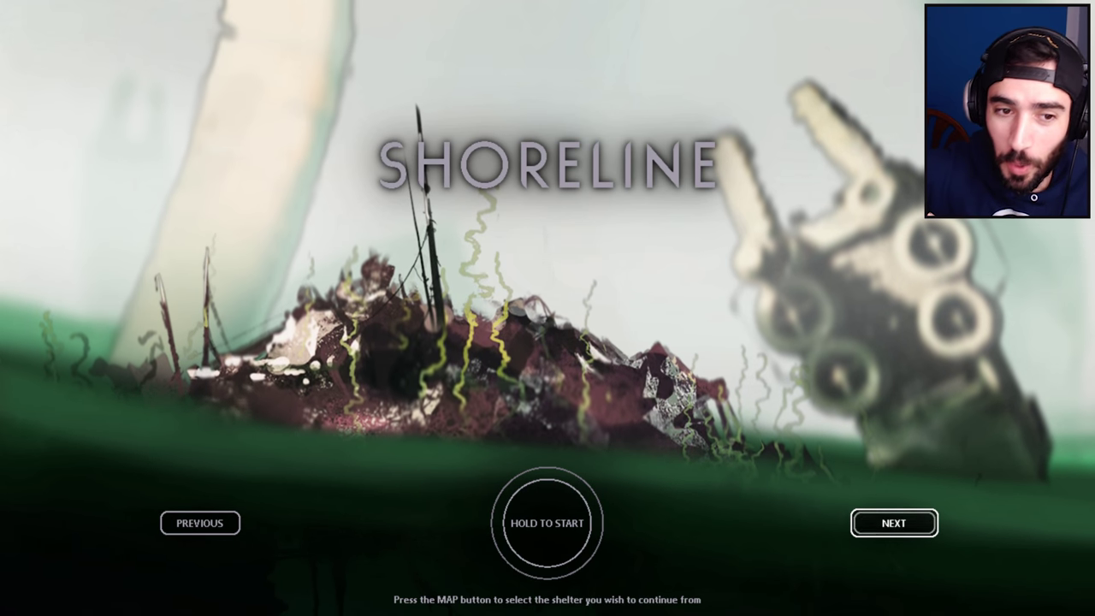
pyautogui.press('Left')
pyautogui.press('Return')
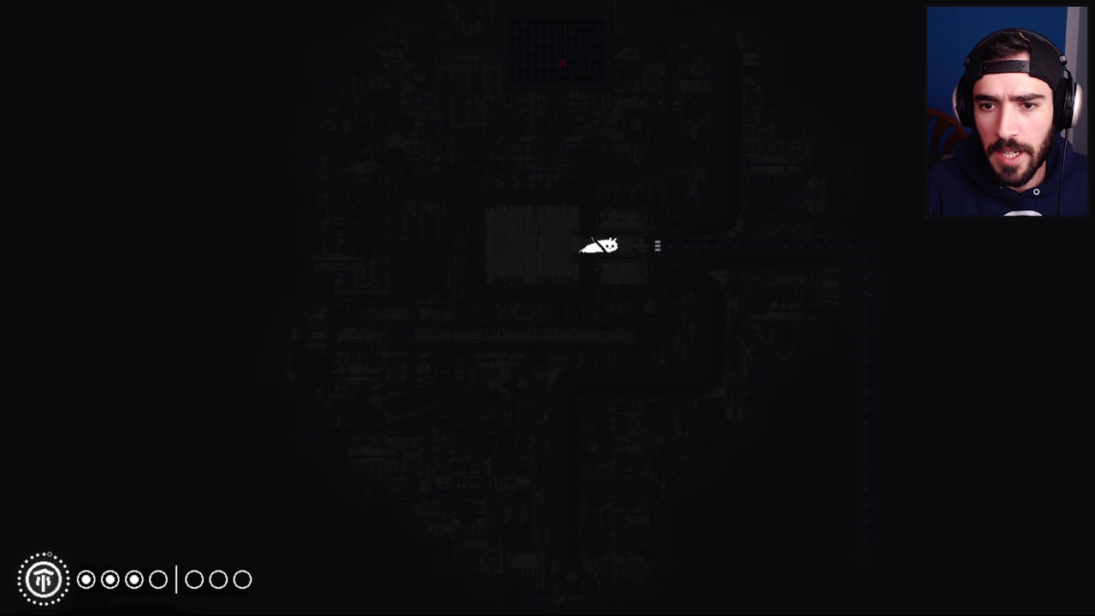
# - Leave the shelter, drop to the floor and head right onto the platform
pyautogui.press('Right')
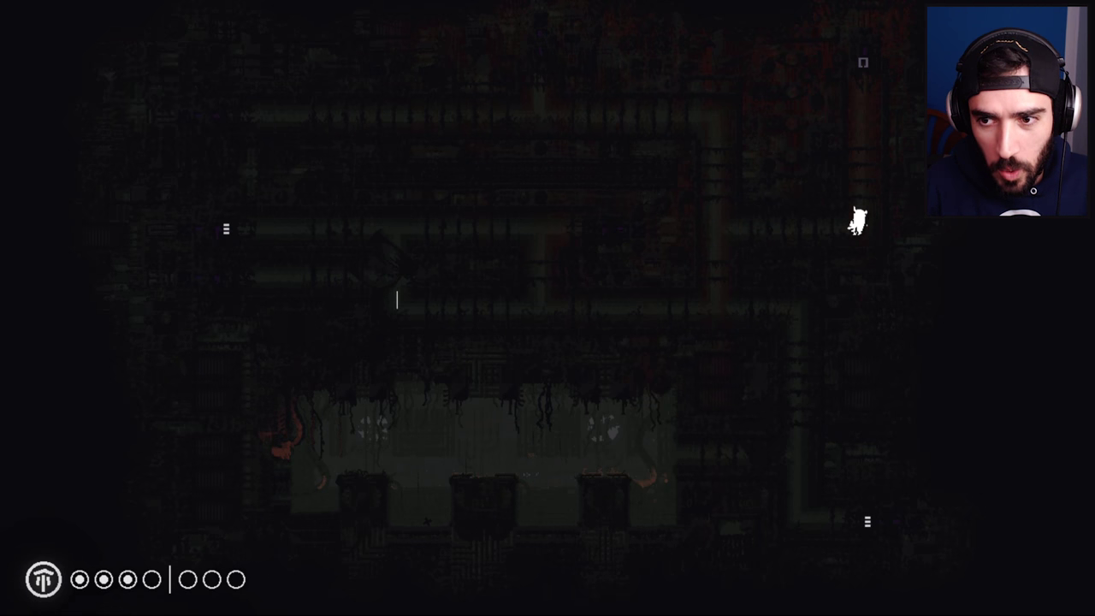
pyautogui.press('Left')
pyautogui.press('Left')
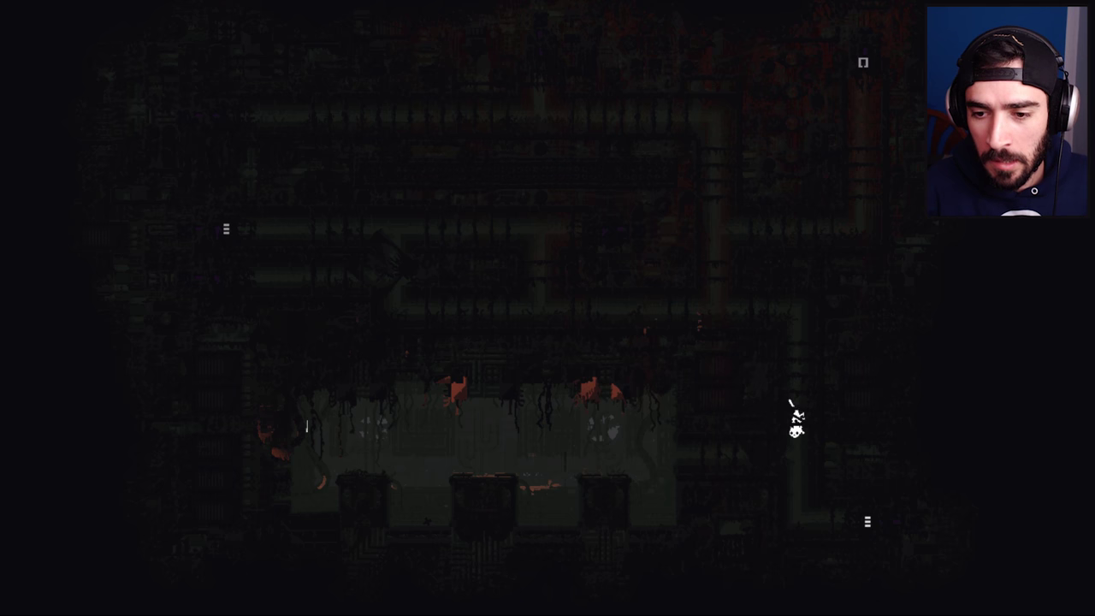
pyautogui.press('Right')
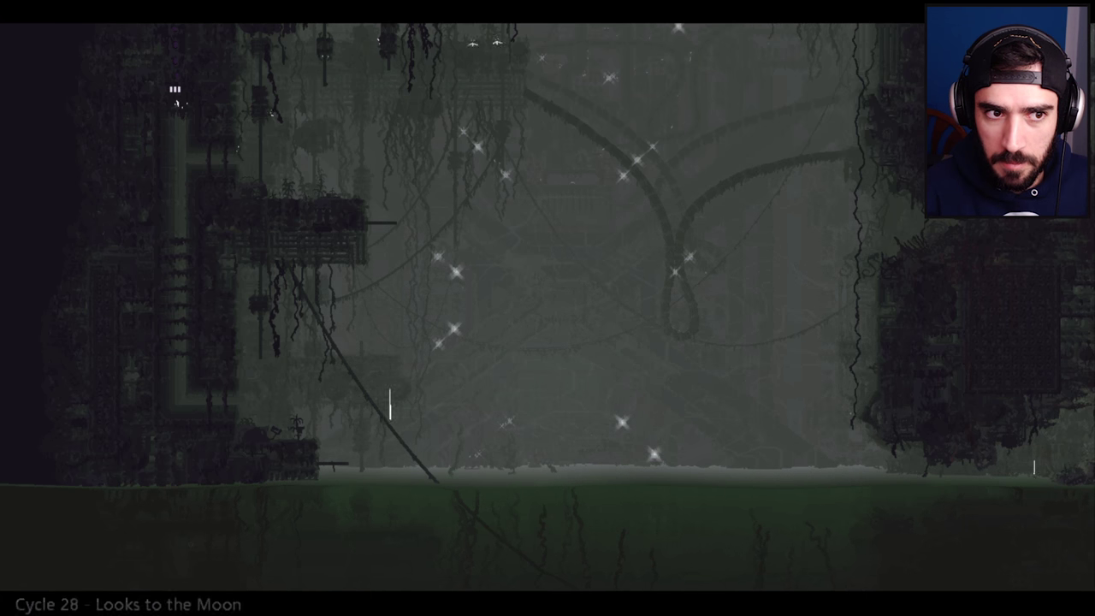
pyautogui.press('Right')
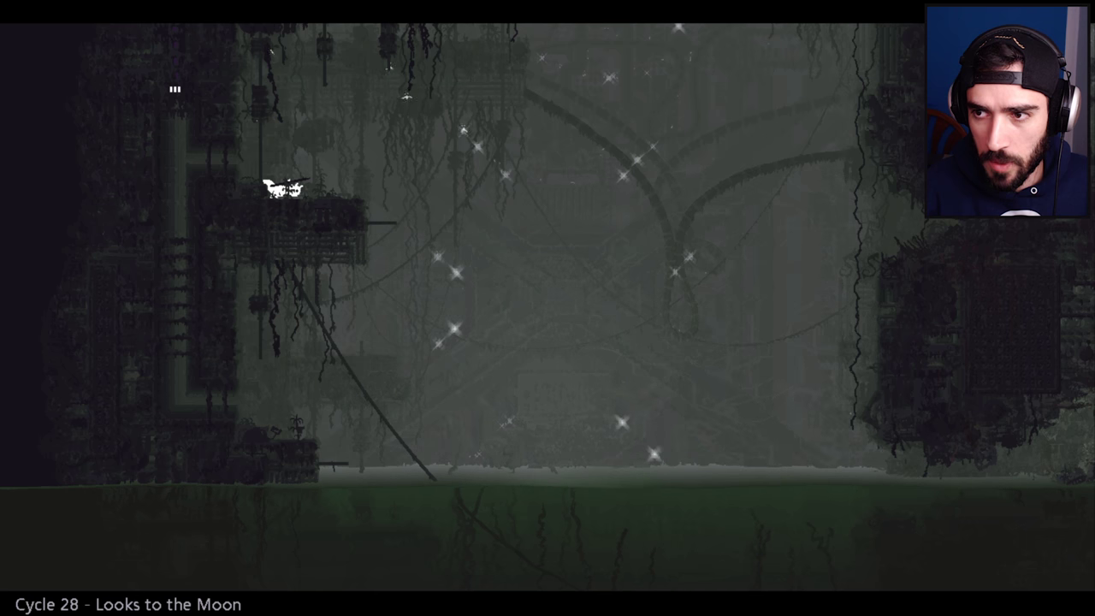
# - Climb the platform poles, swim to the surface and walk right into Moon's chamber
pyautogui.press('Up')
pyautogui.press('Up')
pyautogui.press('Right')
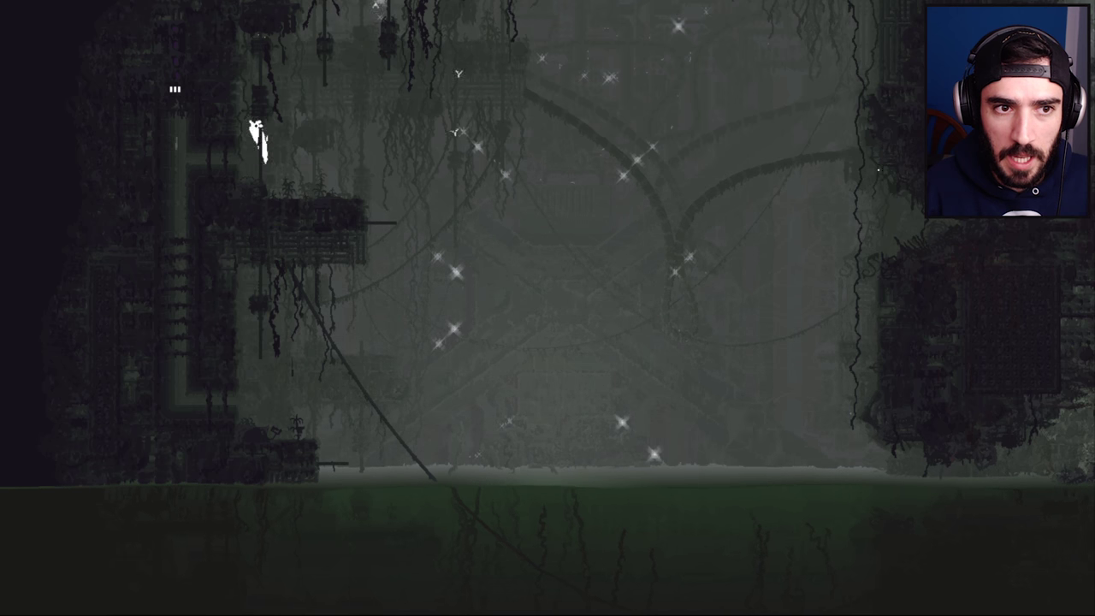
pyautogui.press('Down')
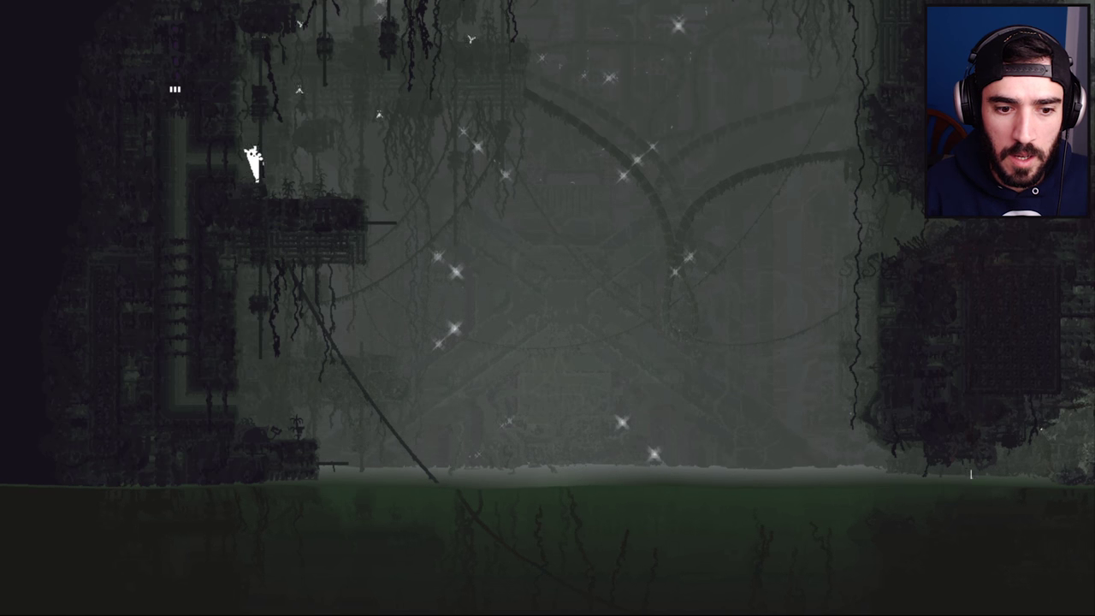
pyautogui.press('Left')
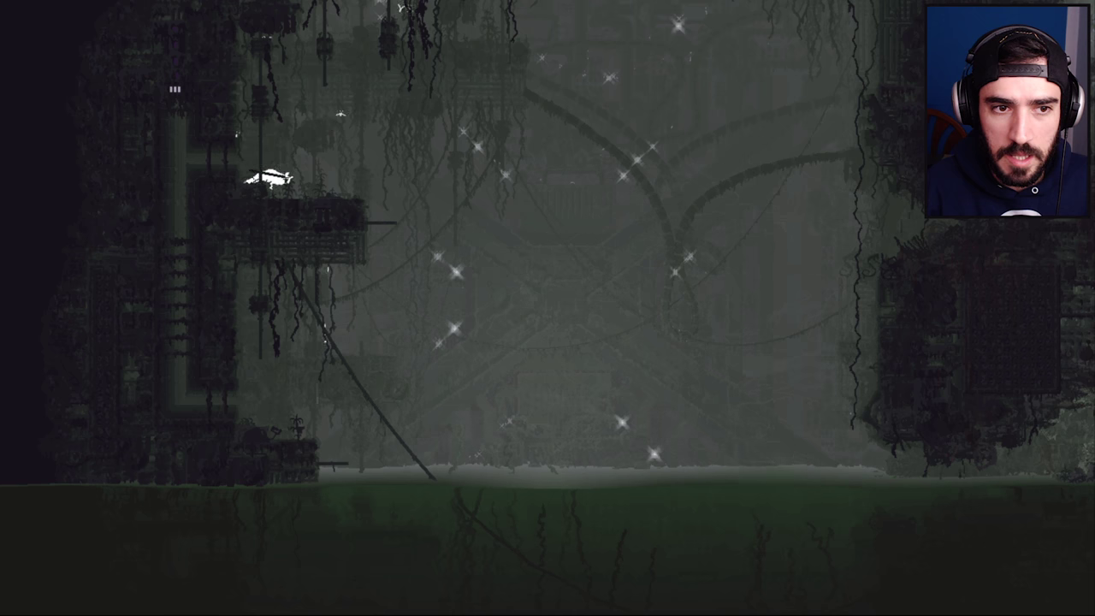
pyautogui.press('Right')
pyautogui.press('Right')
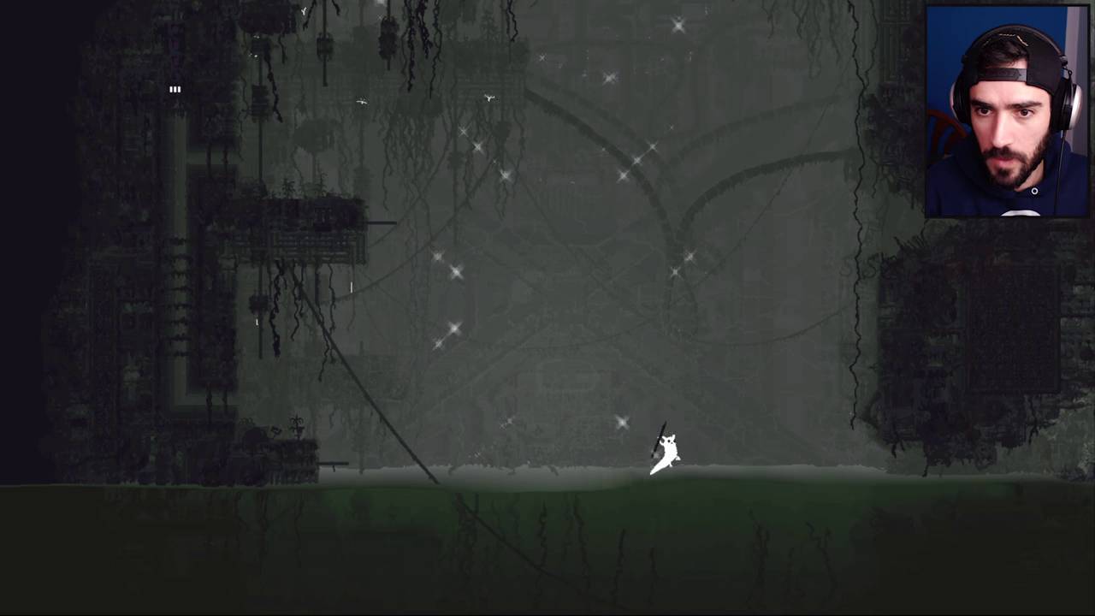
pyautogui.press('Right')
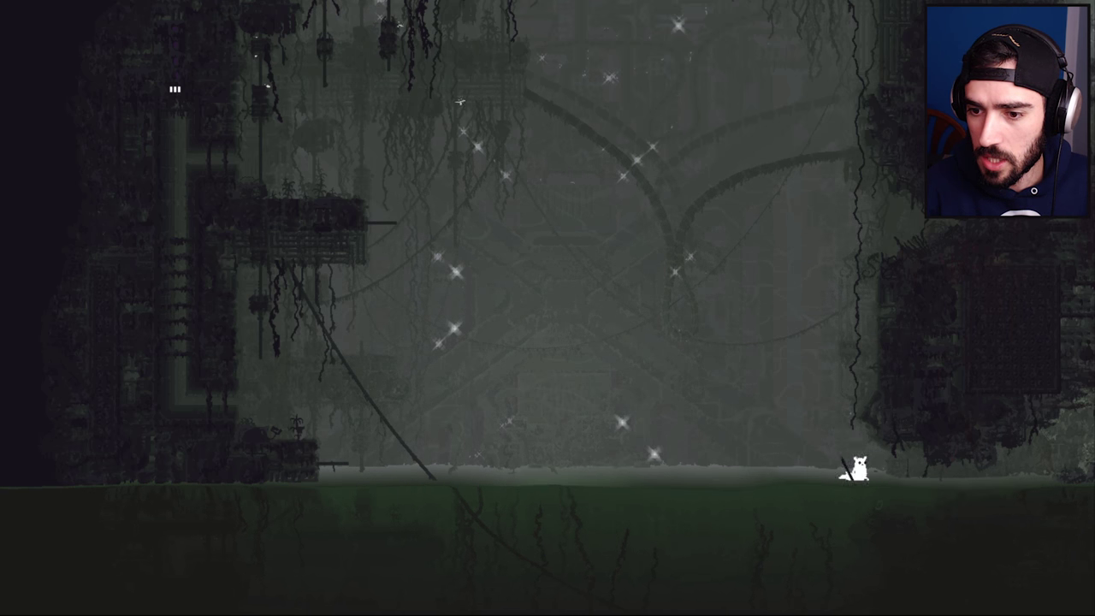
pyautogui.press('Right')
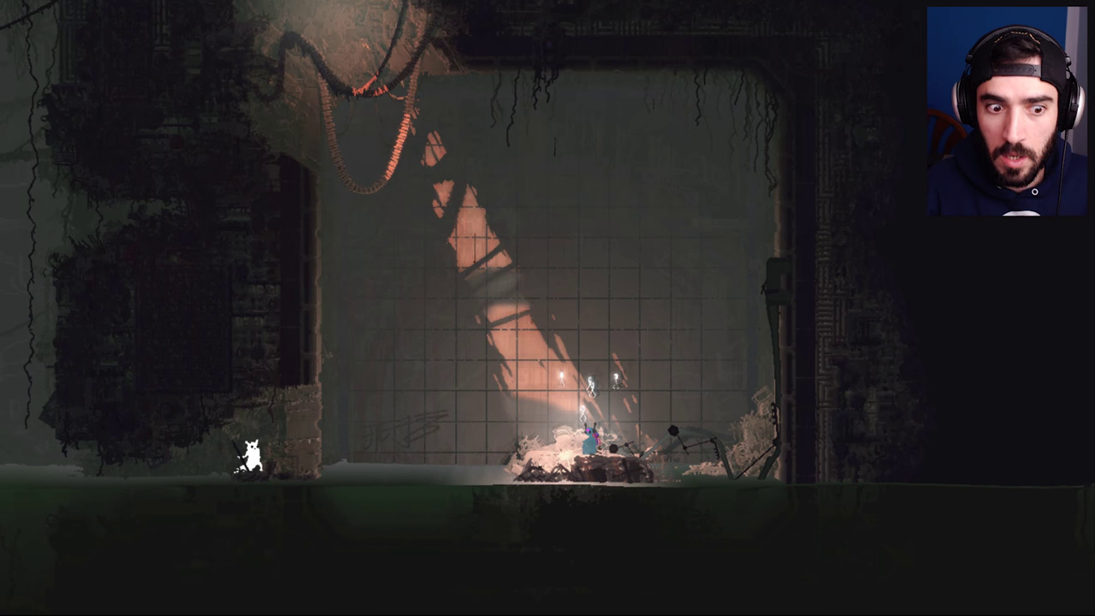
pyautogui.press('Right')
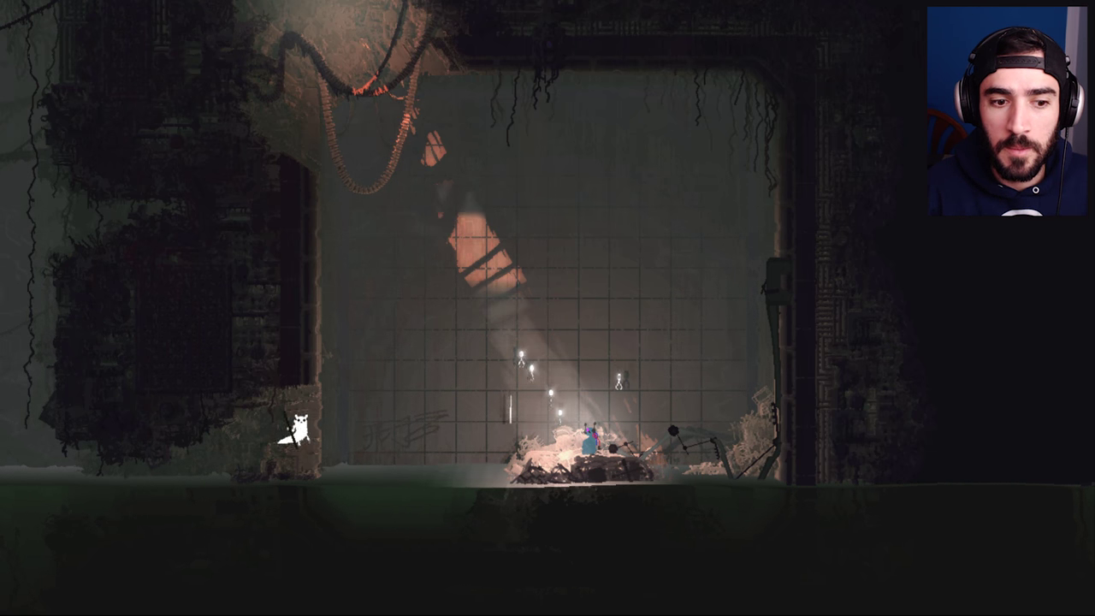
pyautogui.press('Right')
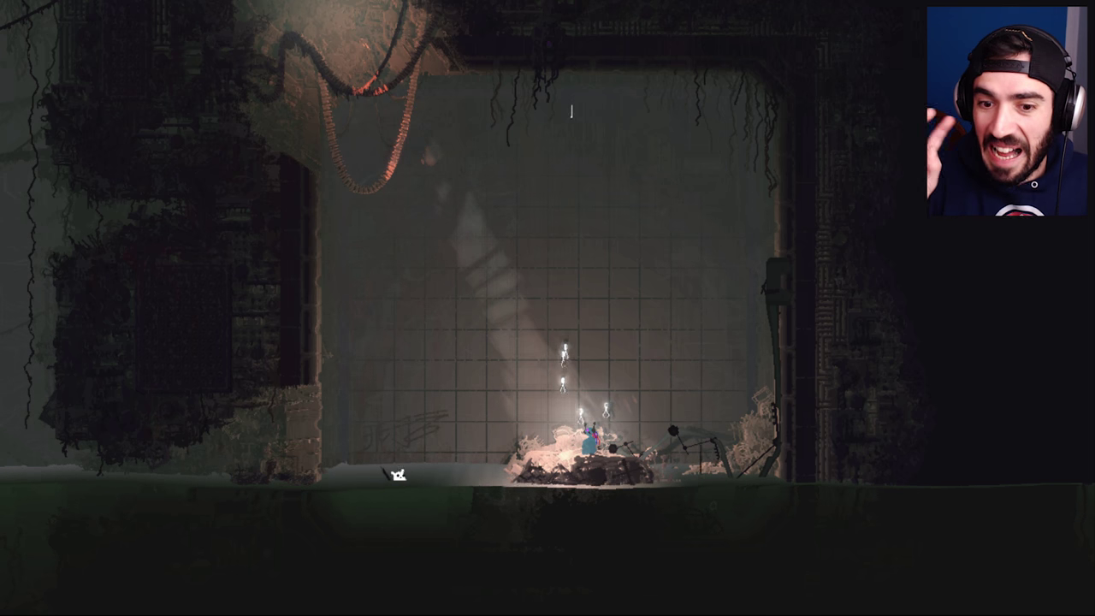
pyautogui.press('Right')
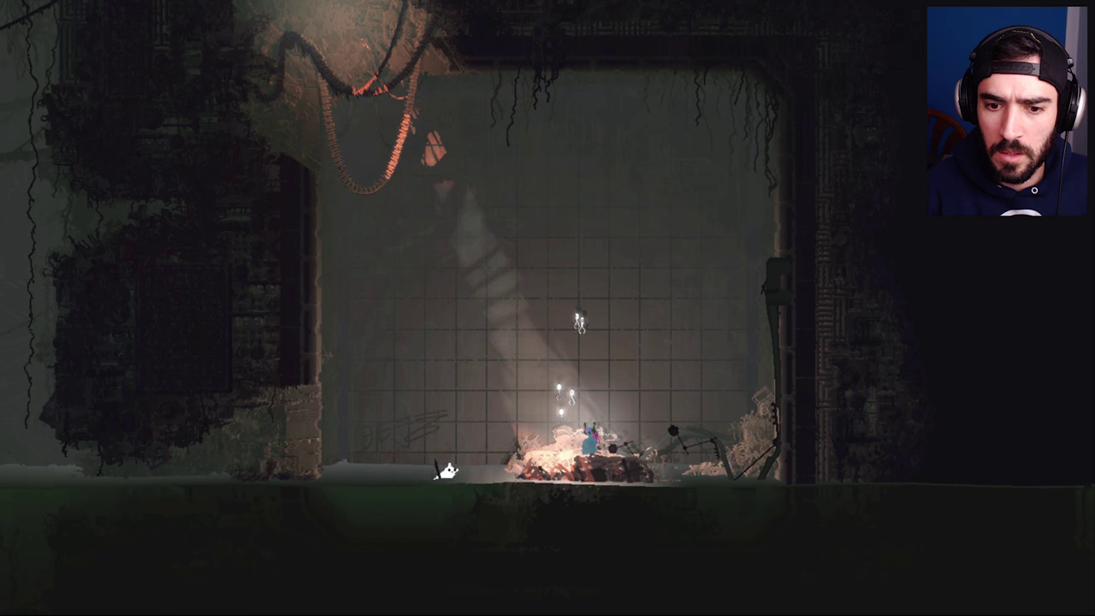
pyautogui.press('Right')
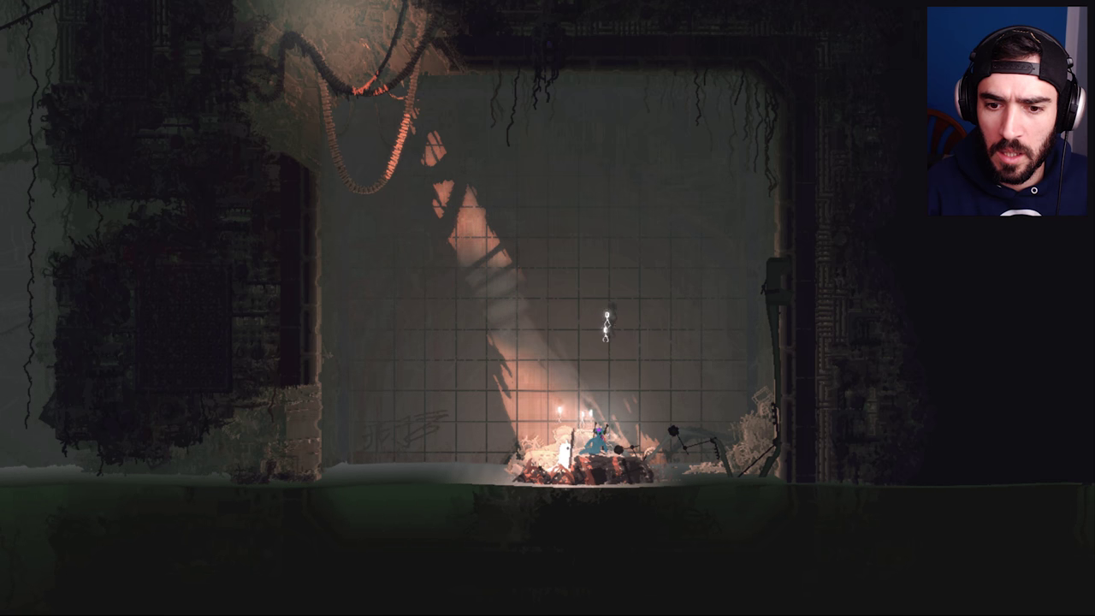
pyautogui.press('Right')
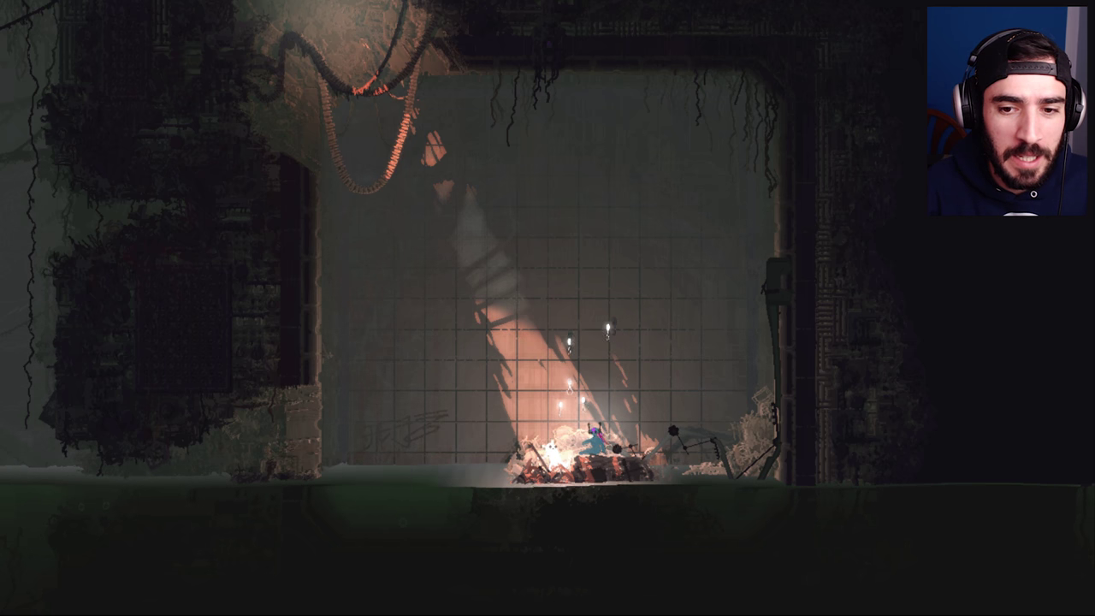
pyautogui.press('Left')
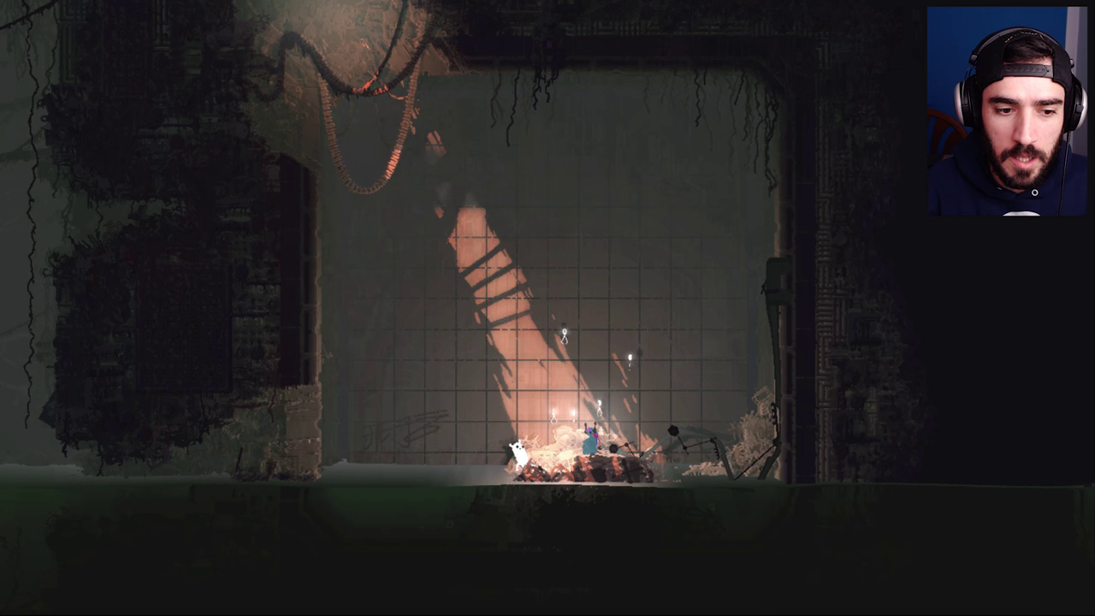
pyautogui.press('Right')
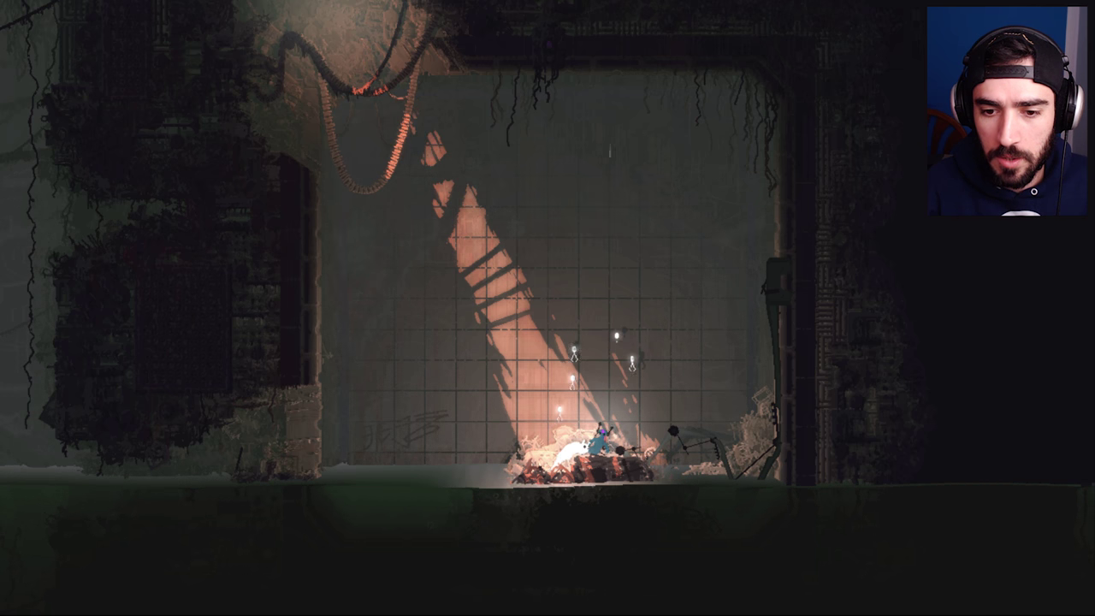
pyautogui.press('Right')
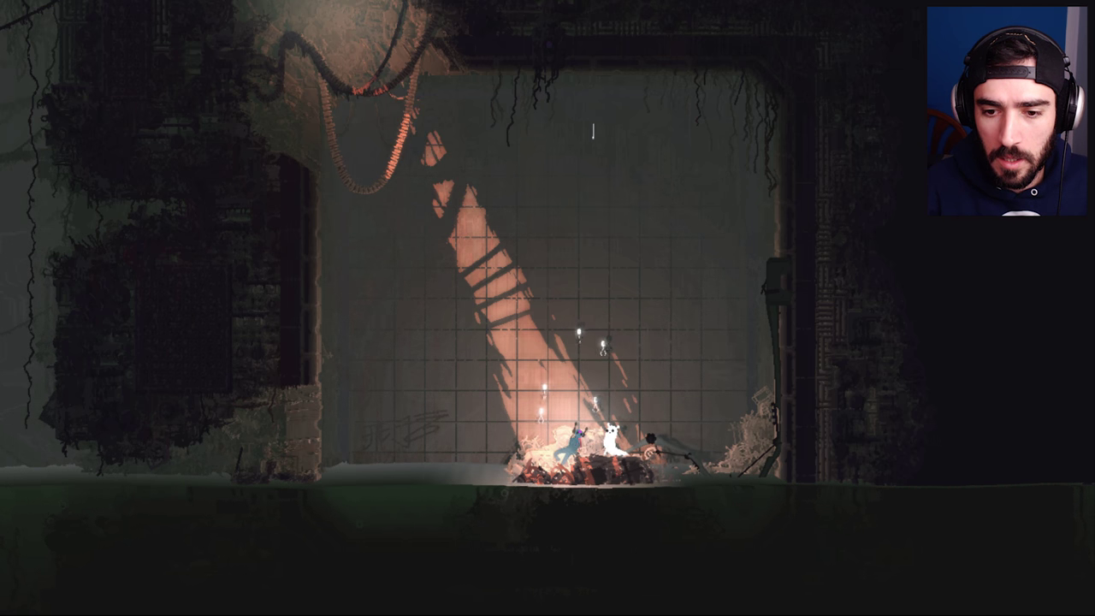
pyautogui.press('Left')
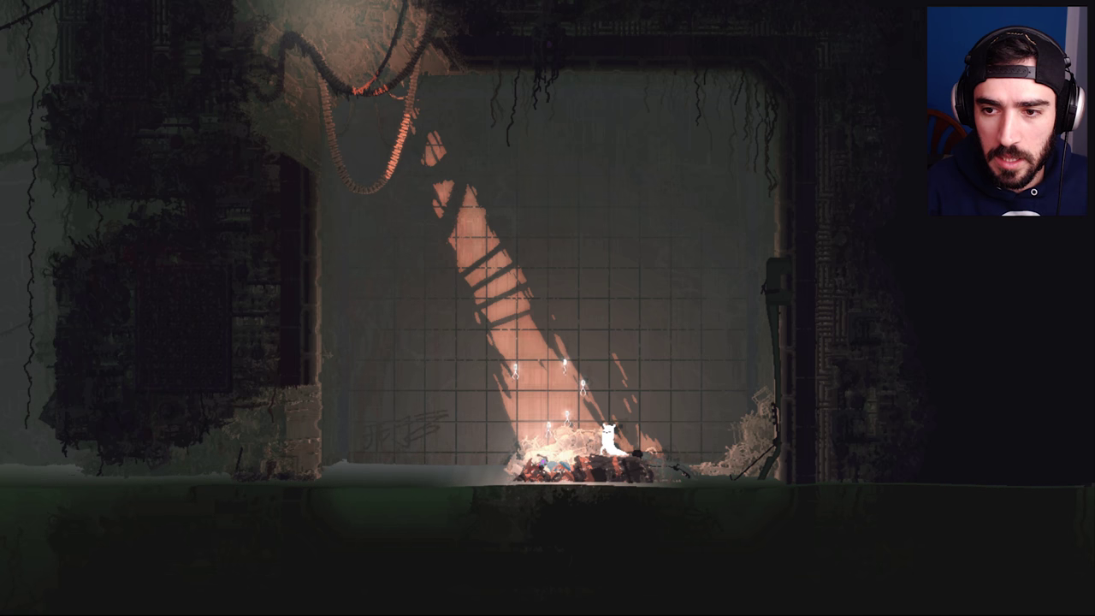
pyautogui.press('Left')
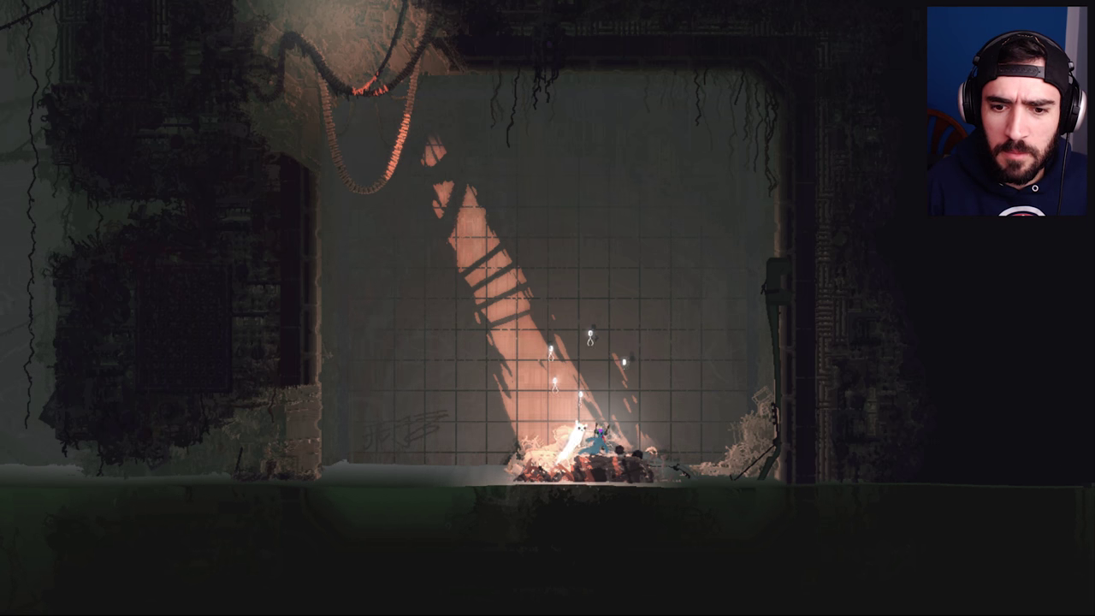
pyautogui.press('Right')
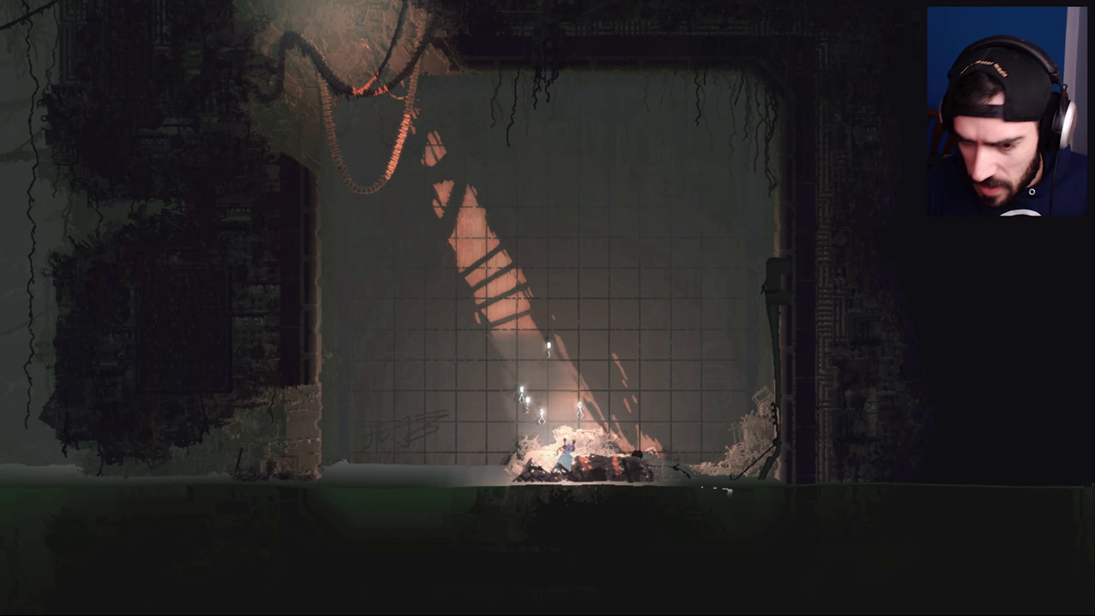
pyautogui.press('Up')
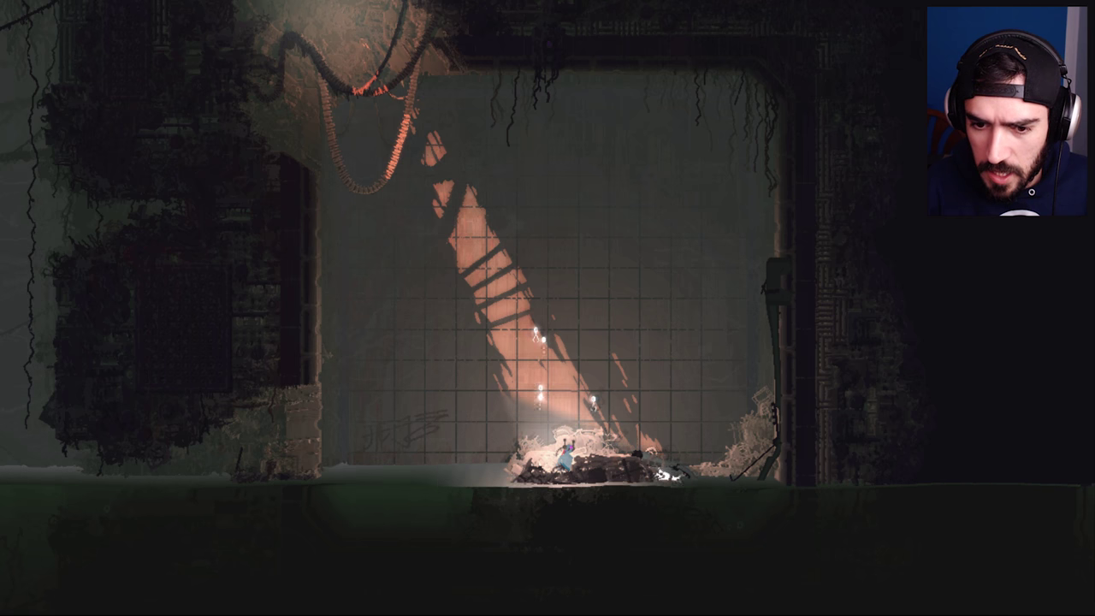
pyautogui.press('Up')
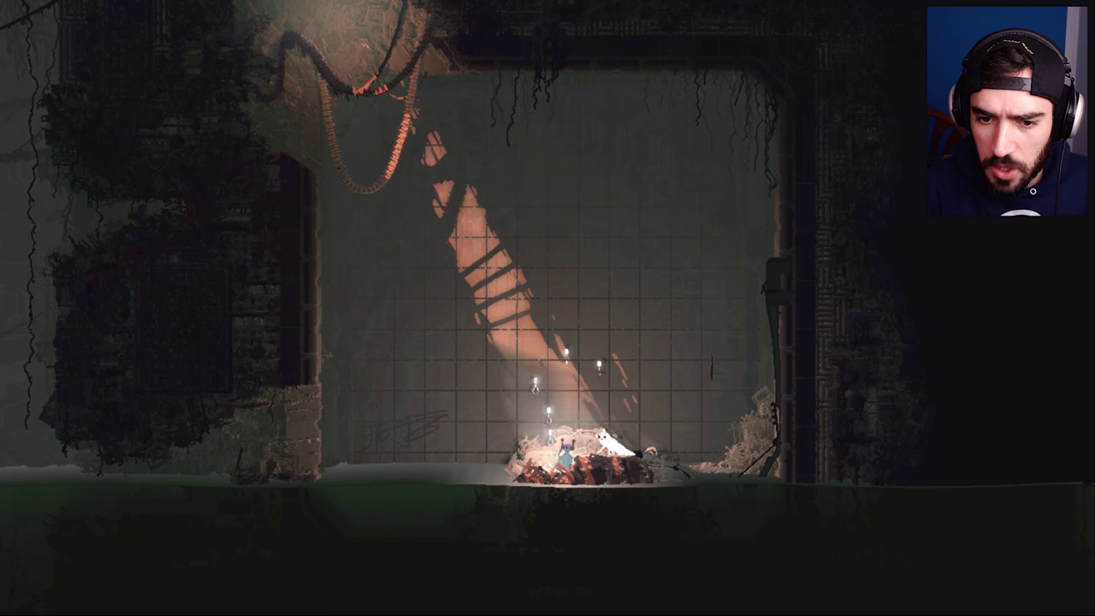
pyautogui.press('Right')
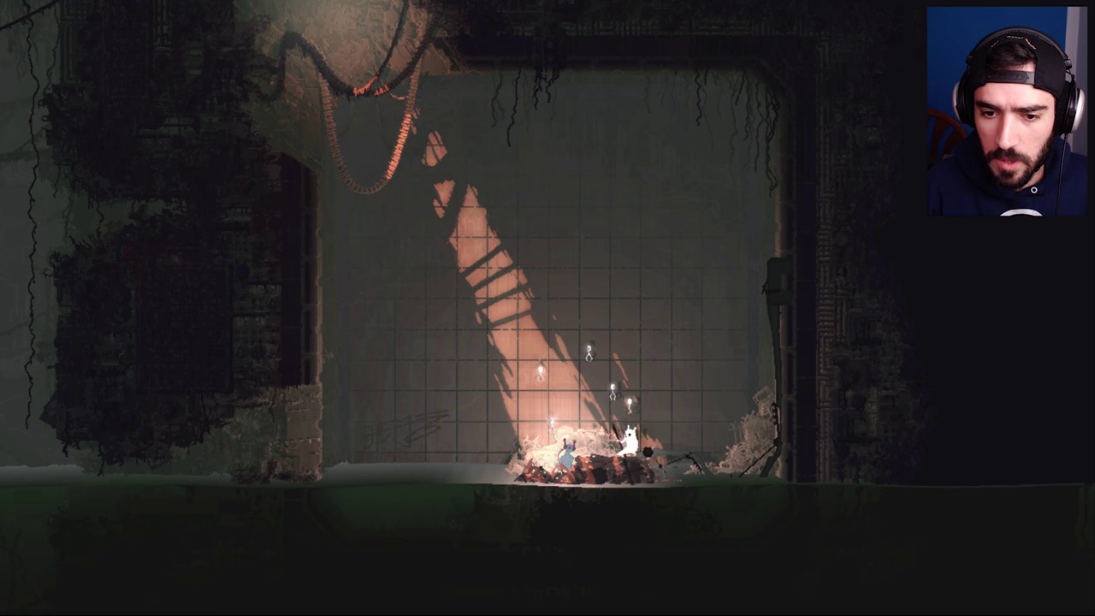
pyautogui.press('Left')
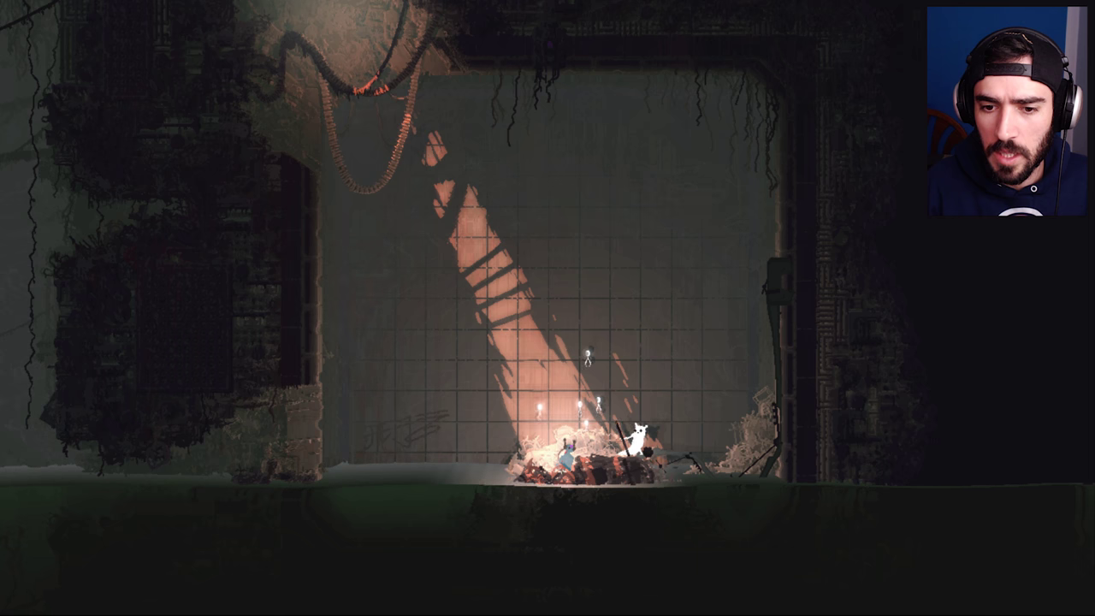
pyautogui.press('z')
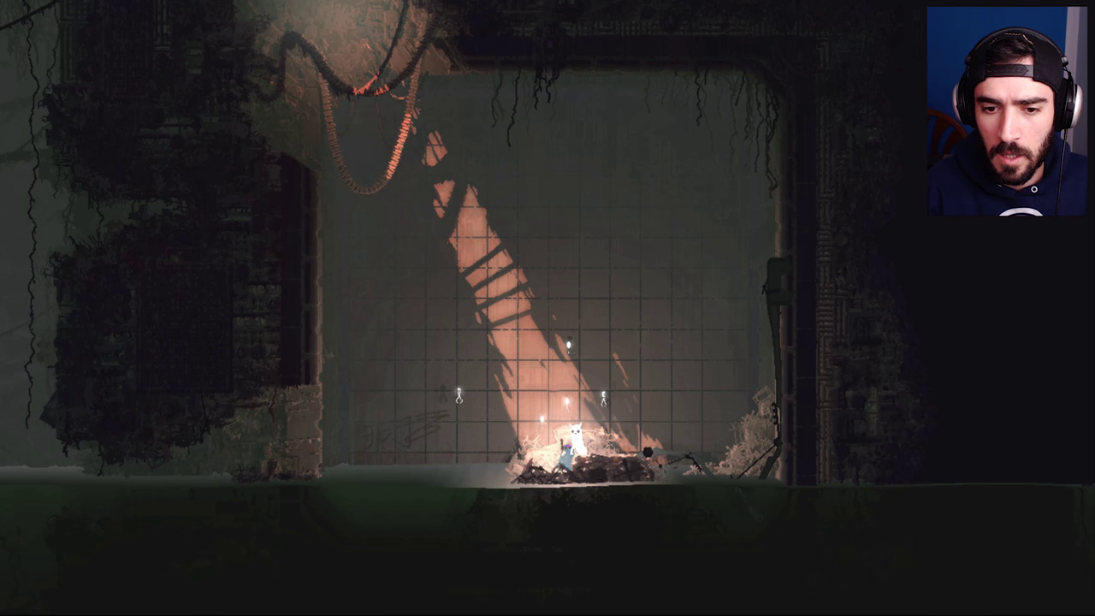
pyautogui.press('Left')
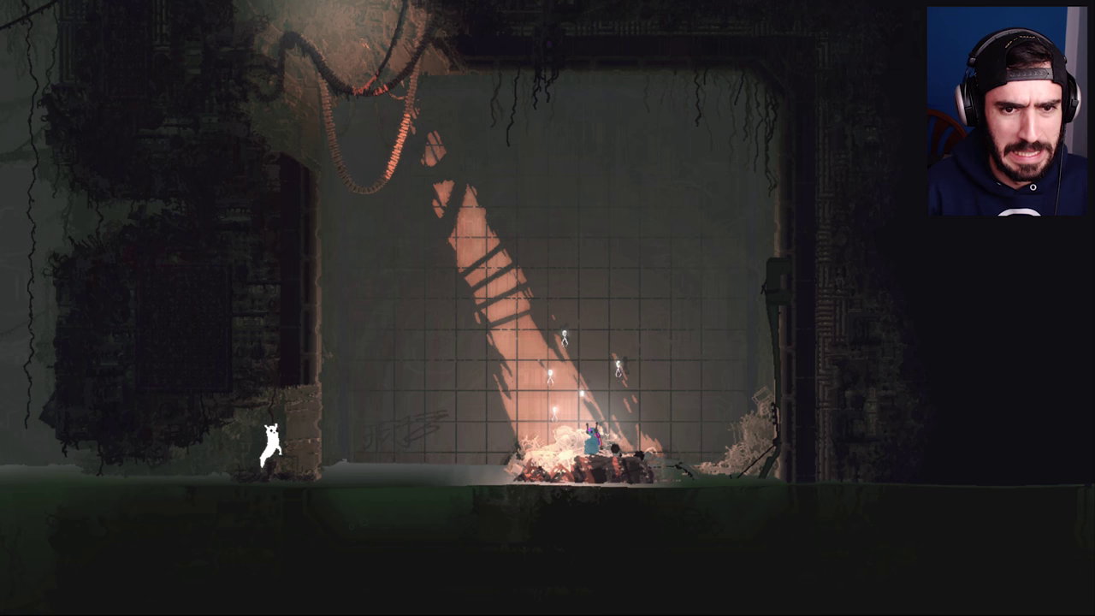
pyautogui.press('Right')
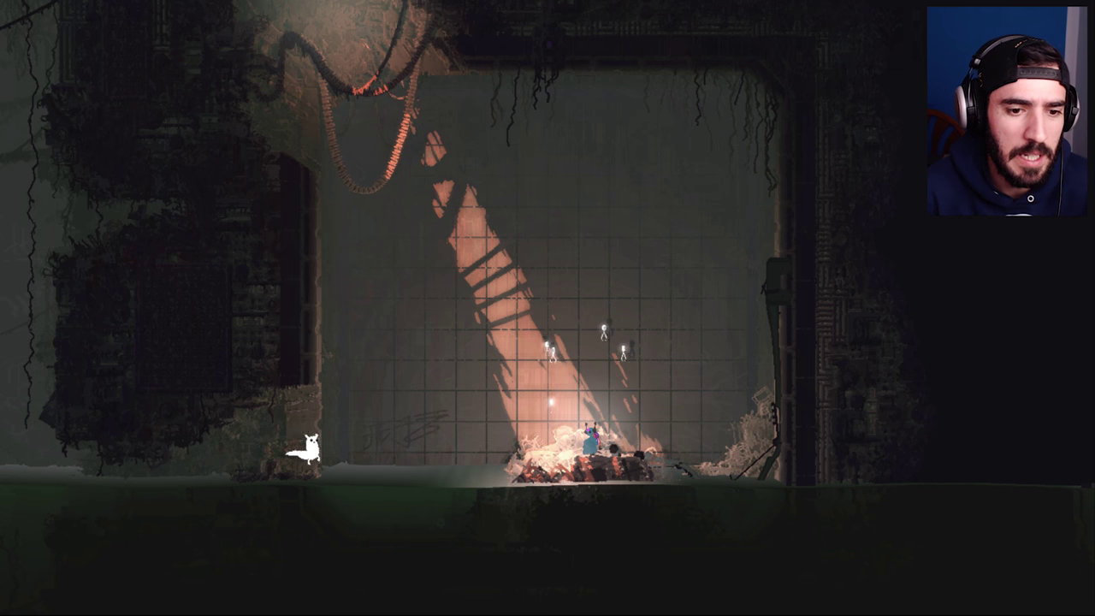
pyautogui.press('Right')
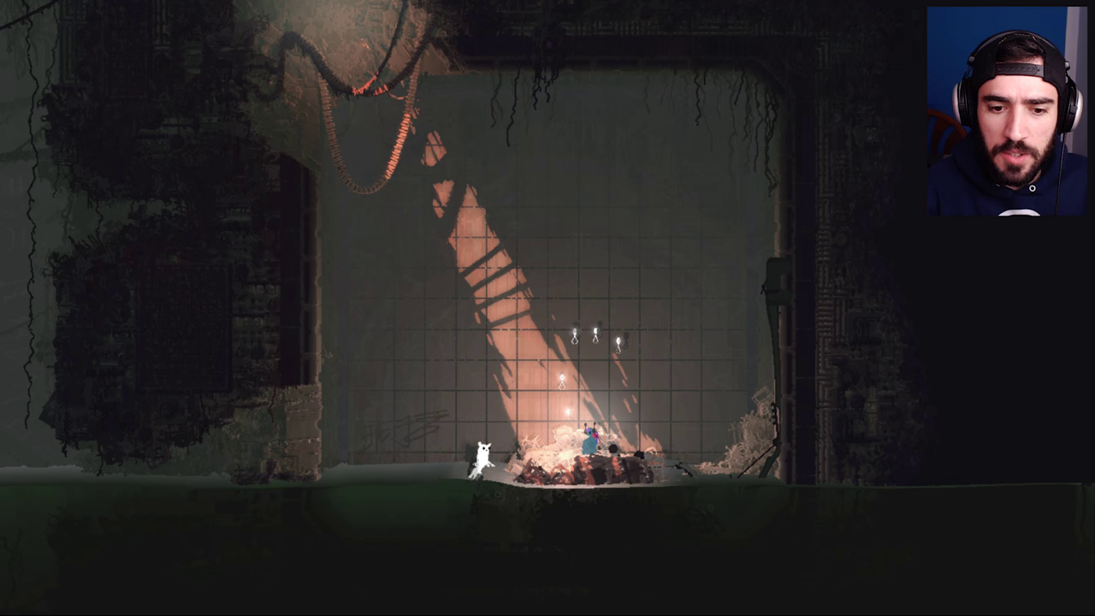
pyautogui.press('Left')
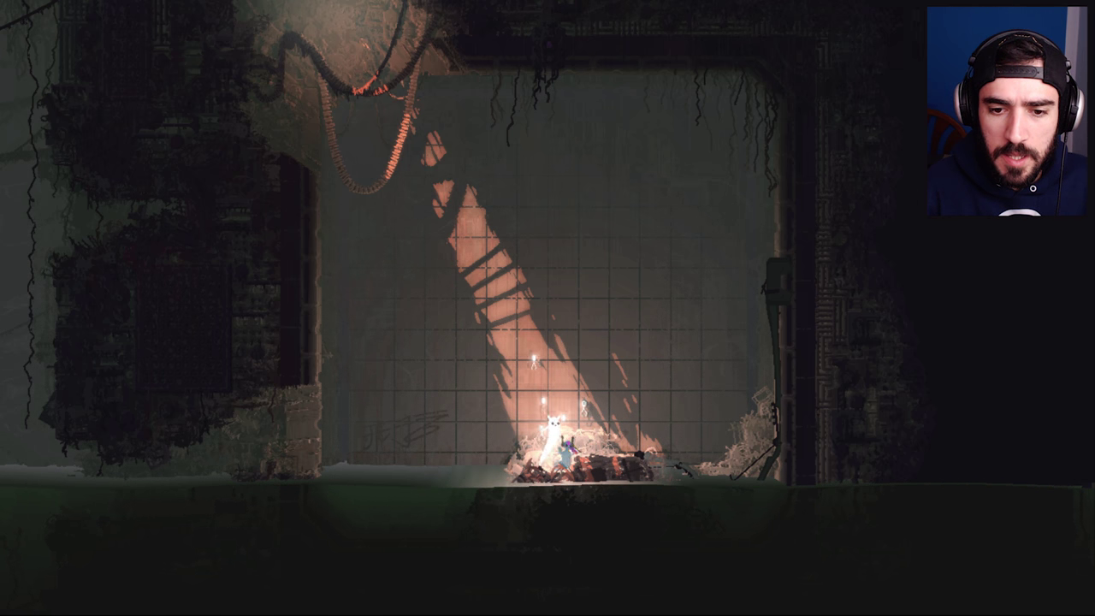
pyautogui.press('Left')
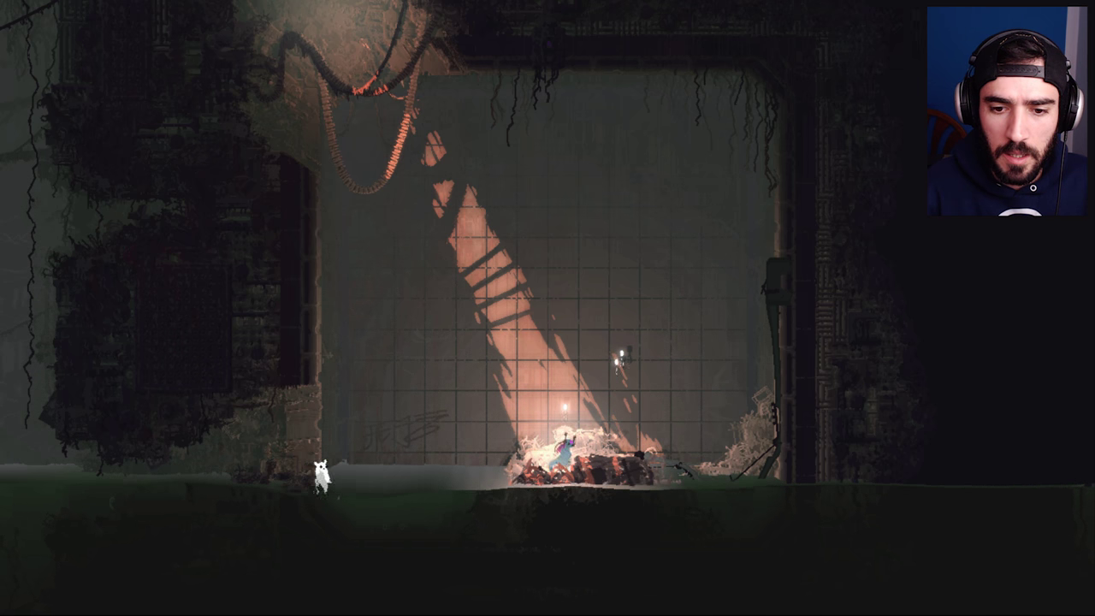
pyautogui.press('Left')
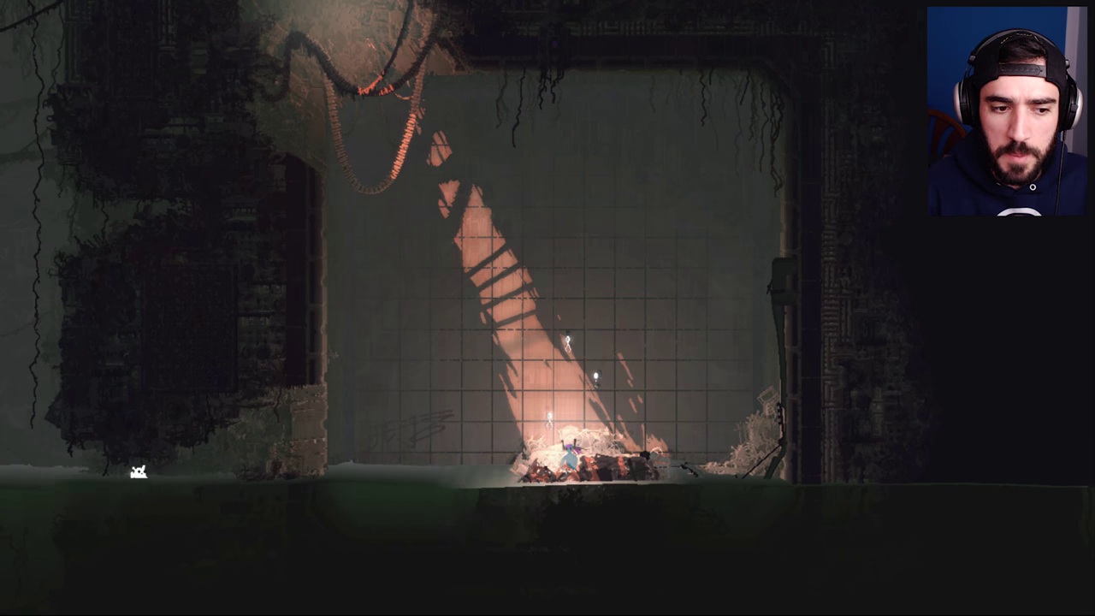
pyautogui.press('Left')
pyautogui.press('Left')
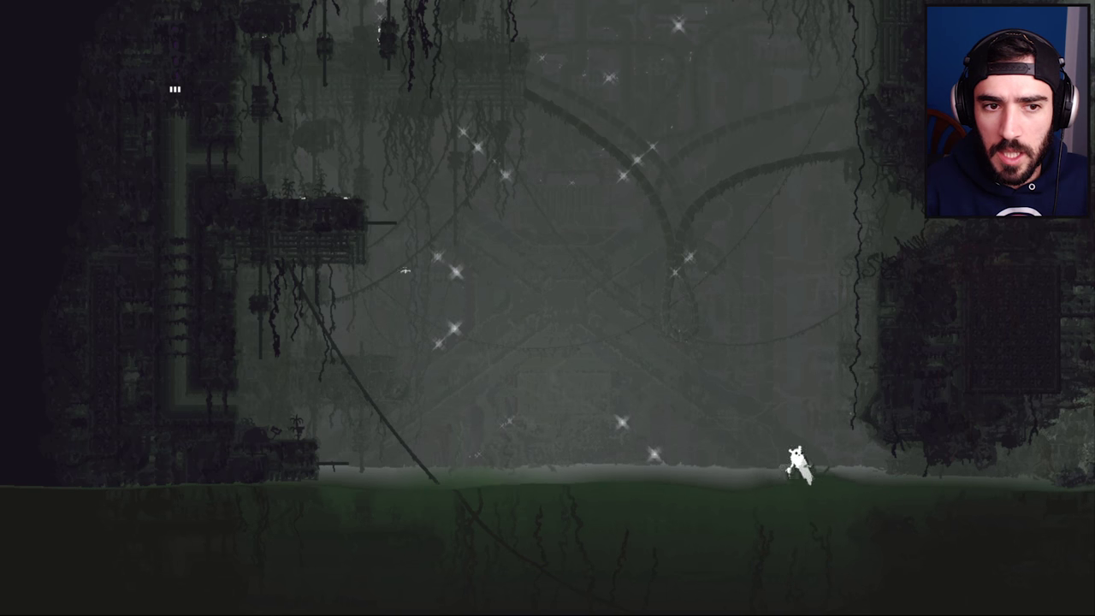
pyautogui.press('Left')
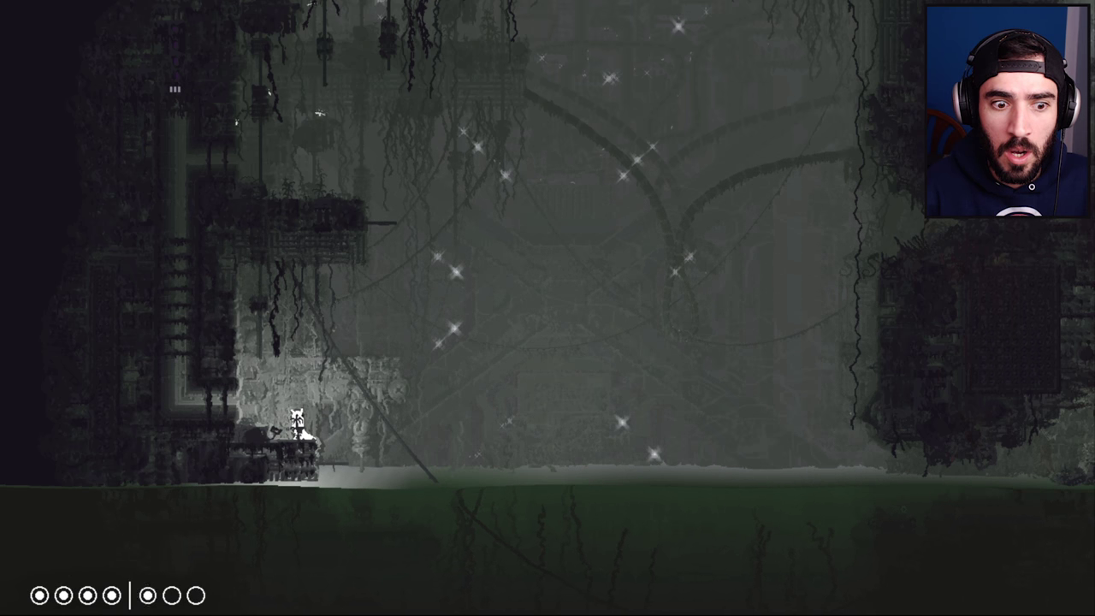
pyautogui.press('Right')
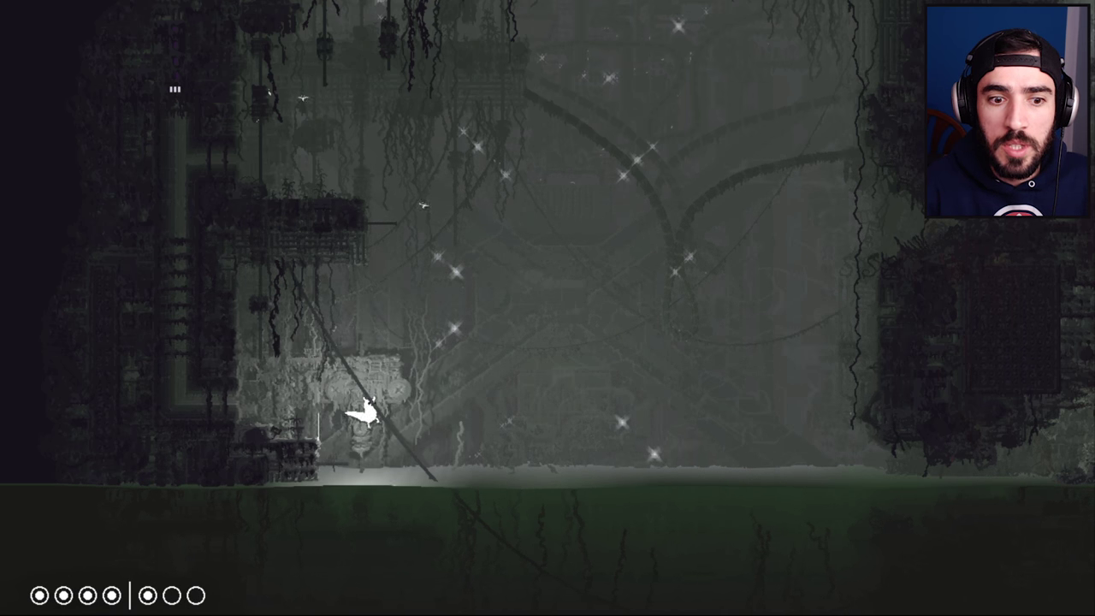
pyautogui.press('Right')
pyautogui.press('Right')
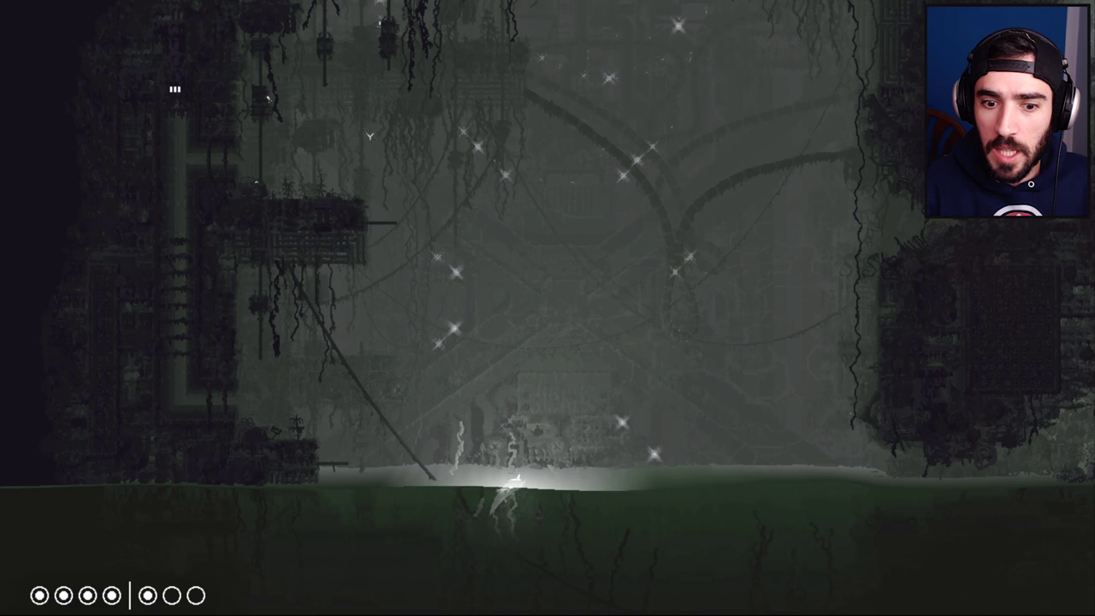
pyautogui.press('Right')
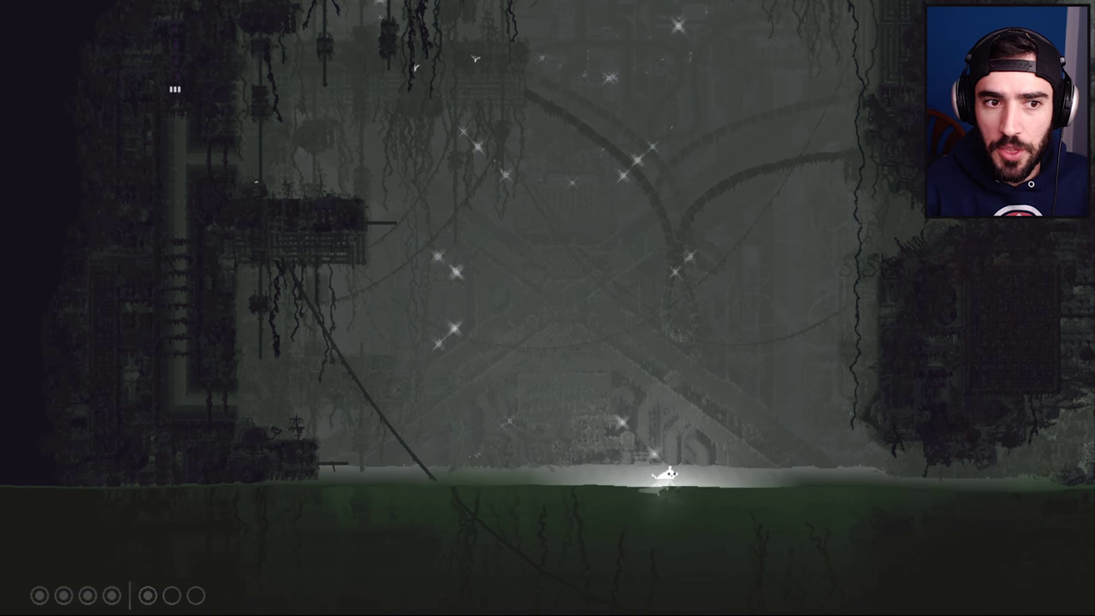
pyautogui.press('Right')
pyautogui.press('Right')
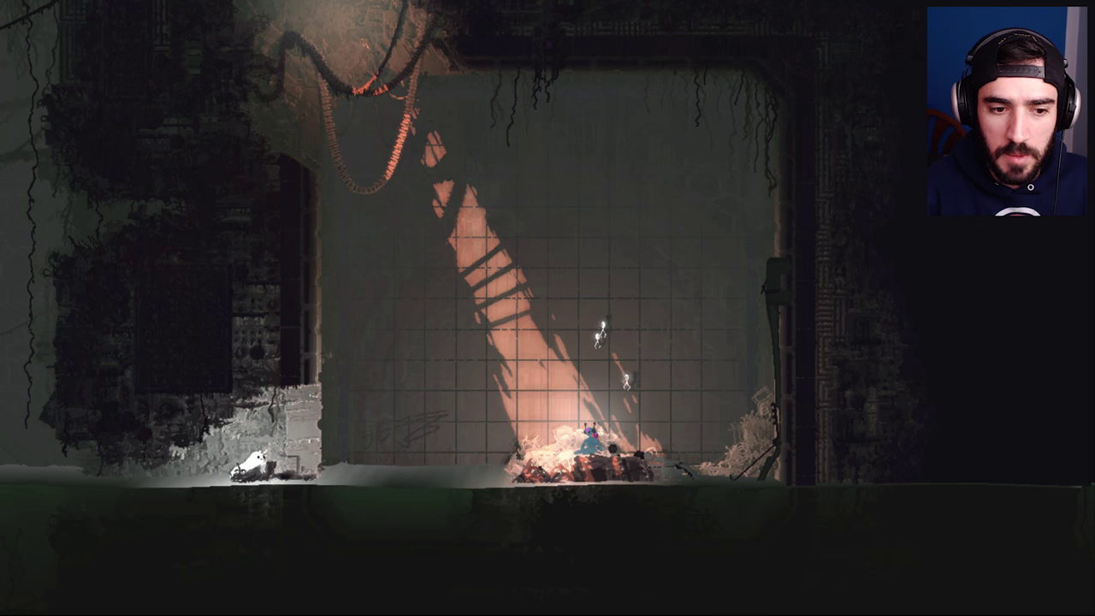
pyautogui.press('Right')
pyautogui.press('Right')
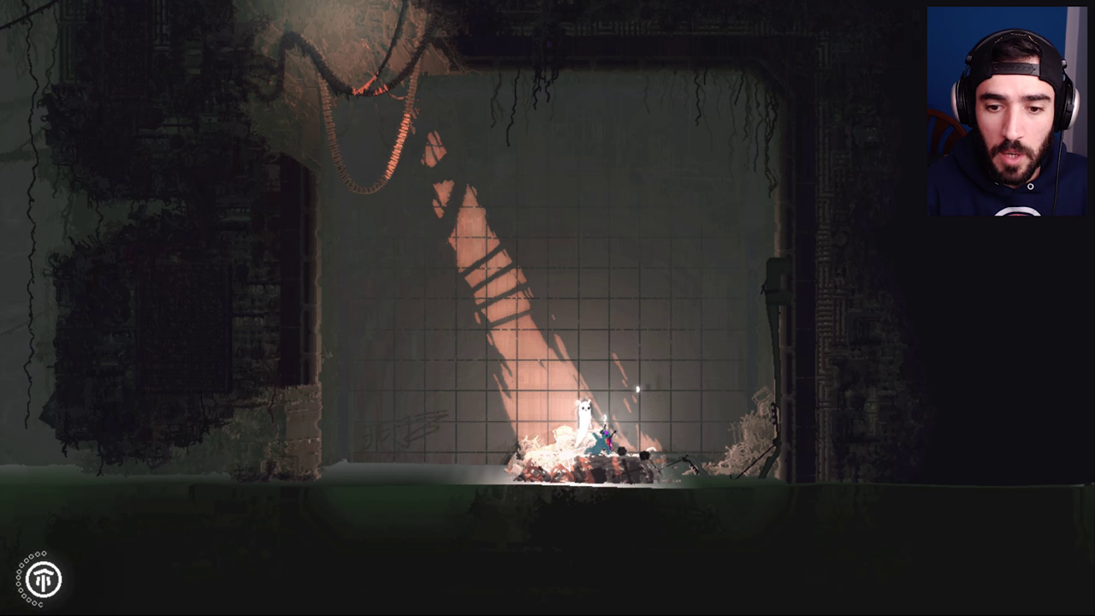
pyautogui.press('Down')
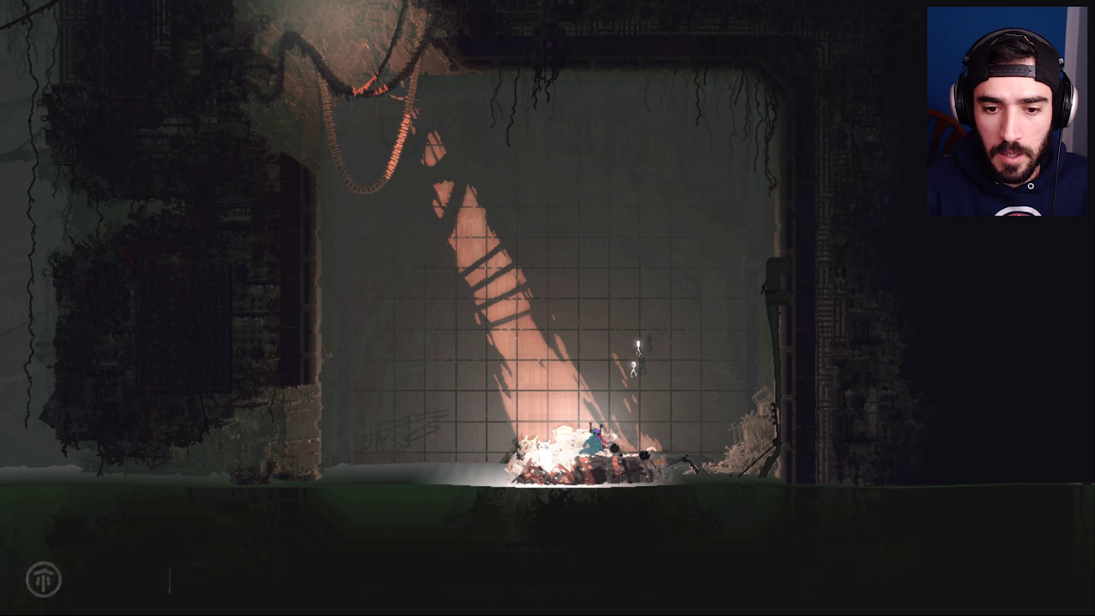
pyautogui.press('Left')
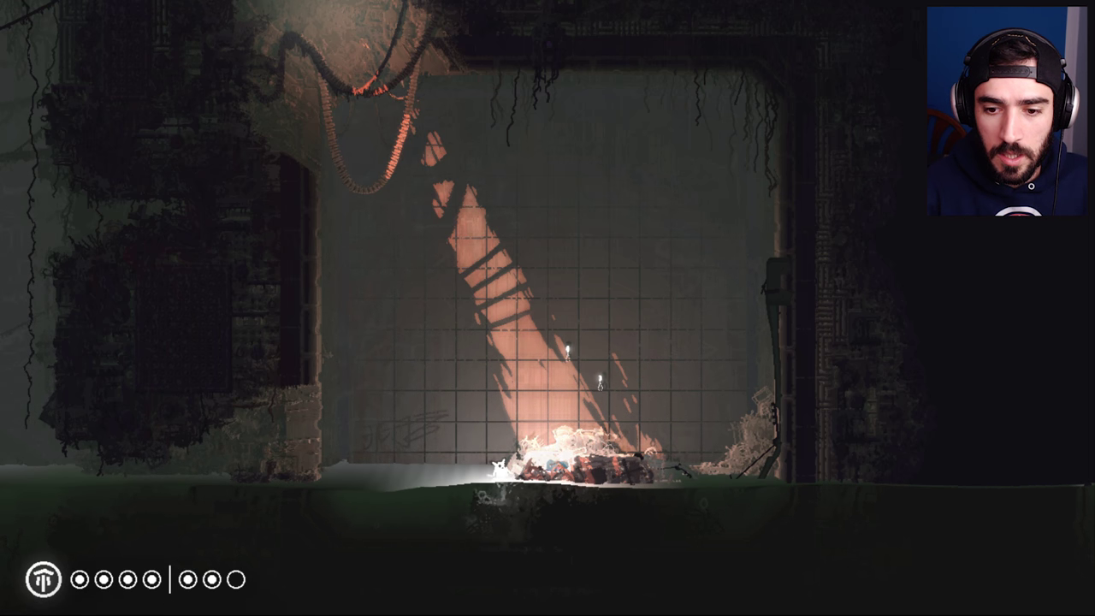
pyautogui.press('Right')
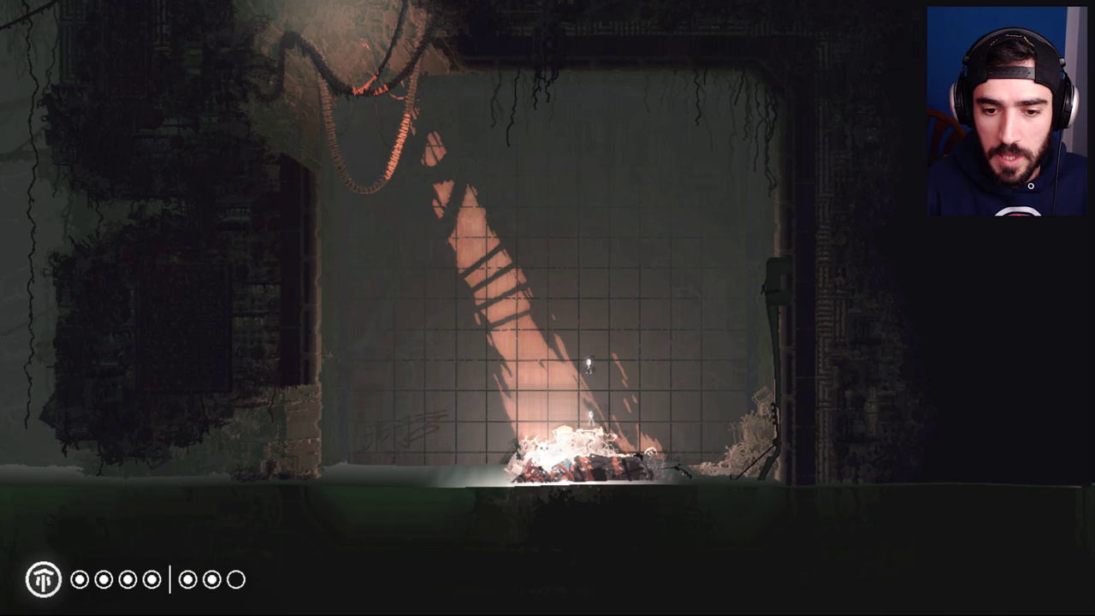
pyautogui.press('Right')
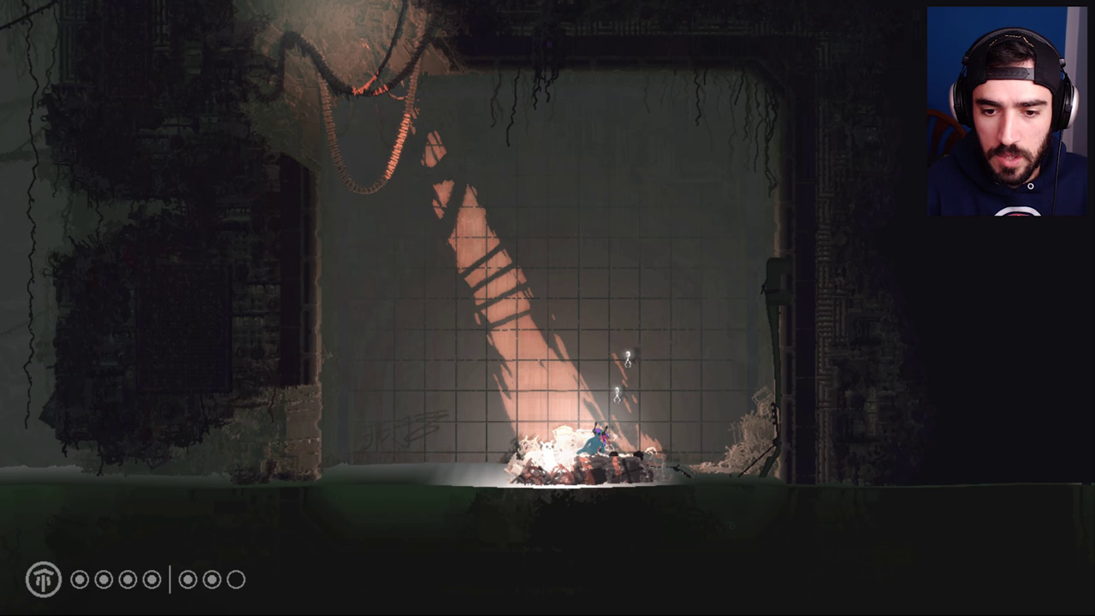
pyautogui.press('Right')
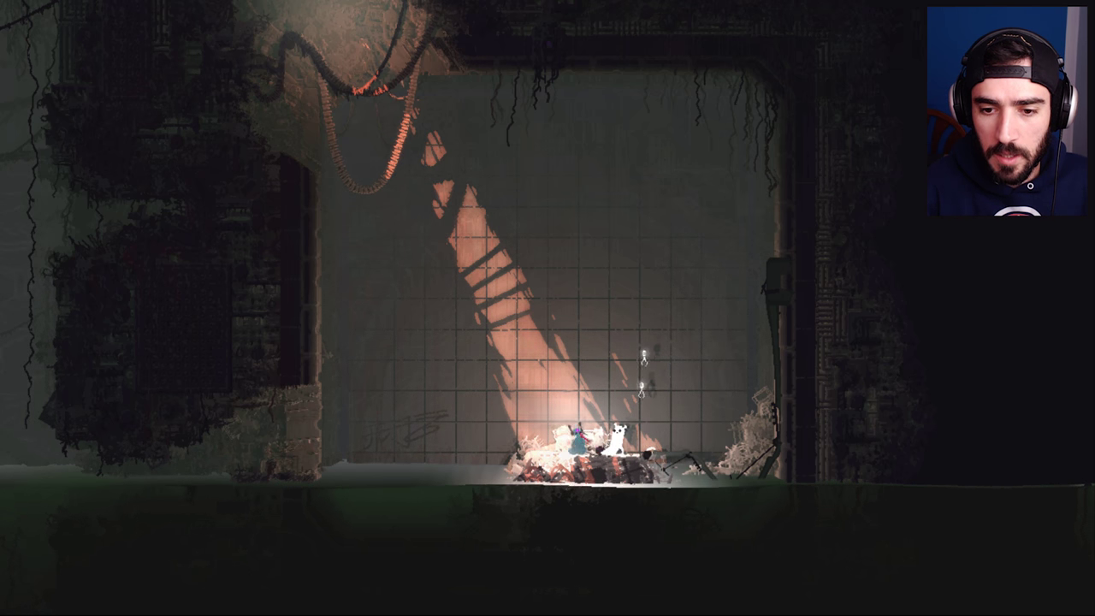
pyautogui.press('Left')
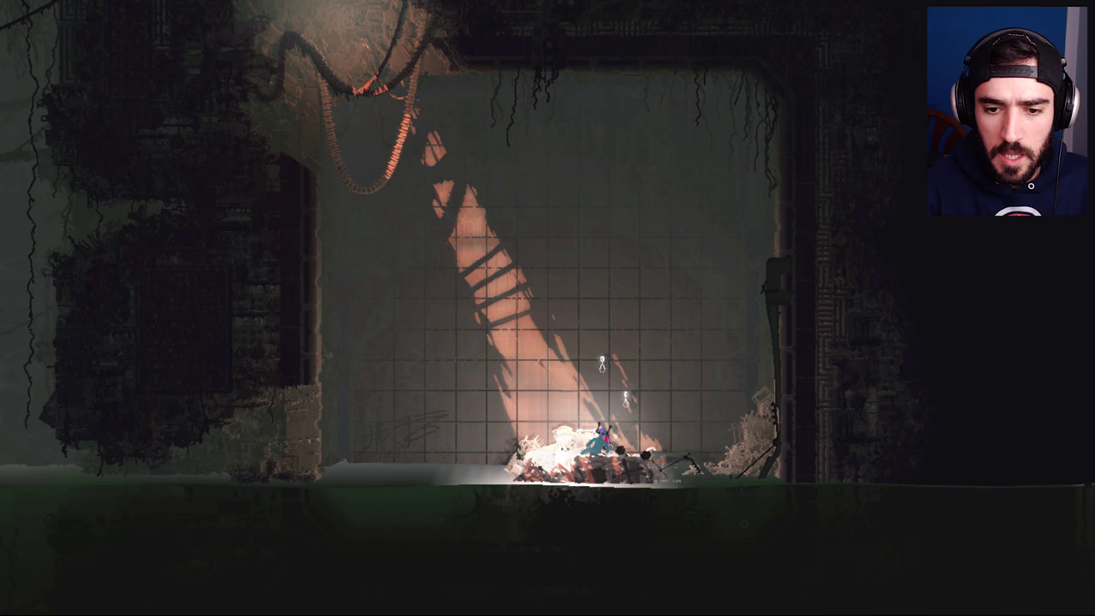
pyautogui.press('Right')
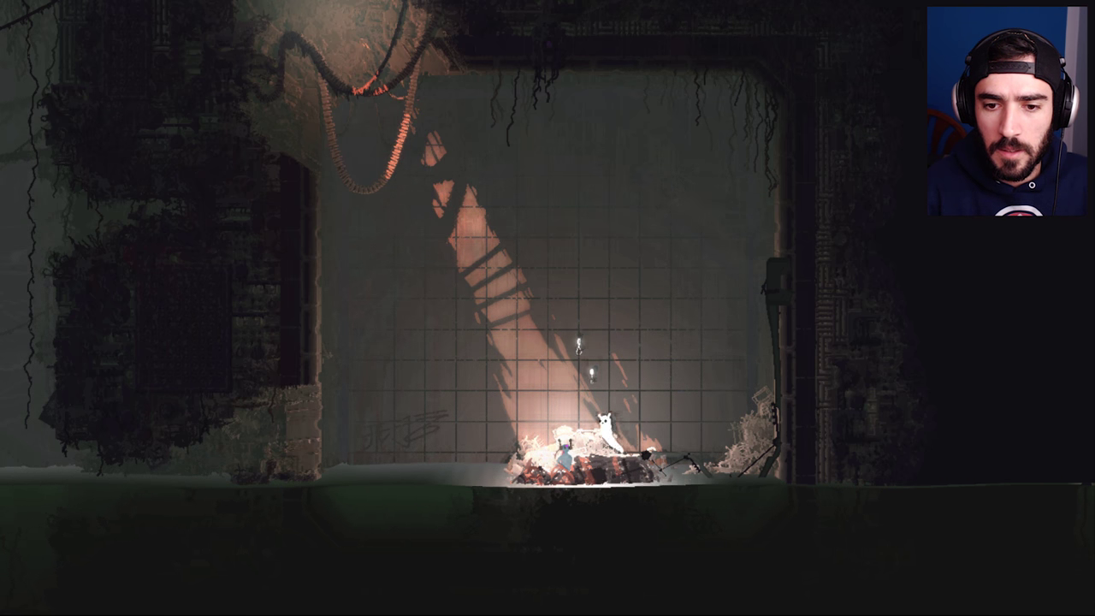
pyautogui.press('Down')
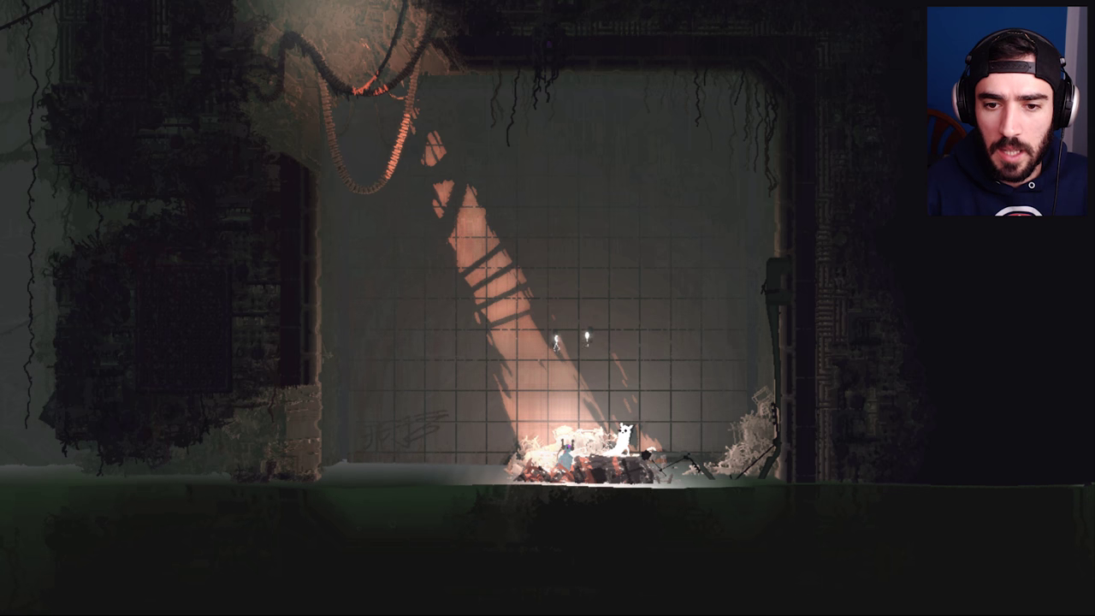
pyautogui.press('Left')
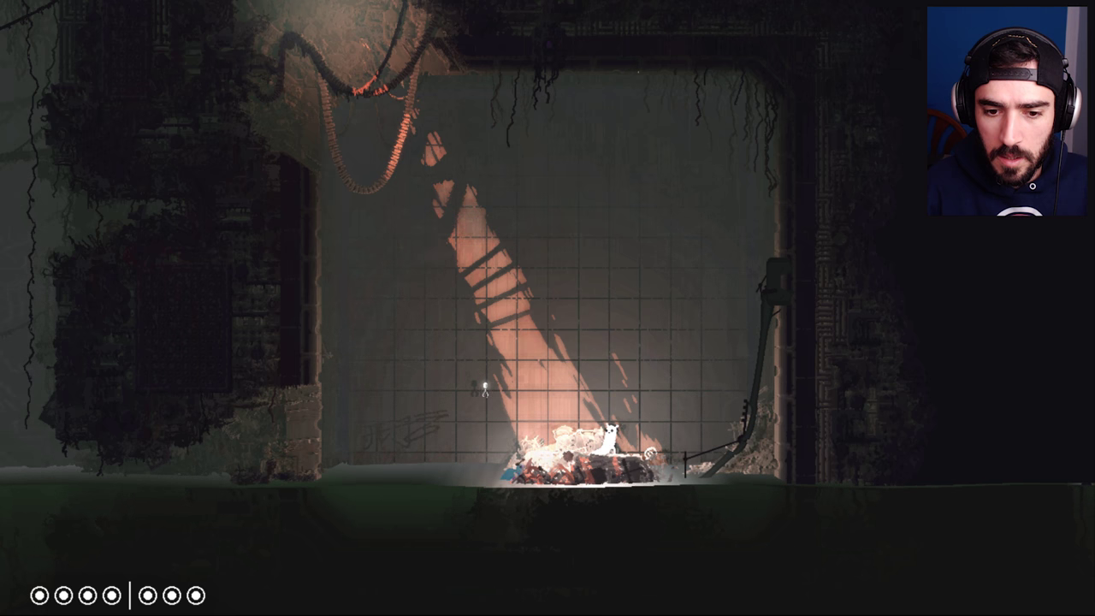
pyautogui.press('Down')
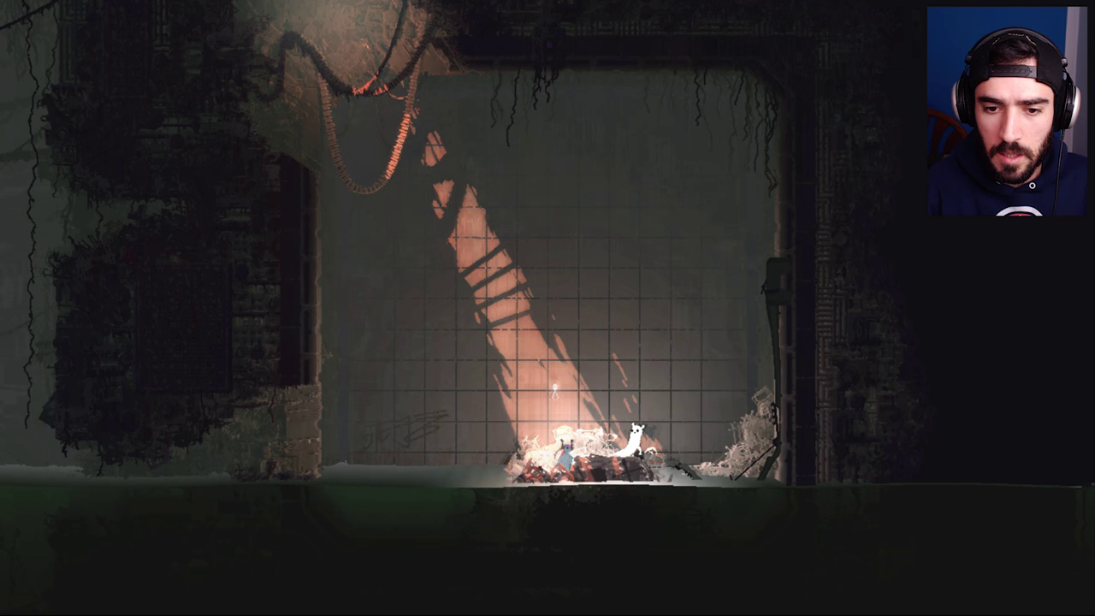
pyautogui.press('Left')
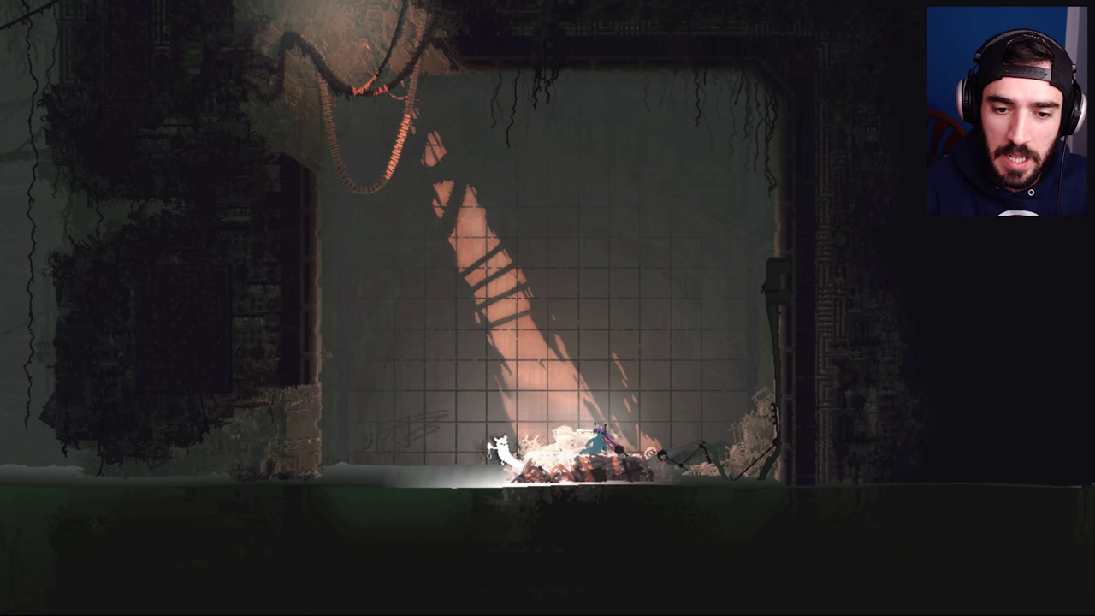
pyautogui.press('Left')
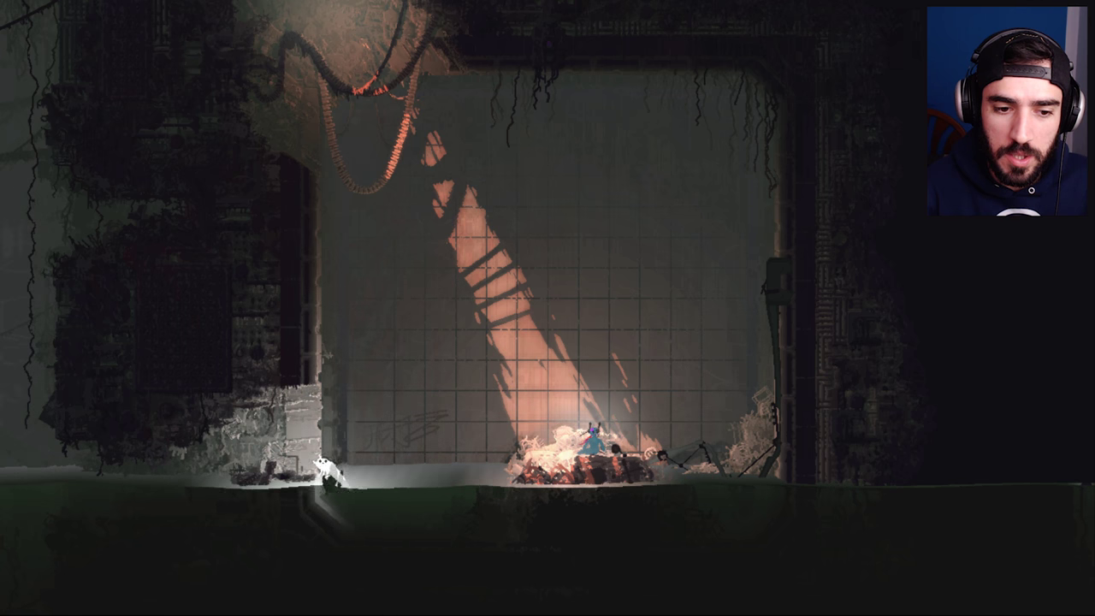
# - Leave the chamber, walk left across the misty room and jump onto the structure
pyautogui.press('Left')
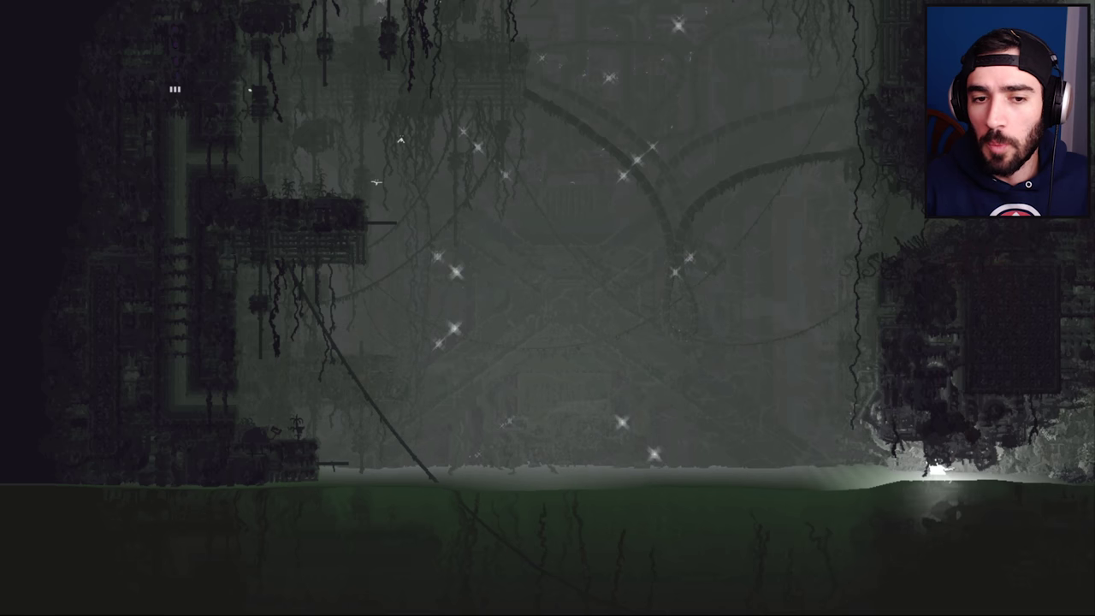
pyautogui.press('Left')
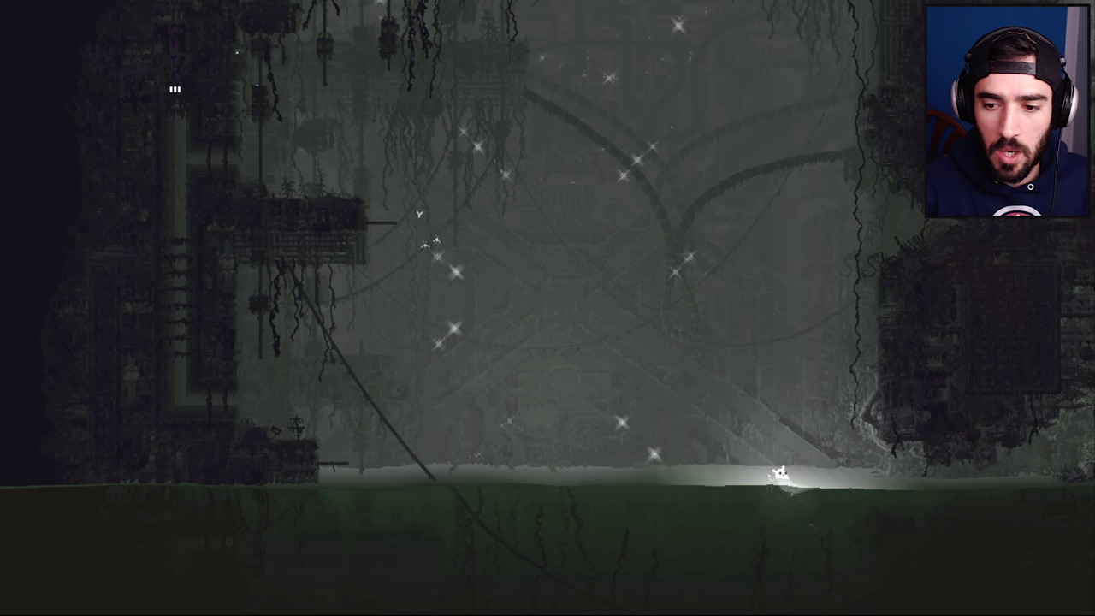
pyautogui.press('Left')
pyautogui.press('Left')
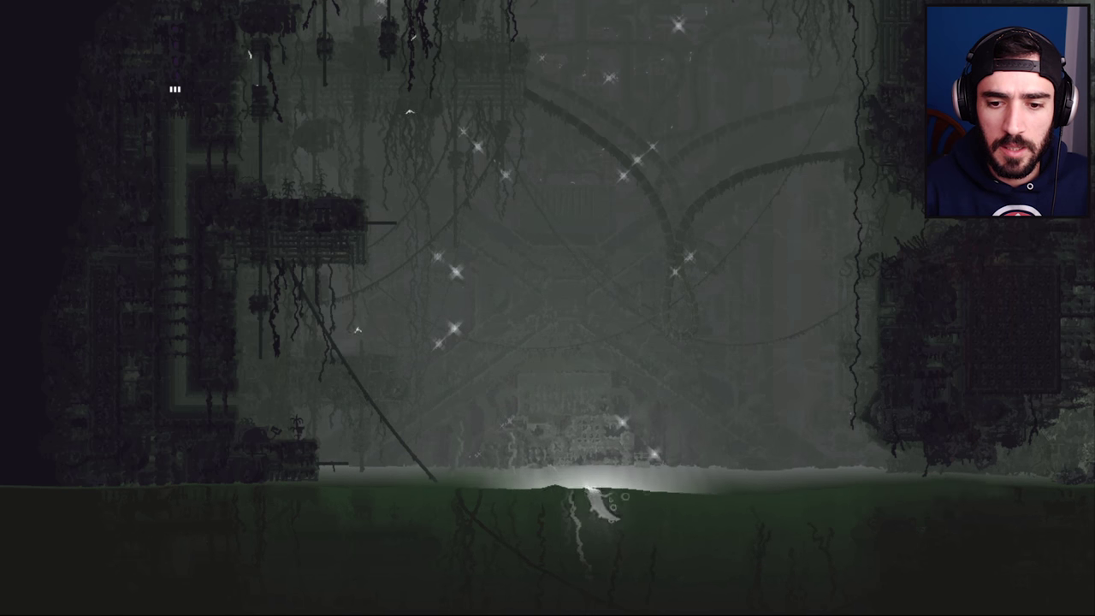
pyautogui.press('Left')
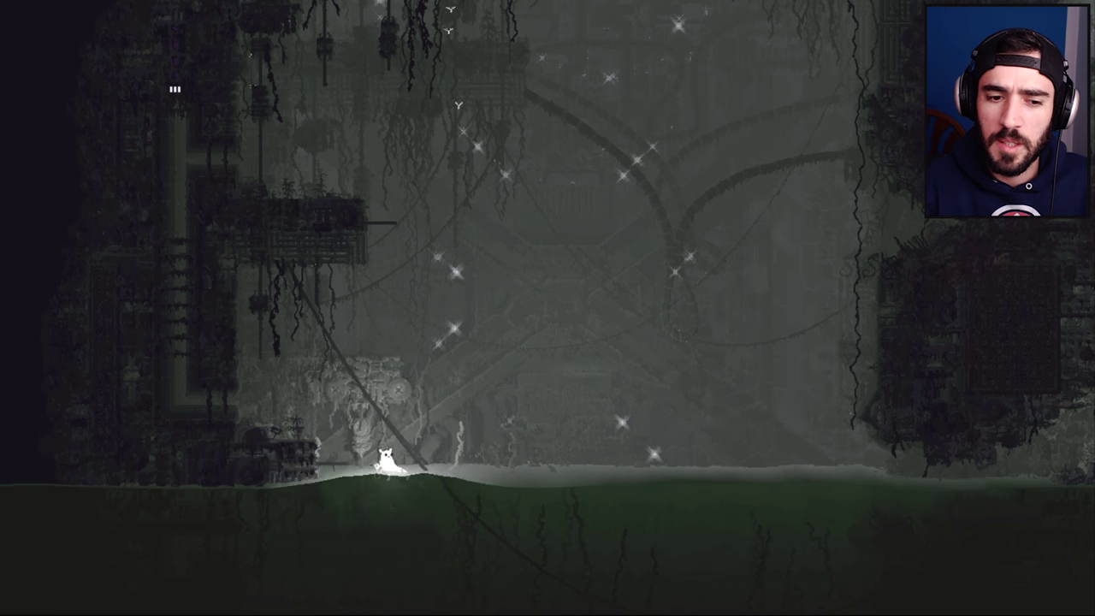
pyautogui.press('Left')
pyautogui.press('z')
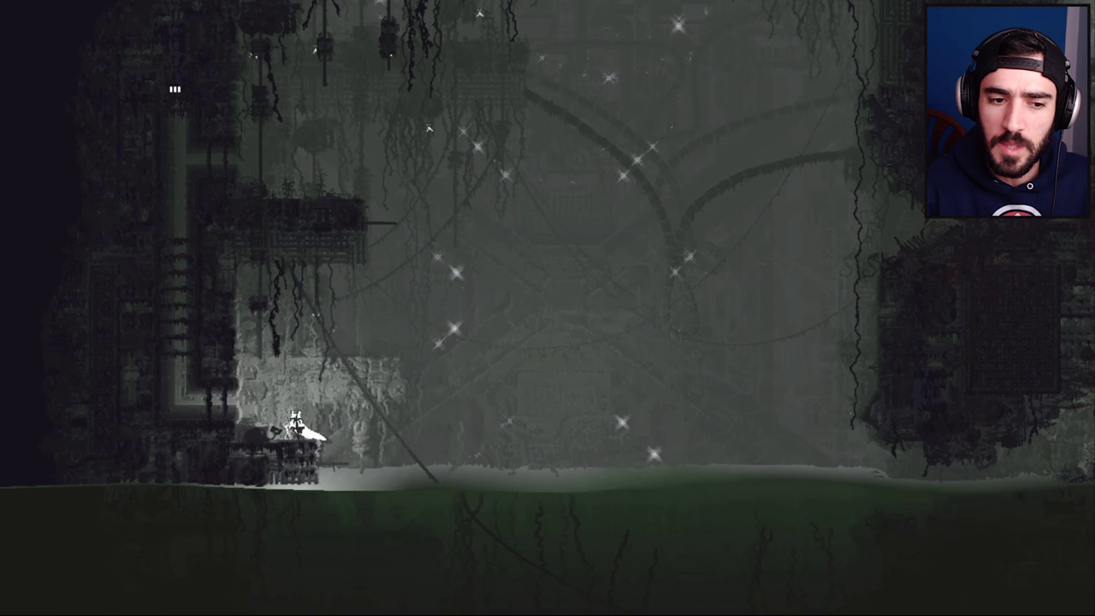
pyautogui.press('Left')
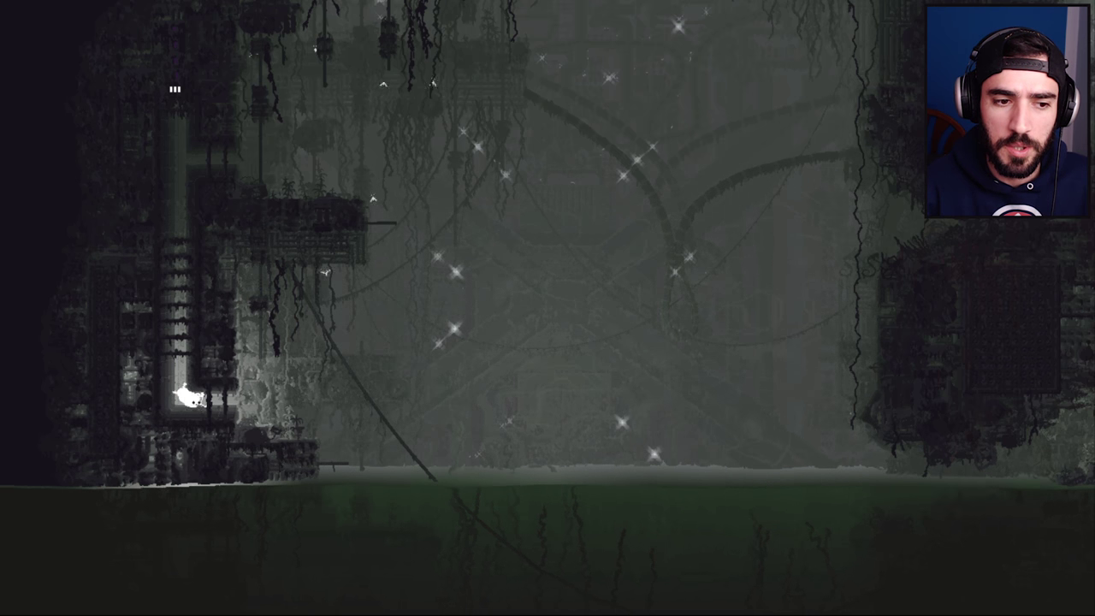
# - Climb the vertical shafts and corridors up toward the upper exit into the dark room
pyautogui.press('Up')
pyautogui.press('Up')
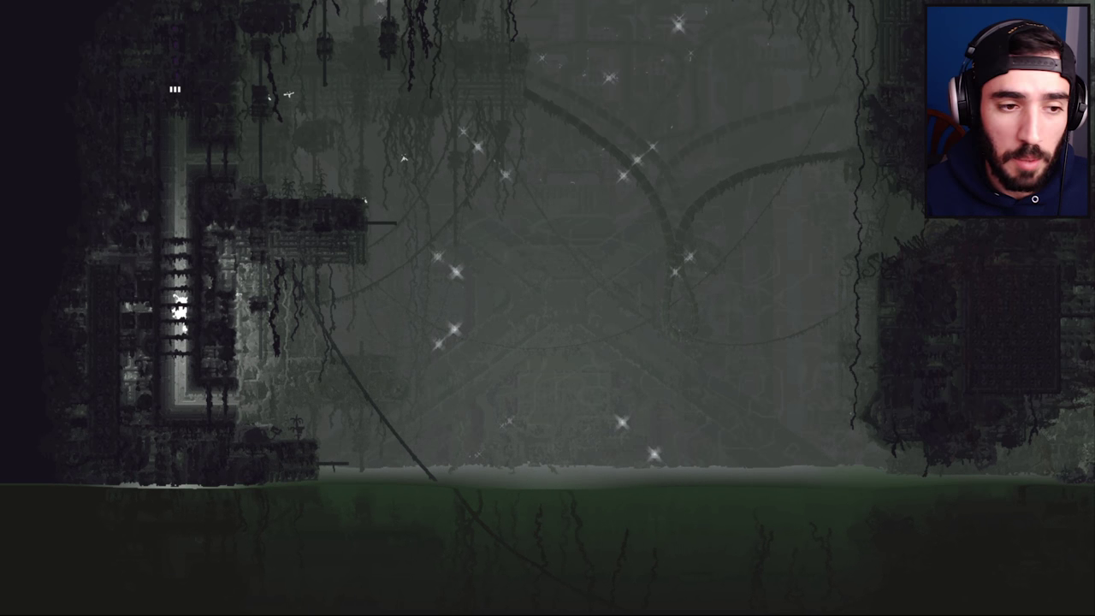
pyautogui.press('Up')
pyautogui.press('Up')
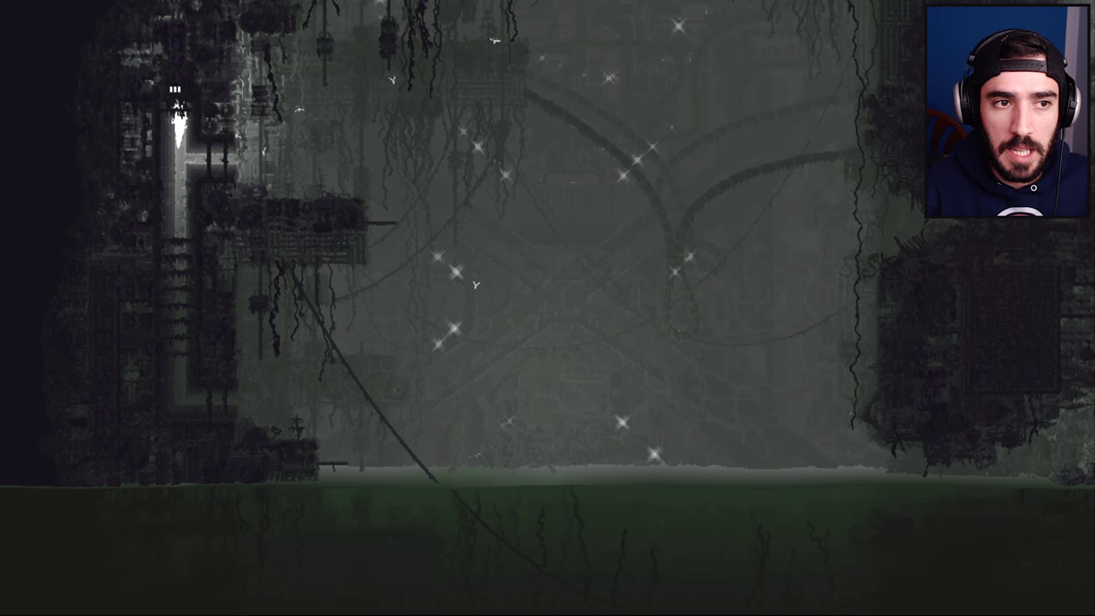
pyautogui.press('Up')
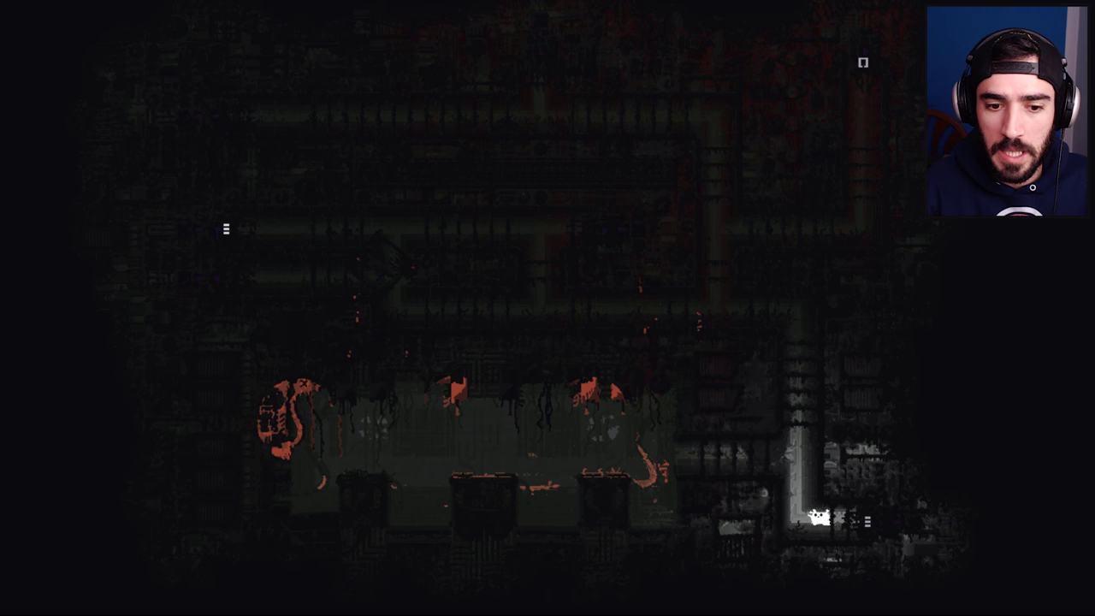
pyautogui.press('Up')
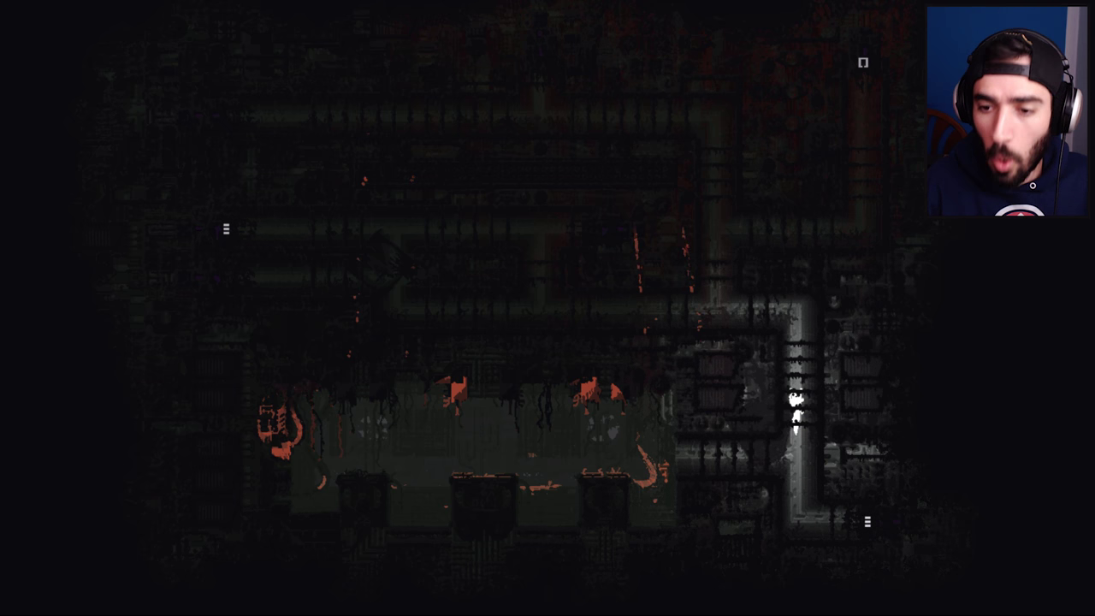
pyautogui.press('Left')
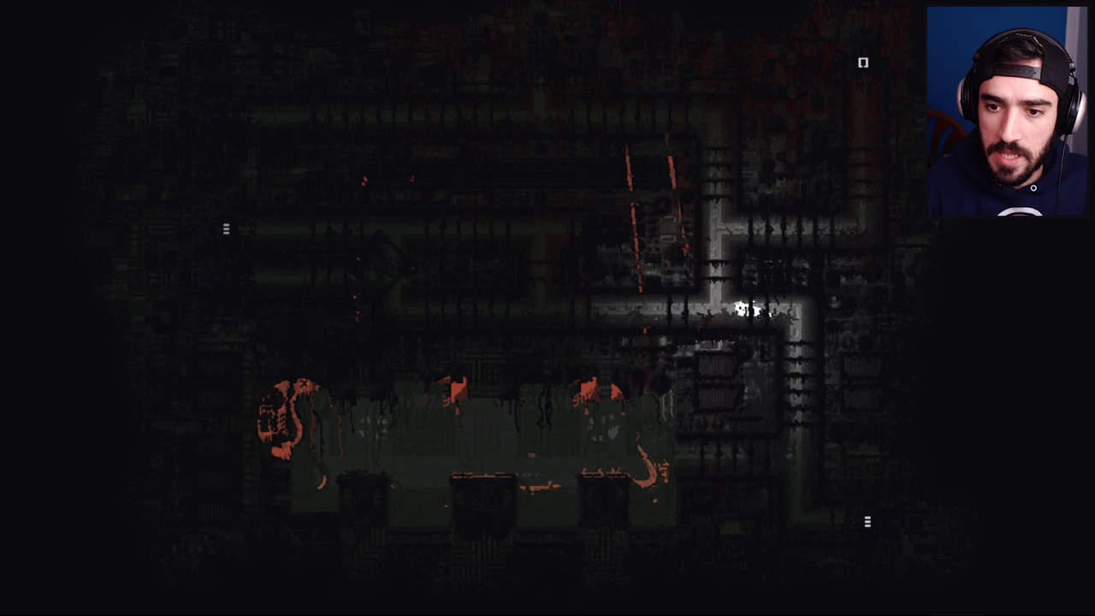
pyautogui.press('Up')
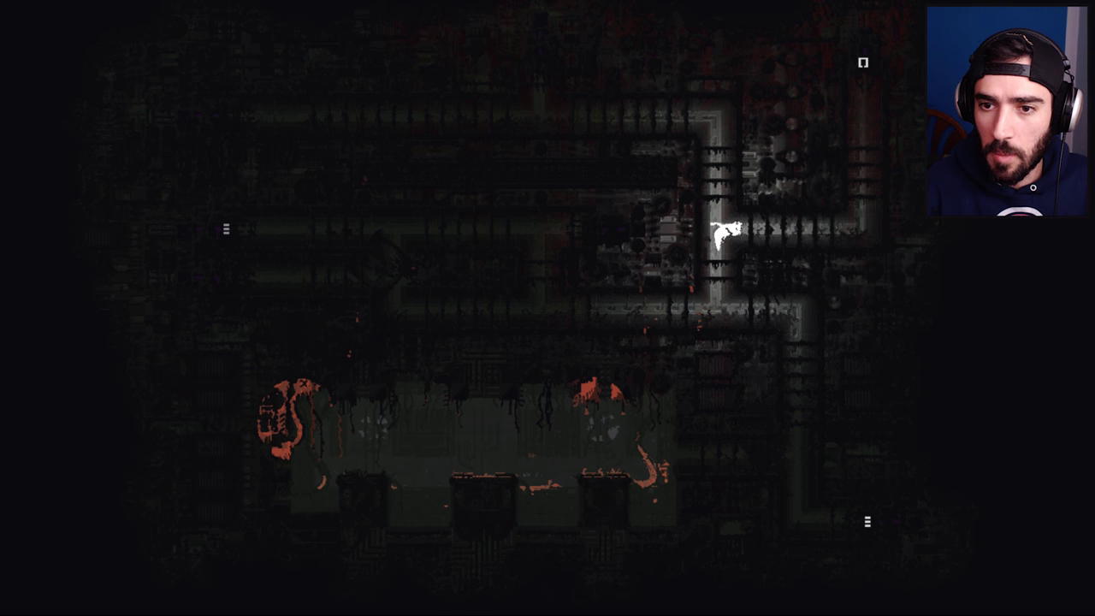
pyautogui.press('Right')
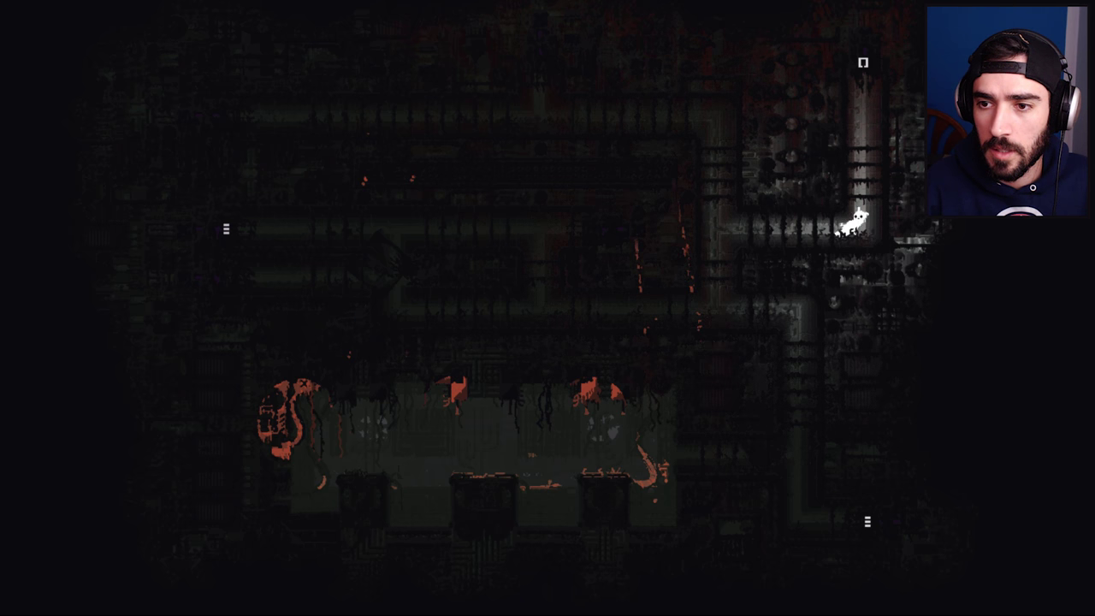
pyautogui.press('Up')
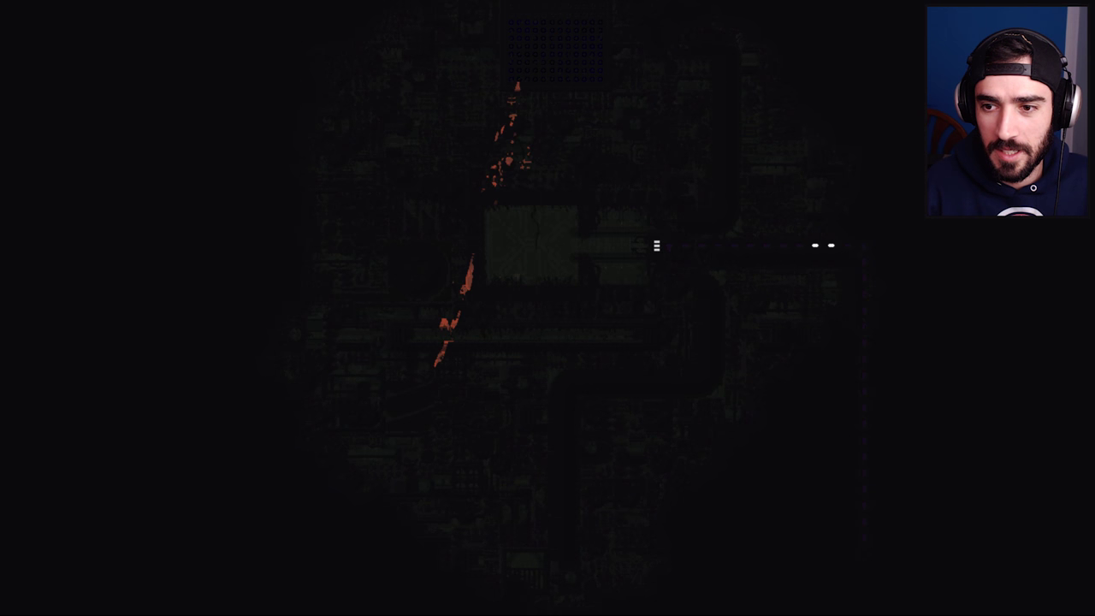
# - Move onto the room floor, then confirm past the death scene and karma screen to respawn
pyautogui.press('Left')
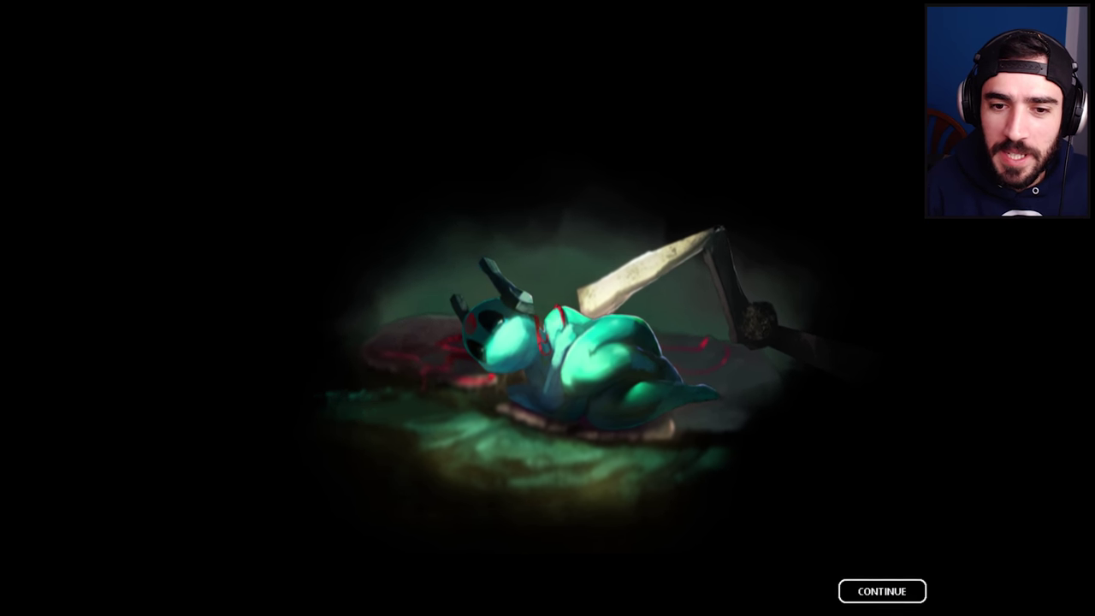
pyautogui.press('Return')
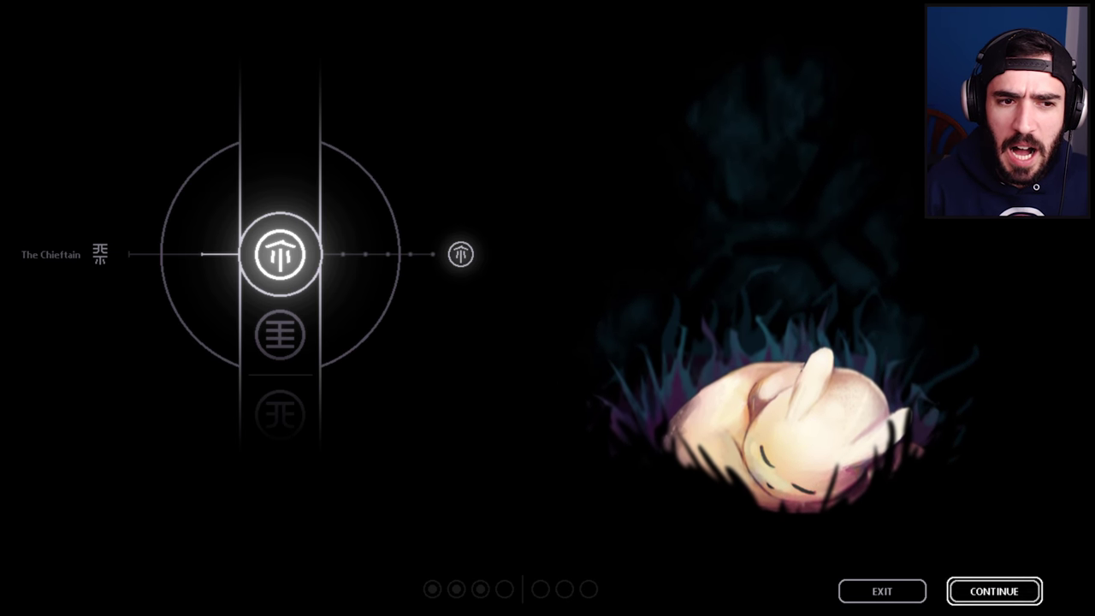
pyautogui.press('Return')
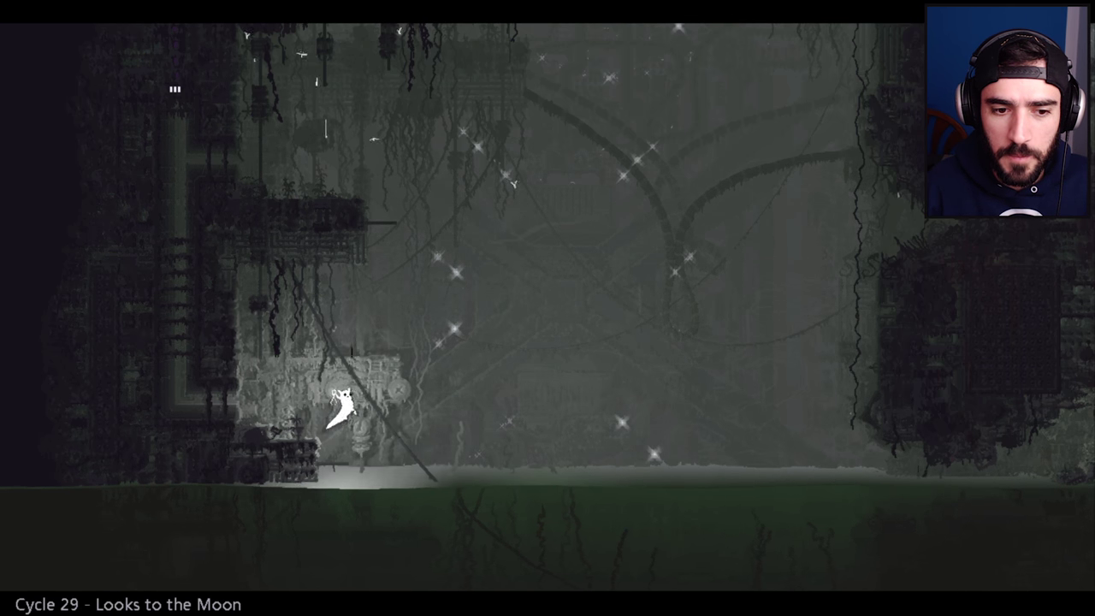
# - Swim right through the water into the next room and climb onto the debris pile
pyautogui.press('Right')
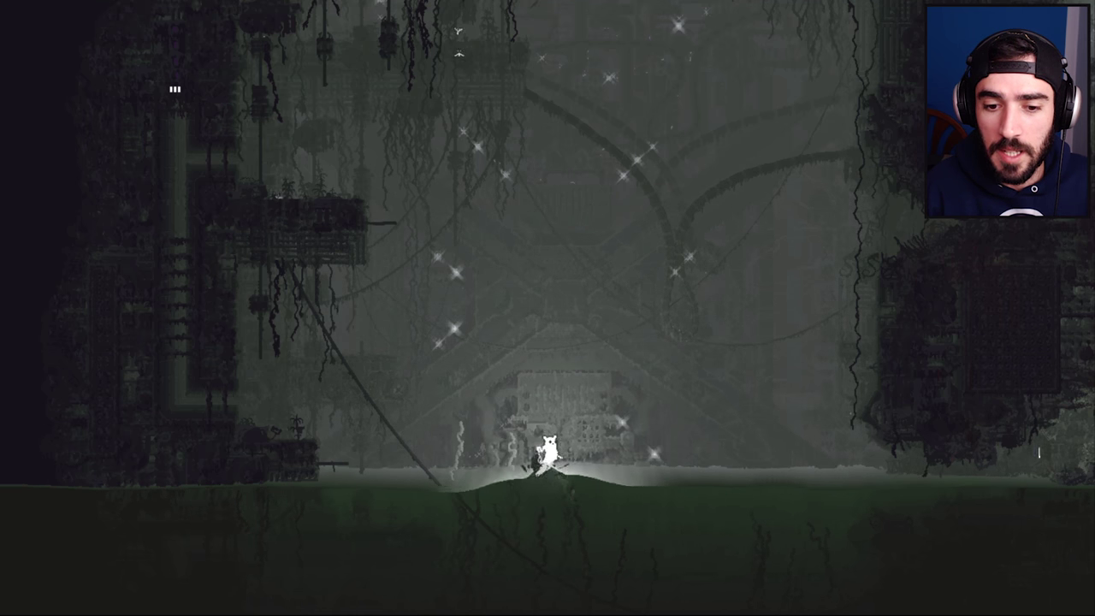
pyautogui.press('Right')
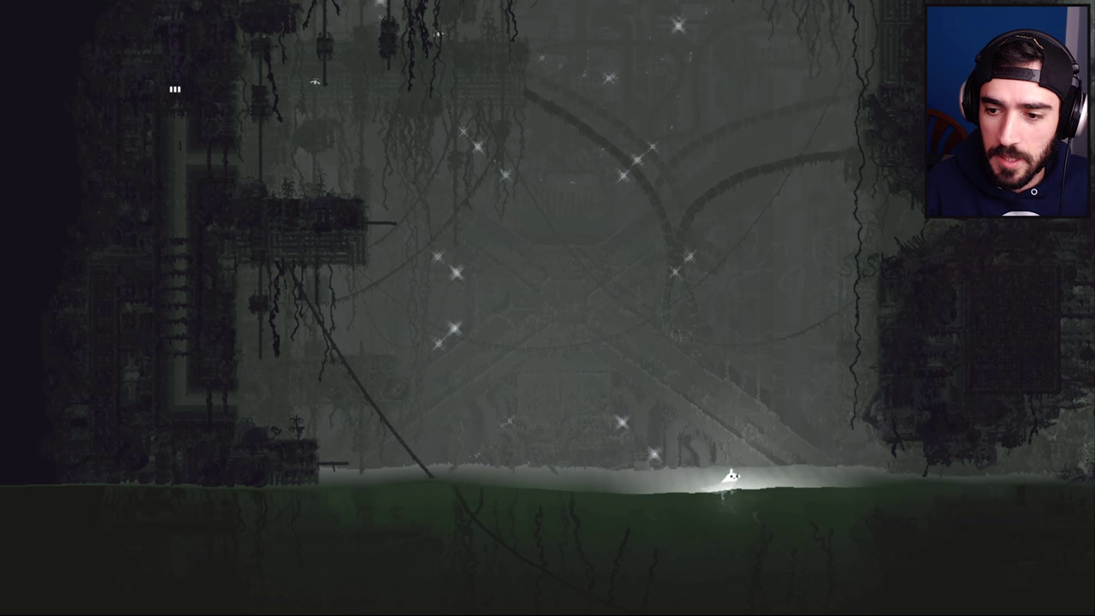
pyautogui.press('Right')
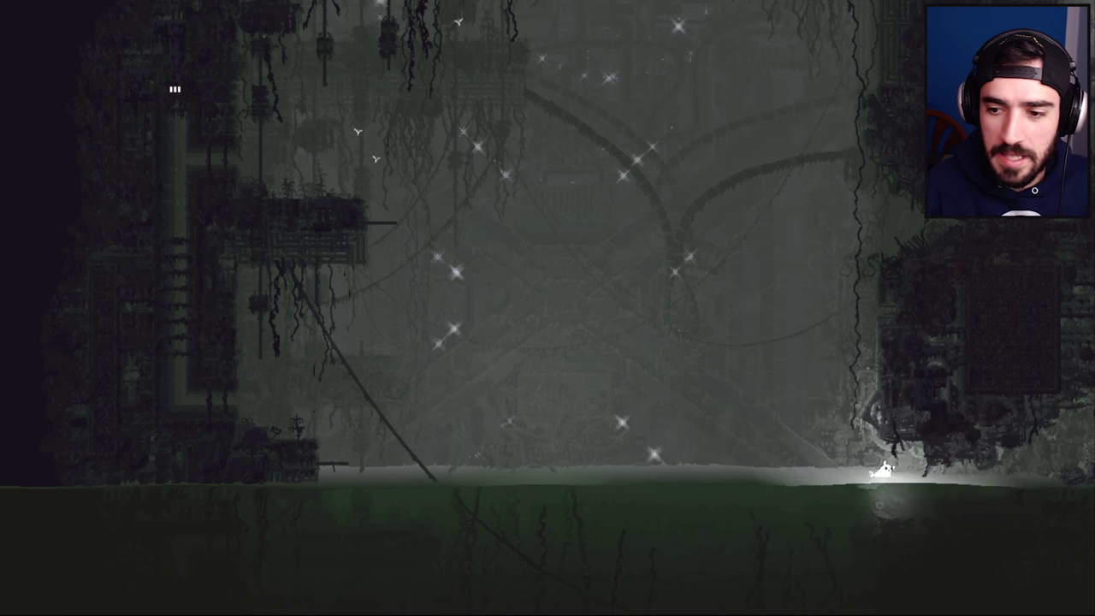
pyautogui.press('Right')
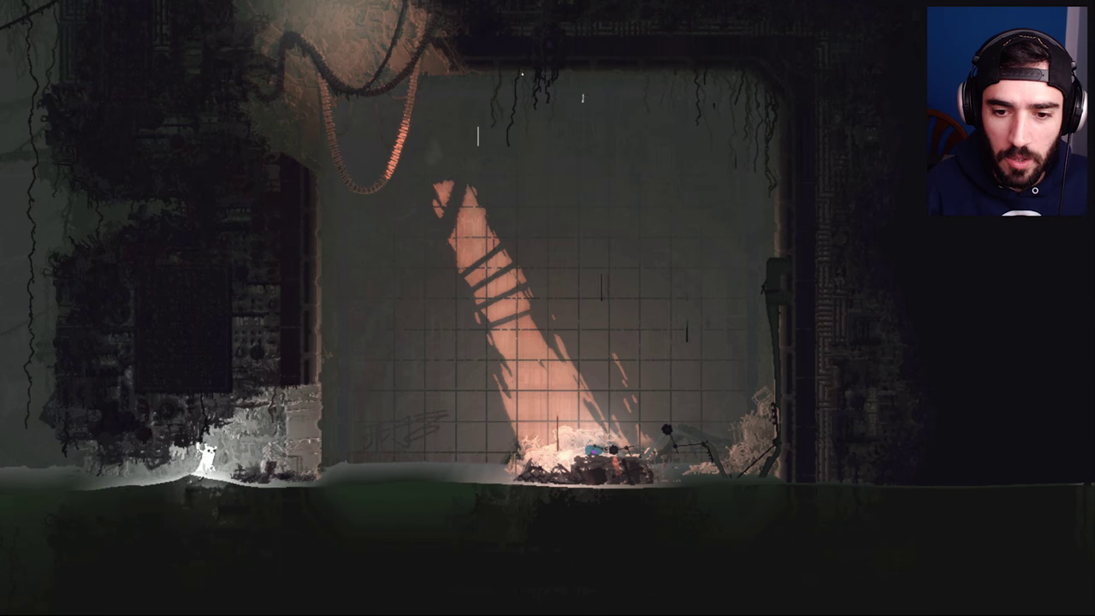
pyautogui.press('Right')
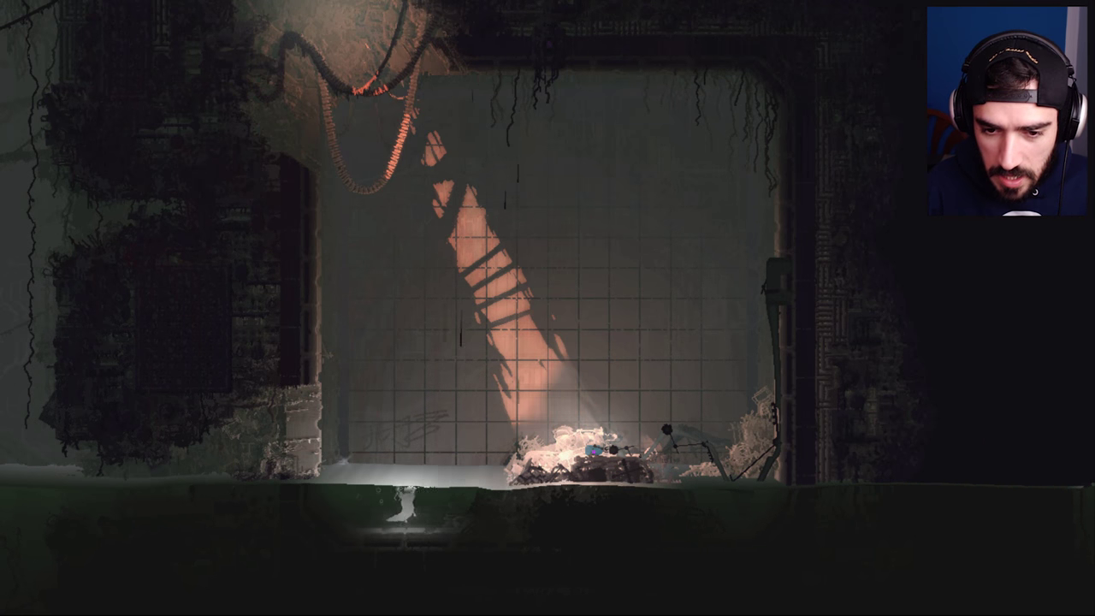
pyautogui.press('Right')
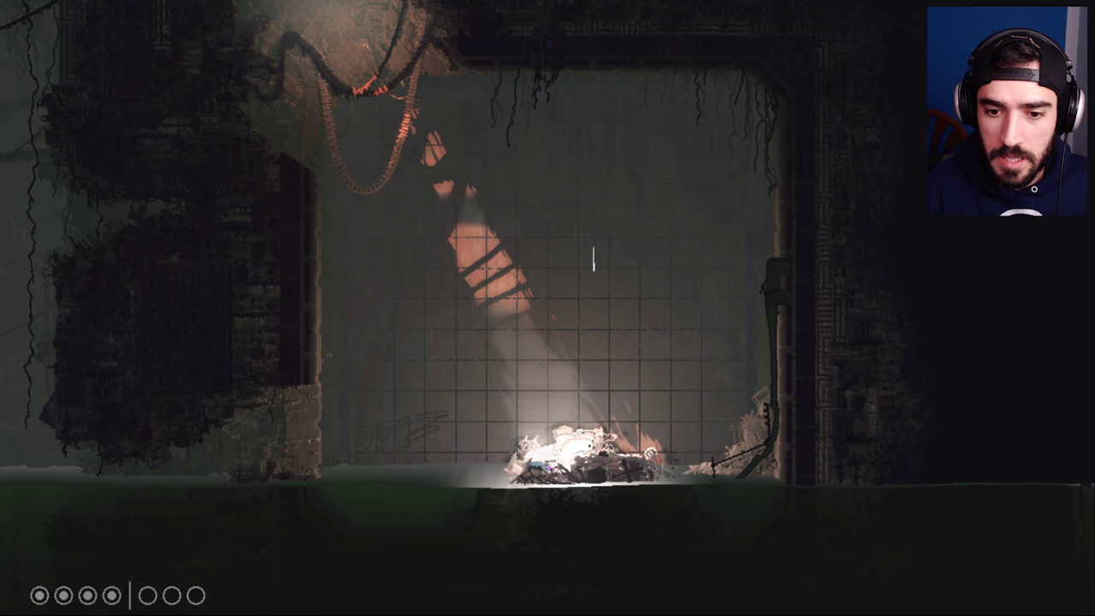
# - Get up, walk to the wall pipe and back across the pile, then drop below the floor
pyautogui.press('Up')
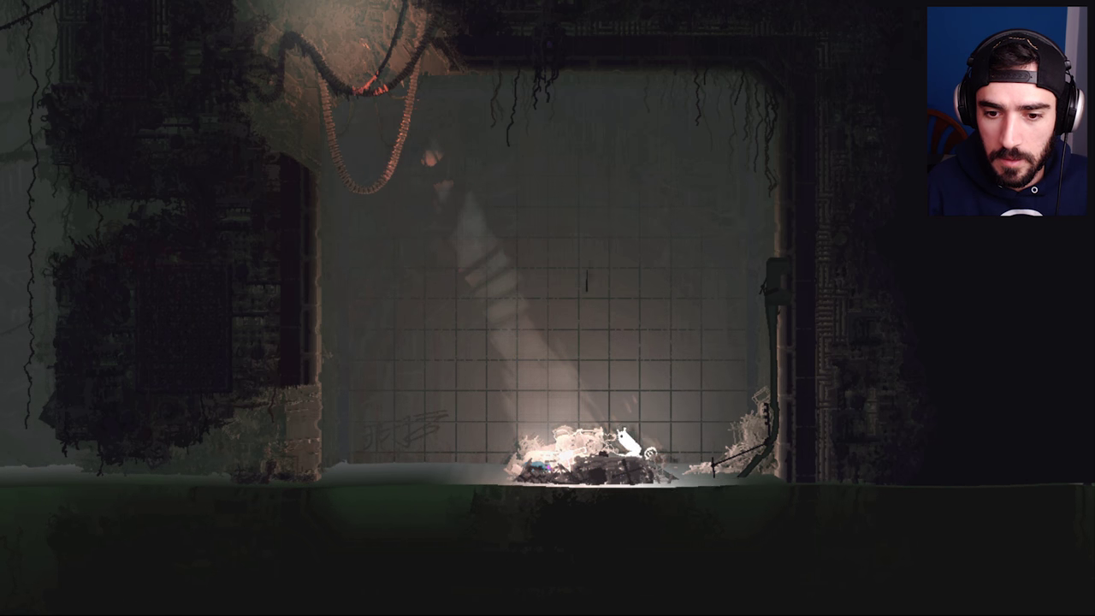
pyautogui.press('Right')
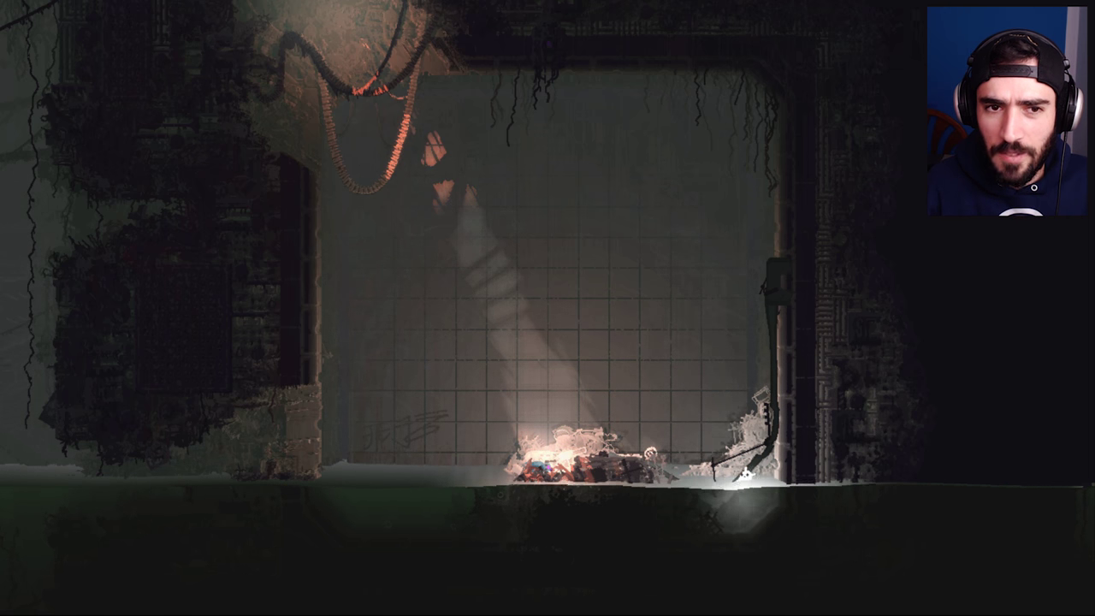
pyautogui.press('Up')
pyautogui.press('Left')
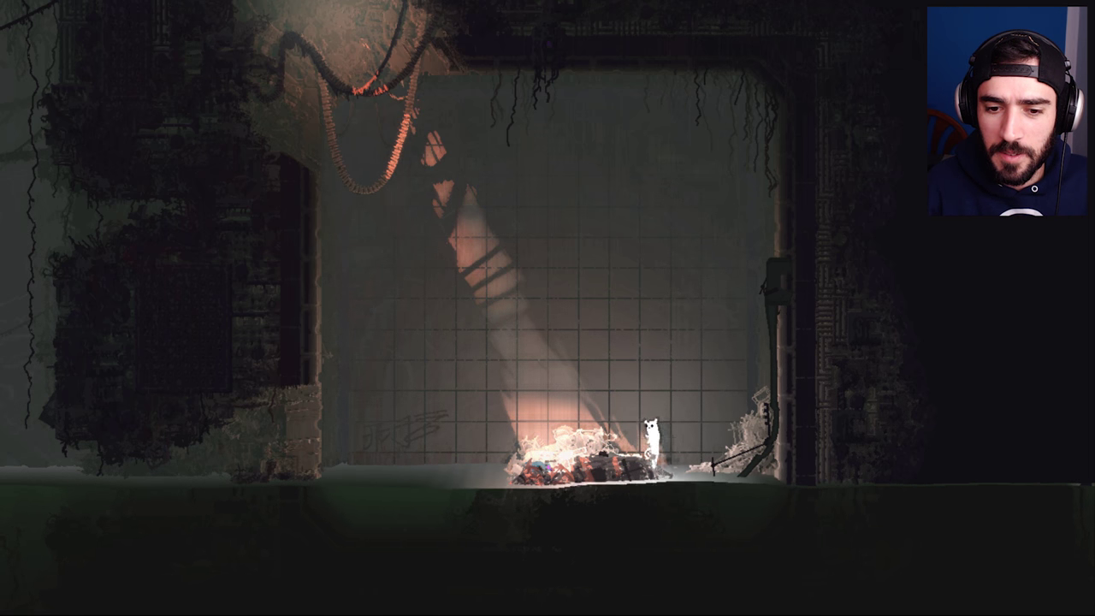
pyautogui.press('Left')
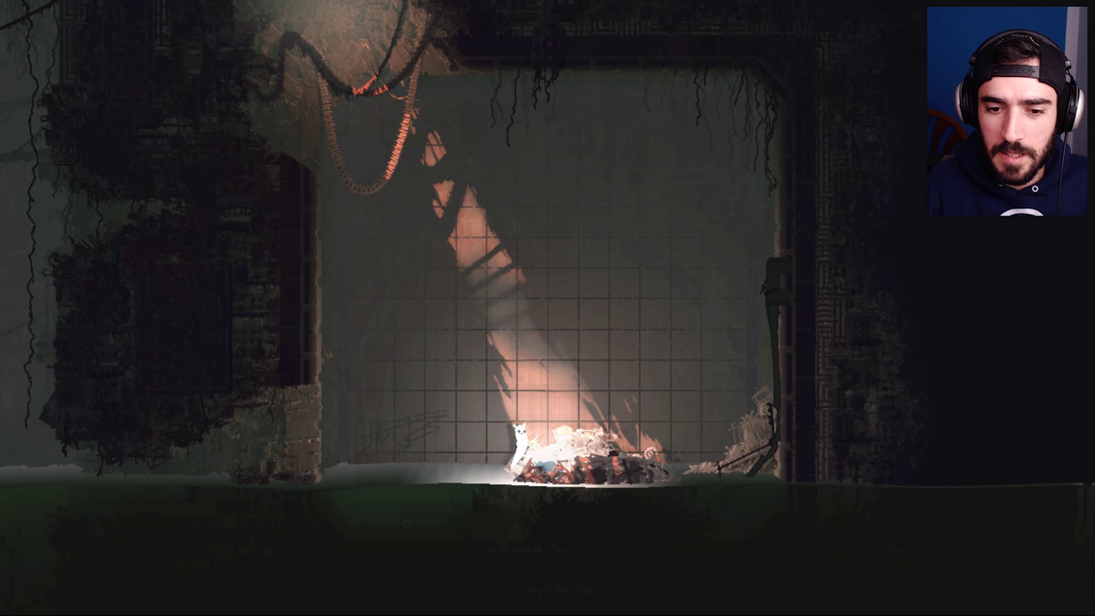
pyautogui.press('Down')
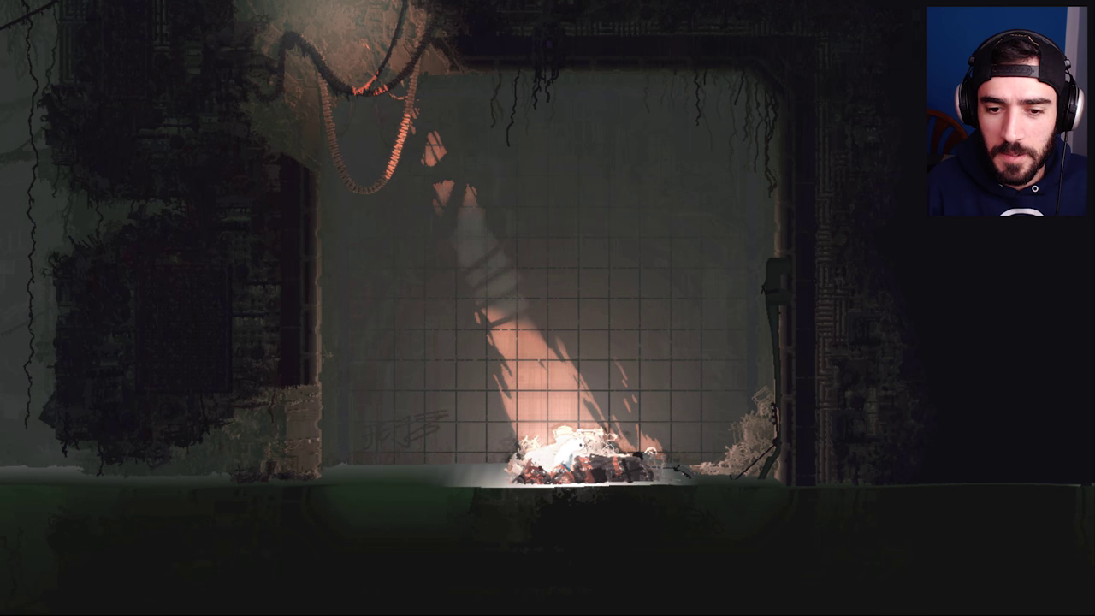
pyautogui.press('Right')
pyautogui.press('Down')
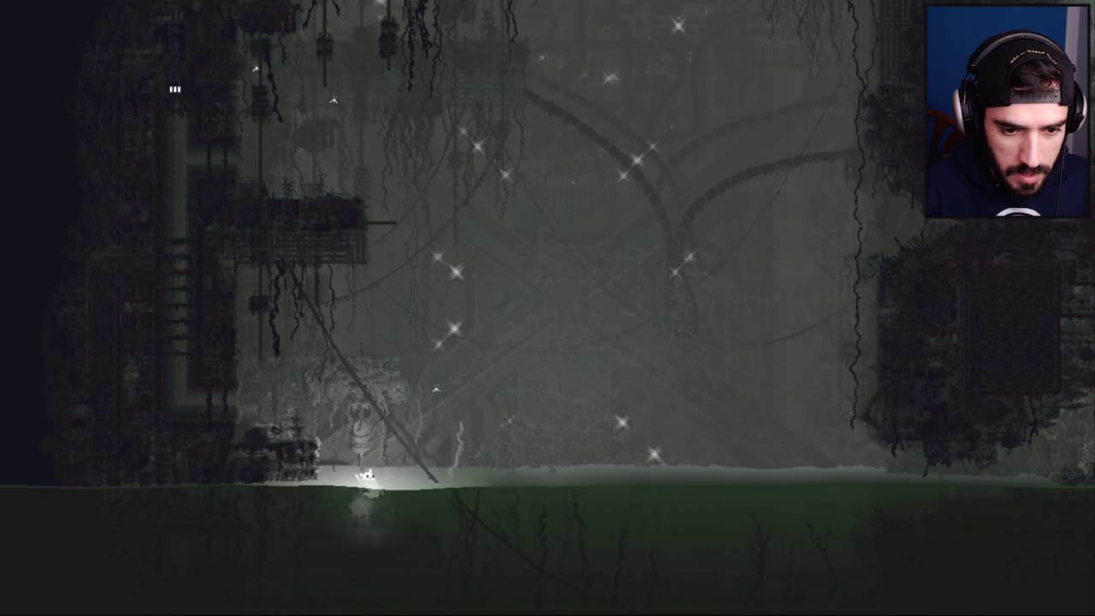
# - Swim left underwater until the slugcat drowns
pyautogui.press('Left')
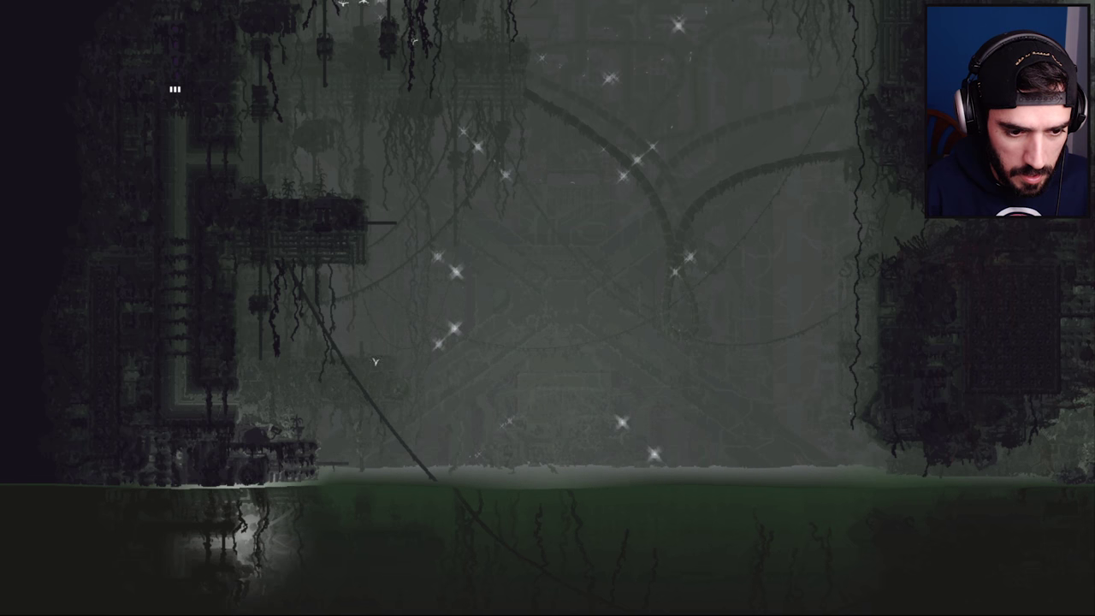
pyautogui.press('Left')
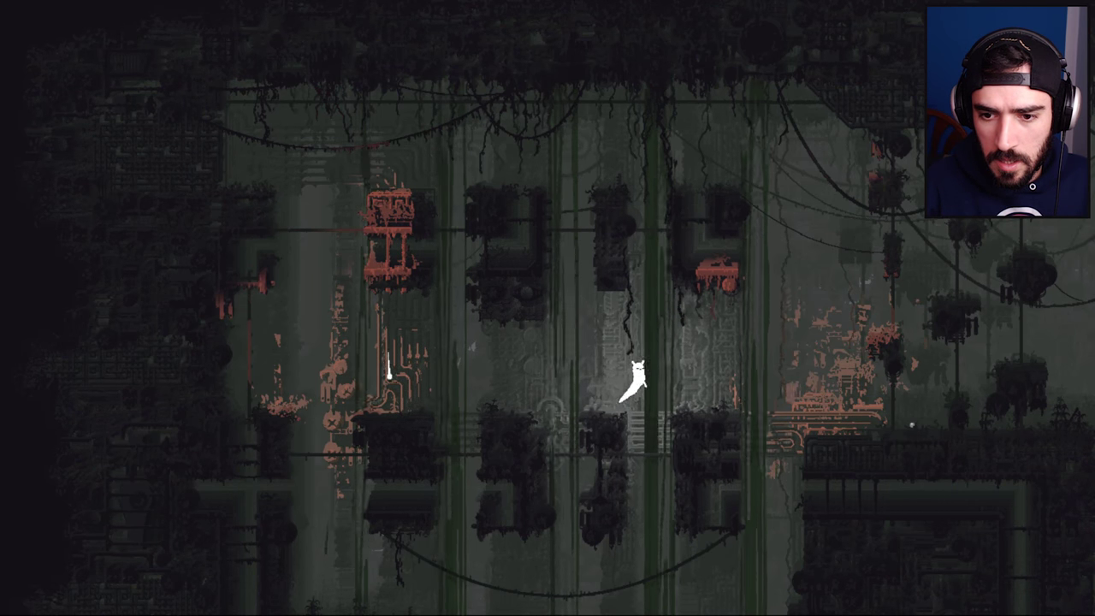
# - Jump the platform gaps, enter the pole room, climb the pole and drop to the ledge
pyautogui.press('Right')
pyautogui.press('space')
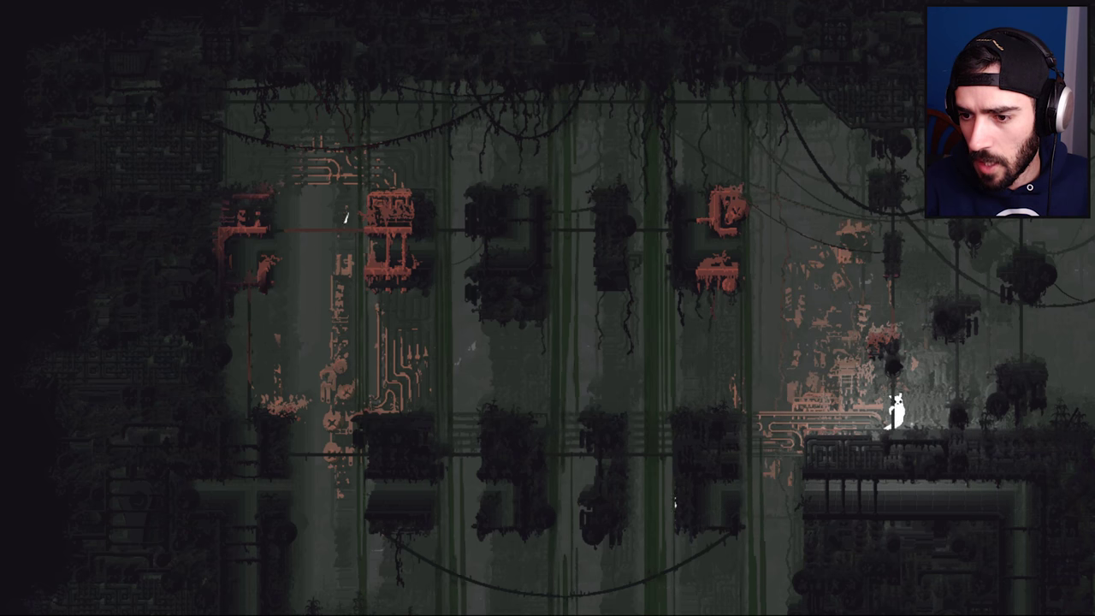
pyautogui.press('Right')
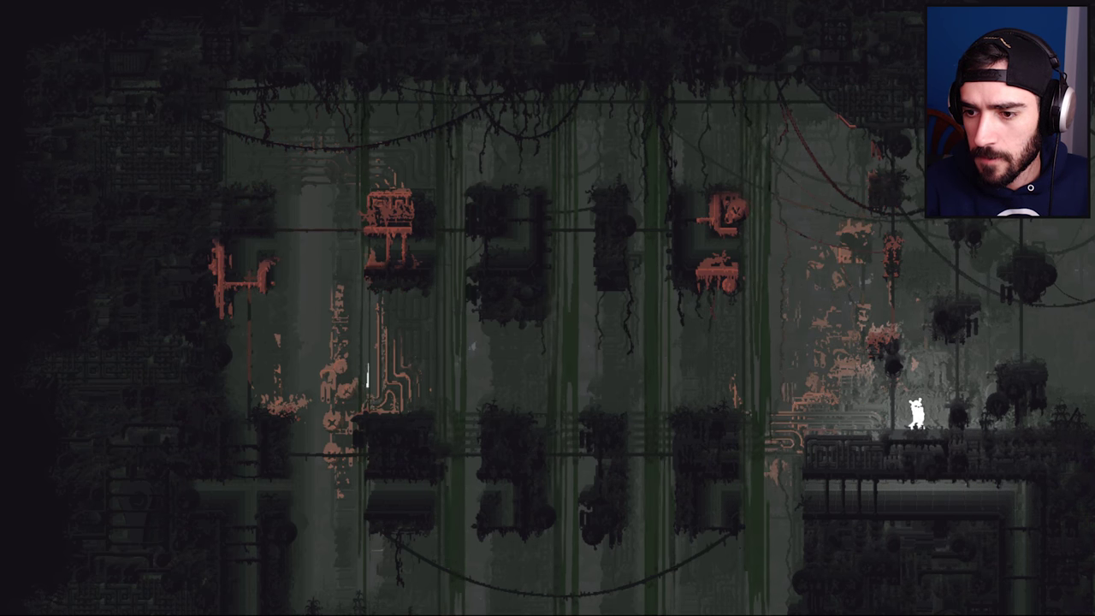
pyautogui.press('Right')
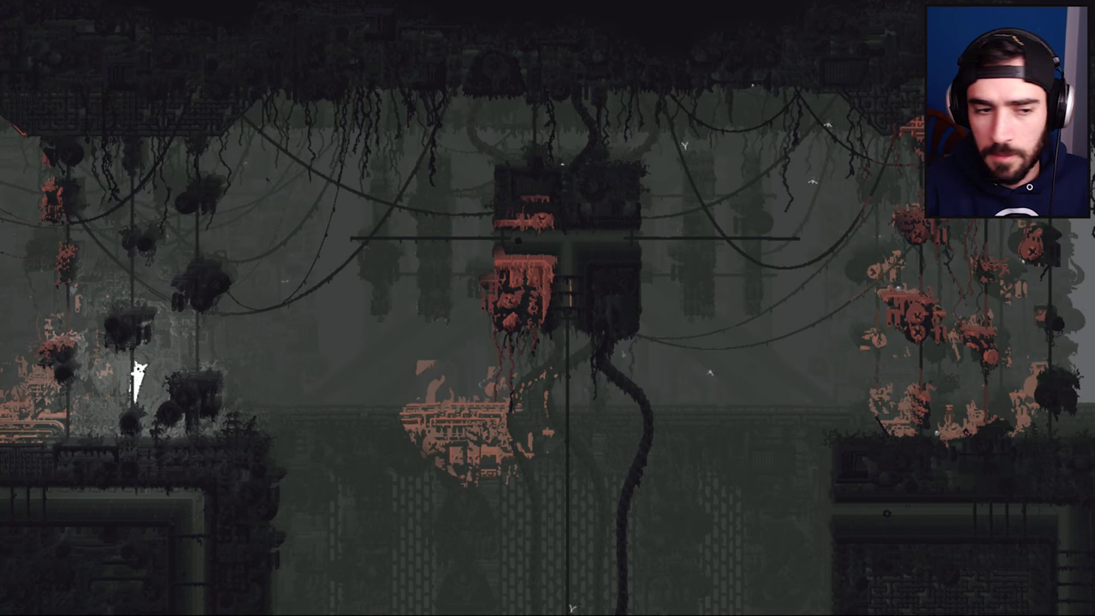
pyautogui.press('Right')
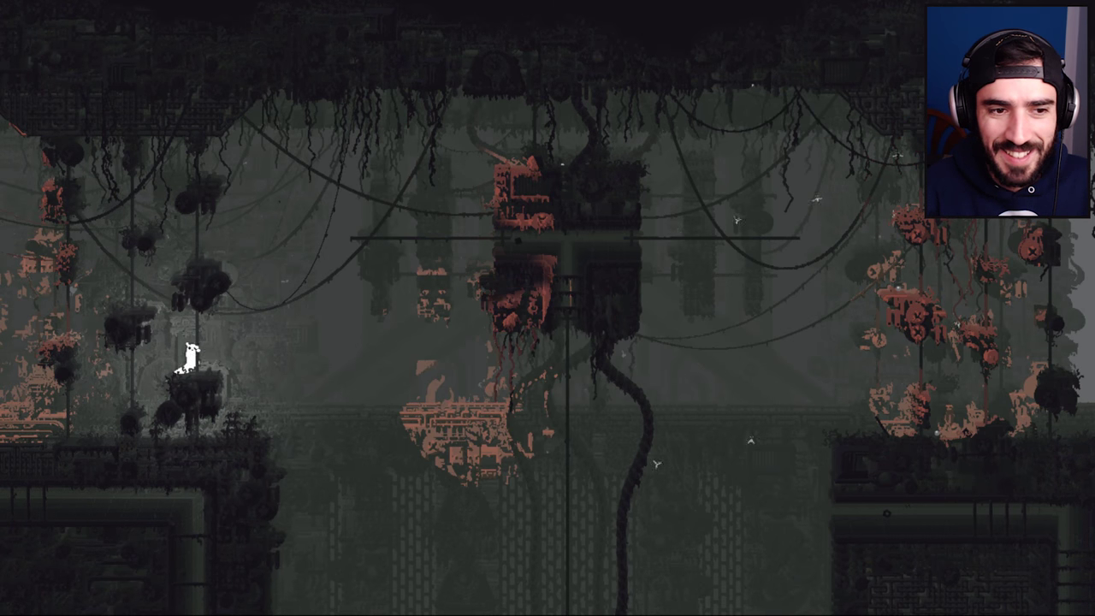
pyautogui.press('Up')
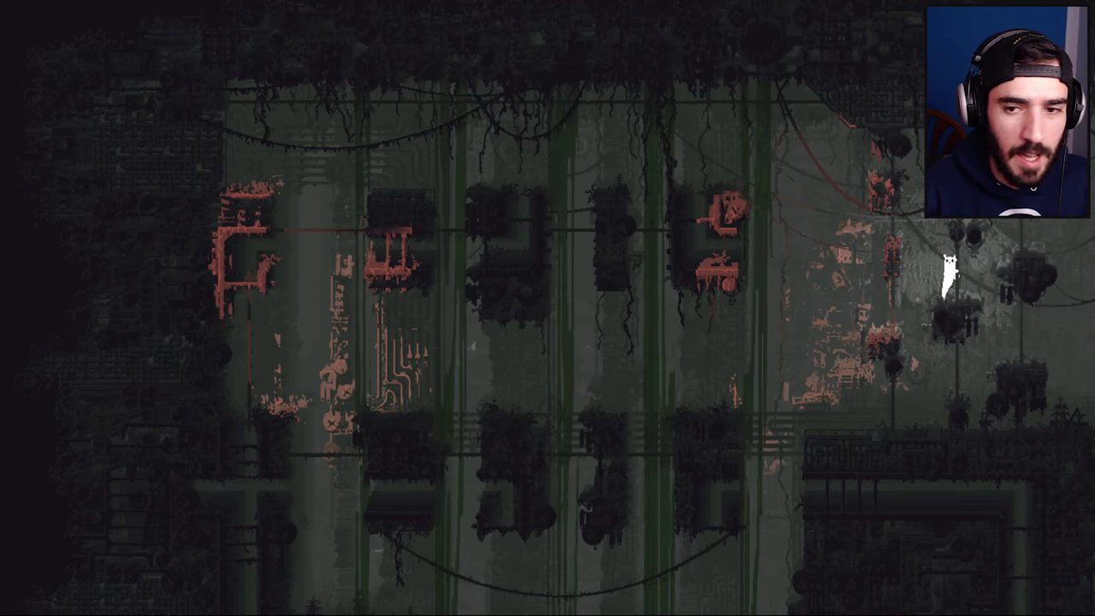
pyautogui.press('Down')
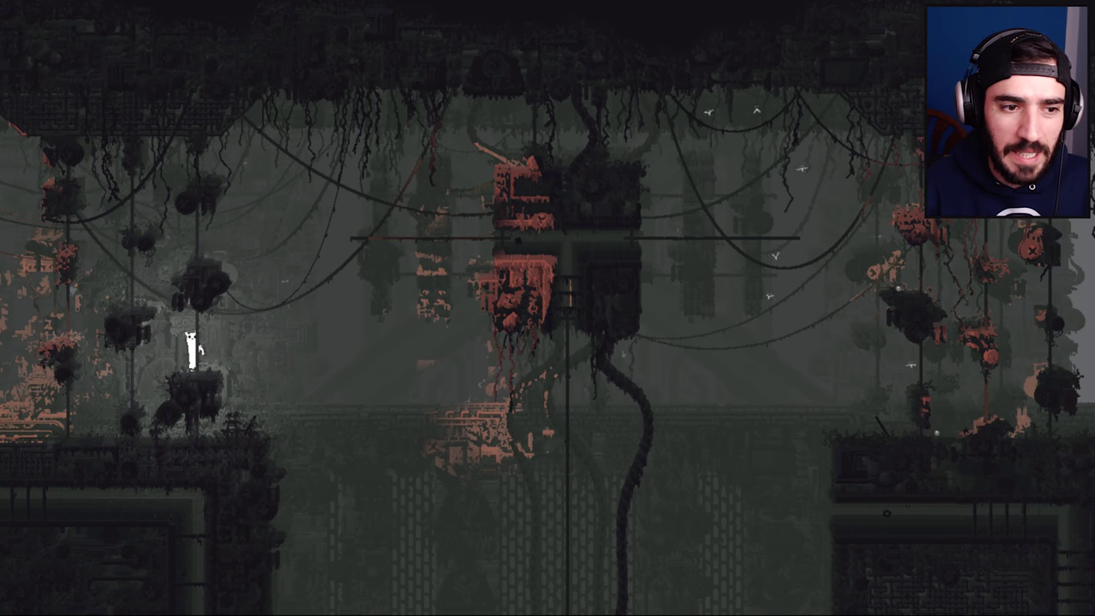
# - Step into the left neighbouring room twice, return, and climb the pole toward the upper route
pyautogui.press('Left')
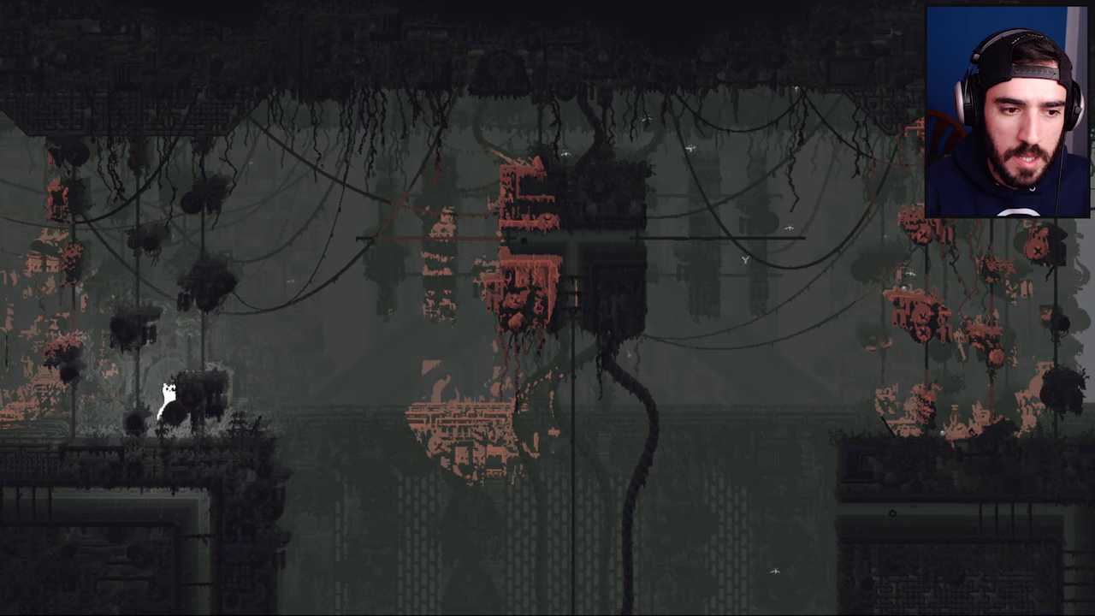
pyautogui.press('Right')
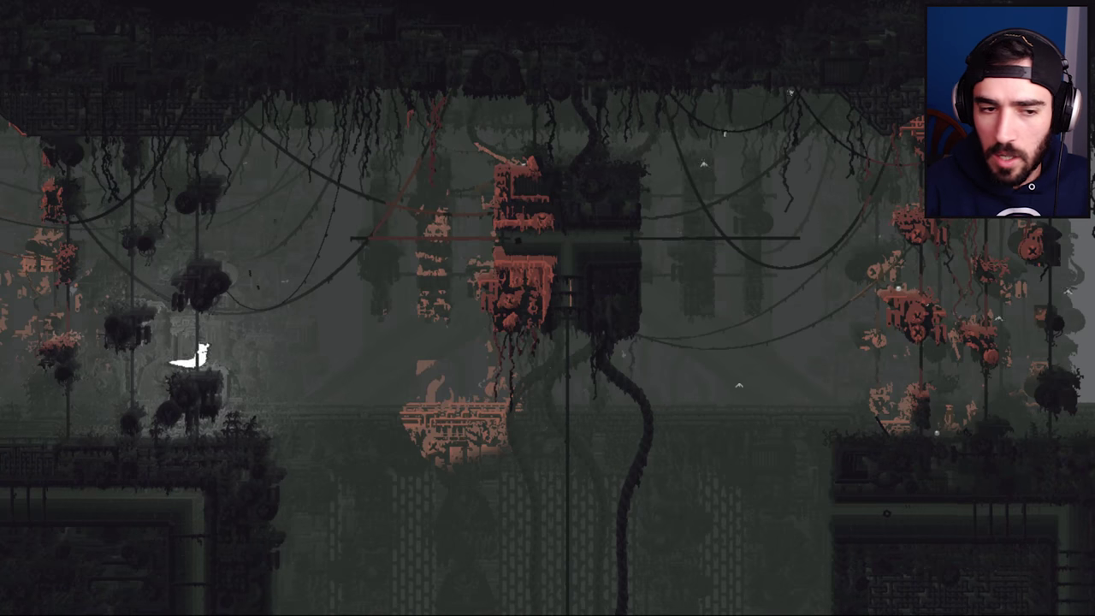
pyautogui.press('Left')
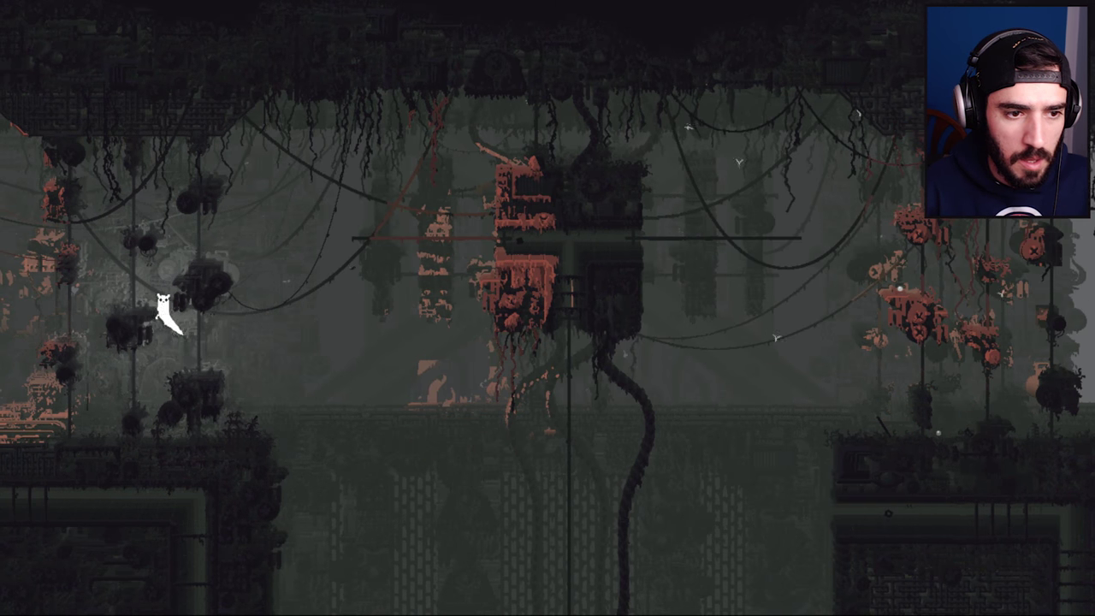
pyautogui.press('Right')
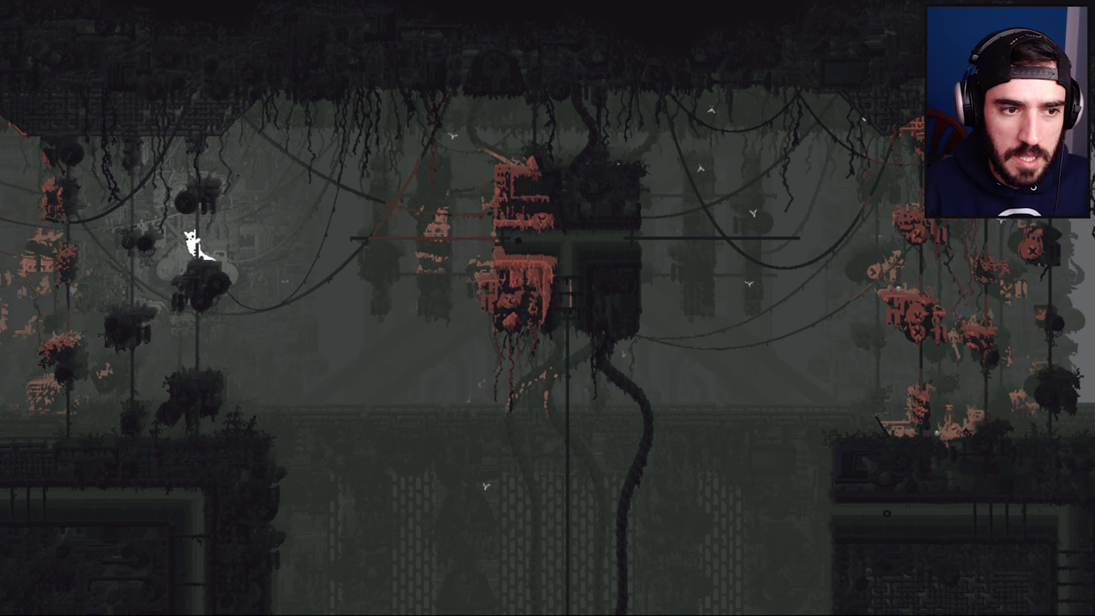
pyautogui.press('Up')
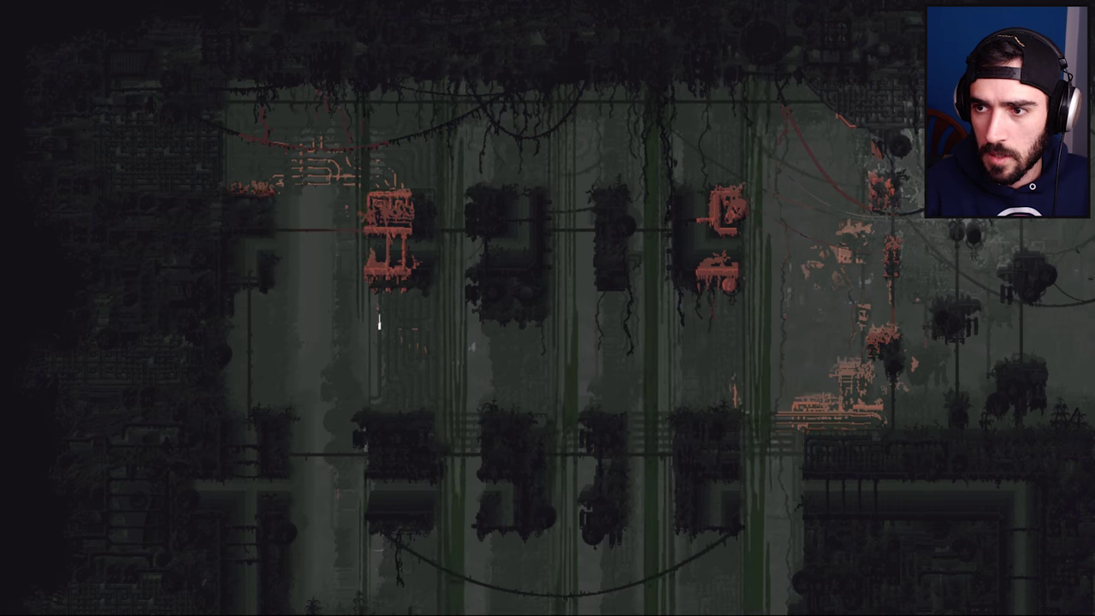
pyautogui.press('Up')
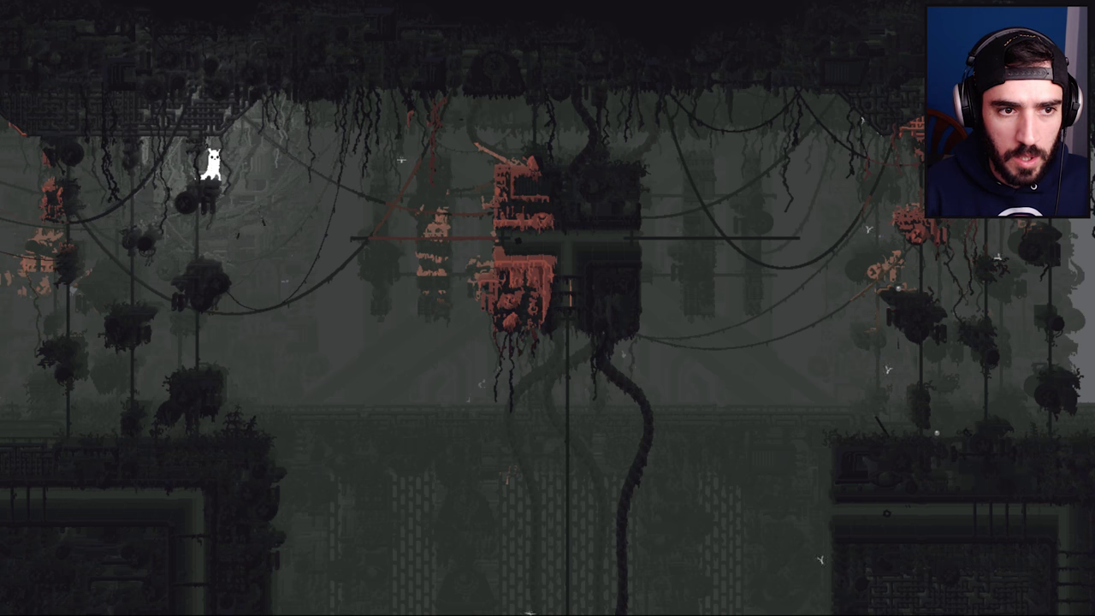
# - Leap to the horizontal pole, shimmy right, drop onto the right structure and exit right
pyautogui.press('Right')
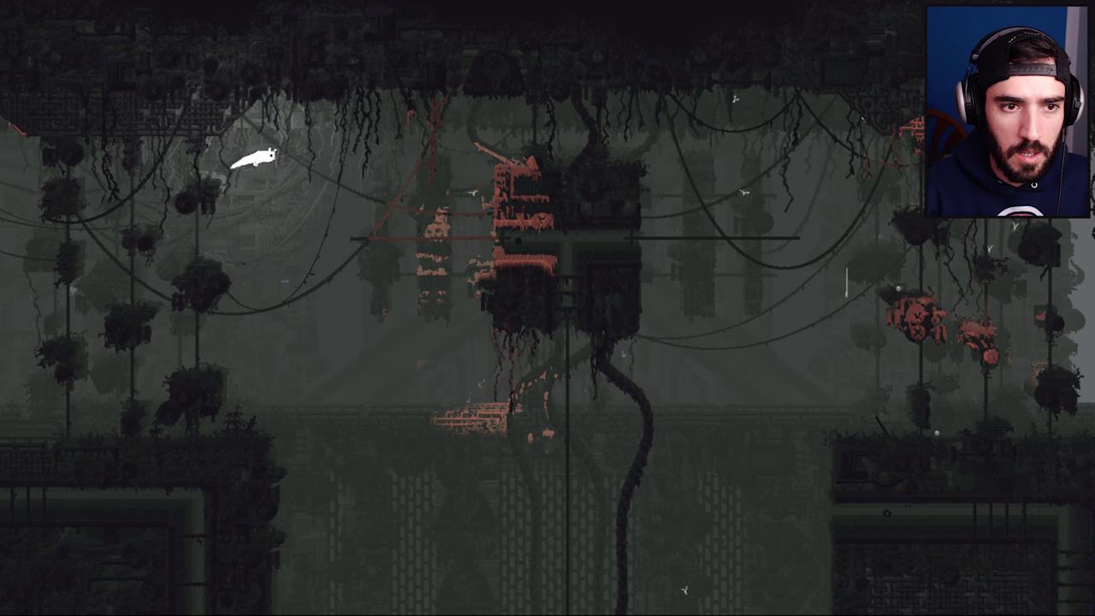
pyautogui.press('Right')
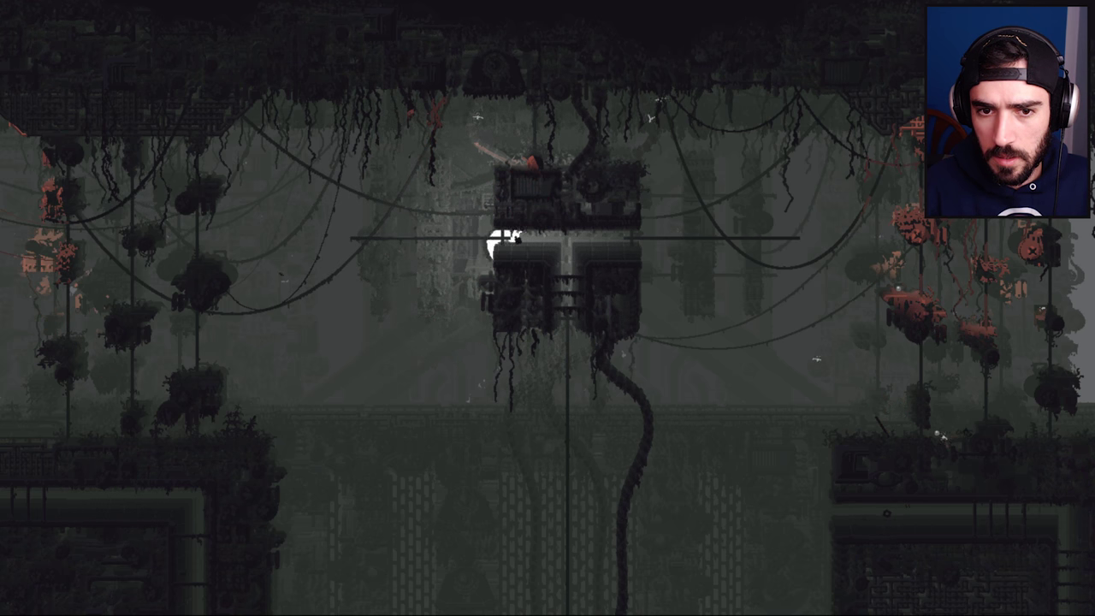
pyautogui.press('Right')
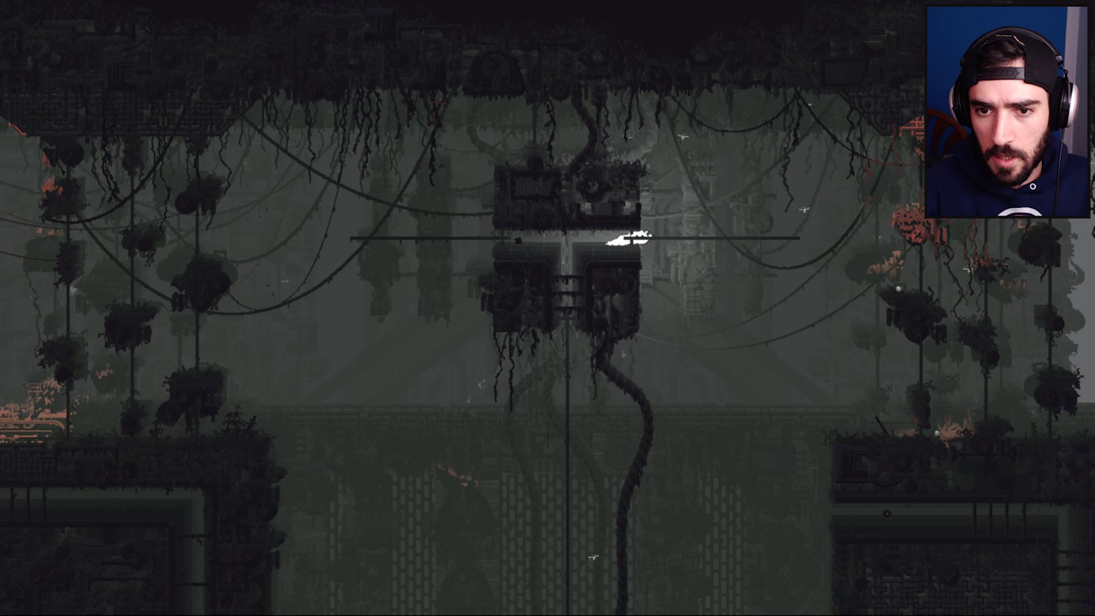
pyautogui.press('Right')
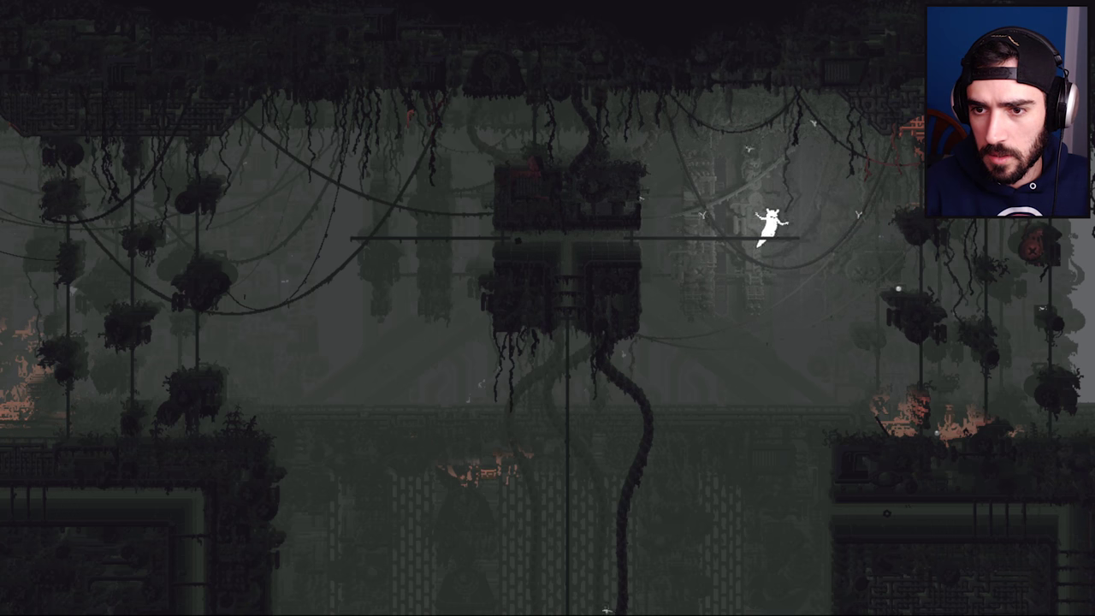
pyautogui.press('Right')
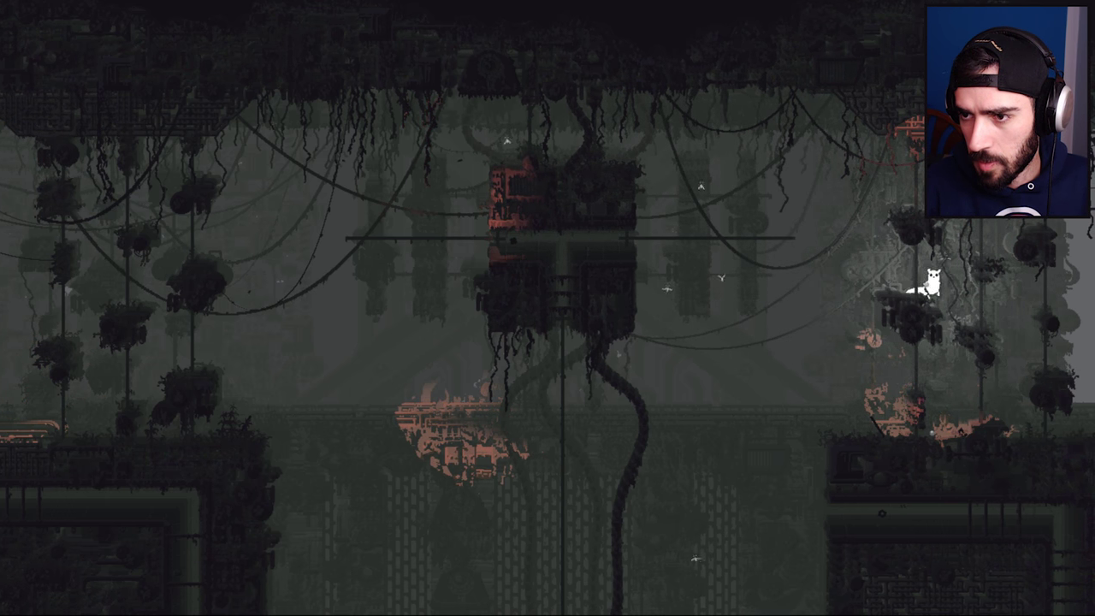
pyautogui.press('Right')
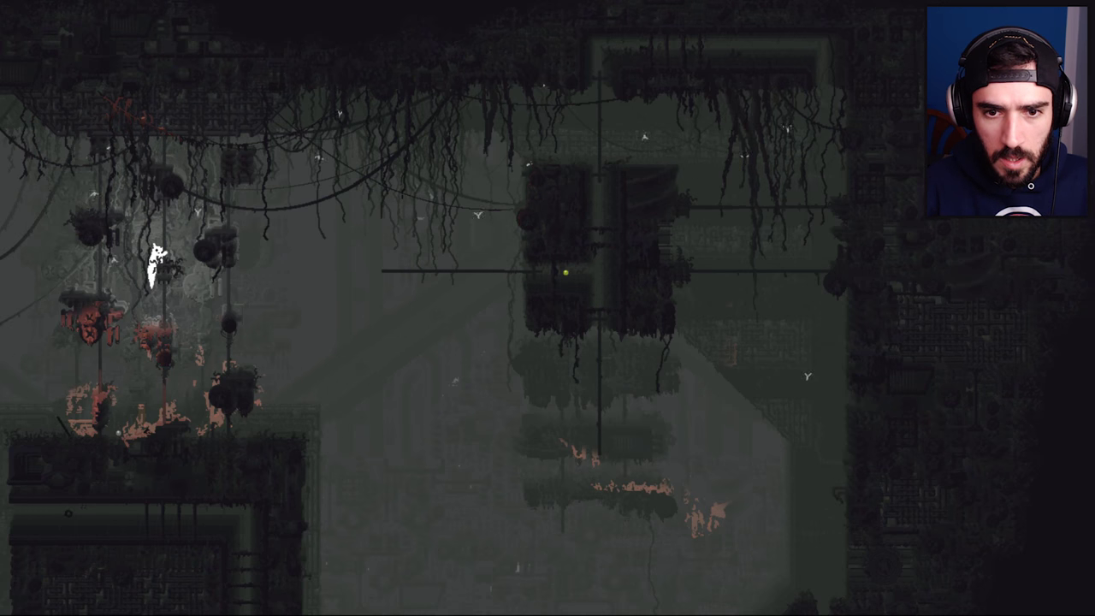
# - Climb the pole, leap onto the horizontal pole and crawl right through the red structure
pyautogui.press('Up')
pyautogui.press('Right')
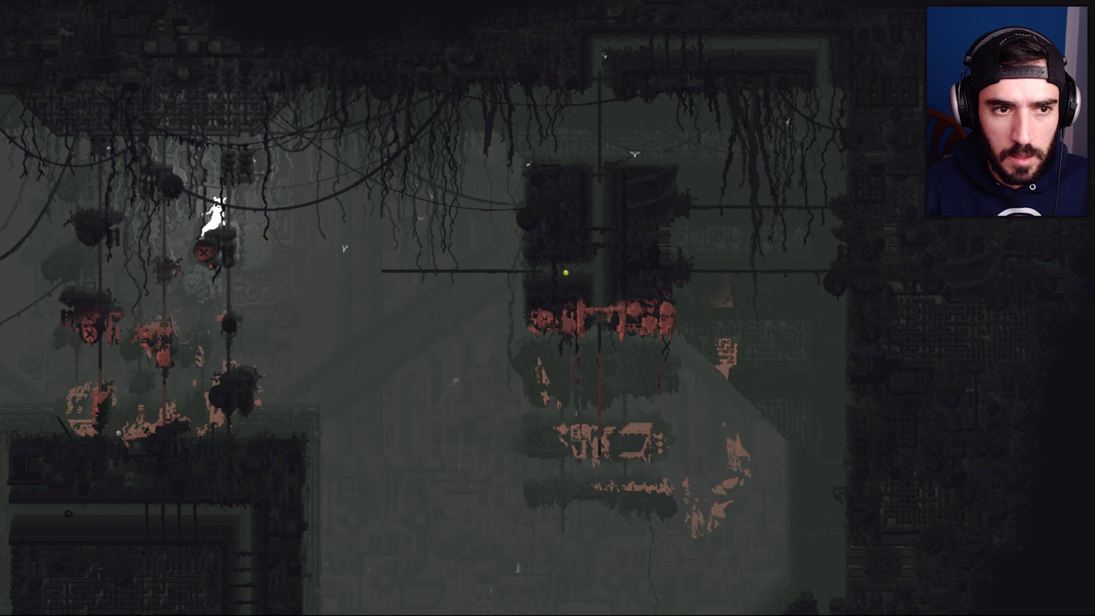
pyautogui.press('Right')
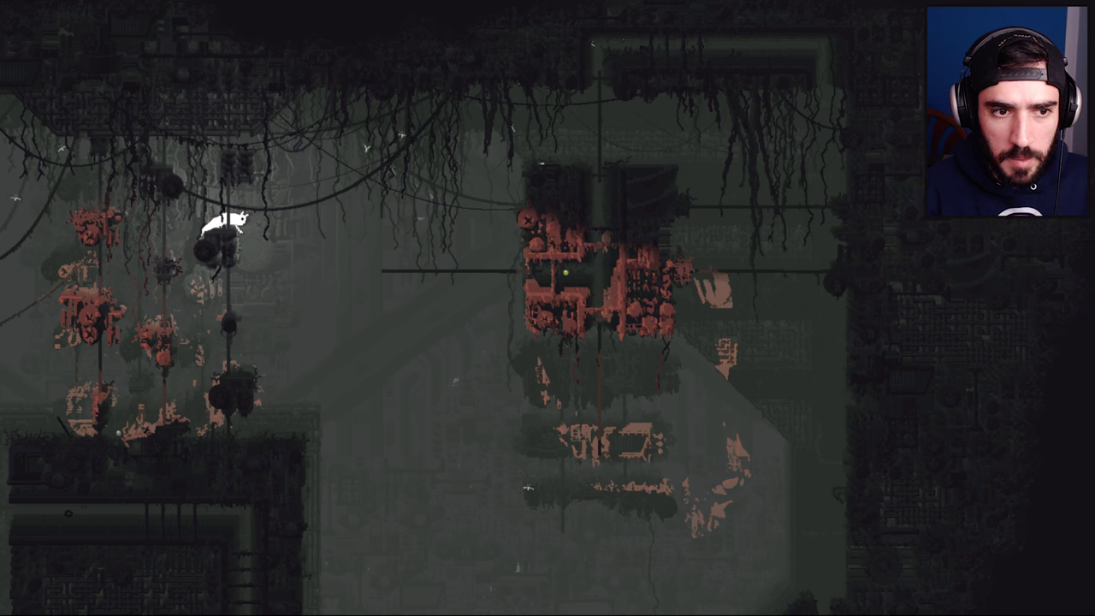
pyautogui.press('Right')
pyautogui.press('z')
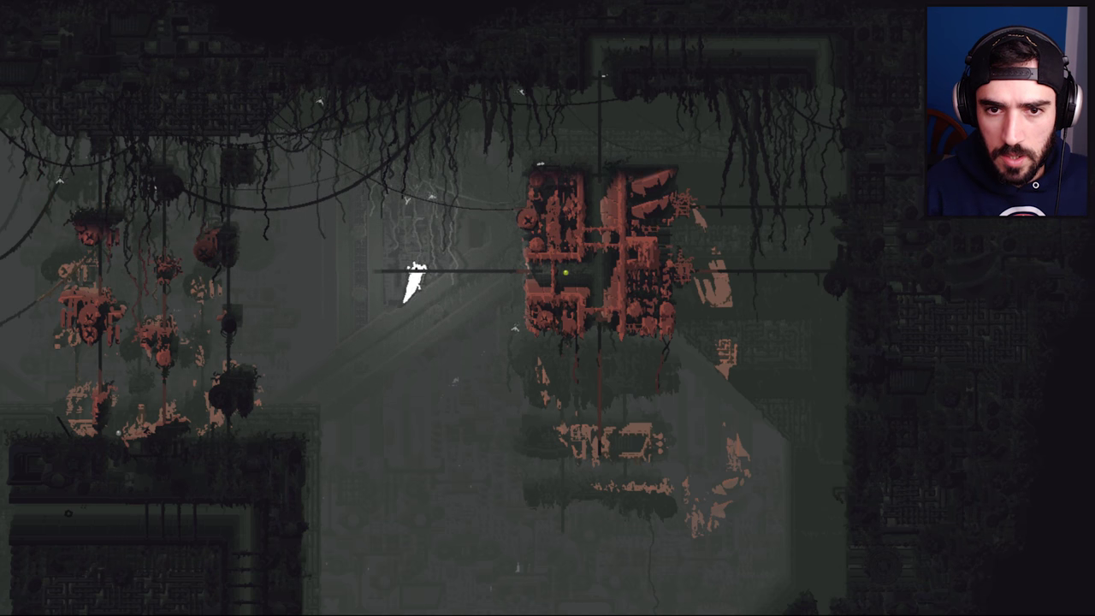
pyautogui.press('Right')
pyautogui.press('Right')
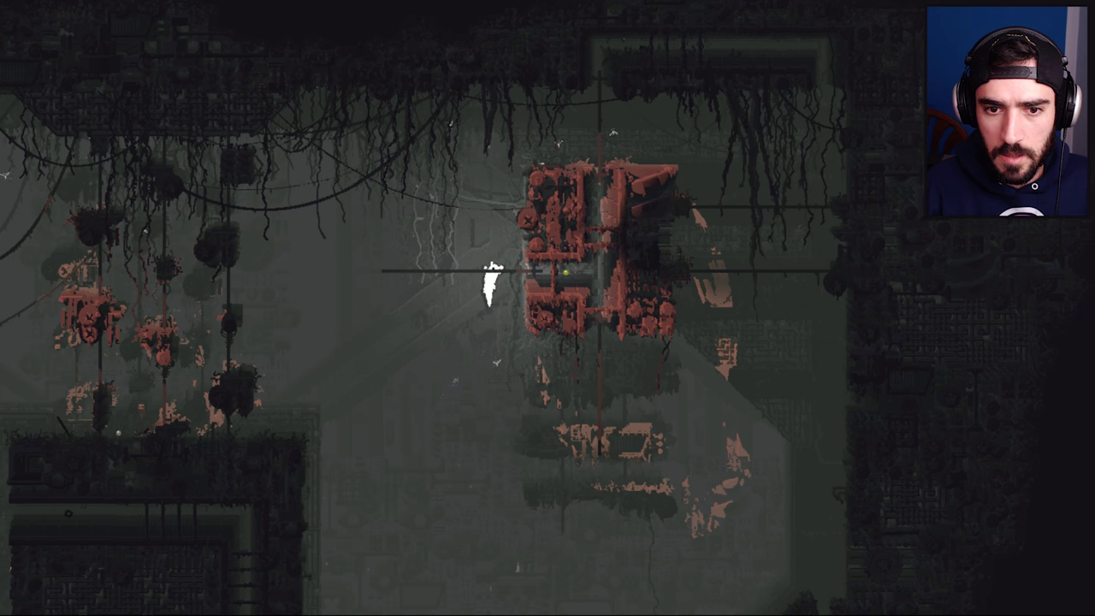
pyautogui.press('Right')
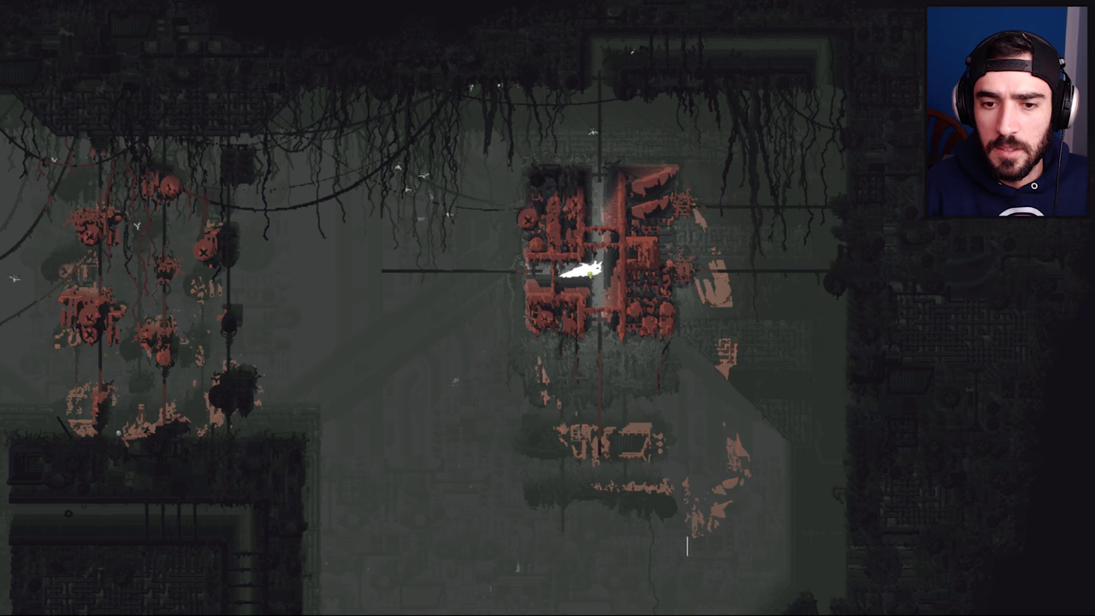
pyautogui.press('Right')
# - Climb down the pole, crawl along the lit corridors, climb the shaft and enter the top pipe
pyautogui.press('Down')
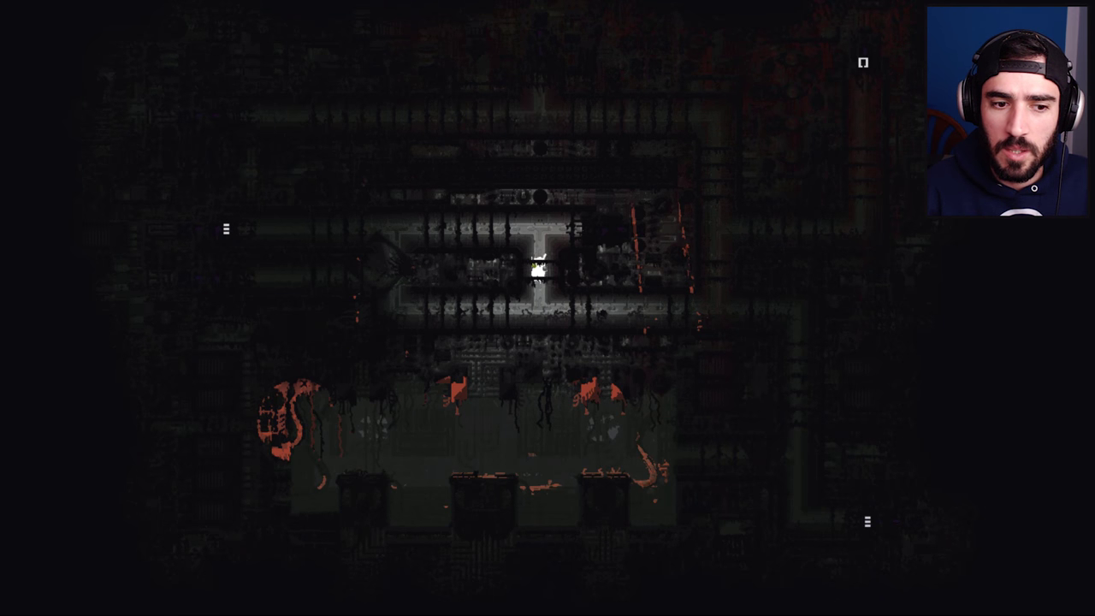
pyautogui.press('Right')
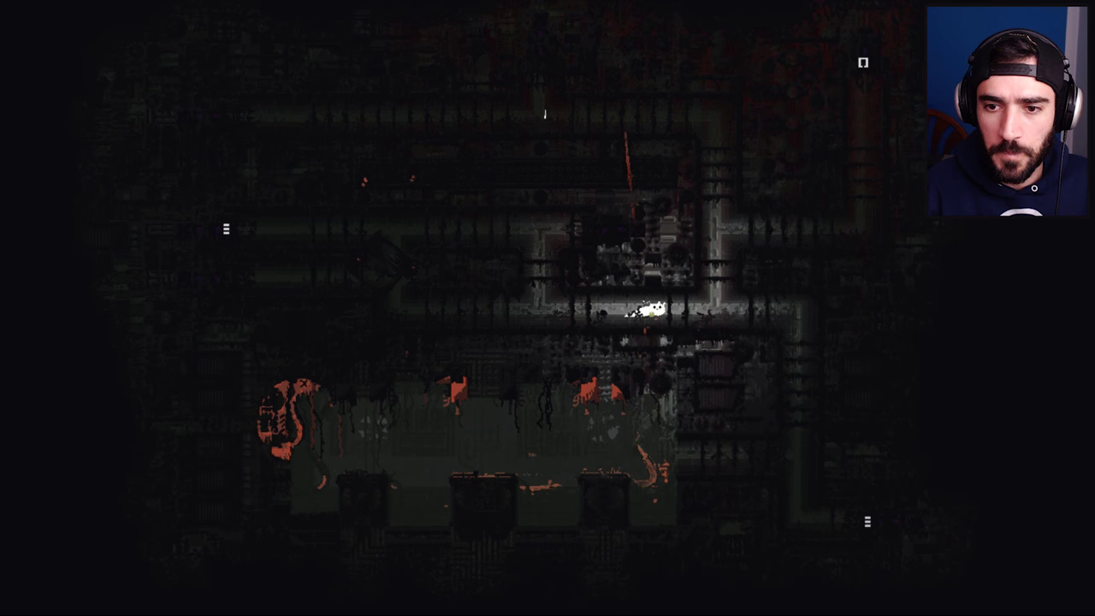
pyautogui.press('Up')
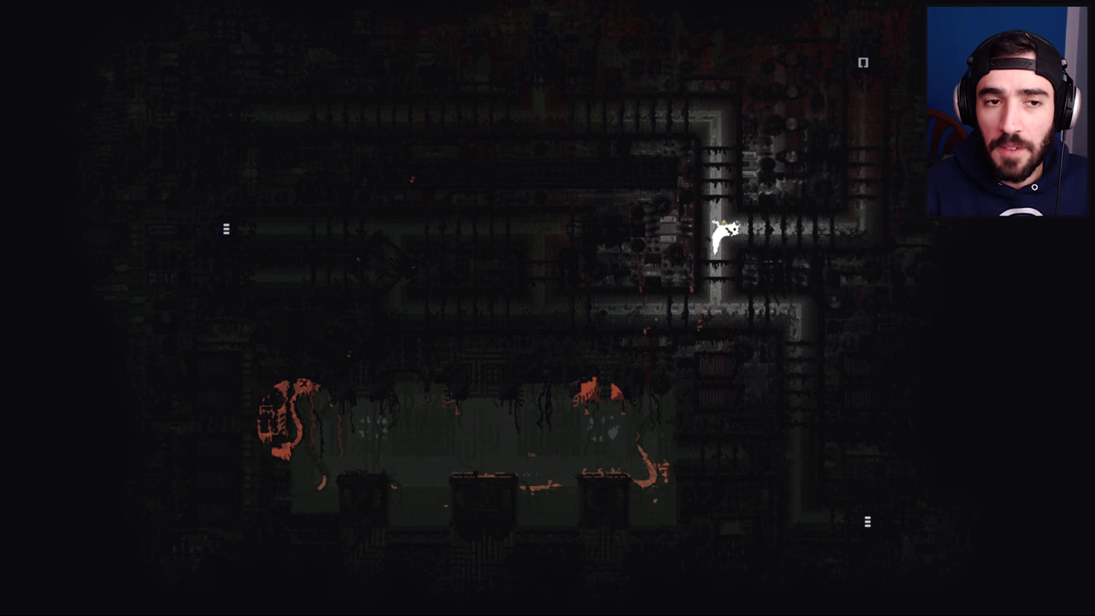
pyautogui.press('Right')
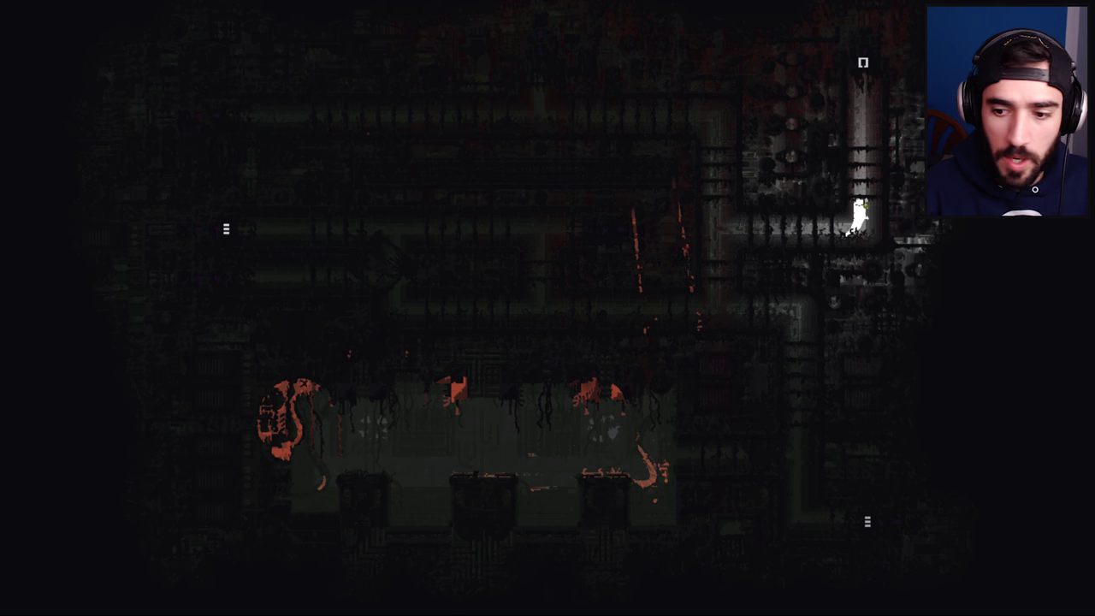
pyautogui.press('Up')
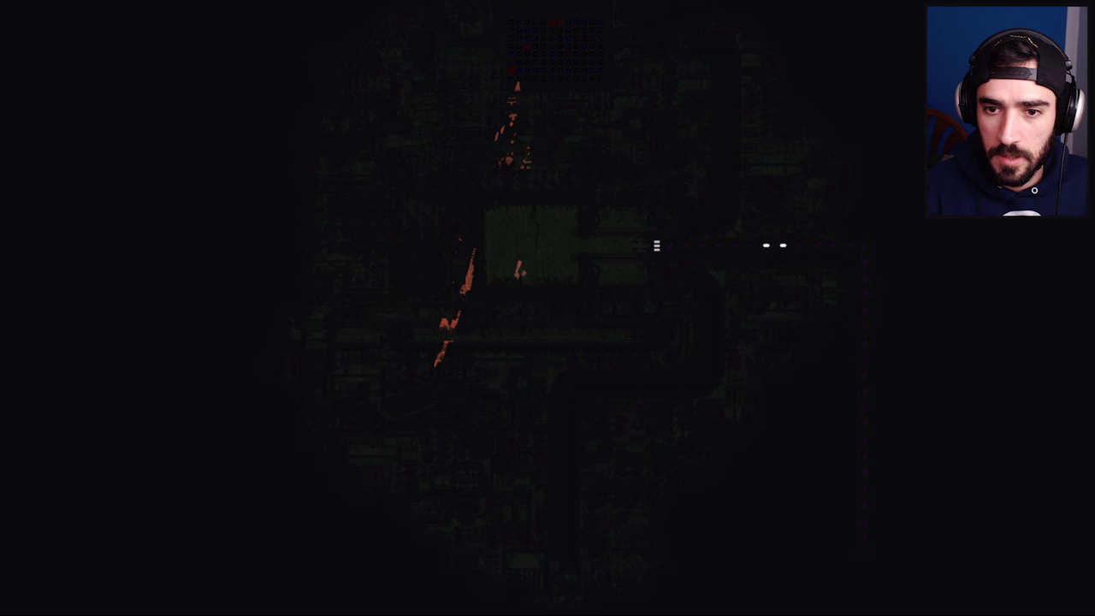
# - Enter the small shelter and hibernate, then wake, move around and leave right through the pipe
pyautogui.press('Left')
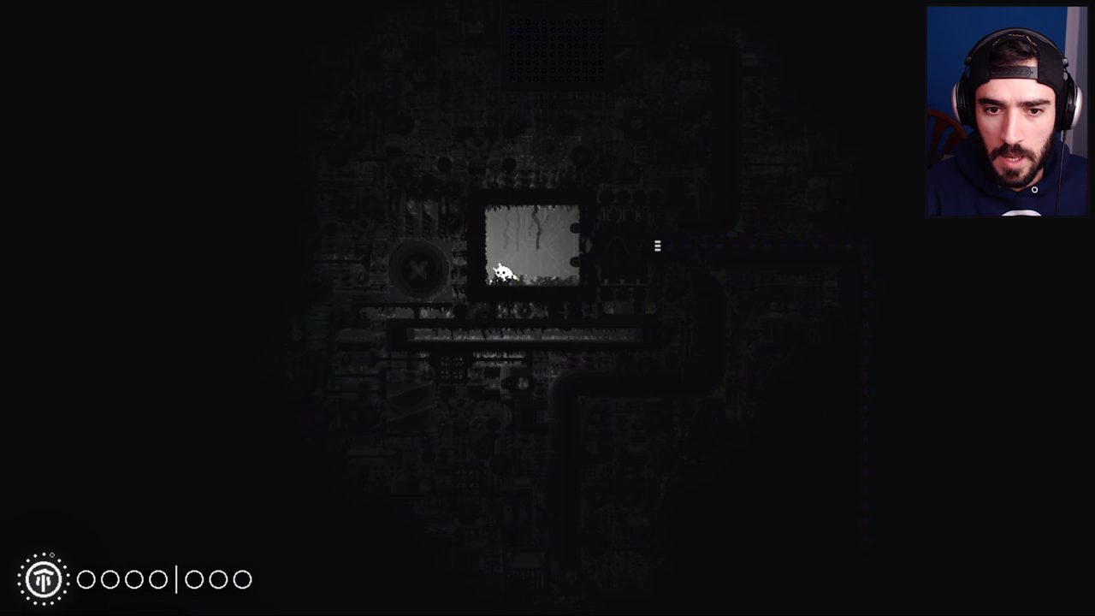
pyautogui.press('Right')
pyautogui.press('Left')
pyautogui.press('Right')
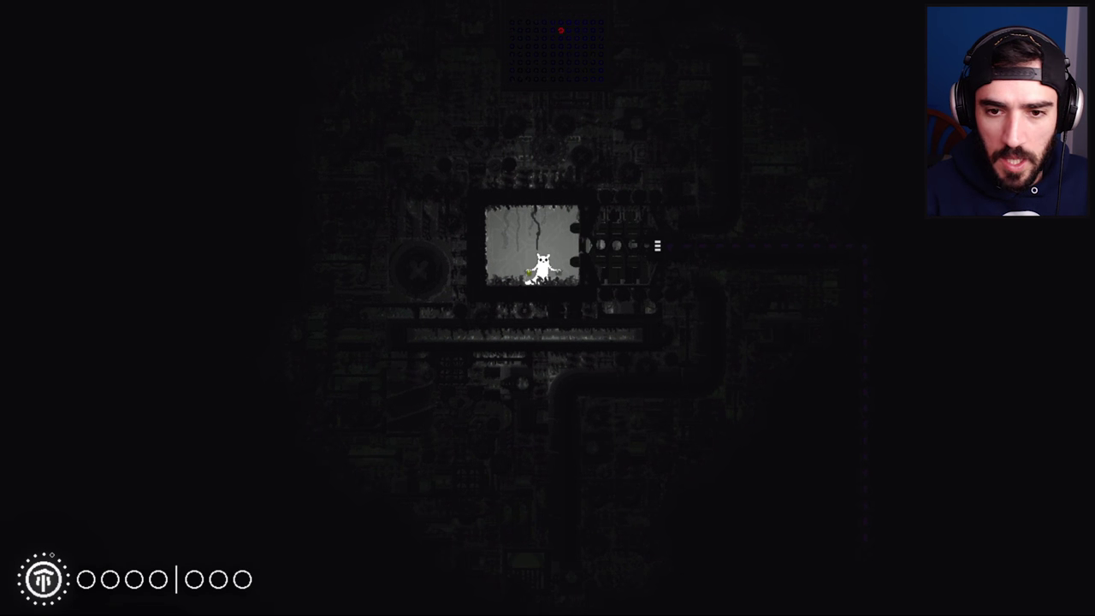
pyautogui.press('Left')
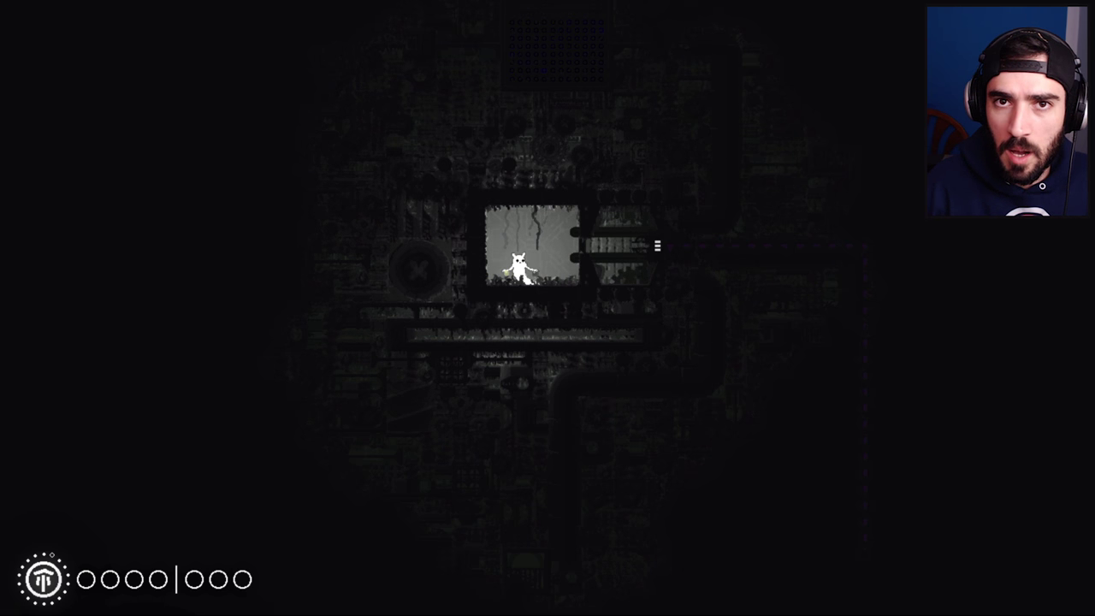
pyautogui.press('Right')
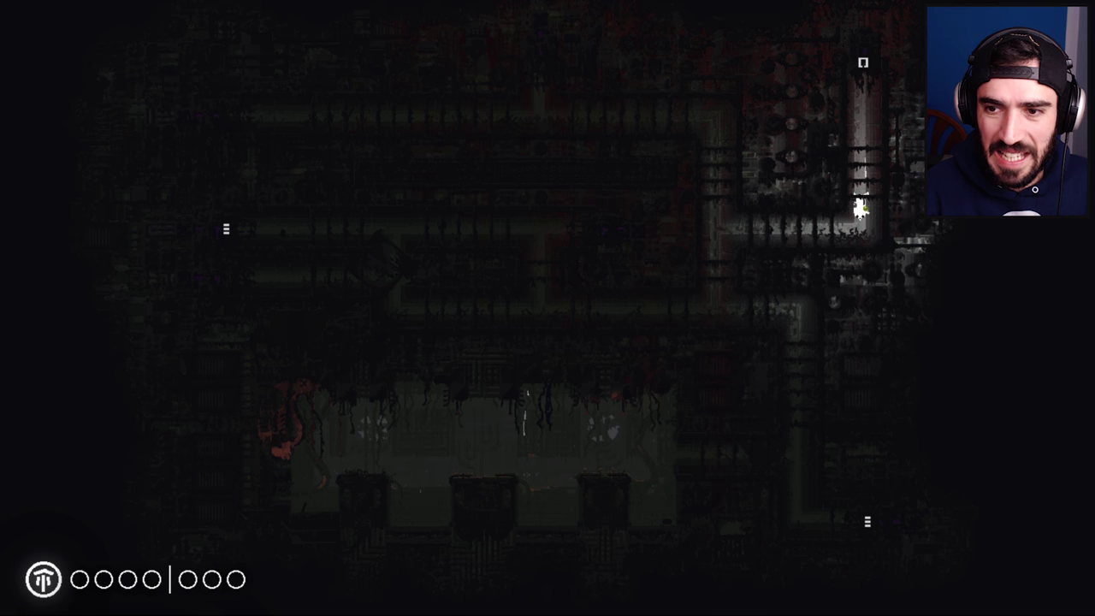
# - Drop out of the pipe and climb down the two vertical pipes toward the lower area
pyautogui.press('Left')
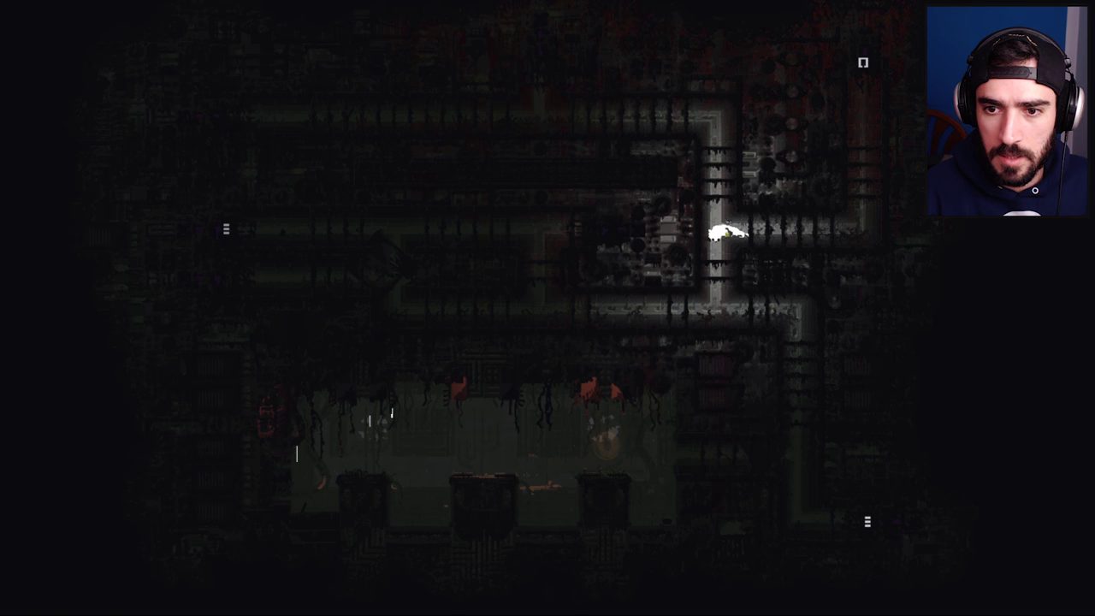
pyautogui.press('Down')
pyautogui.press('Right')
pyautogui.press('Down')
pyautogui.press('Down')
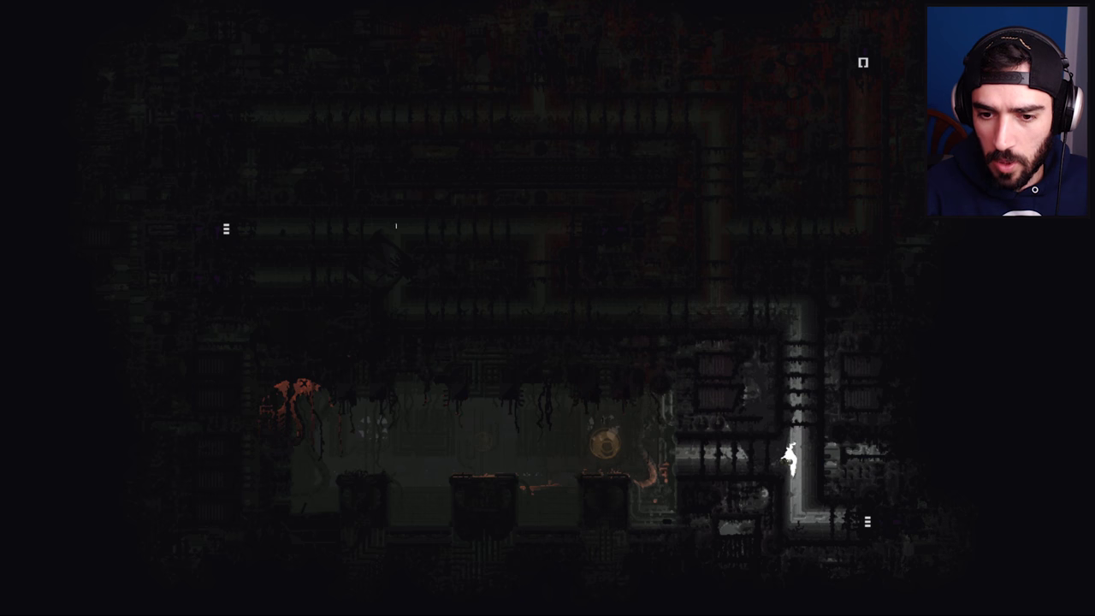
# - Move left into the lower chamber, dropping off the ledge and pulling back up
pyautogui.press('Left')
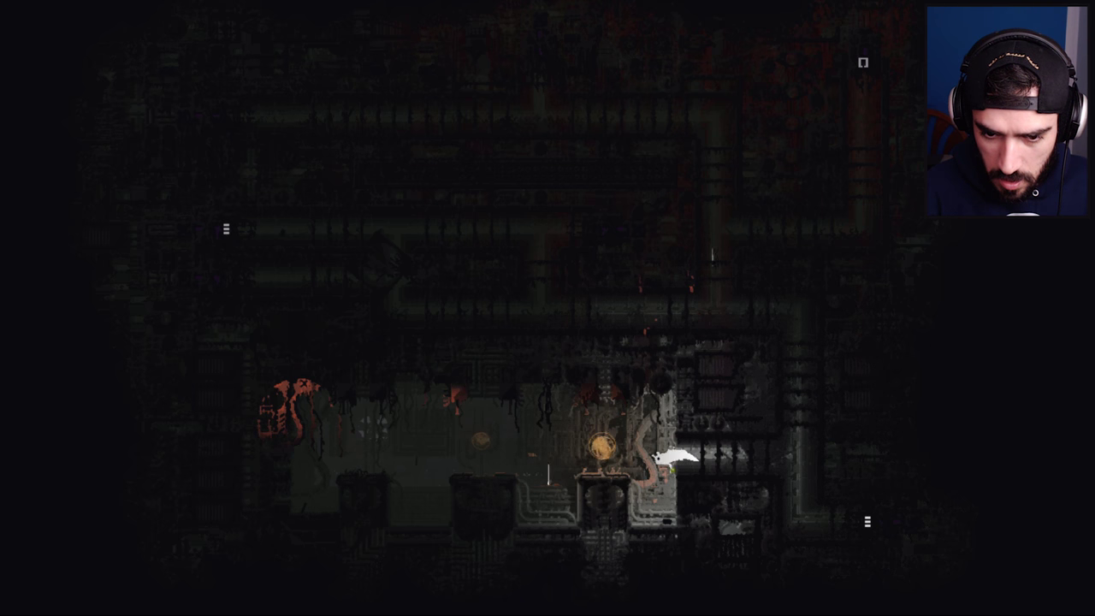
pyautogui.press('Left')
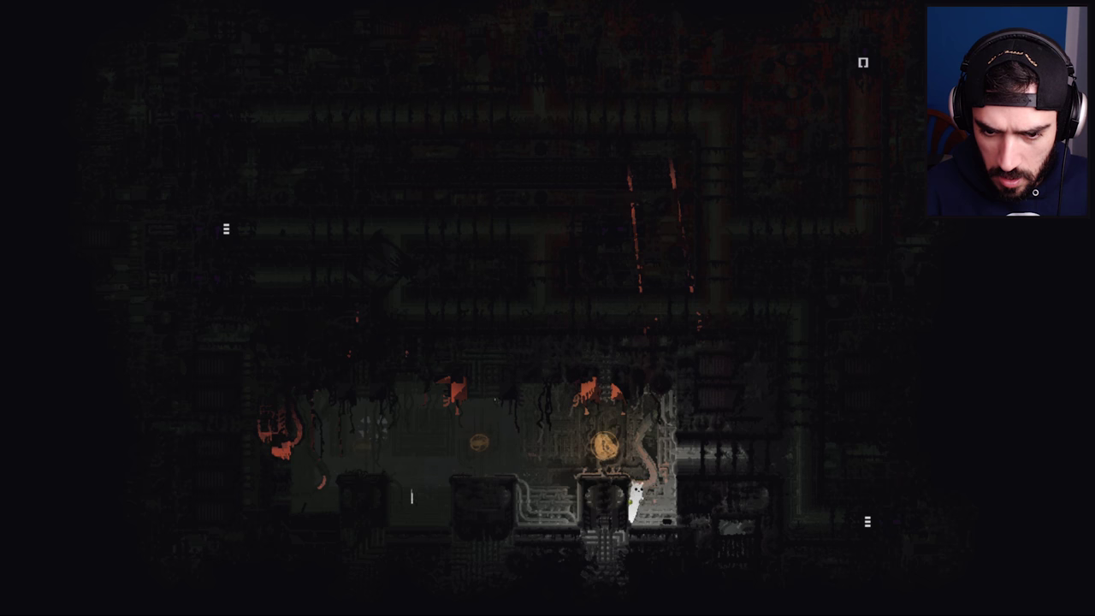
pyautogui.press('Left')
pyautogui.press('Right')
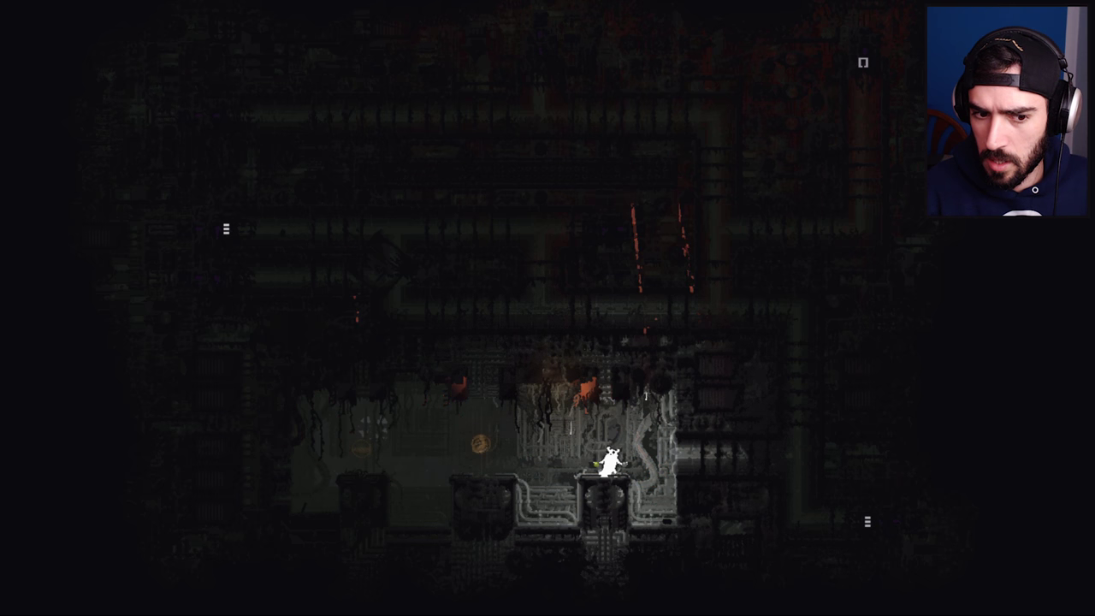
# - Explore the lizard hall, hopping and walking left along the floor before turning right
pyautogui.press('Left')
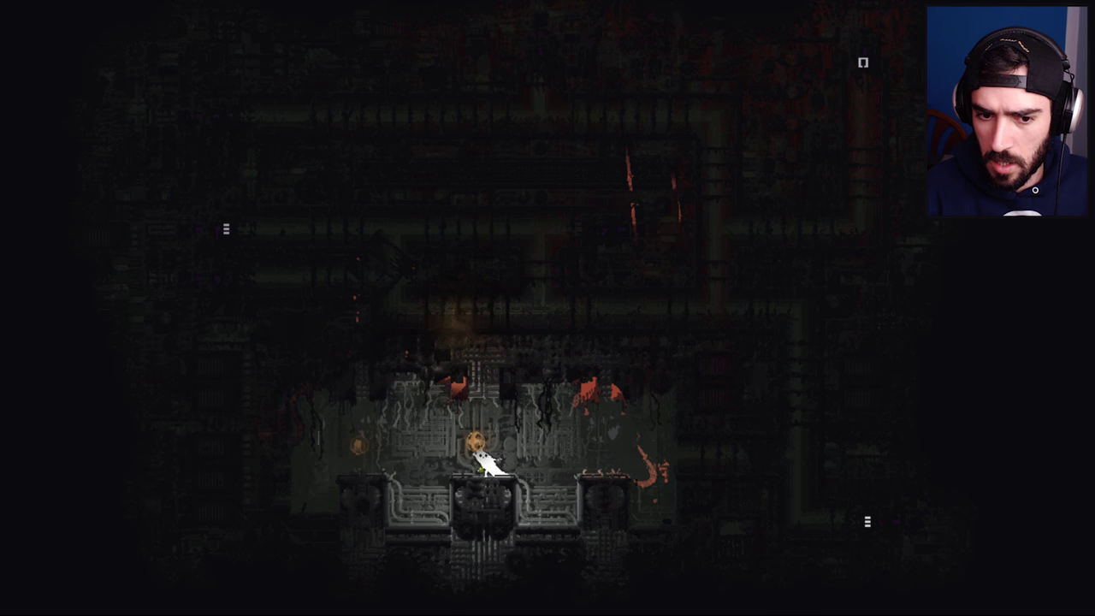
pyautogui.press('z')
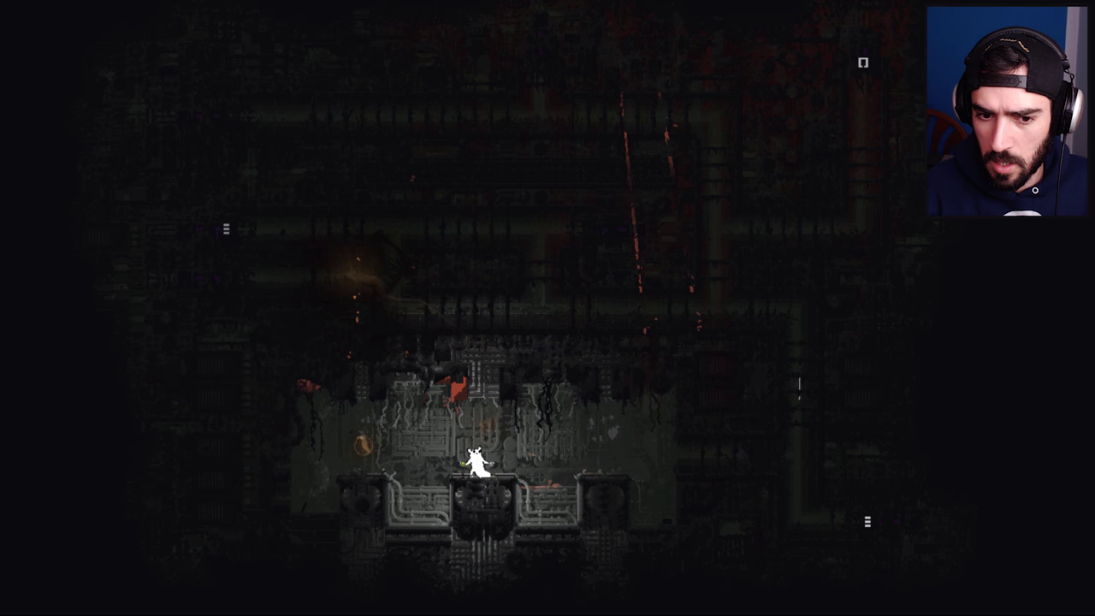
pyautogui.press('Left')
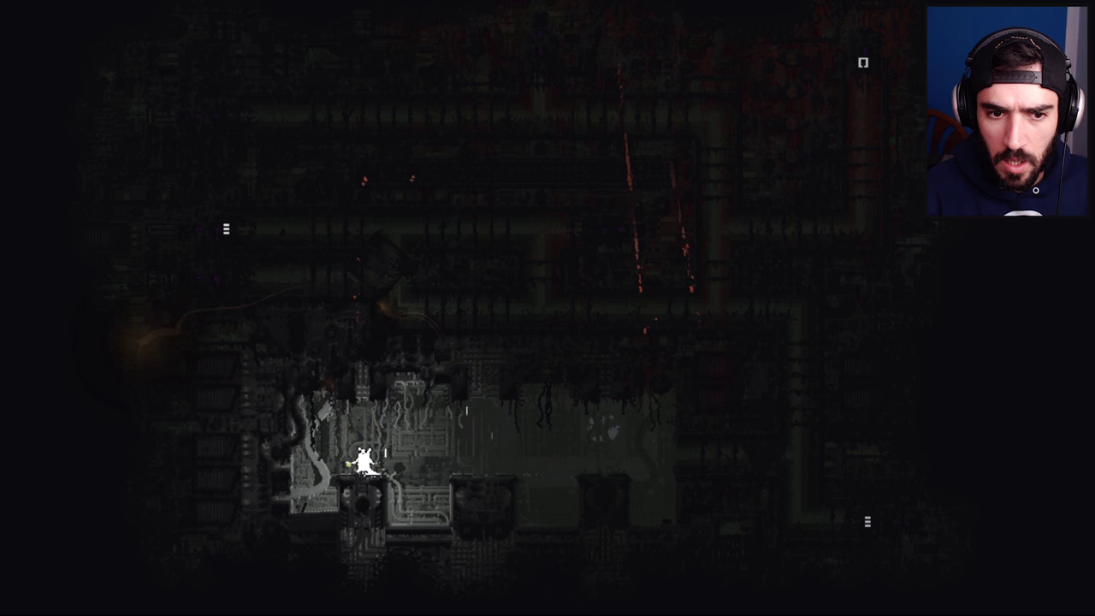
pyautogui.press('Left')
pyautogui.press('Right')
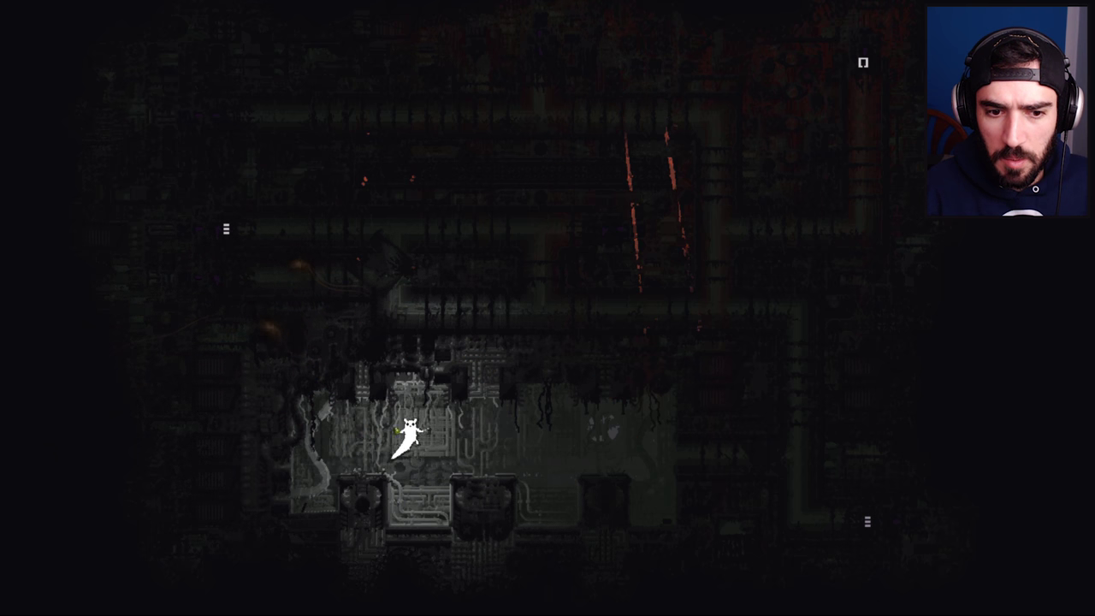
# - Run right into the corridor and climb down the lit shaft into the misty room
pyautogui.press('Right')
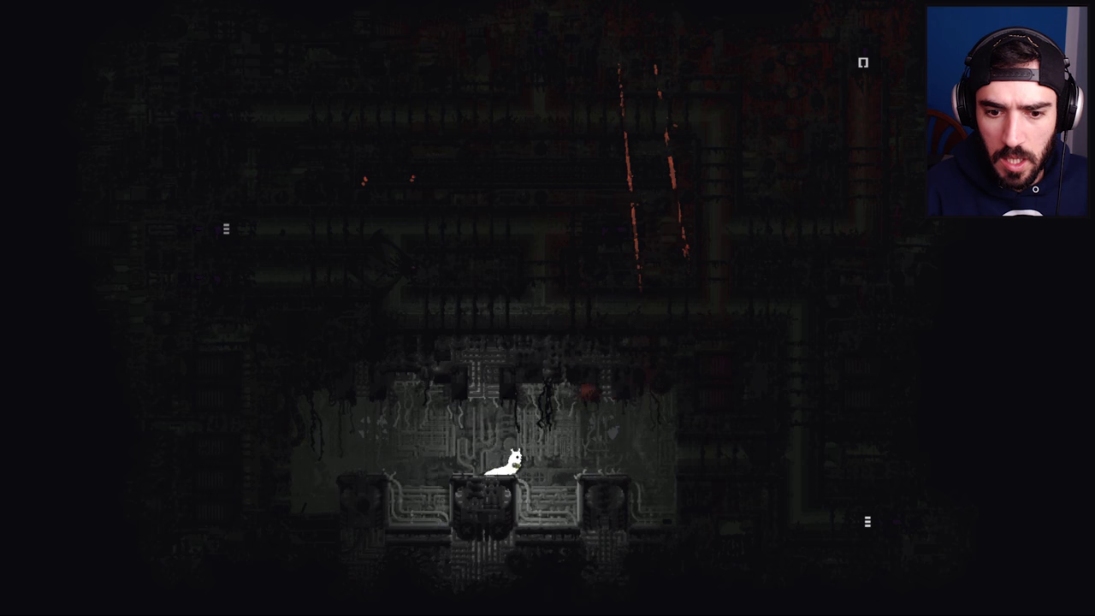
pyautogui.press('Right')
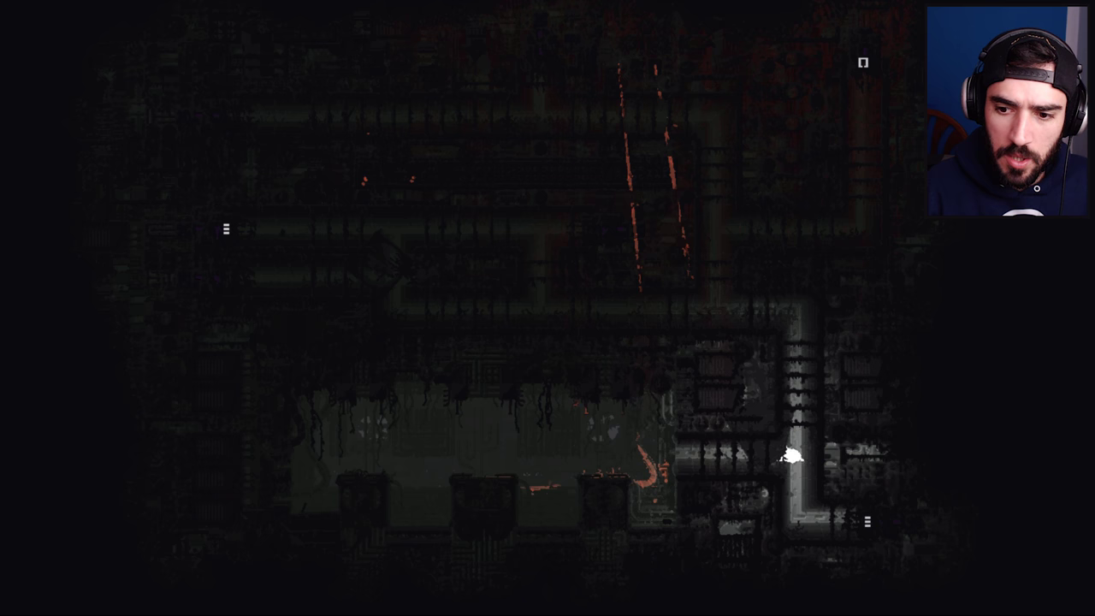
pyautogui.press('Down')
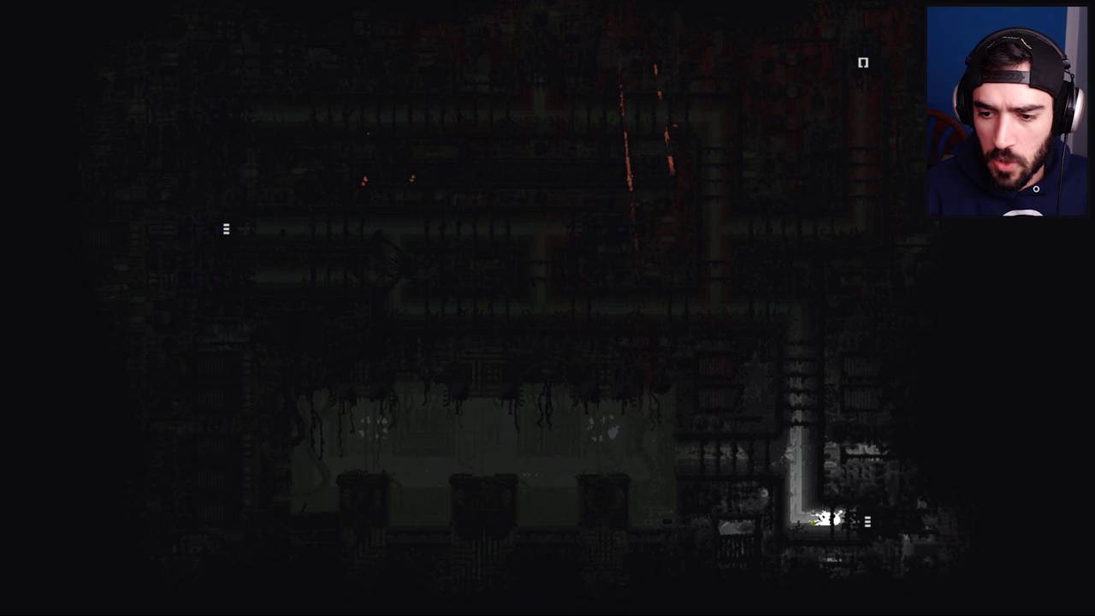
pyautogui.press('Right')
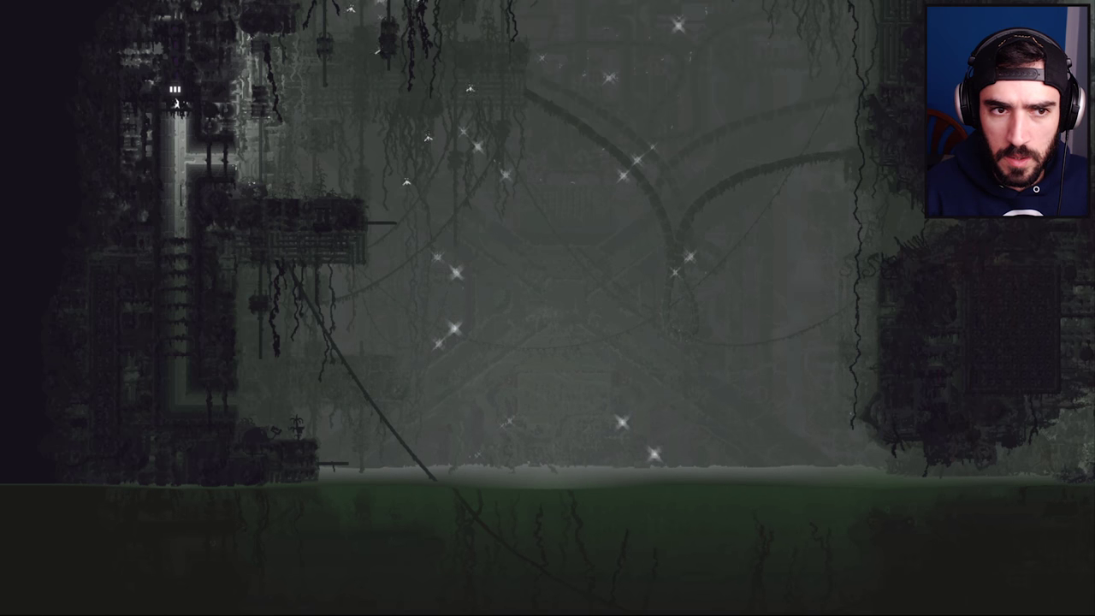
# - Drop onto the platform, leap into the water and swim right to the edge
pyautogui.press('Down')
pyautogui.press('Right')
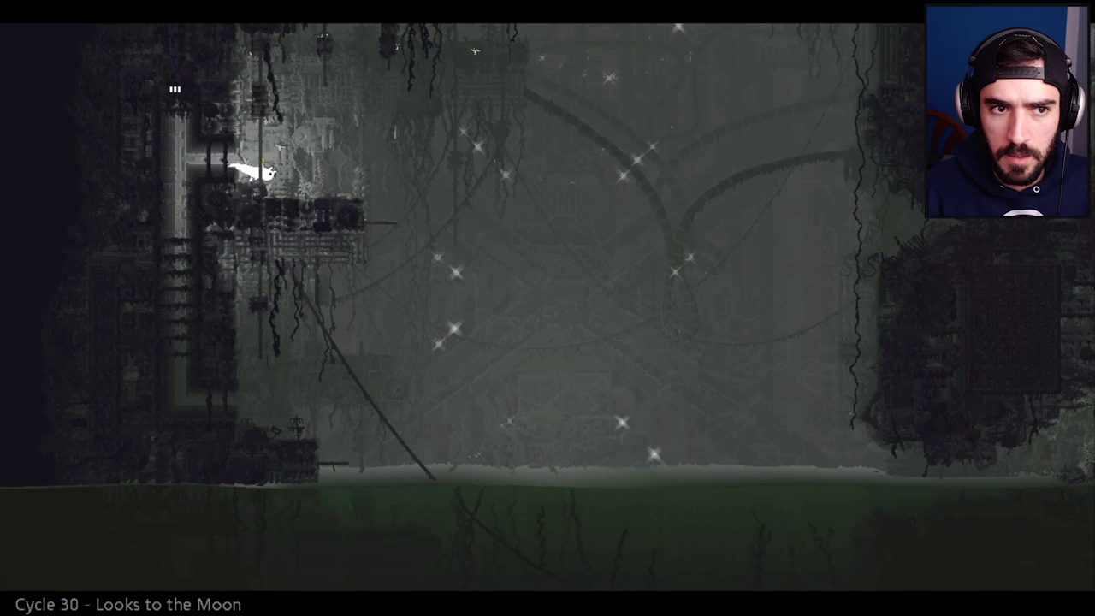
pyautogui.press('Right')
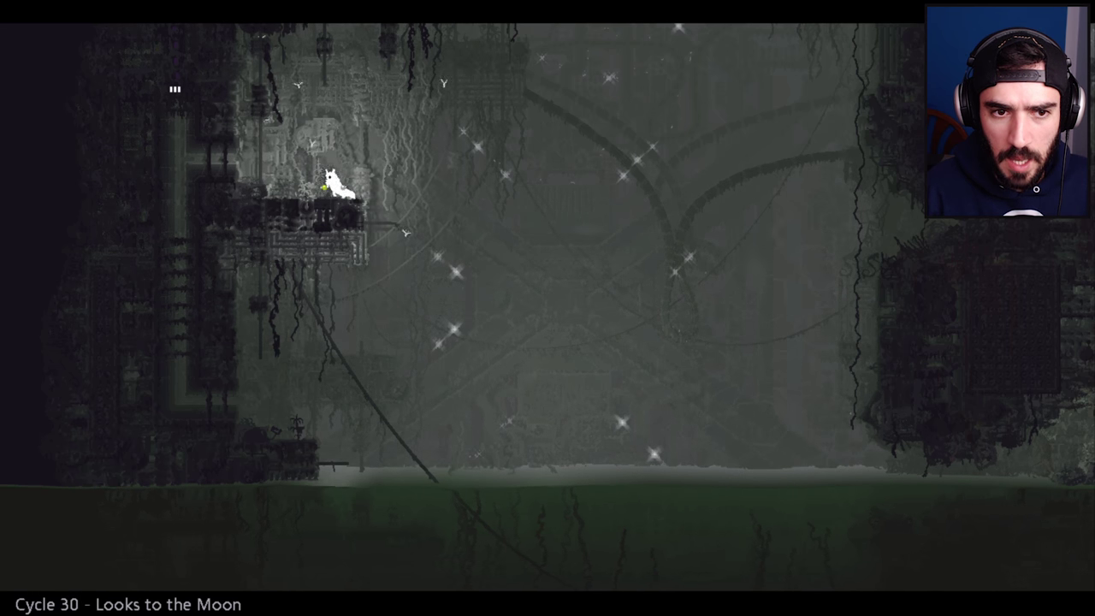
pyautogui.press('z')
pyautogui.press('Right')
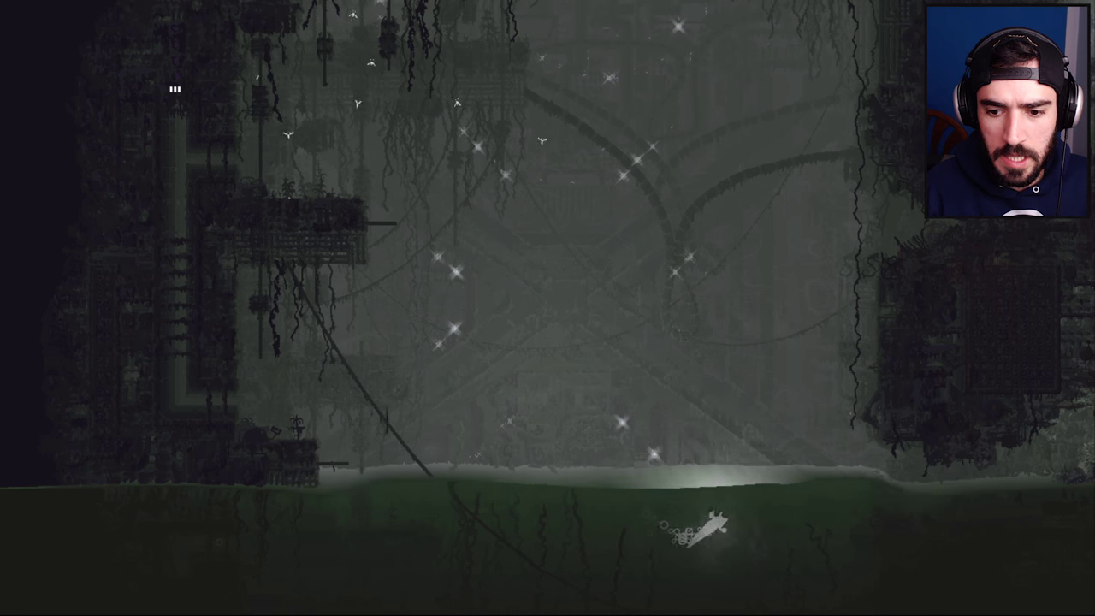
# - Walk right to the firelit debris room, then walk back left out of it
pyautogui.press('Right')
pyautogui.press('Right')
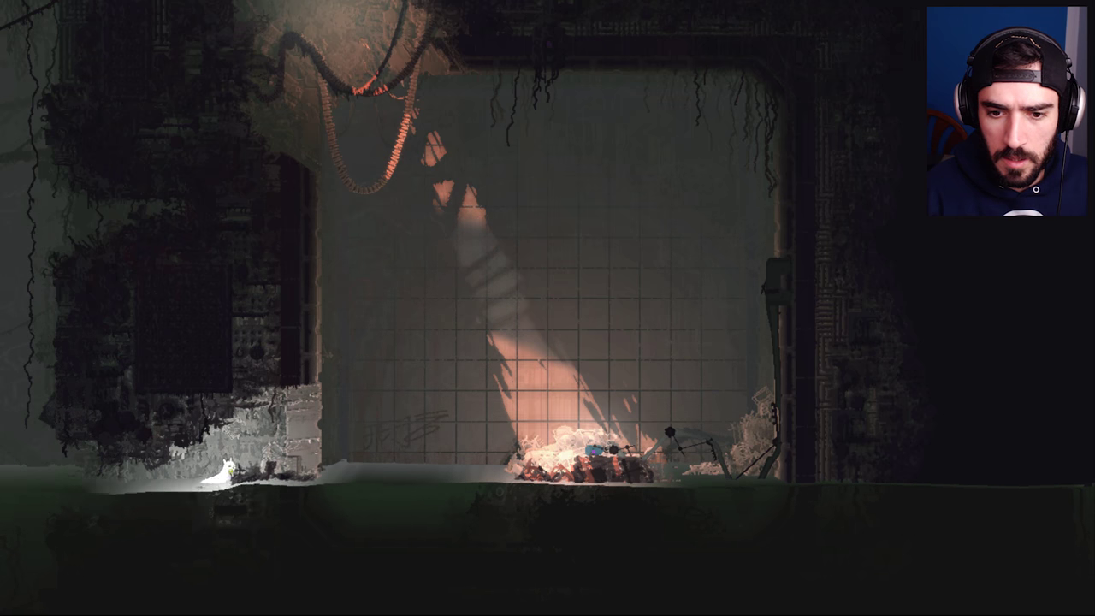
pyautogui.press('Right')
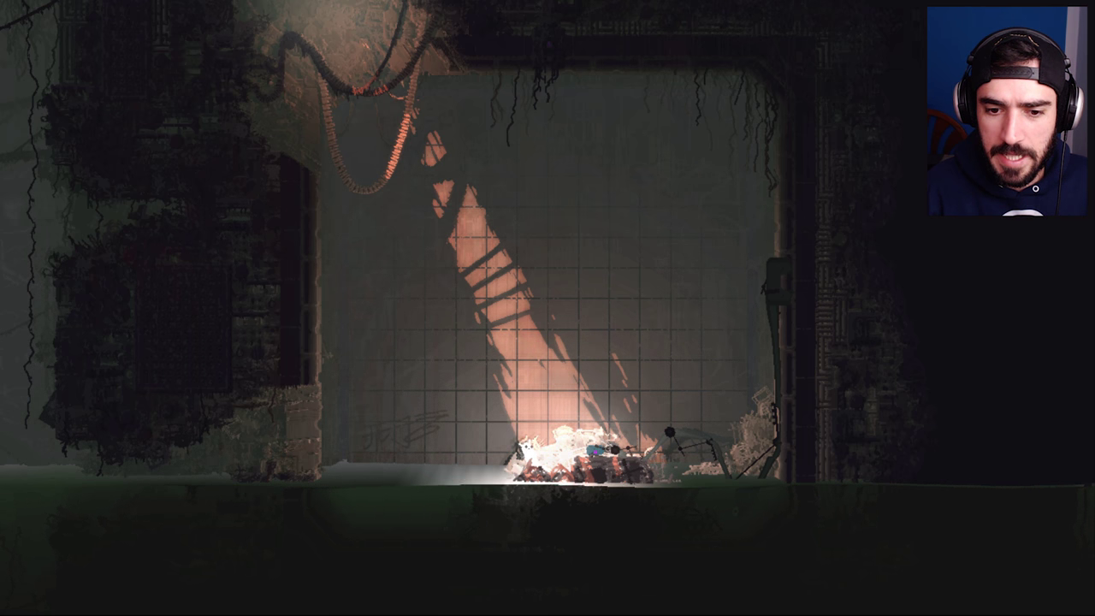
pyautogui.press('Left')
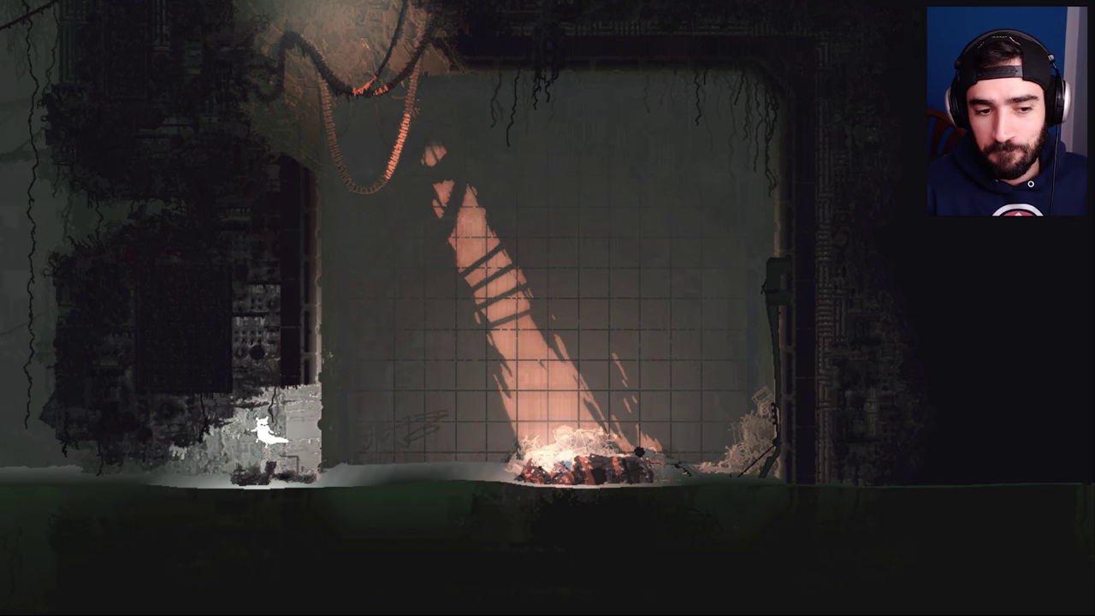
pyautogui.press('Left')
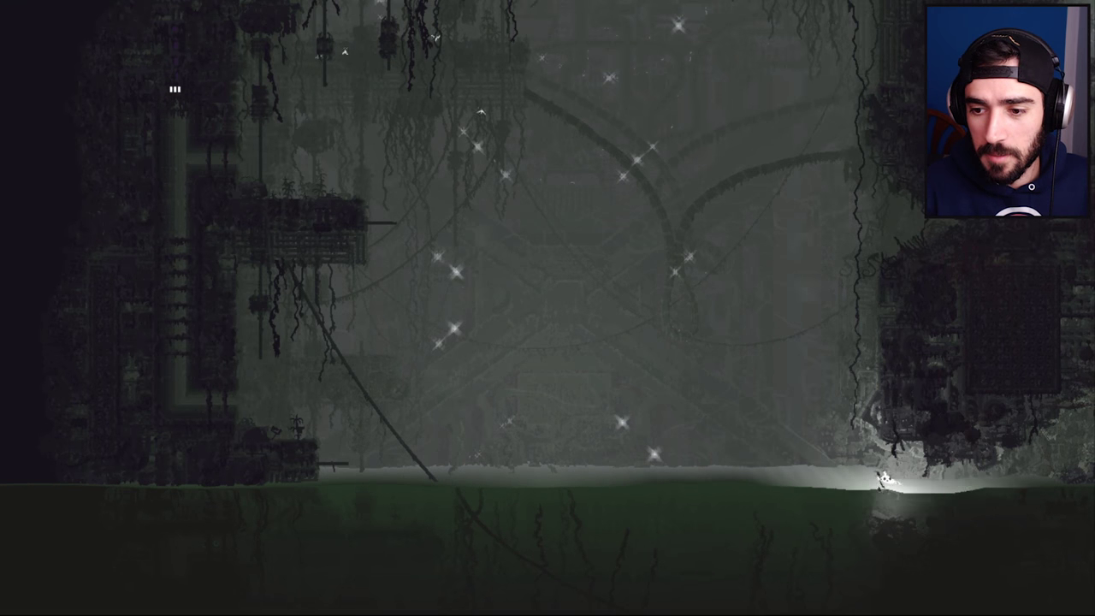
# - Walk left across the flooded floor, jump onto the left ledge and climb its pole
pyautogui.press('Left')
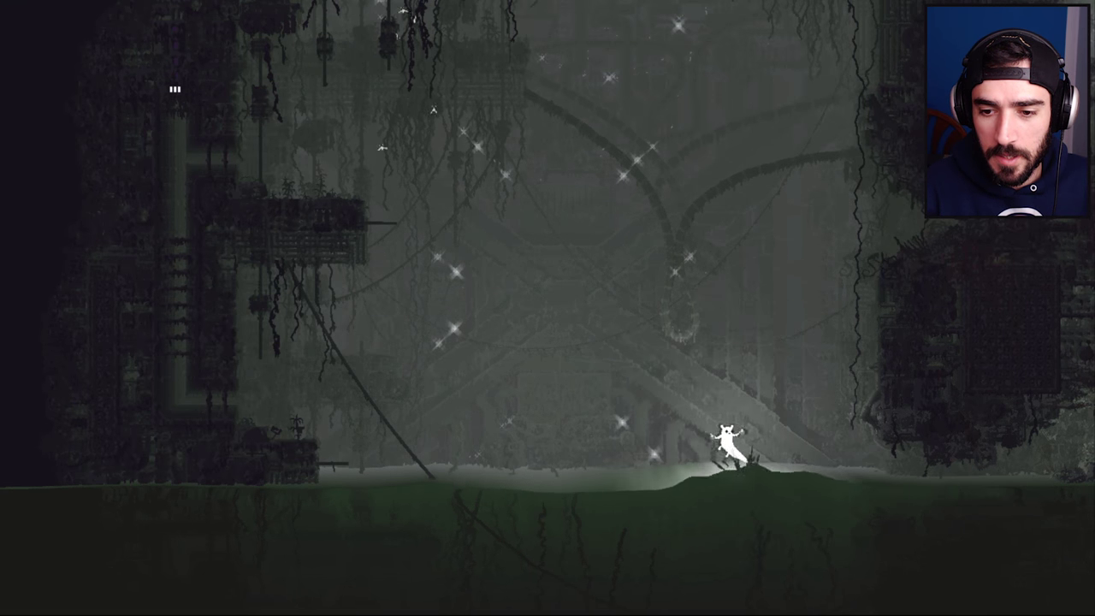
pyautogui.press('Left')
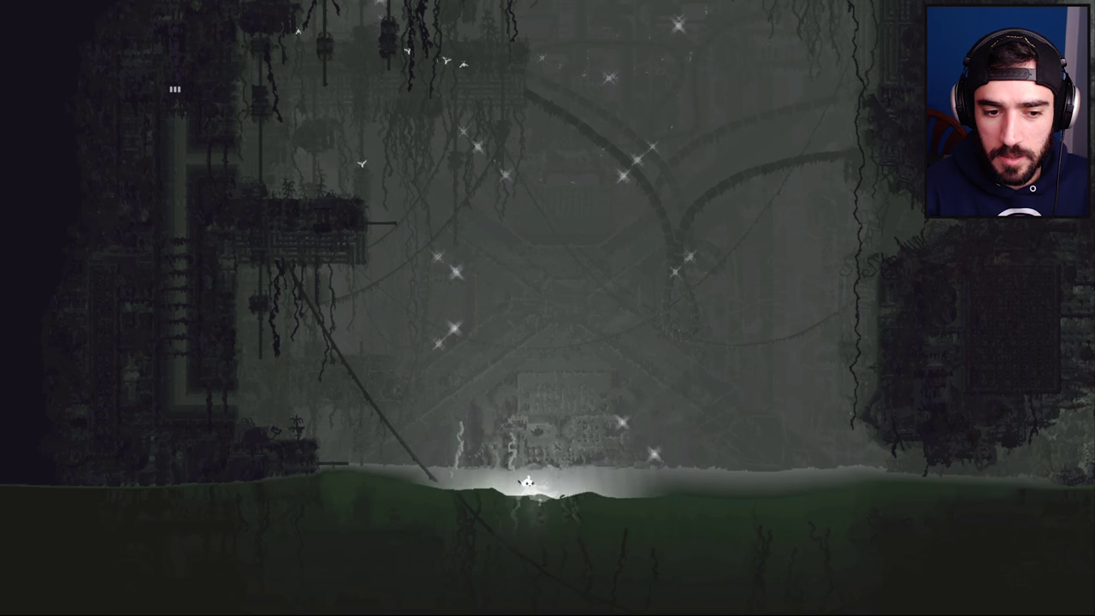
pyautogui.press('Left')
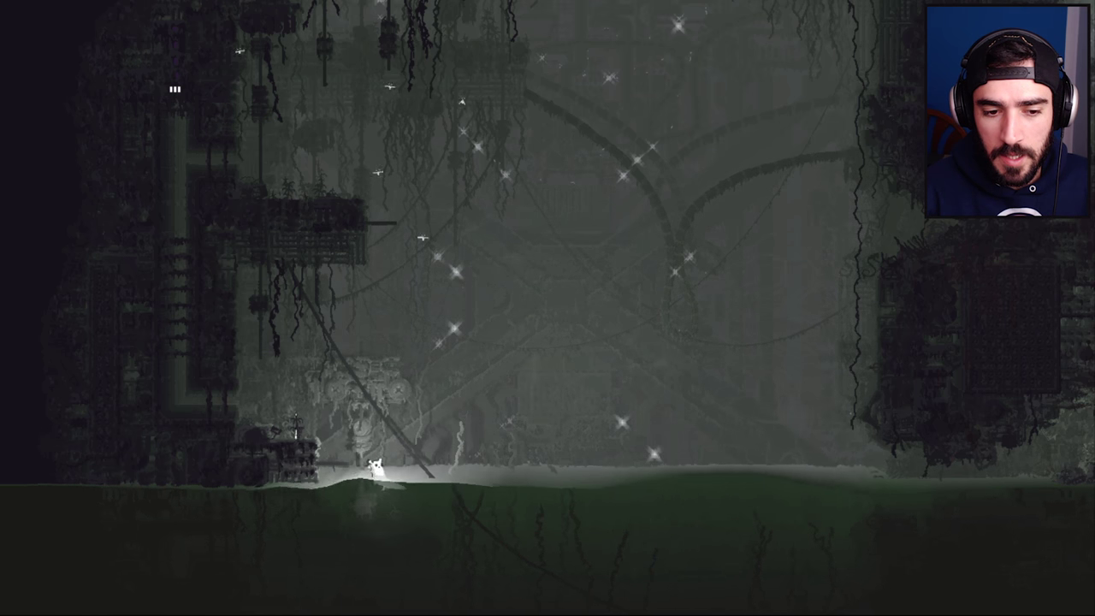
pyautogui.press('z')
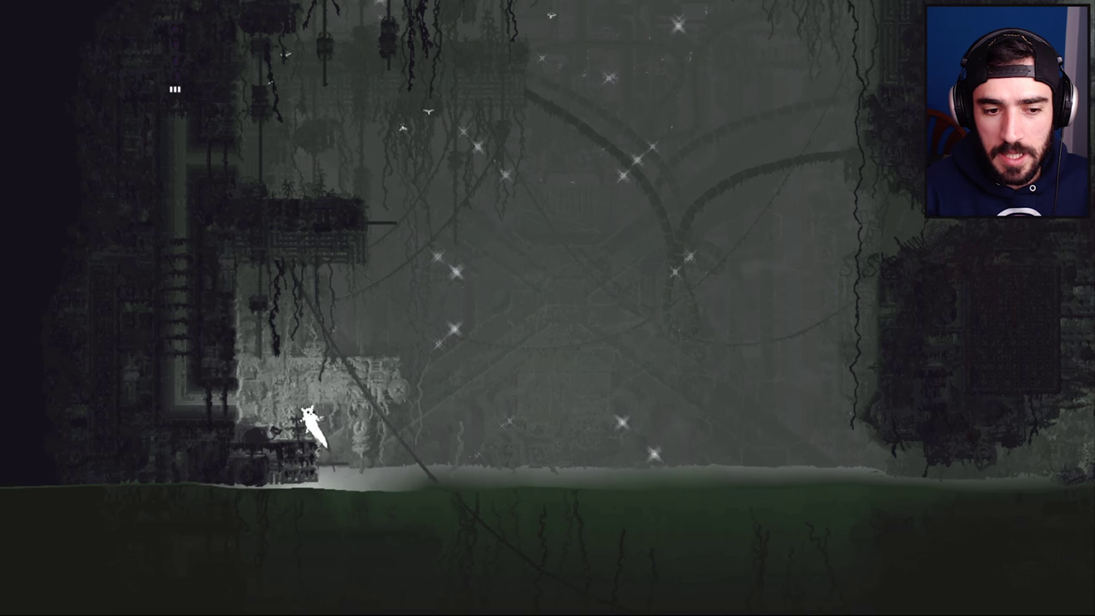
pyautogui.press('Left')
pyautogui.press('Left')
pyautogui.press('Up')
pyautogui.press('Up')
pyautogui.press('Up')
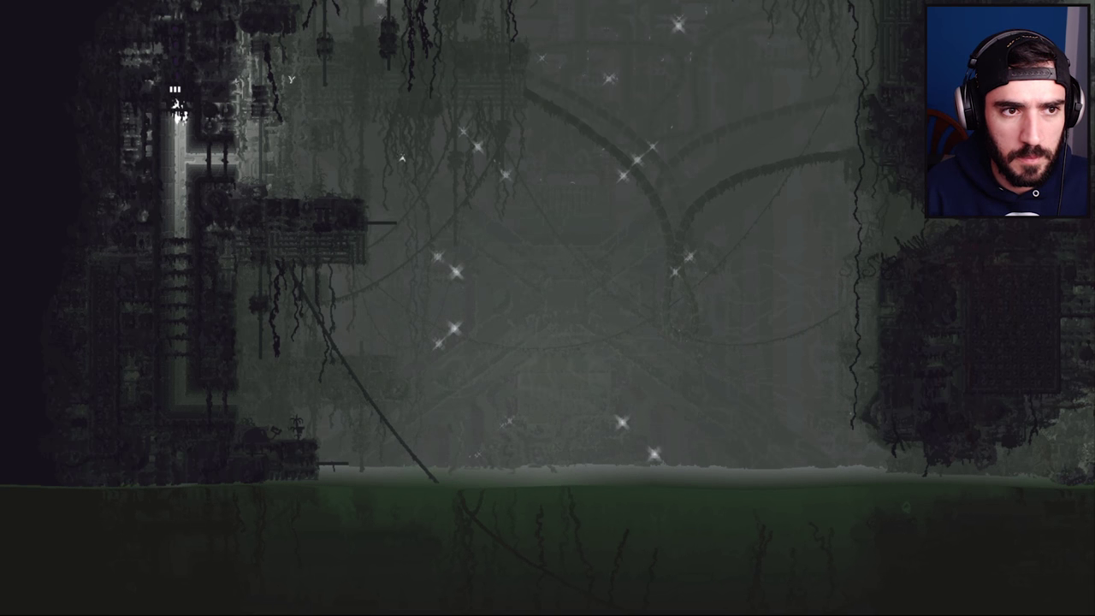
pyautogui.press('Up')
pyautogui.press('Up')
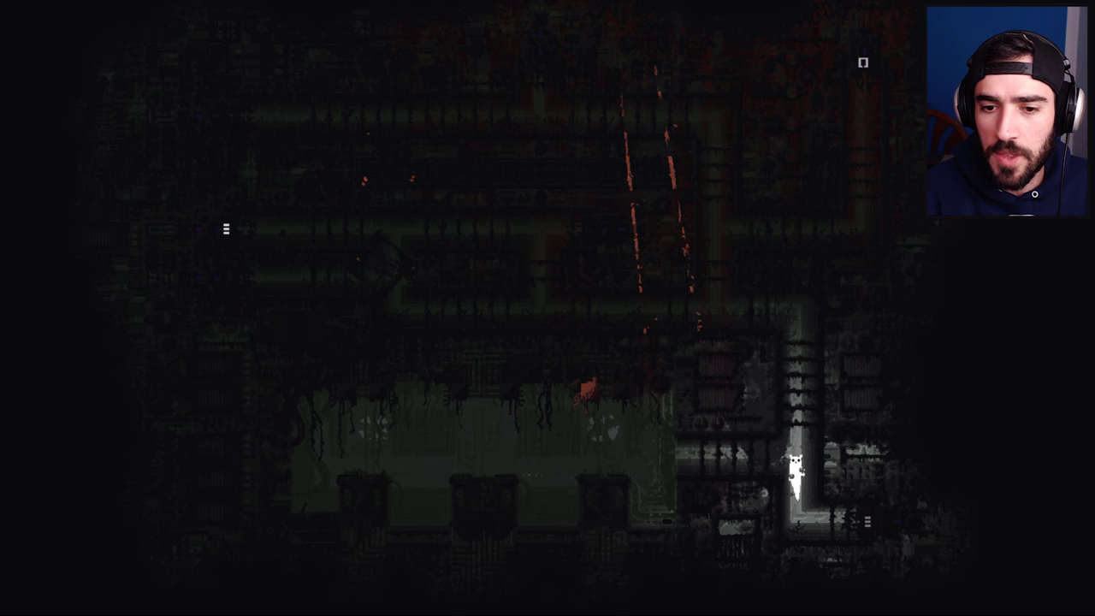
# - Climb the lit shaft, then crawl left along the upper corridor into the pipe exit
pyautogui.press('Up')
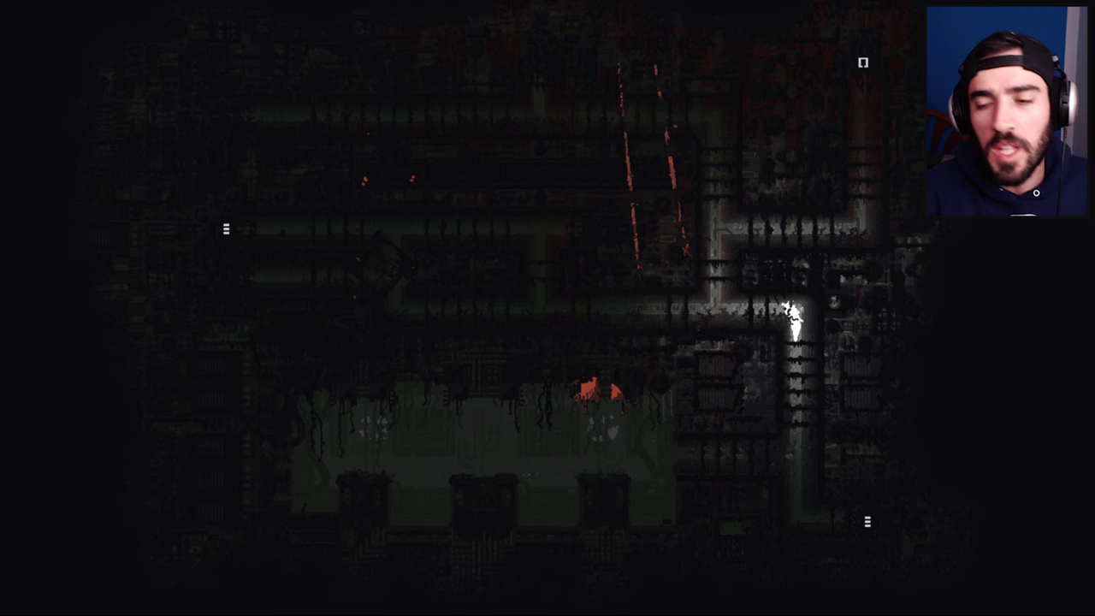
pyautogui.press('Left')
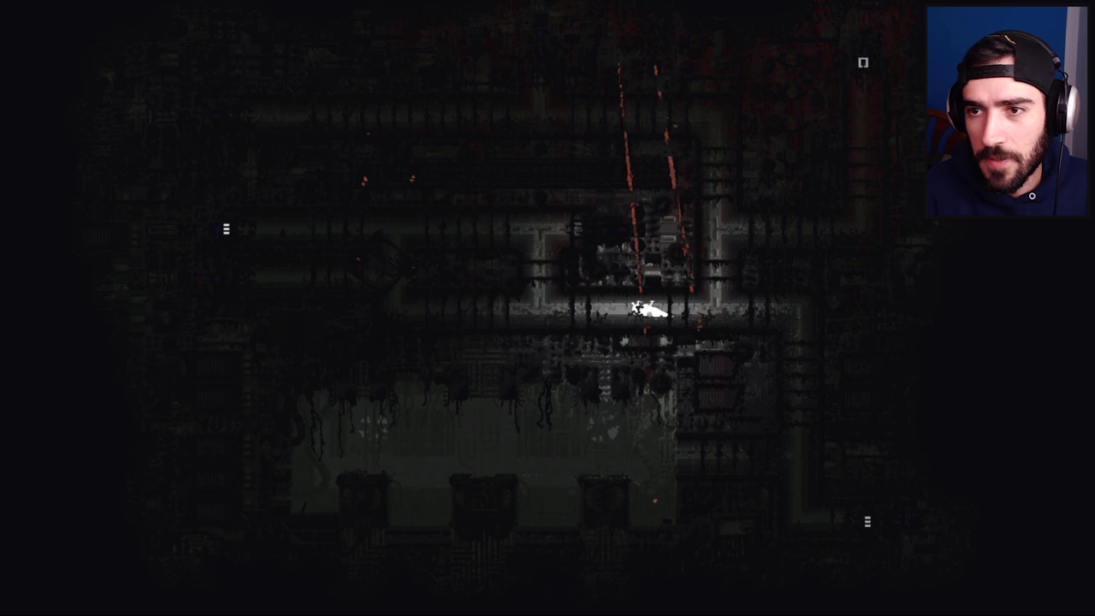
pyautogui.press('Left')
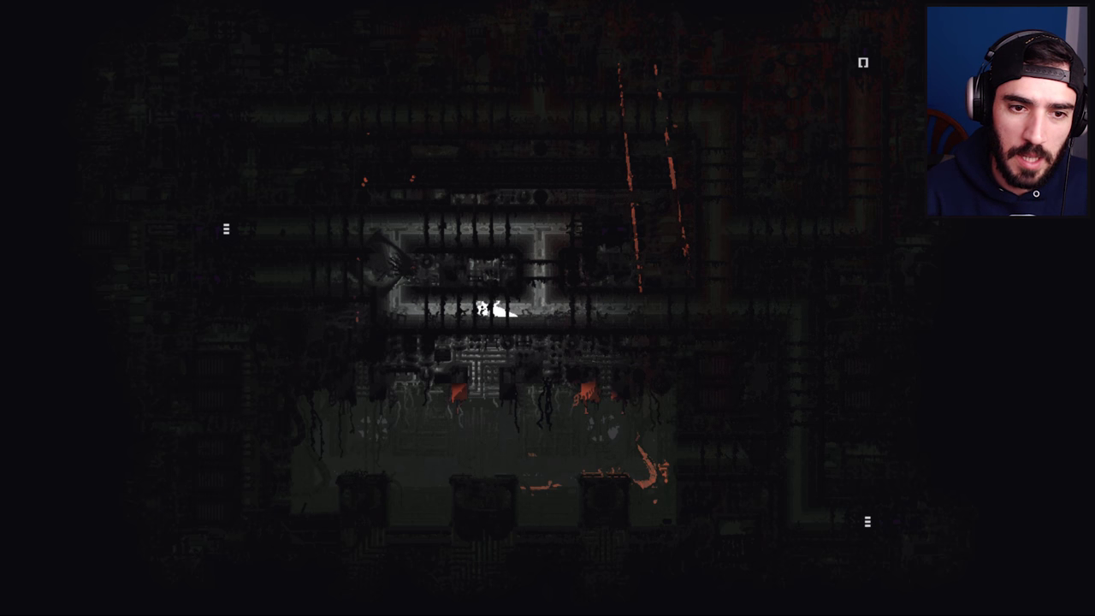
pyautogui.press('Left')
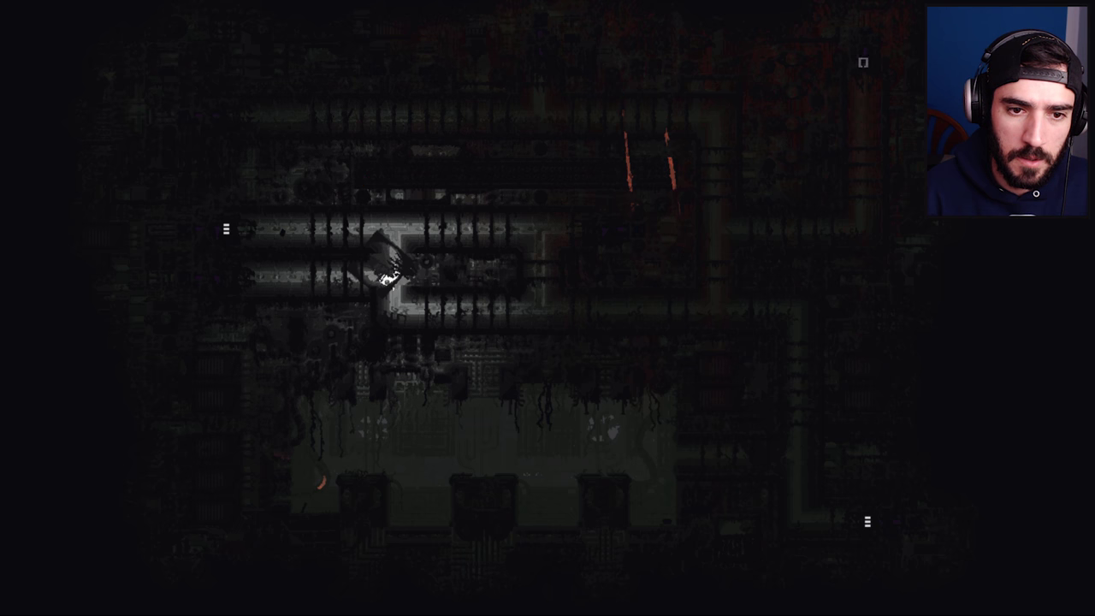
pyautogui.press('Left')
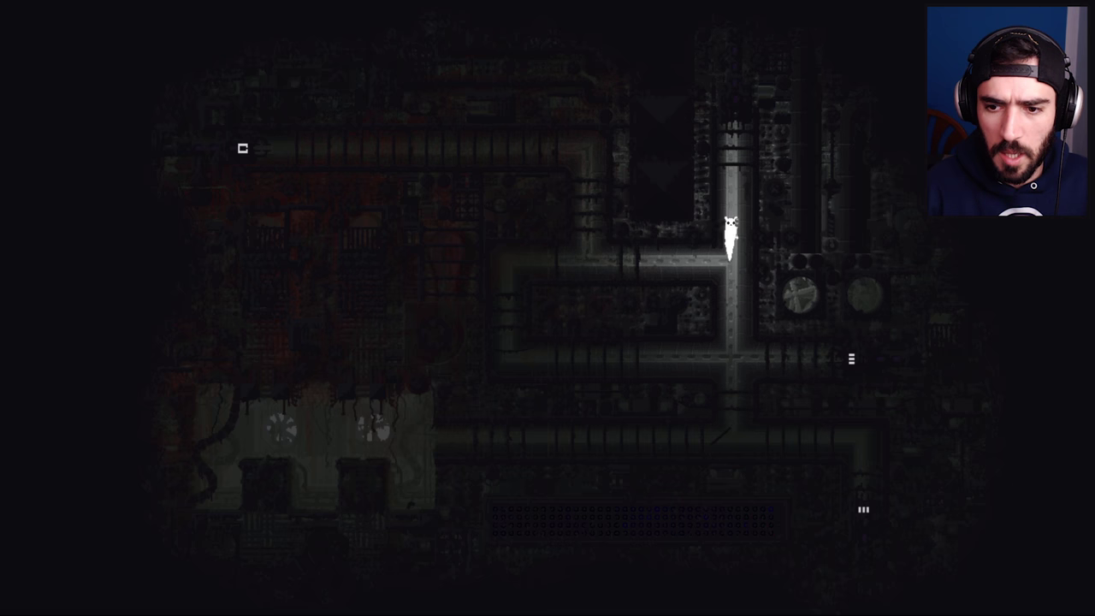
# - Descend the lit shaft and crawl left along the lower corridor into the lit room
pyautogui.press('Down')
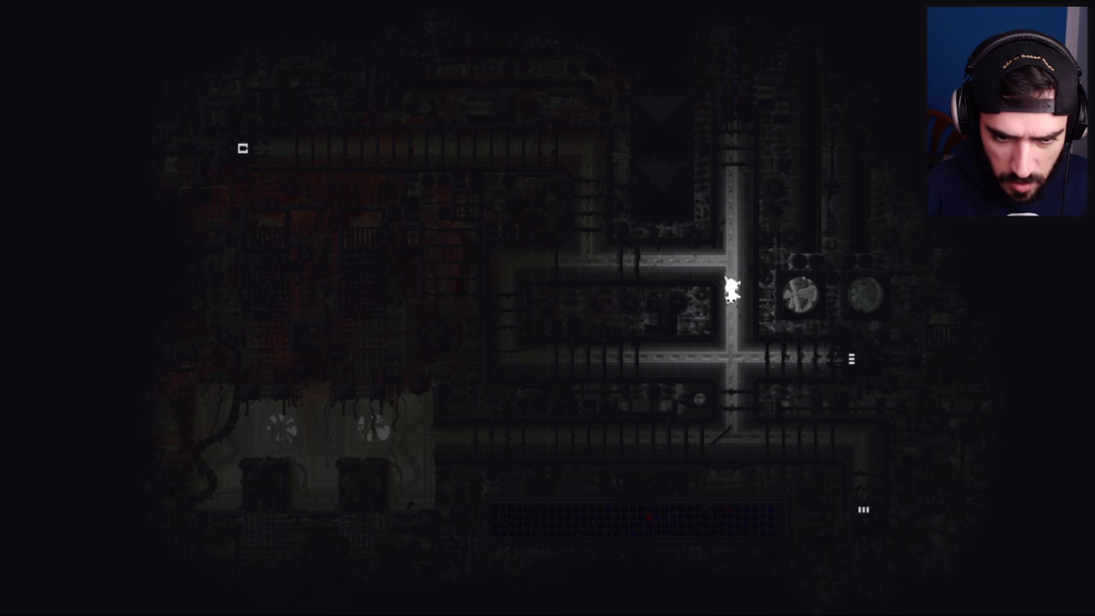
pyautogui.press('Down')
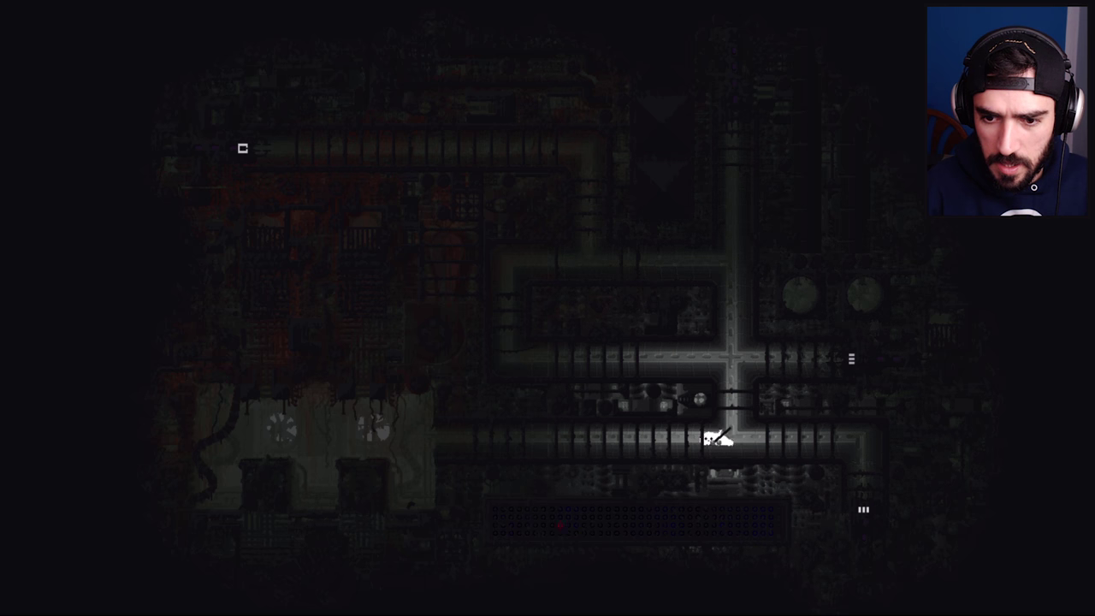
pyautogui.press('Left')
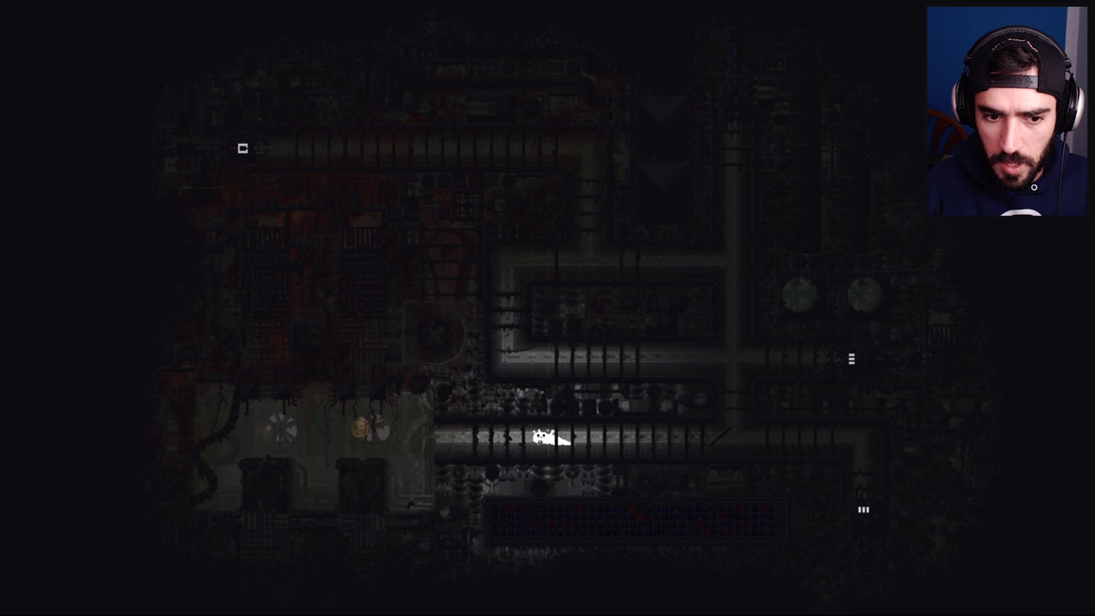
pyautogui.press('Left')
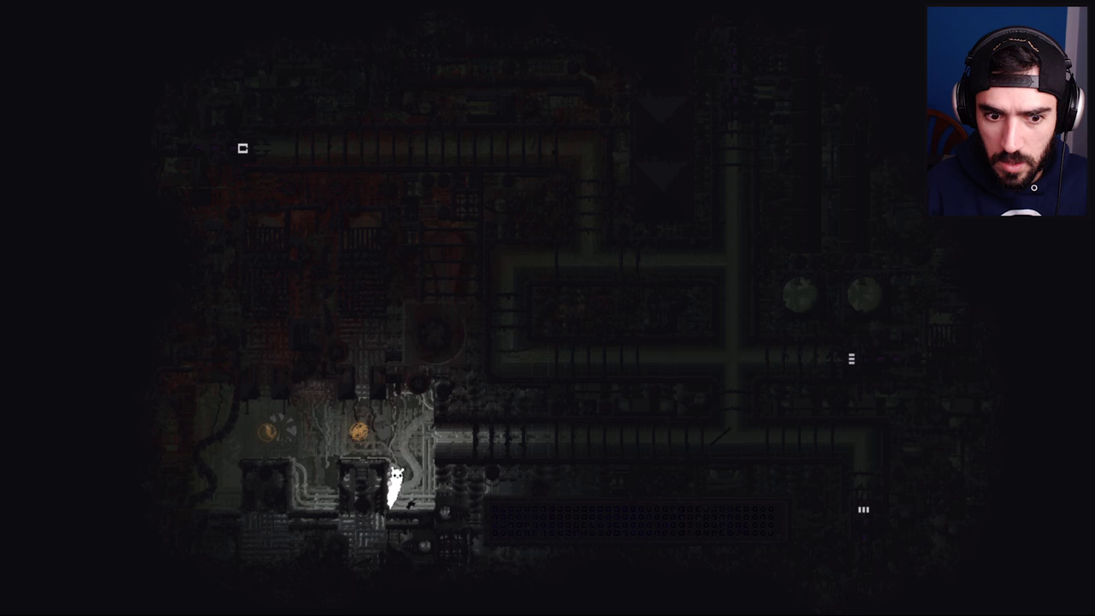
# - Explore the lit room, climbing up-left and moving back and forth inside it
pyautogui.press('Up')
pyautogui.press('Left')
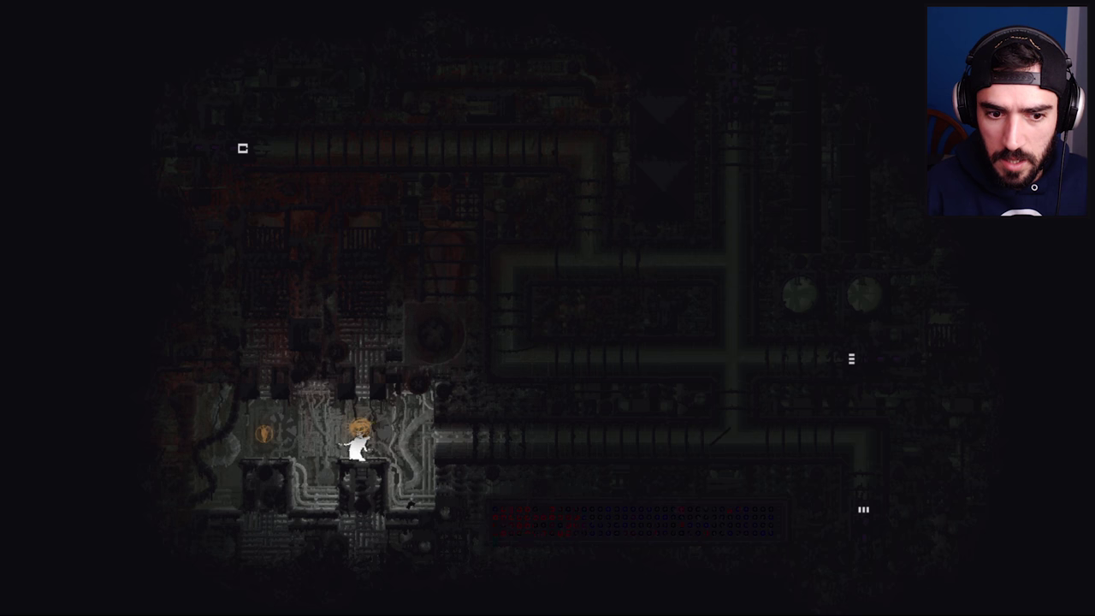
pyautogui.press('Right')
pyautogui.press('Left')
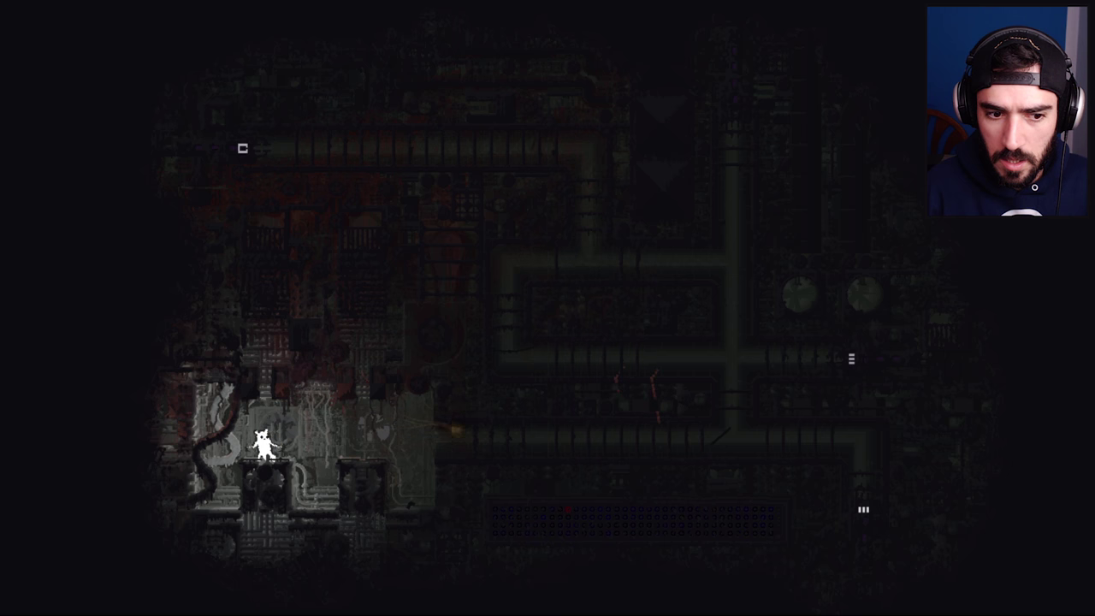
pyautogui.press('Left')
# - Crawl back right along the corridor and head down toward the next room
pyautogui.press('Right')
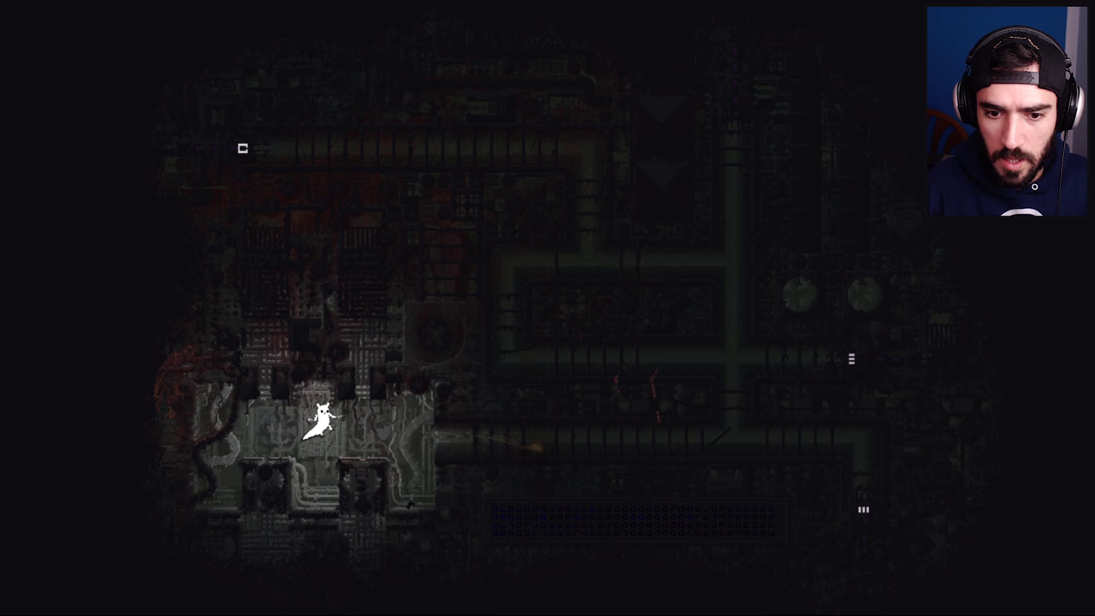
pyautogui.press('Right')
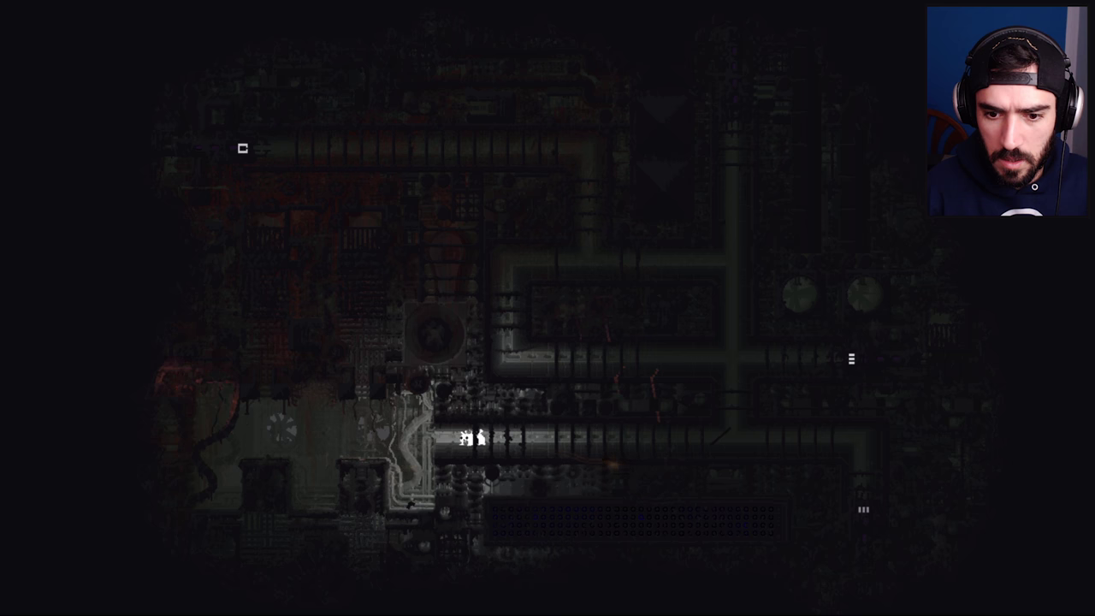
pyautogui.press('Right')
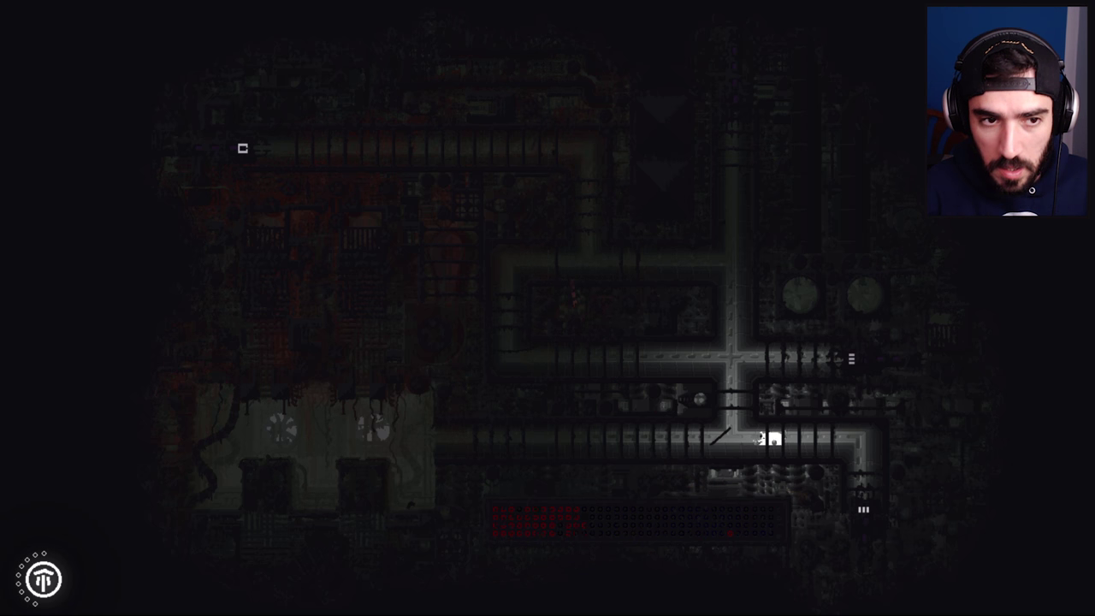
pyautogui.press('Right')
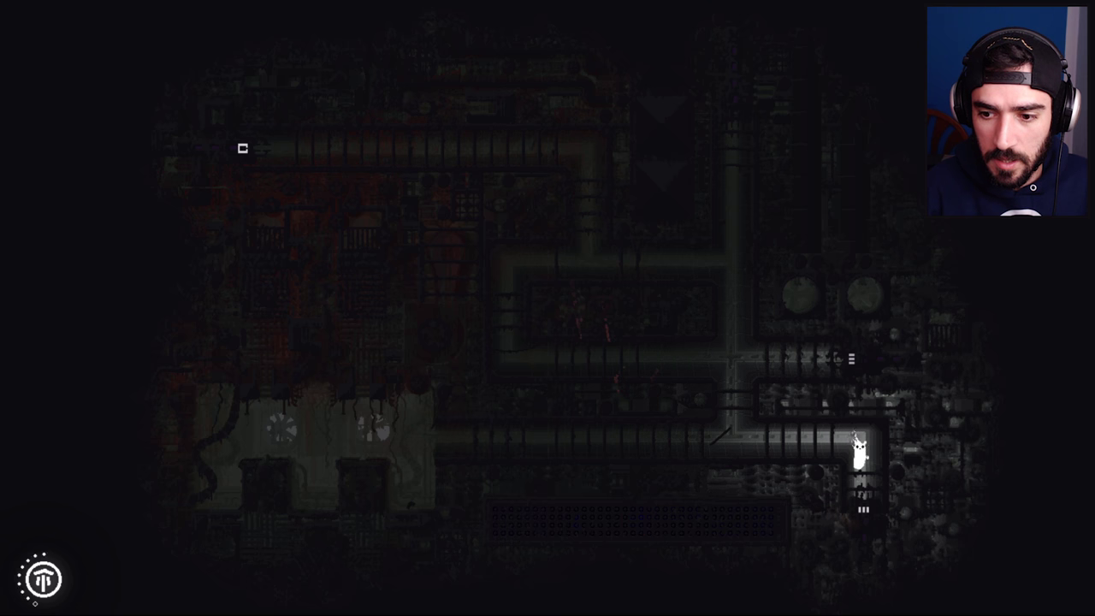
pyautogui.press('space')
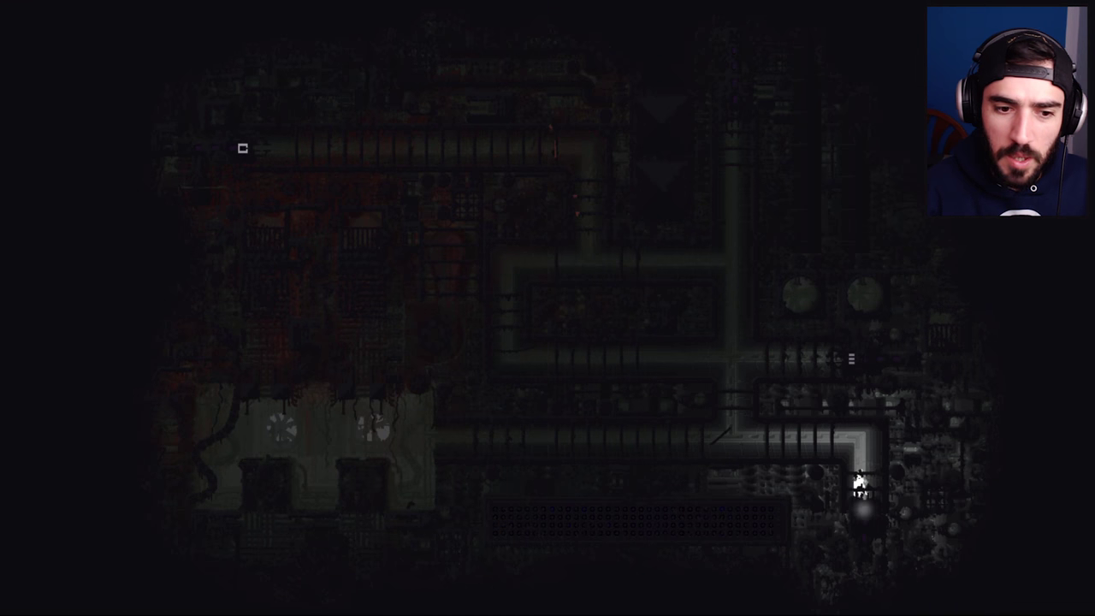
# - Cross the sunlit debris pile to the right wall, then pace back and forth over it
pyautogui.press('space')
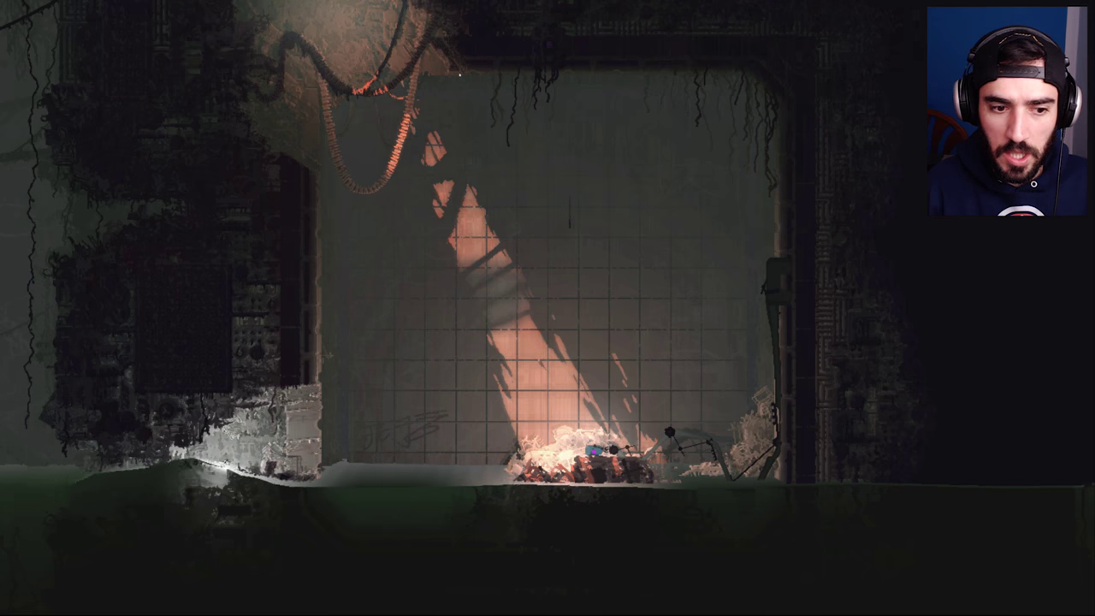
pyautogui.press('Right')
pyautogui.press('Right')
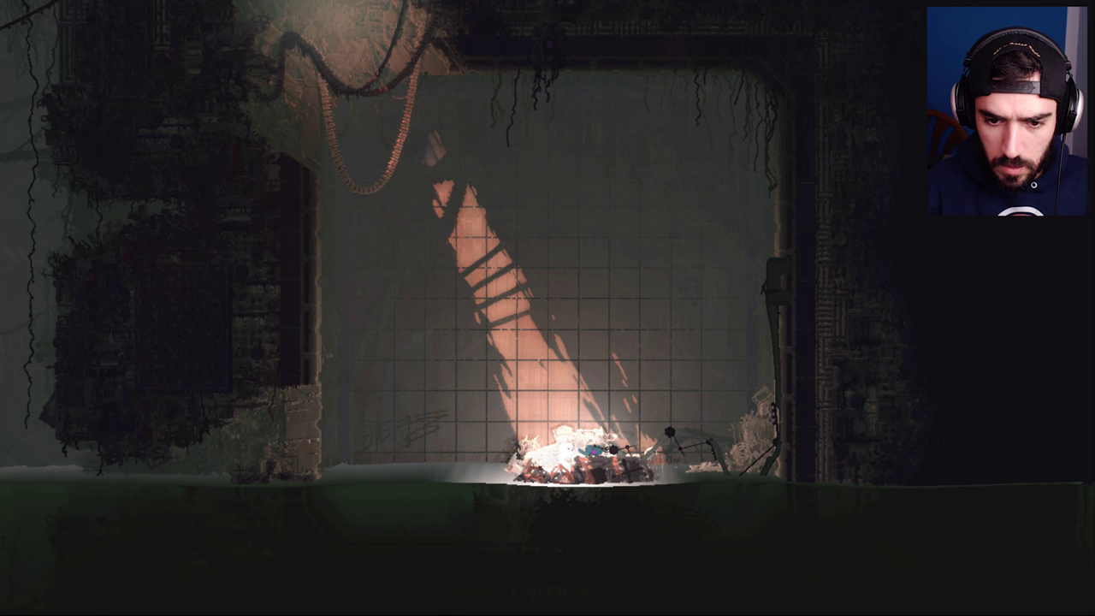
pyautogui.press('Right')
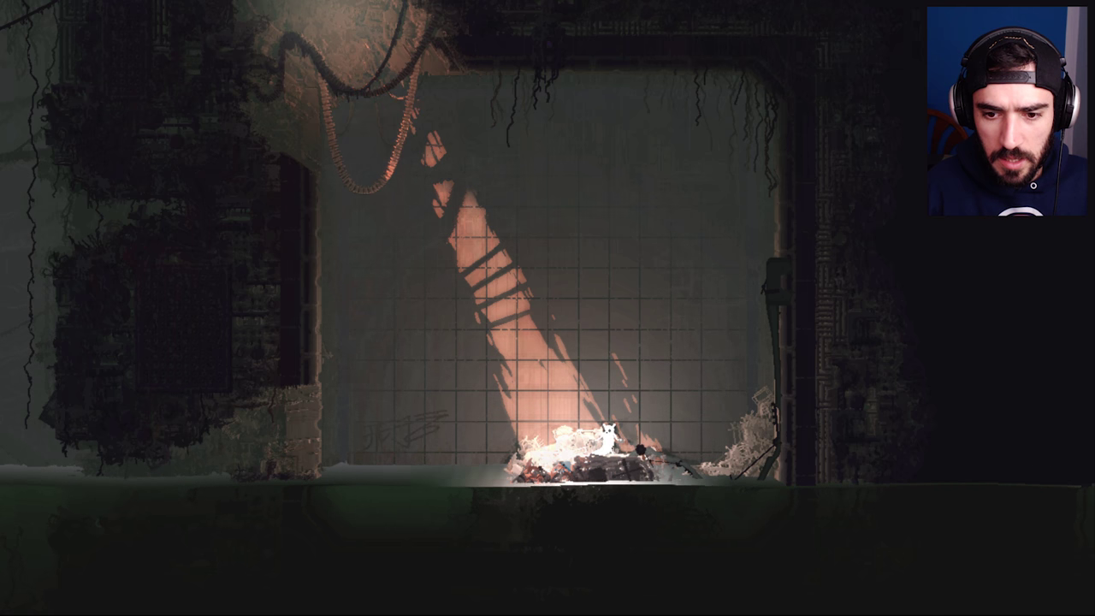
pyautogui.press('Right')
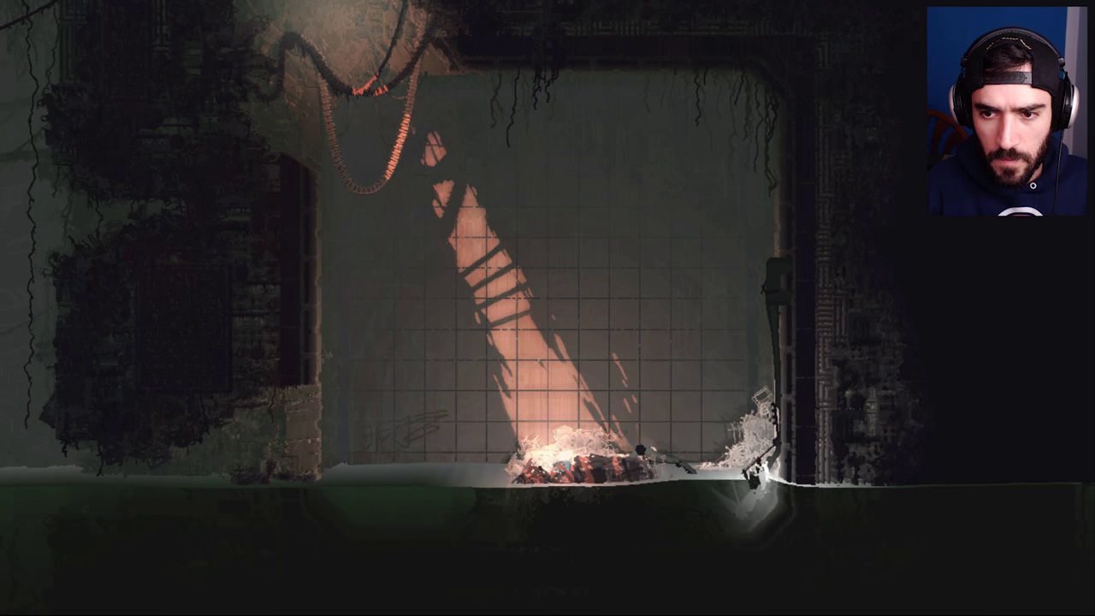
pyautogui.press('Left')
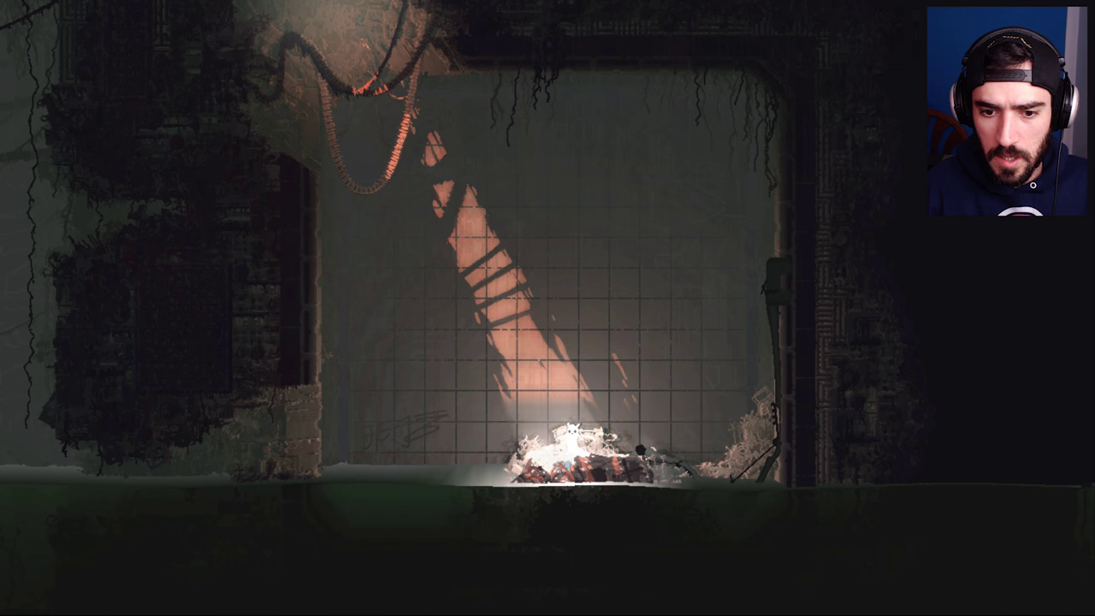
pyautogui.press('Right')
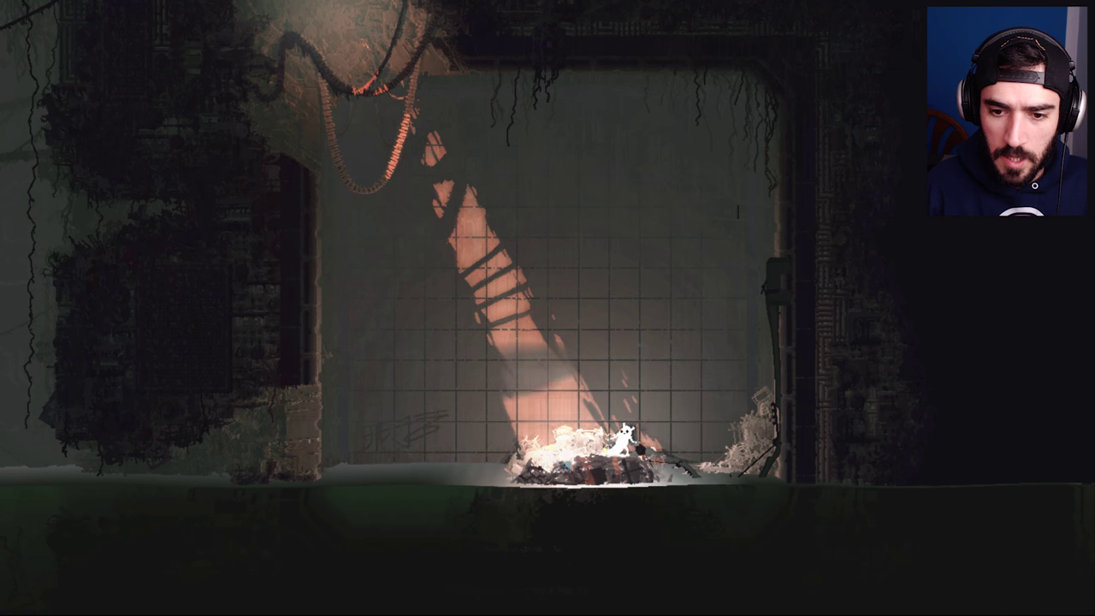
pyautogui.press('Right')
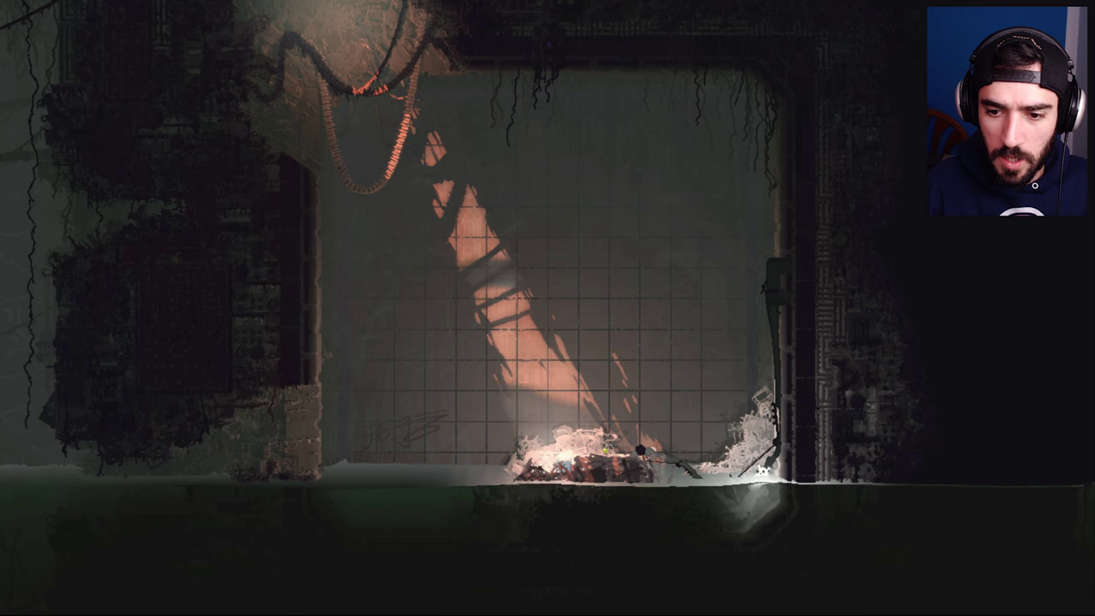
pyautogui.press('Left')
# - Run left past the debris pile, dip into the floor tunnel and climb back out
pyautogui.press('Left')
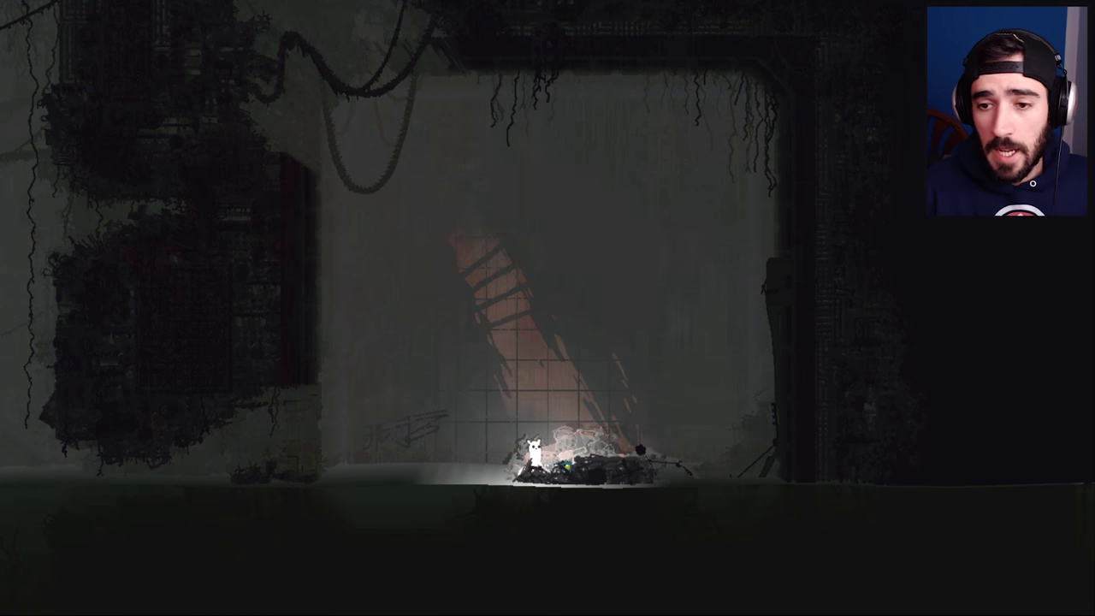
pyautogui.press('Left')
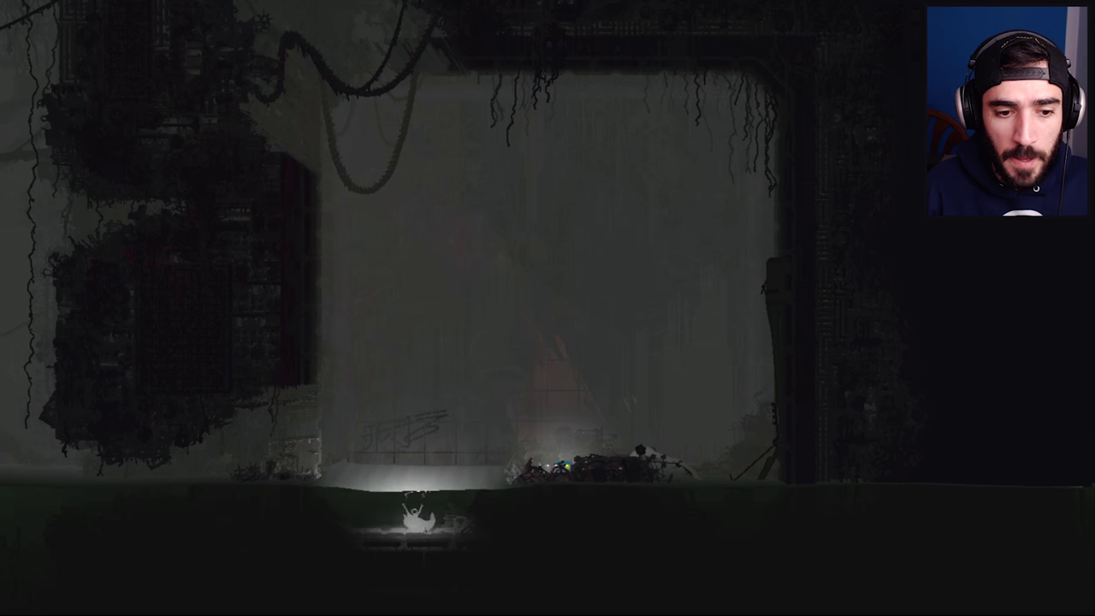
pyautogui.press('Left')
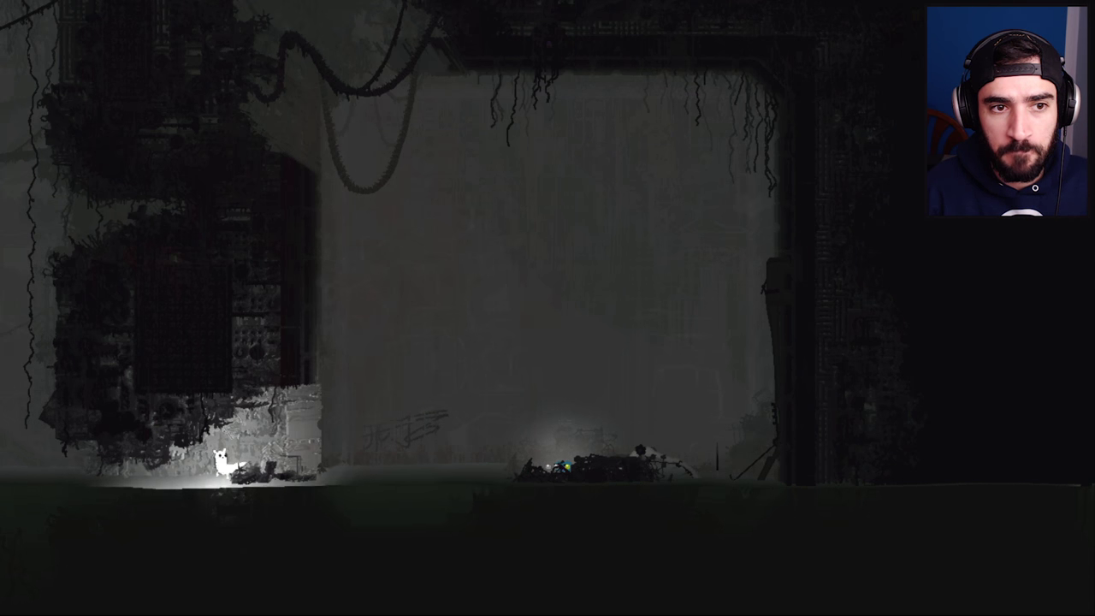
pyautogui.press('Right')
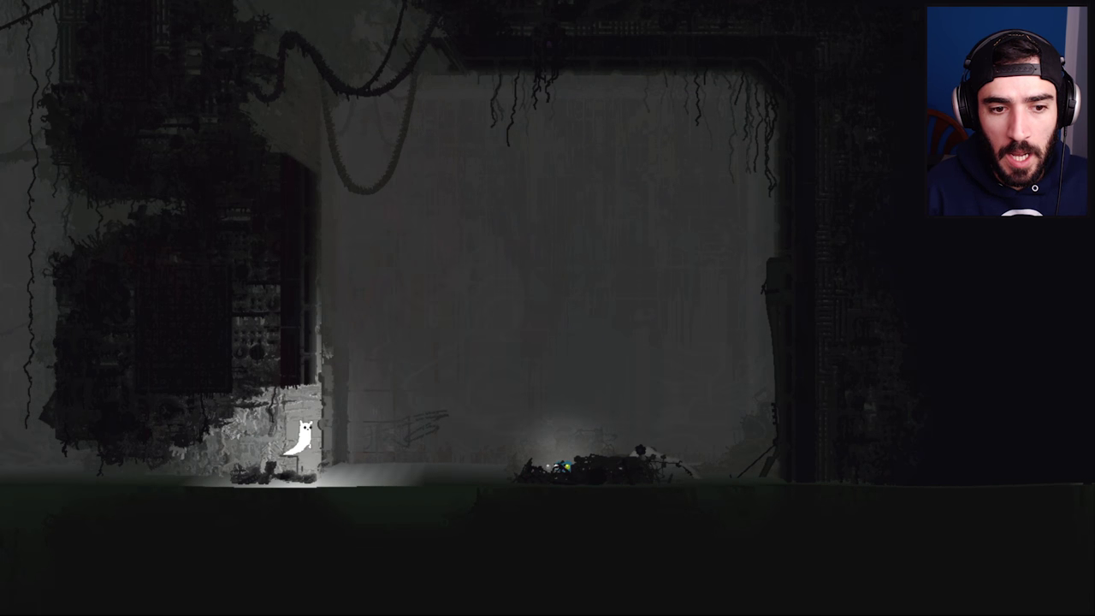
pyautogui.press('Down')
pyautogui.press('Up')
pyautogui.press('Left')
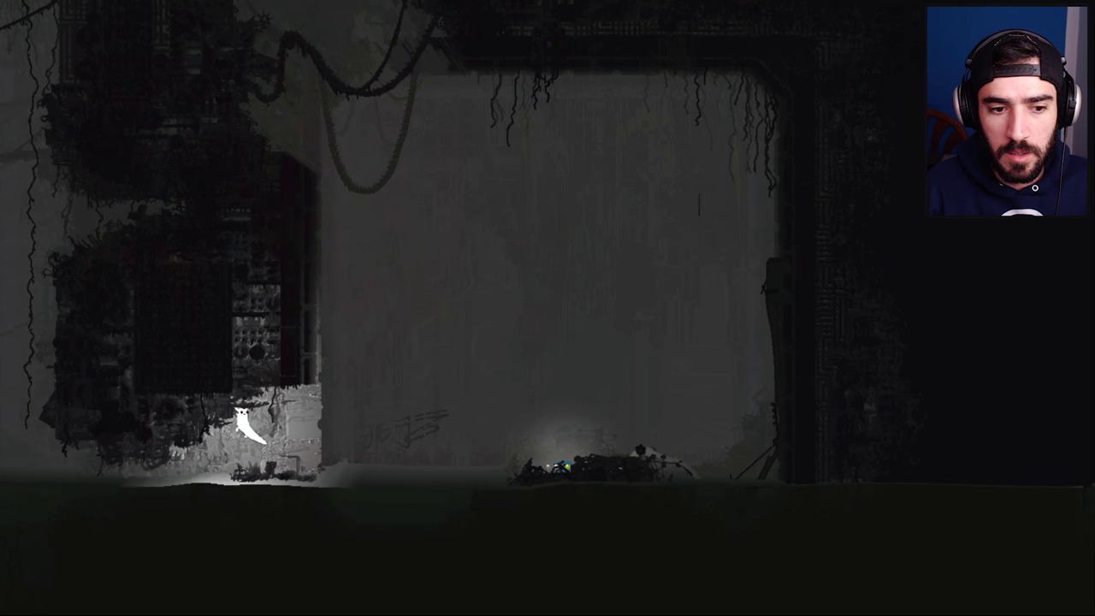
# - Walk left across the neighbouring room's floor to the structure on the left
pyautogui.press('Left')
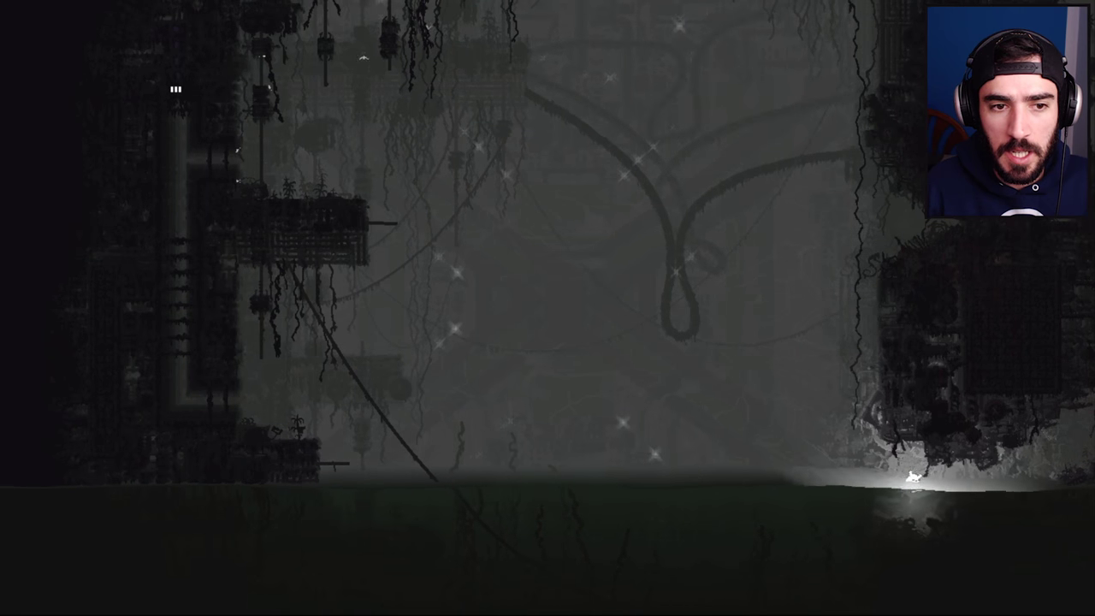
pyautogui.press('Left')
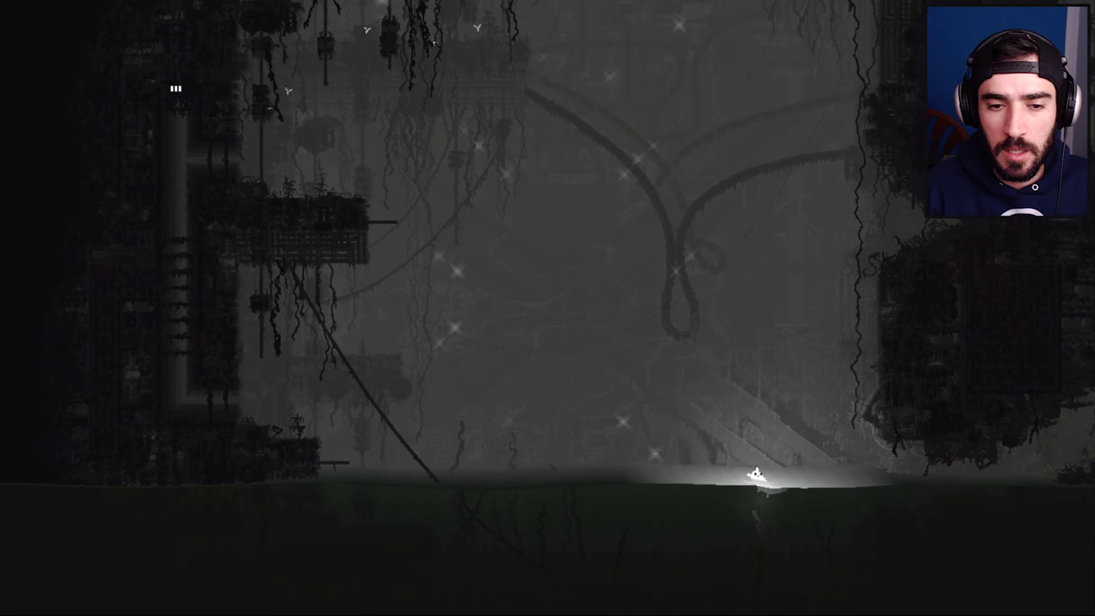
pyautogui.press('Left')
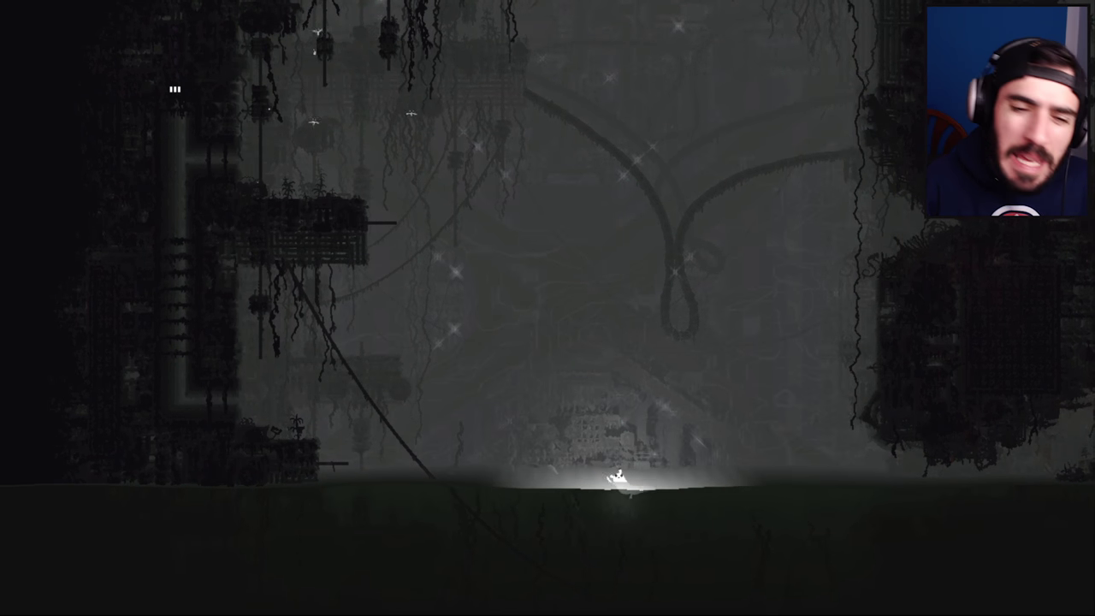
pyautogui.press('Left')
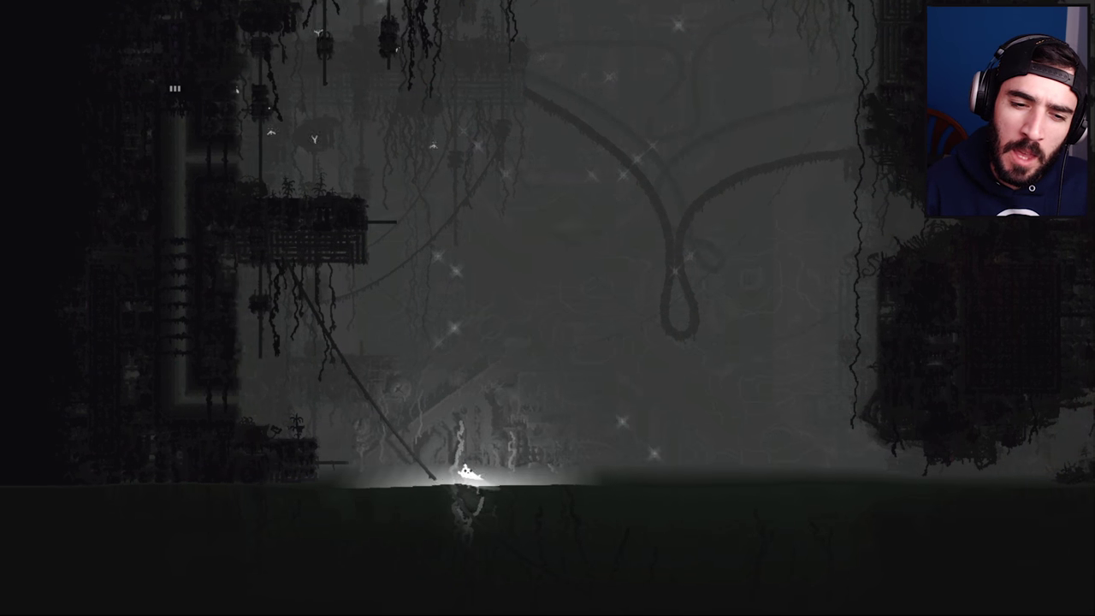
pyautogui.press('Left')
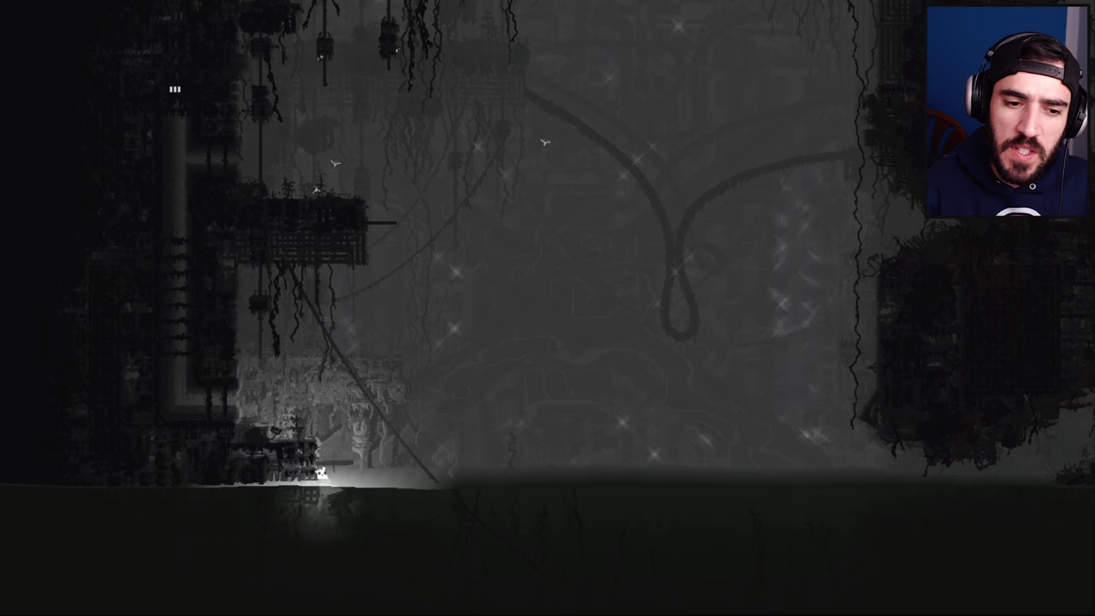
pyautogui.press('Right')
pyautogui.press('Left')
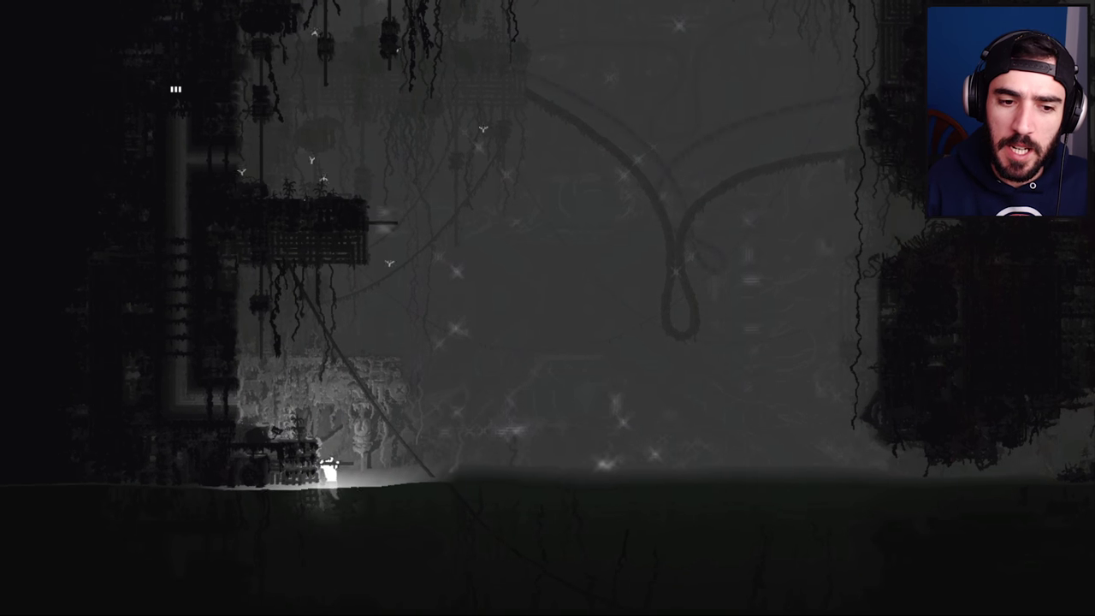
pyautogui.press('Up')
# - Climb the vertical pole into the lit upper room and run left inside it
pyautogui.press('Left')
pyautogui.press('Up')
pyautogui.press('Up')
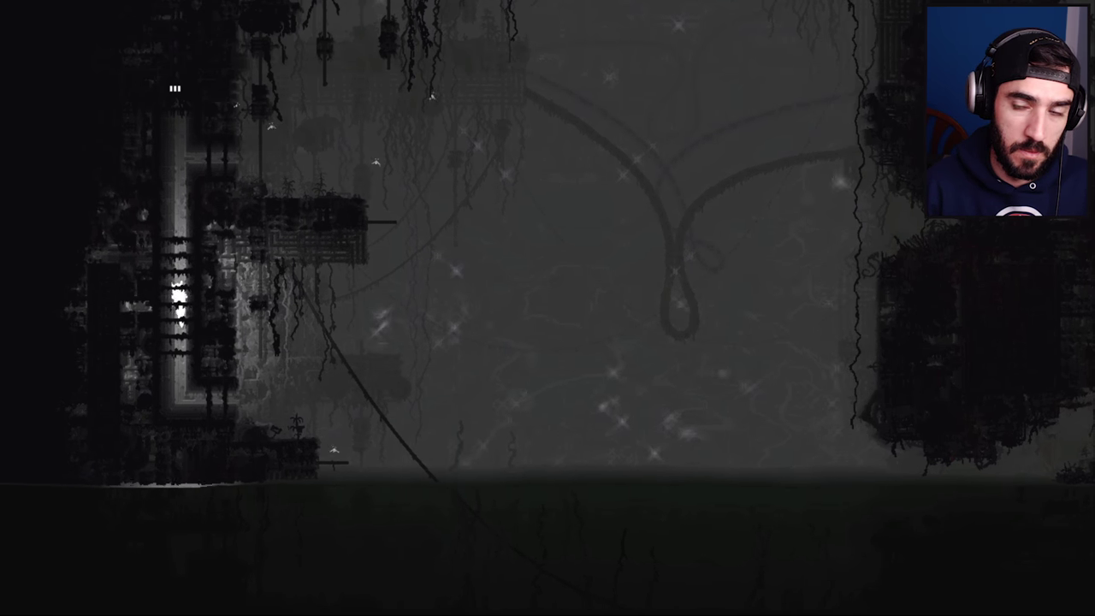
pyautogui.press('Up')
pyautogui.press('Right')
pyautogui.press('Left')
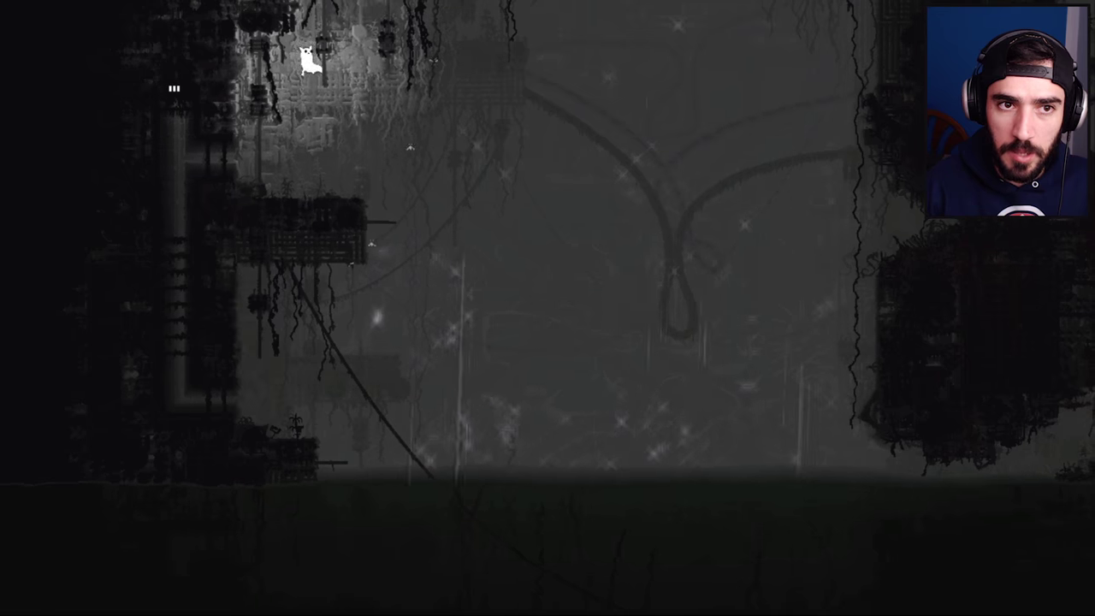
# - Drop to the platform below and grab the pole beside it
pyautogui.press('Down')
pyautogui.press('Up')
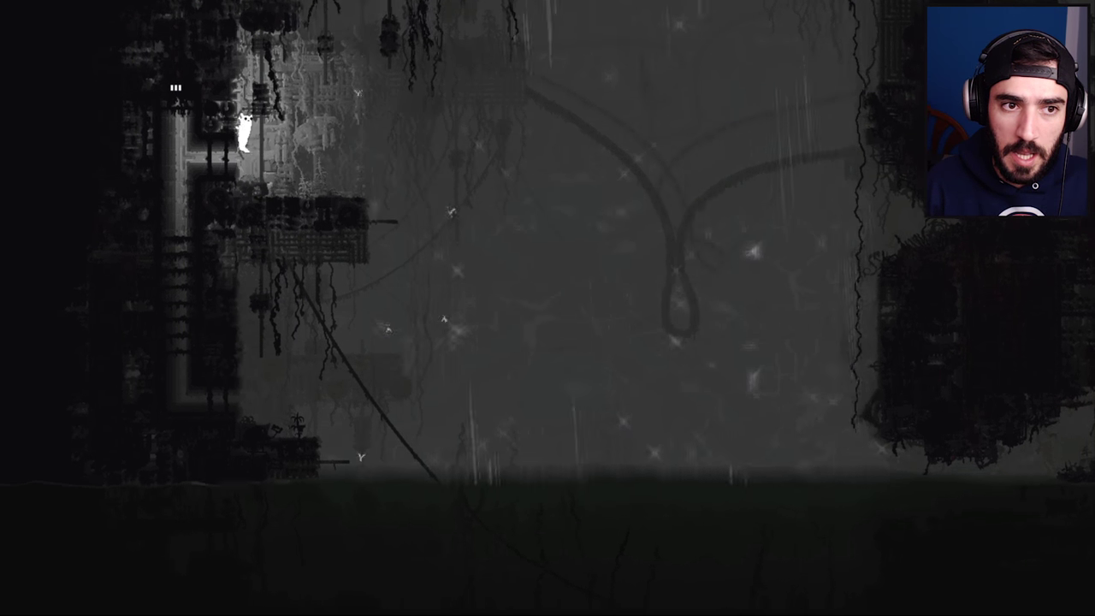
pyautogui.press('Down')
pyautogui.press('Right')
pyautogui.press('Left')
pyautogui.press('Left')
pyautogui.press('Up')
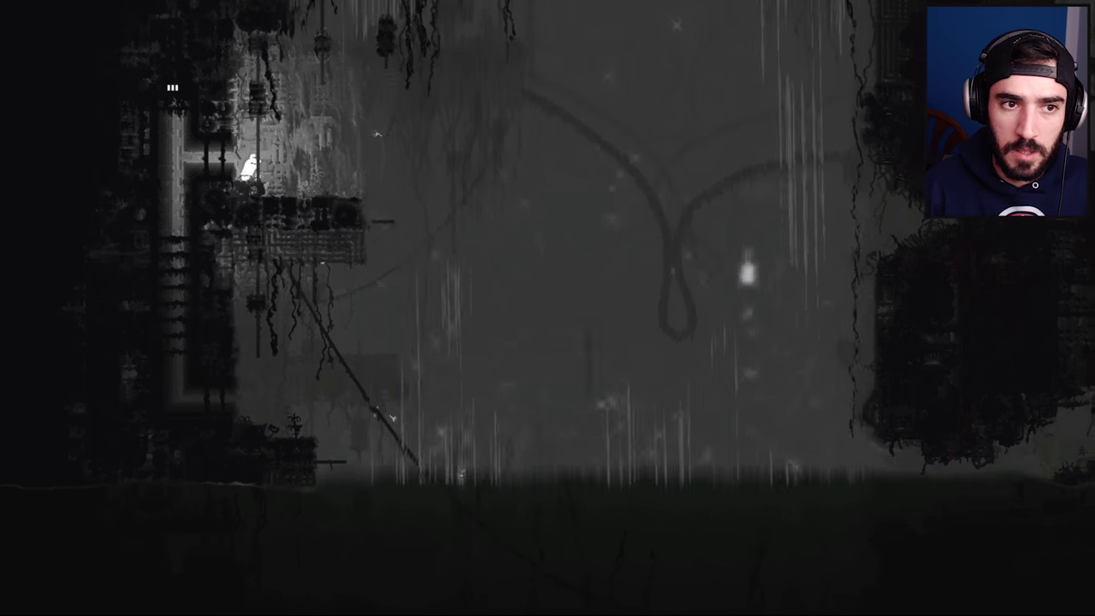
pyautogui.press('Right')
pyautogui.press('Up')
pyautogui.press('Left')
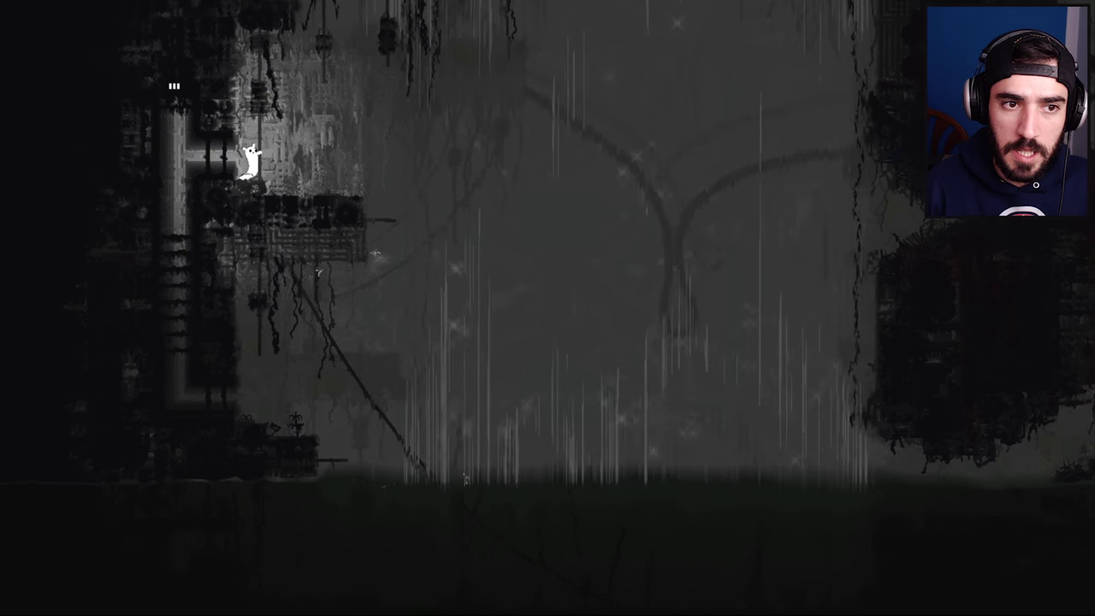
# - Climb the pole, leap to the platform, drop down and walk right to the floor's edge
pyautogui.press('Up')
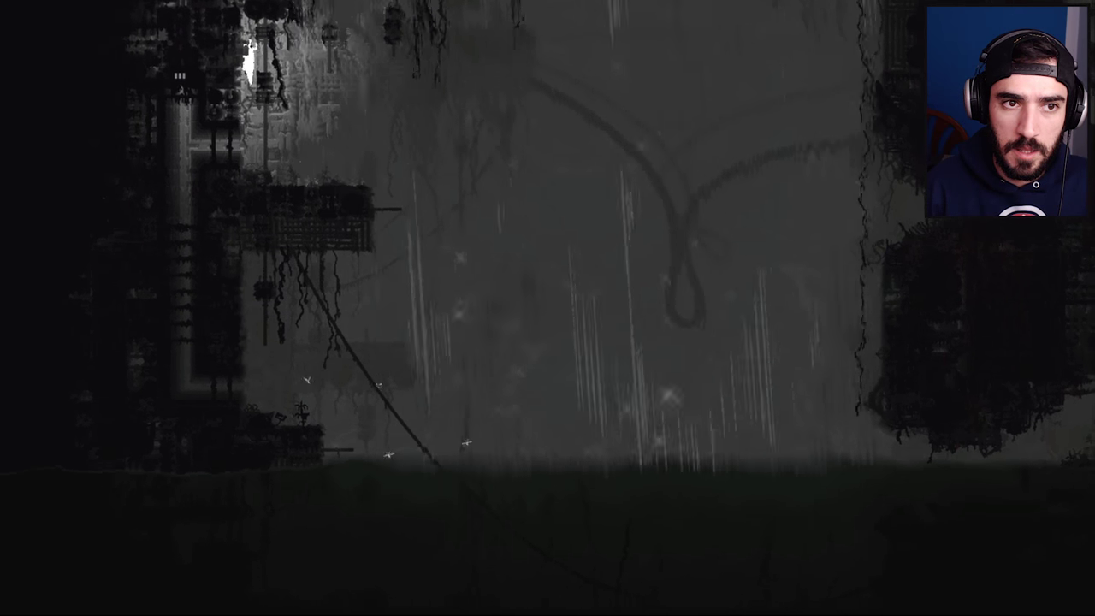
pyautogui.press('Right')
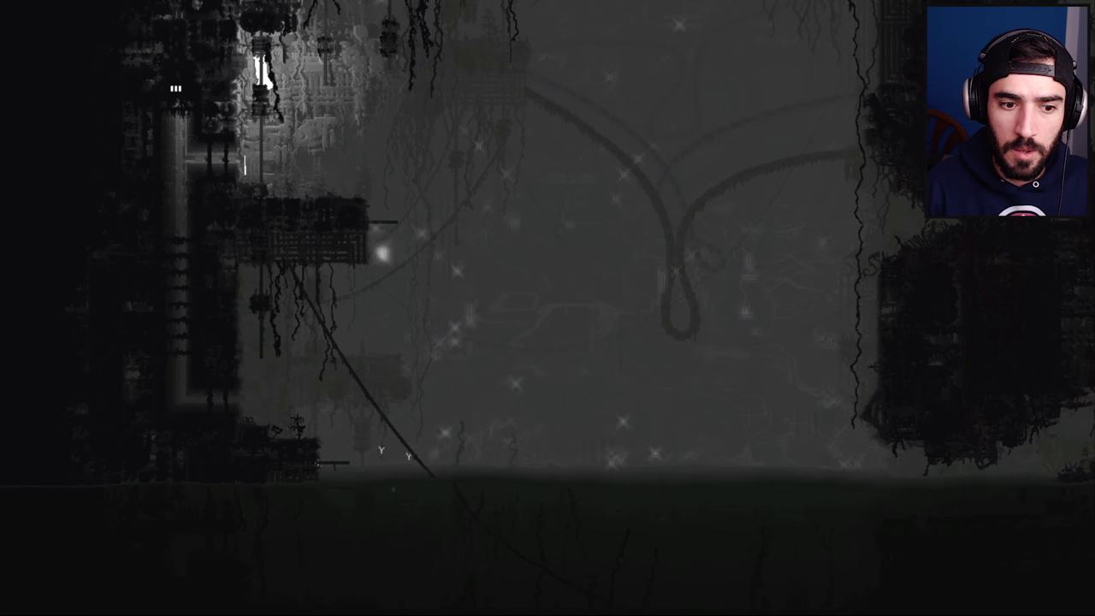
pyautogui.press('Right')
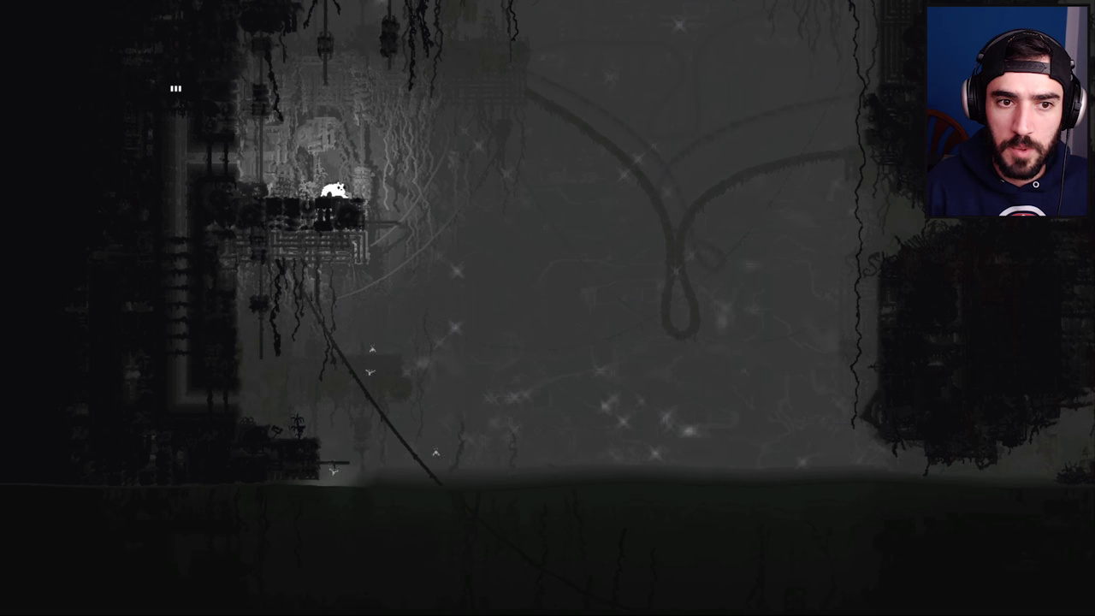
pyautogui.press('Right')
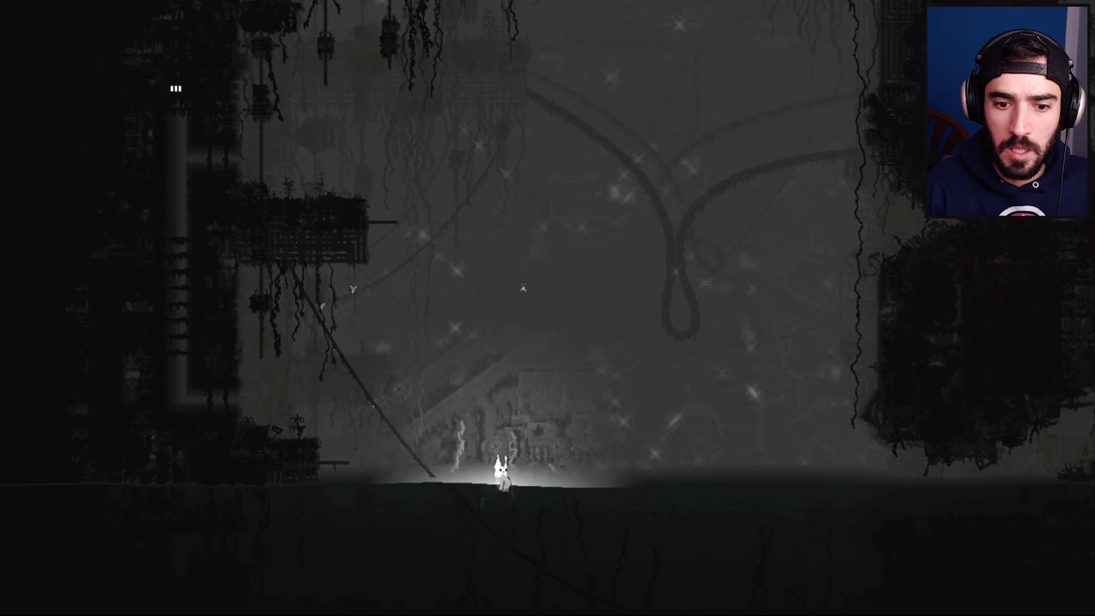
pyautogui.press('Right')
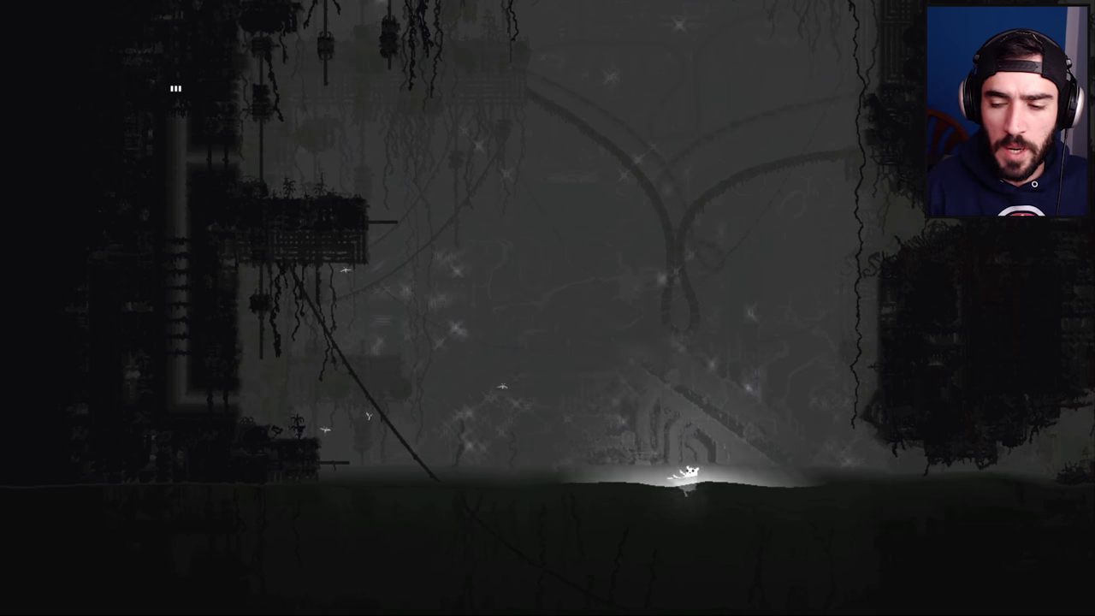
pyautogui.press('Right')
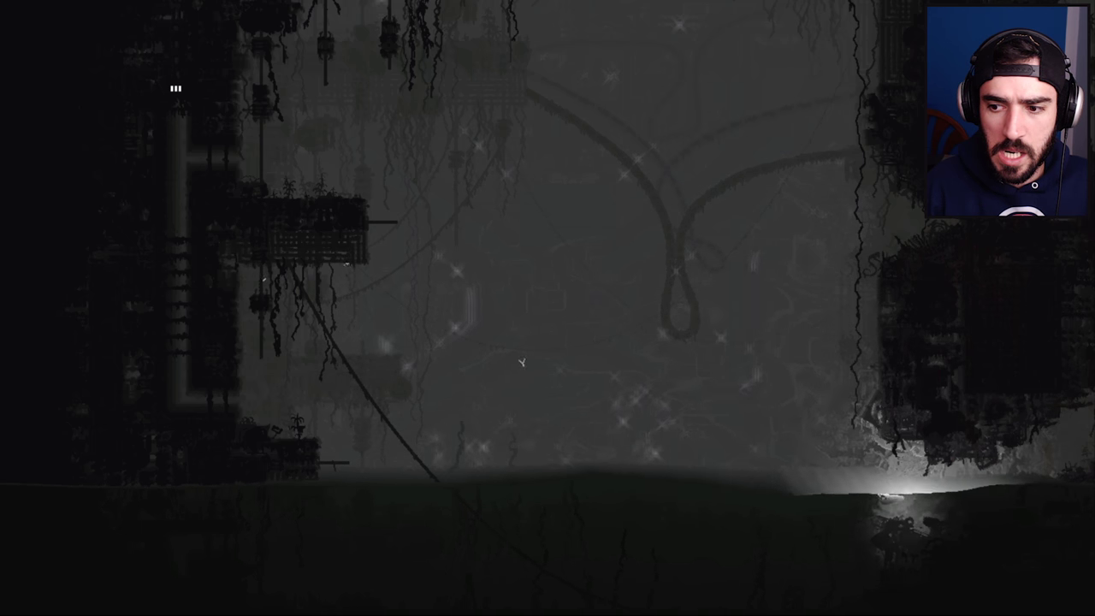
# - Walk right into the debris pile, drown, and continue past the karma screen
pyautogui.press('Right')
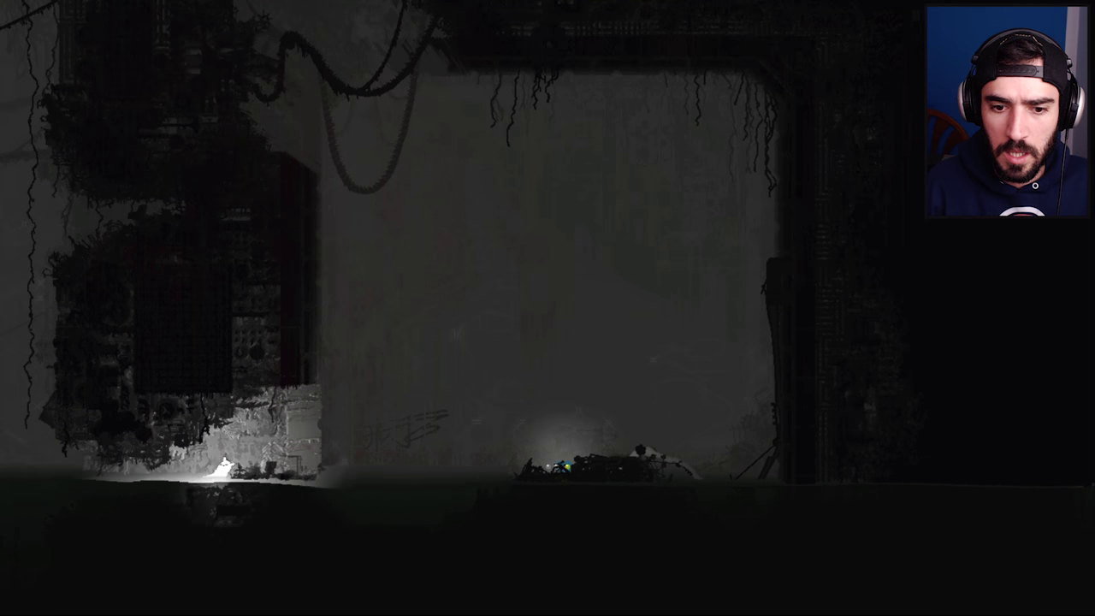
pyautogui.press('Right')
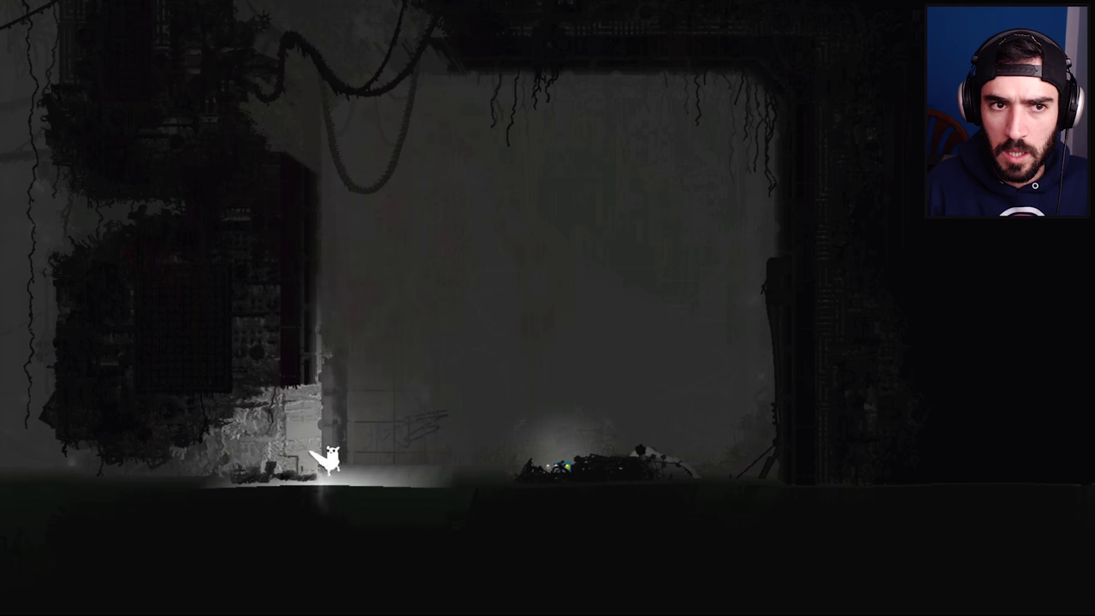
pyautogui.press('Right')
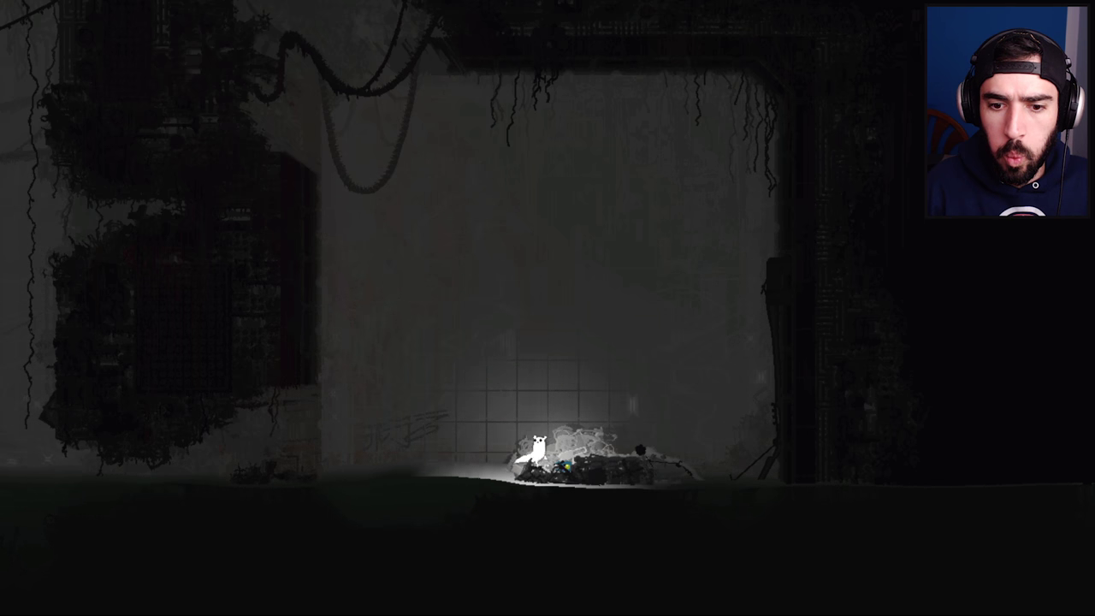
pyautogui.press('Right')
pyautogui.press('Right')
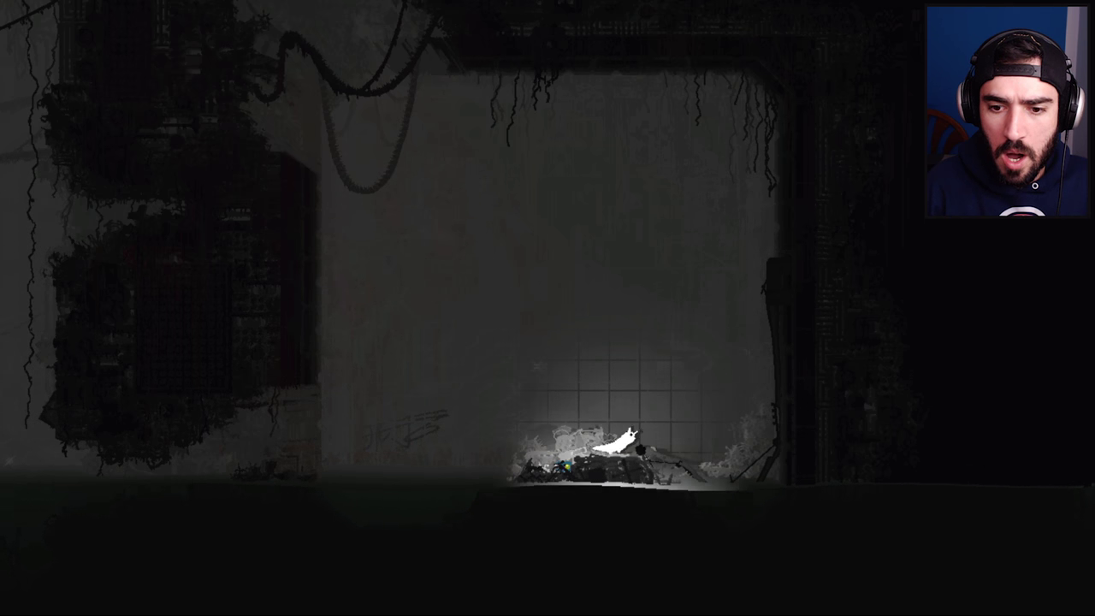
pyautogui.press('Left')
pyautogui.press('Left')
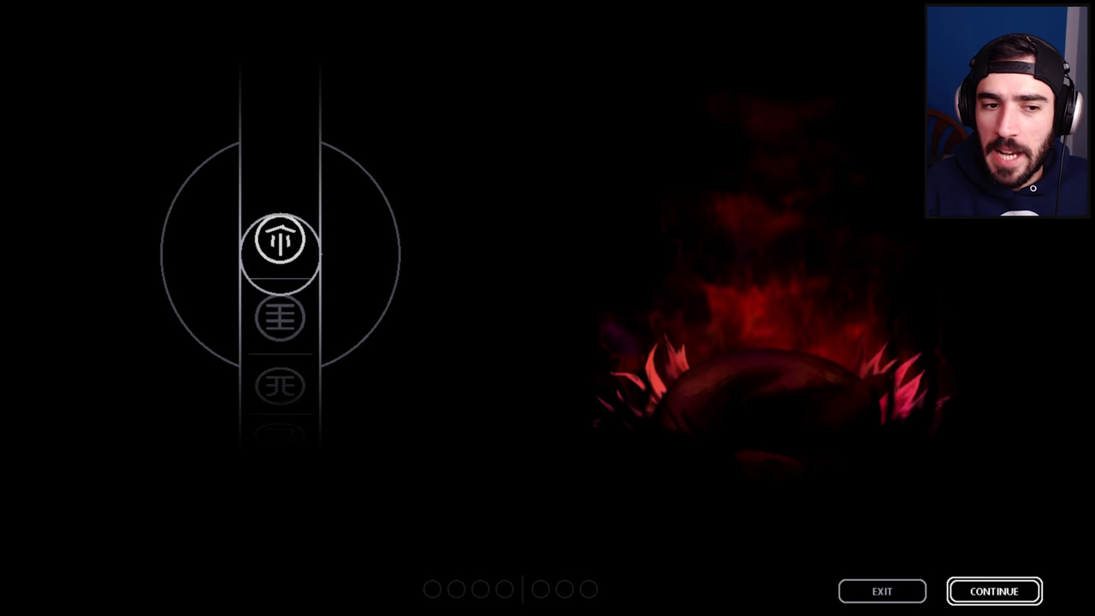
pyautogui.press('Return')
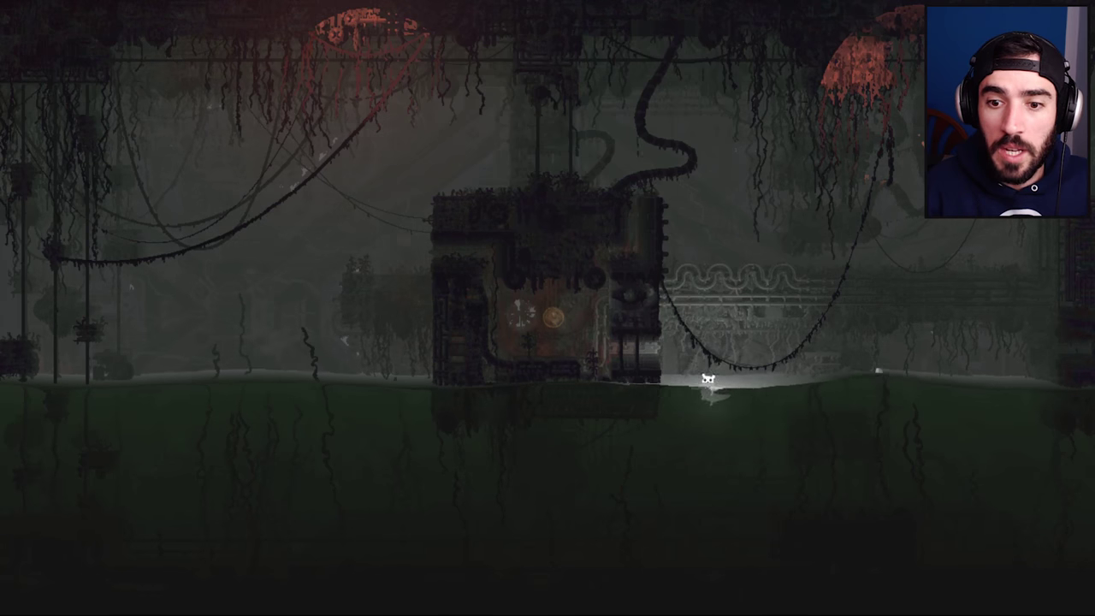
# - Go left through the shelter, drop into the water and climb onto the ledge
pyautogui.press('Left')
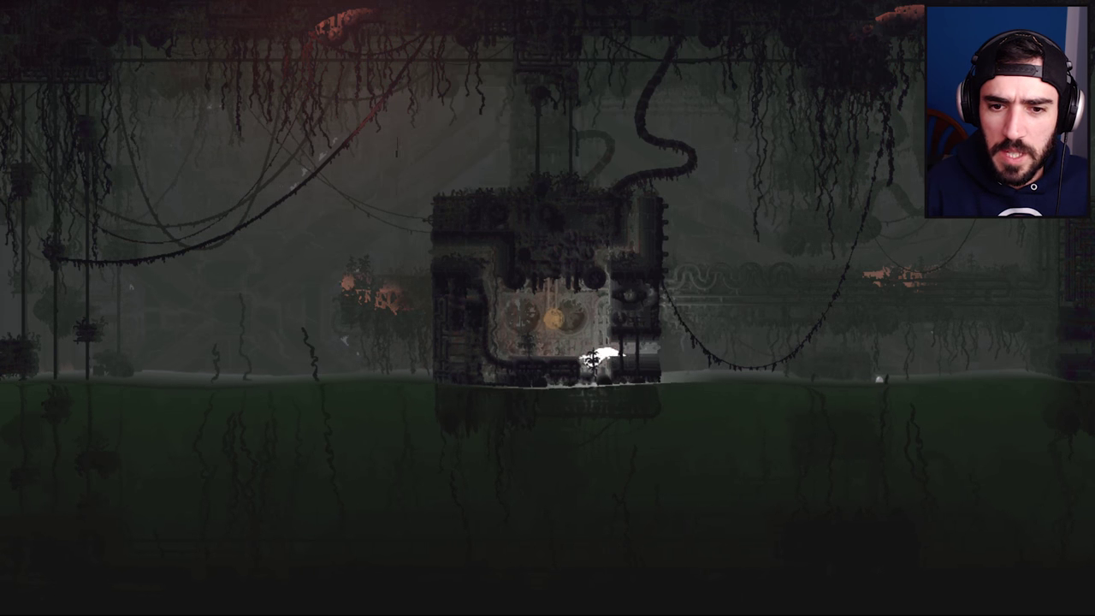
pyautogui.press('Left')
pyautogui.press('Up')
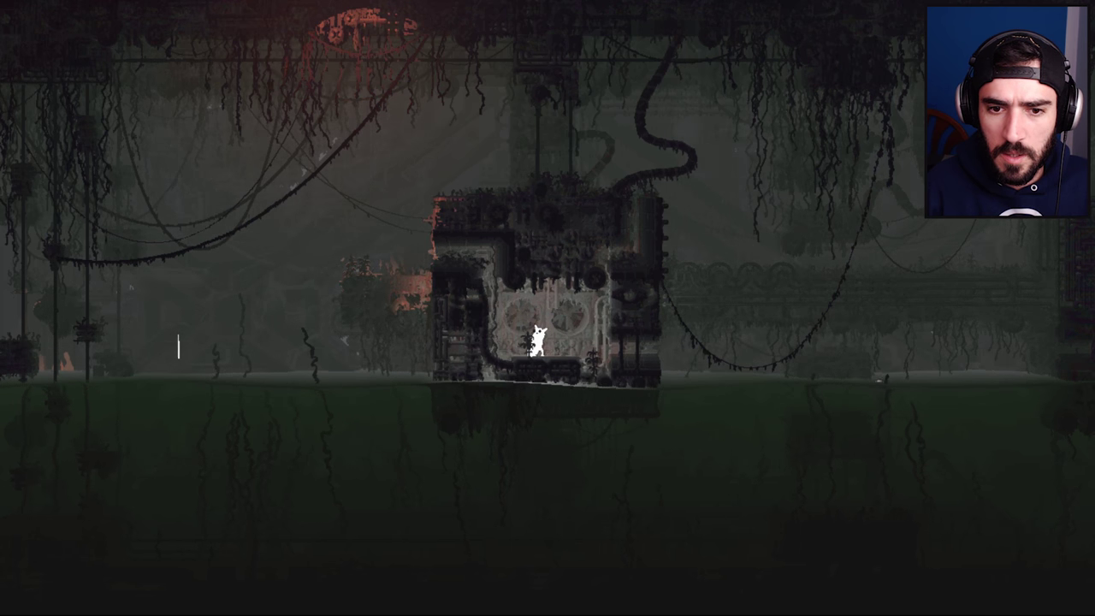
pyautogui.press('Down')
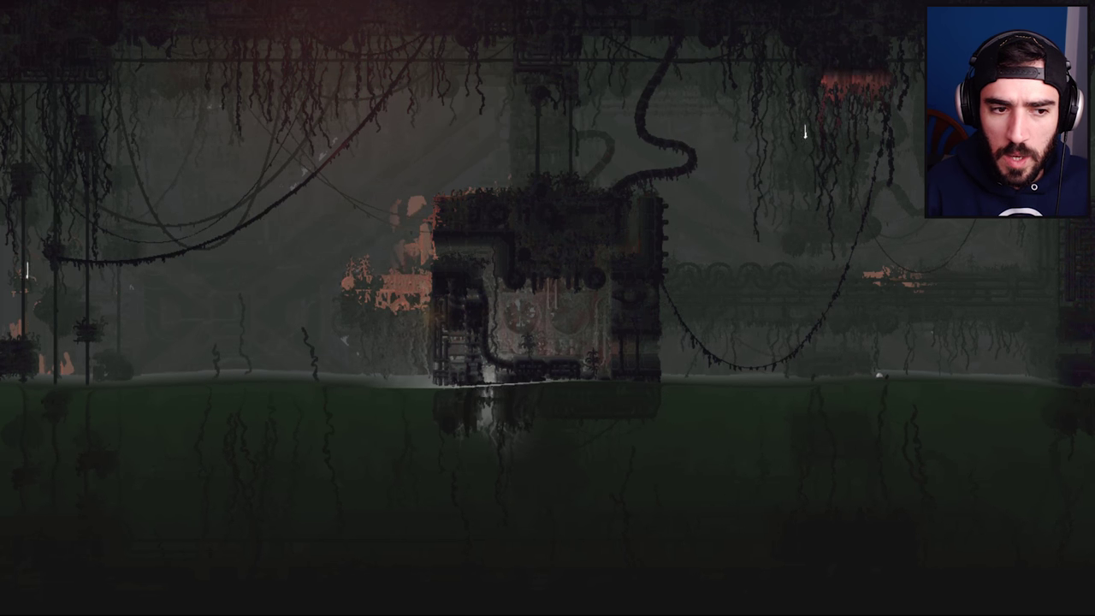
pyautogui.press('Left')
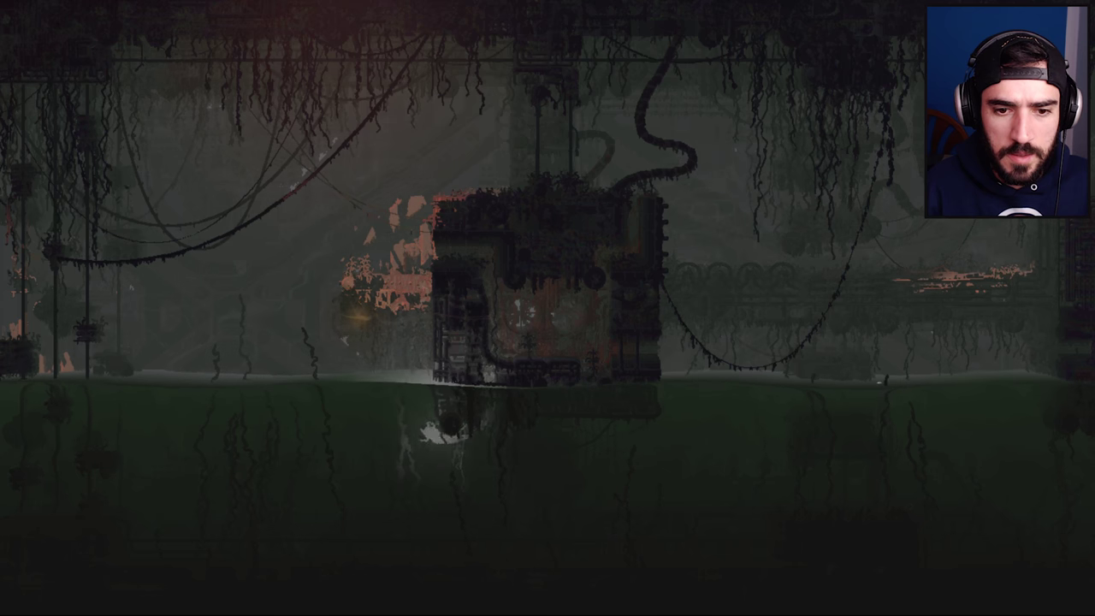
pyautogui.press('Left')
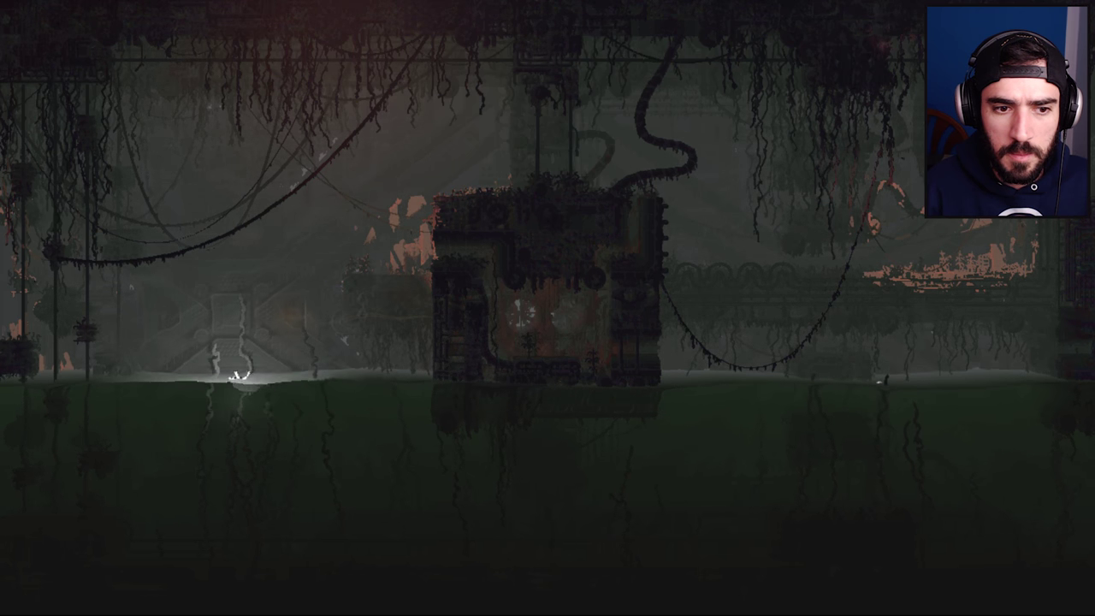
# - Enter the next room and leap left between the vertical poles
pyautogui.press('Left')
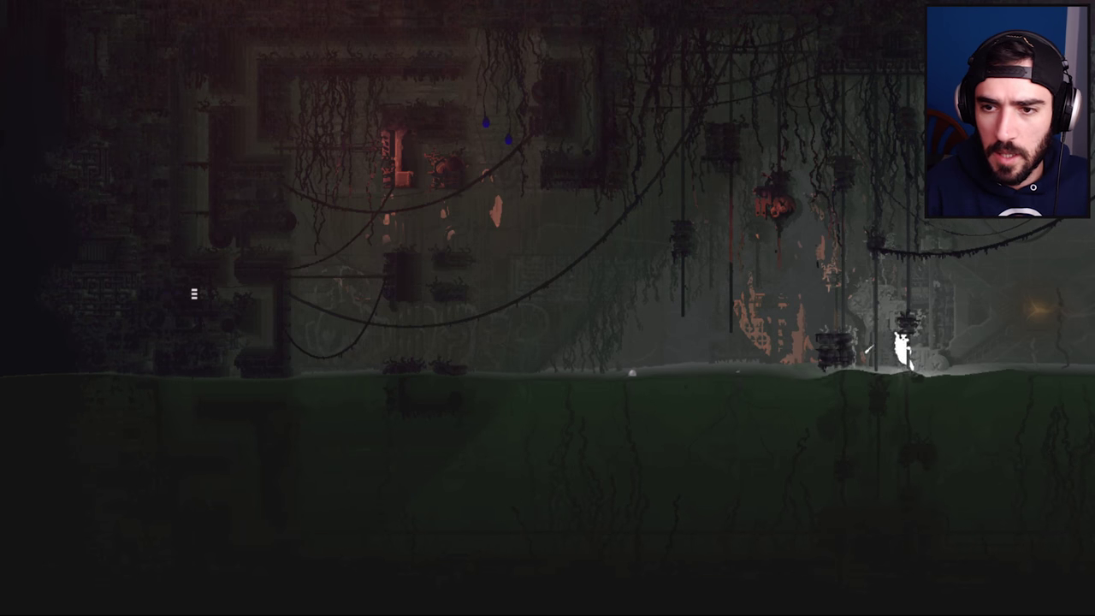
pyautogui.press('Left')
pyautogui.press('z')
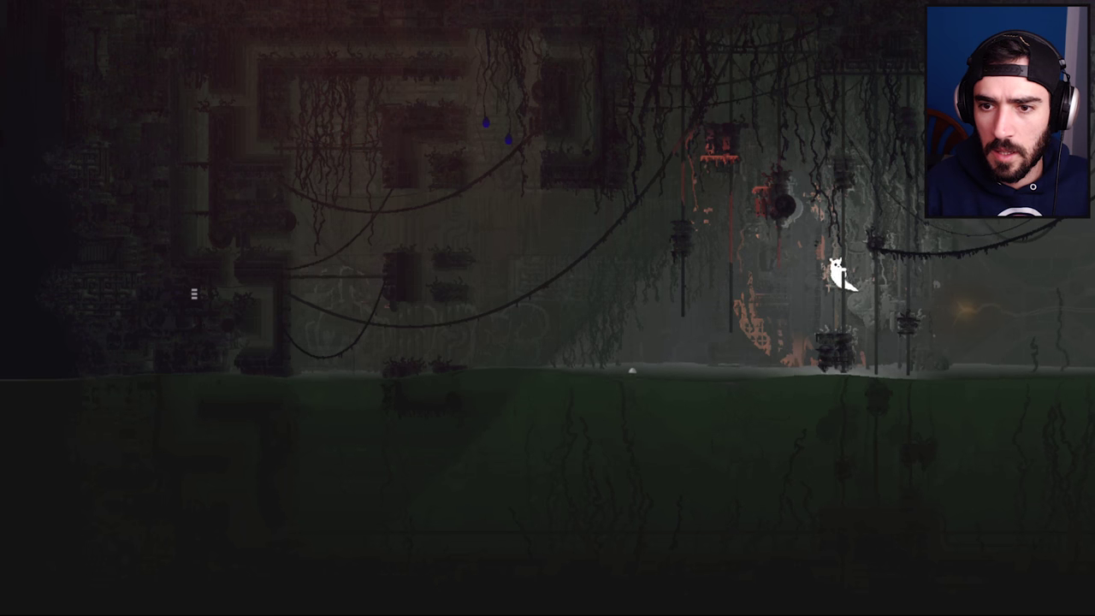
pyautogui.press('Left')
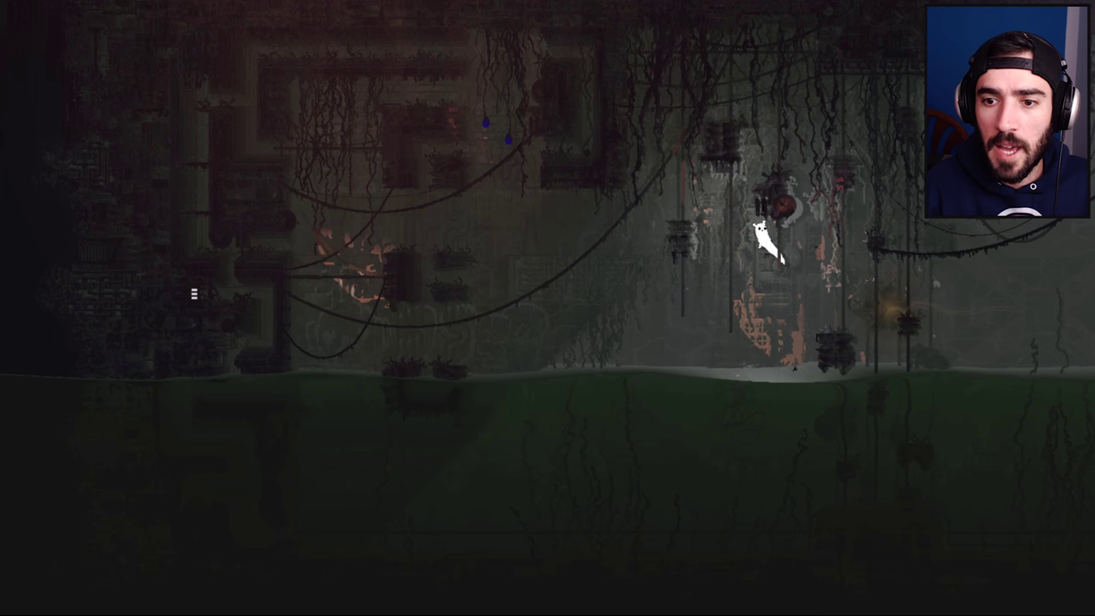
pyautogui.press('Up')
pyautogui.press('Left')
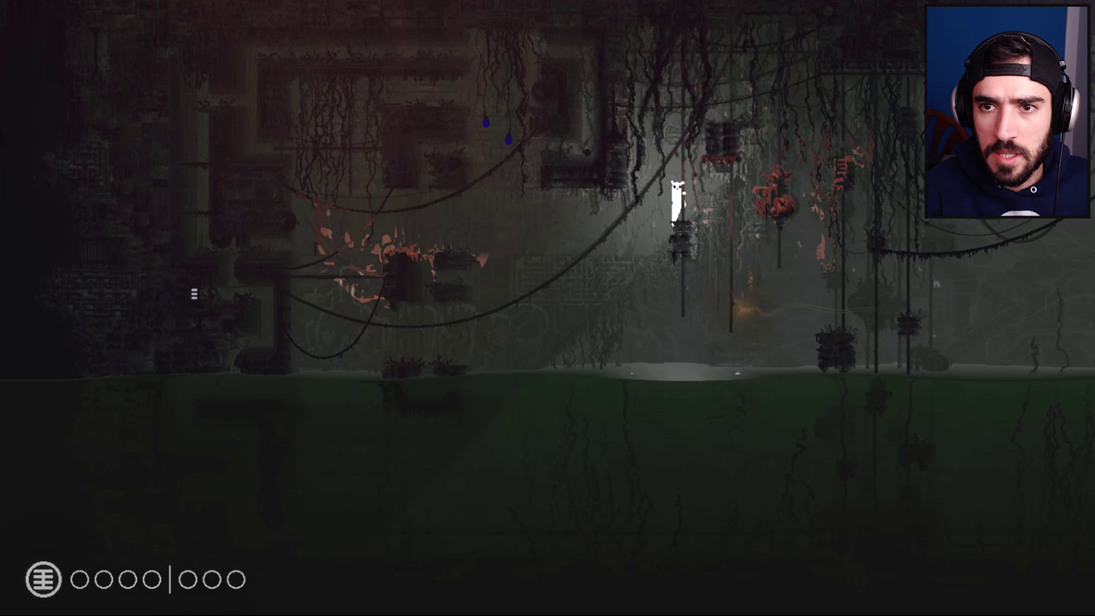
# - Drop into the water, swim left and stand up on the left ledge
pyautogui.press('Left')
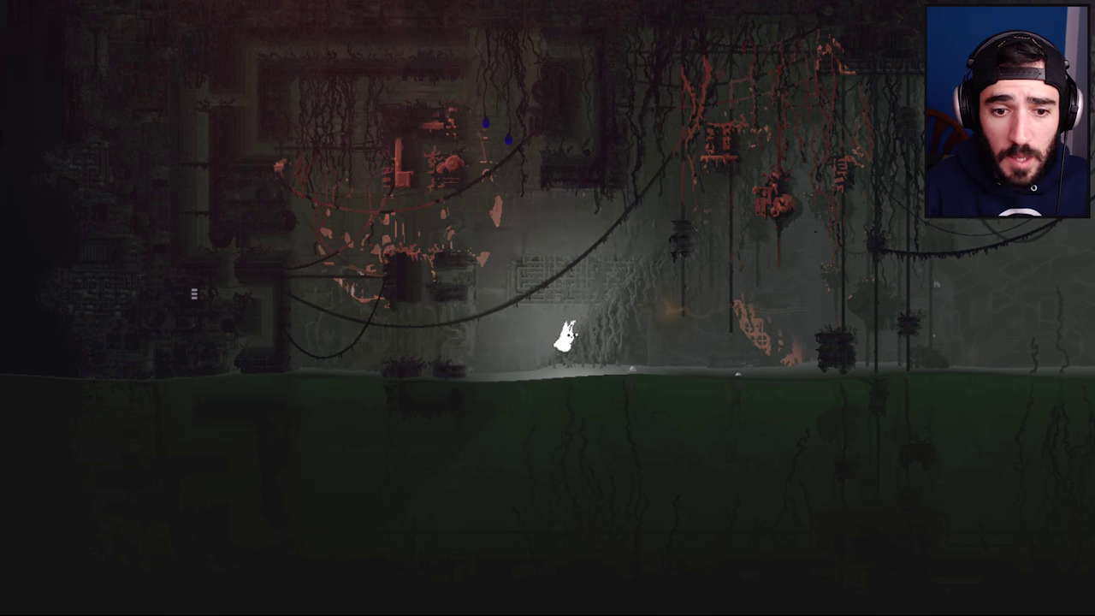
pyautogui.press('Left')
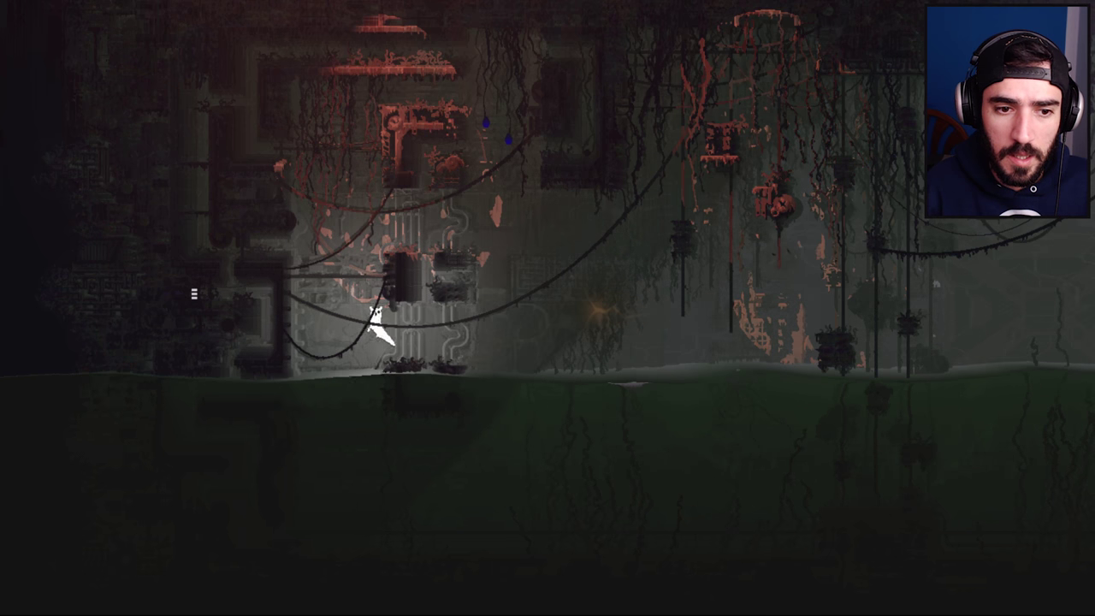
pyautogui.press('Left')
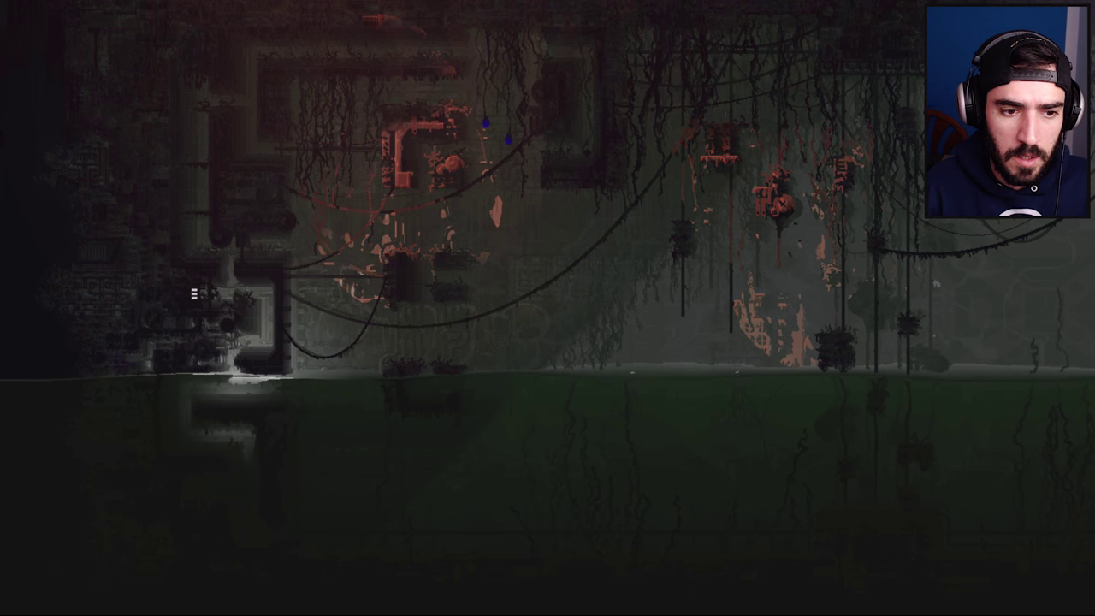
pyautogui.press('Up')
pyautogui.press('Up')
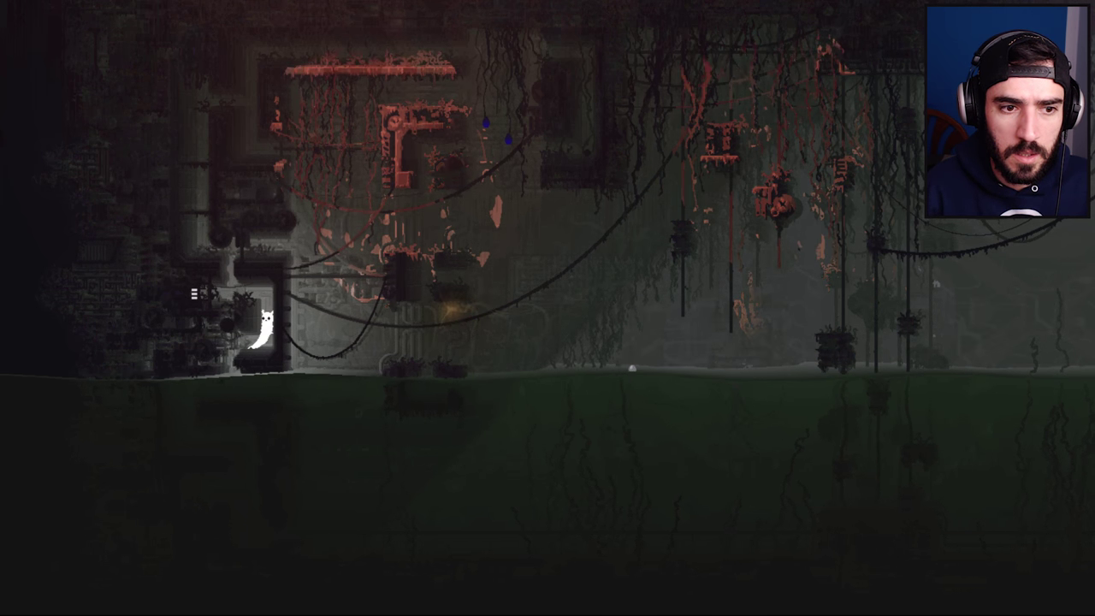
# - Cross the structure's top to the shoreline and swim left, then back right
pyautogui.press('Left')
pyautogui.press('Left')
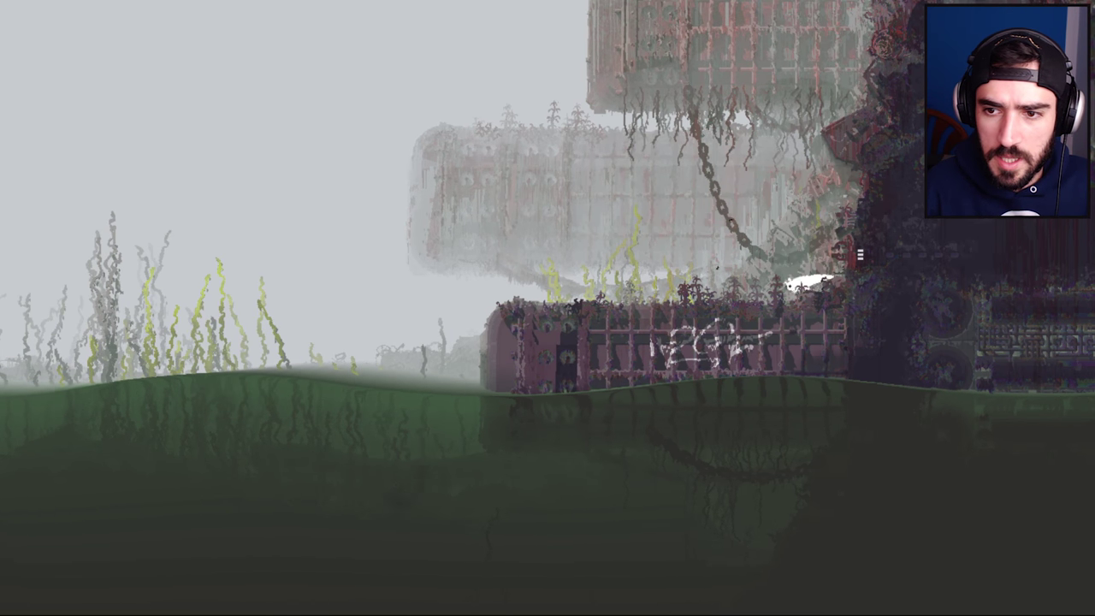
pyautogui.press('Left')
pyautogui.press('Left')
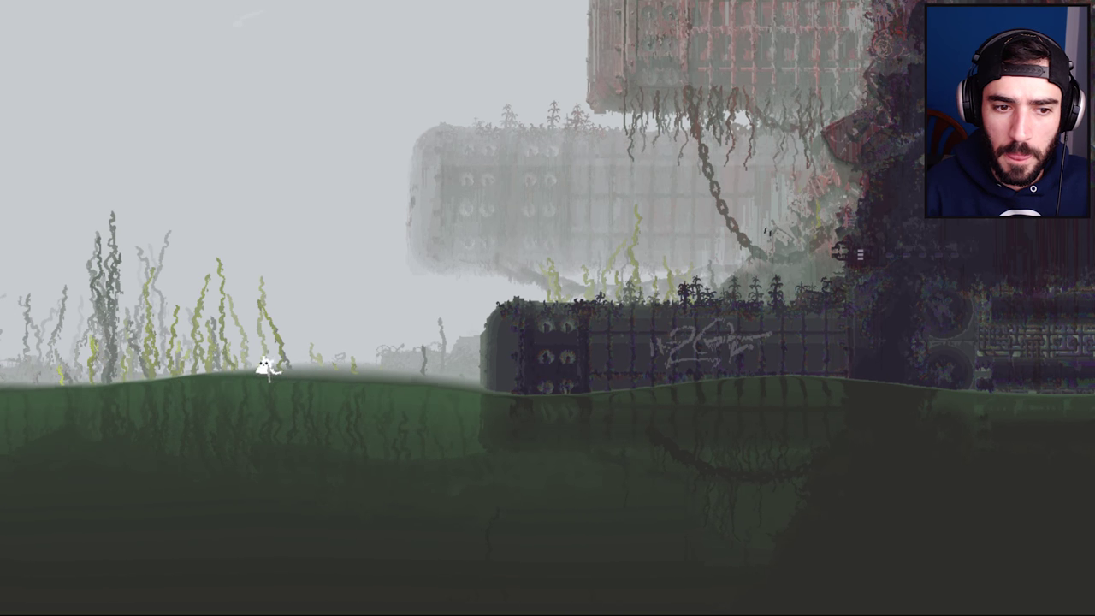
pyautogui.press('Left')
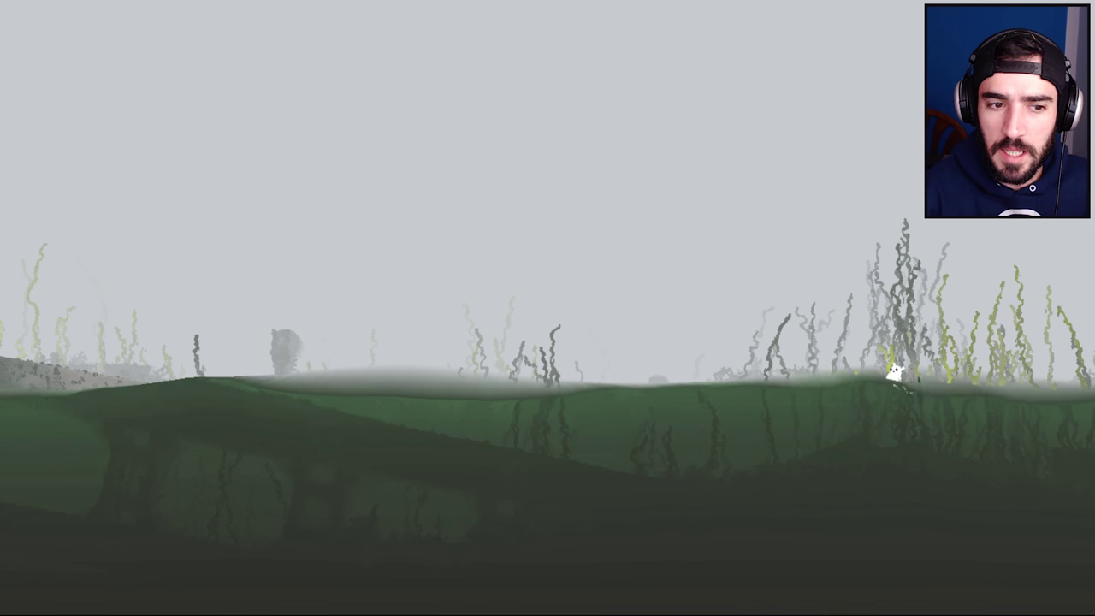
pyautogui.press('Right')
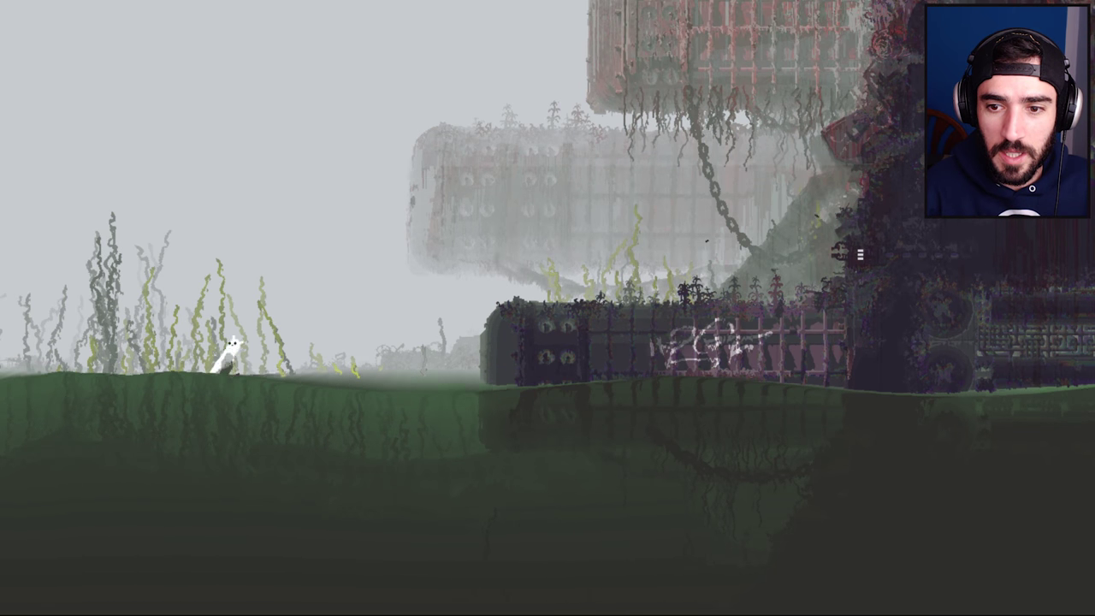
pyautogui.press('Right')
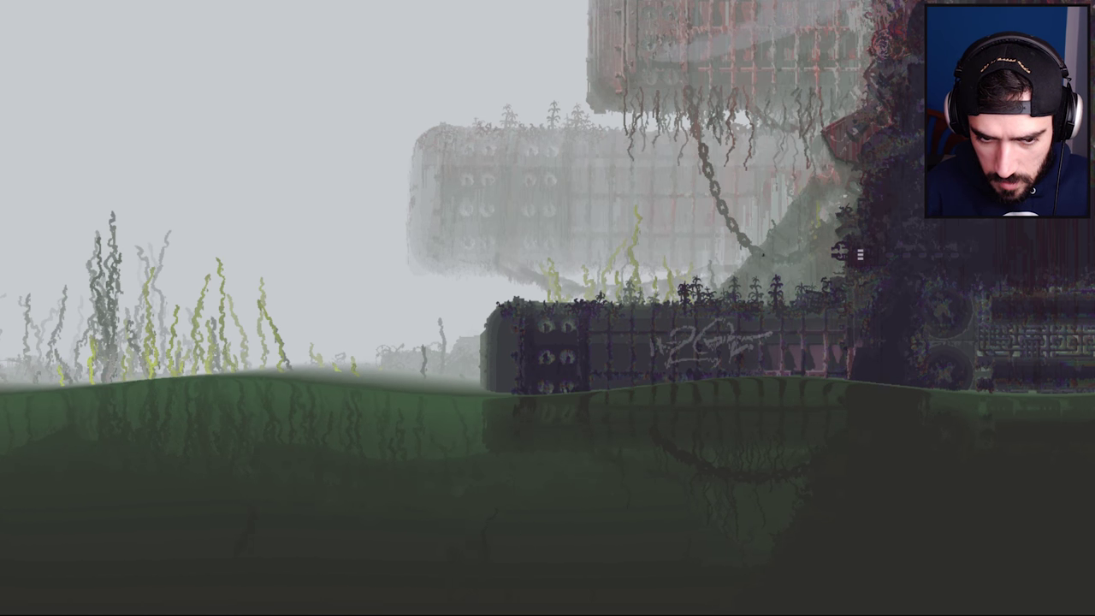
# - Dive left underwater away from the creatures, then crawl right onto the bank
pyautogui.press('Left')
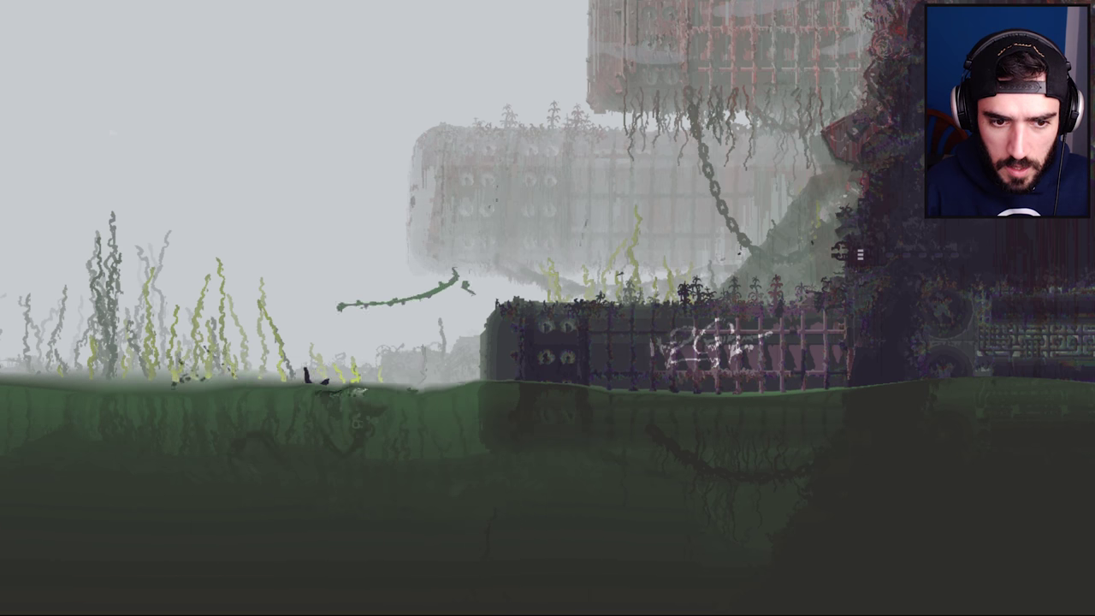
pyautogui.press('Left')
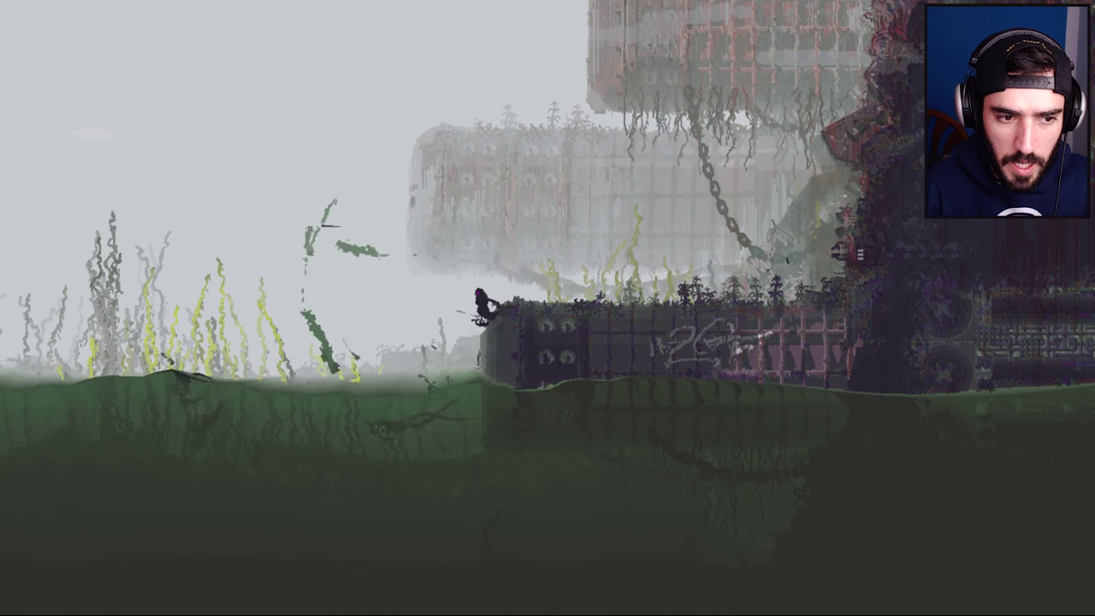
pyautogui.press('Left')
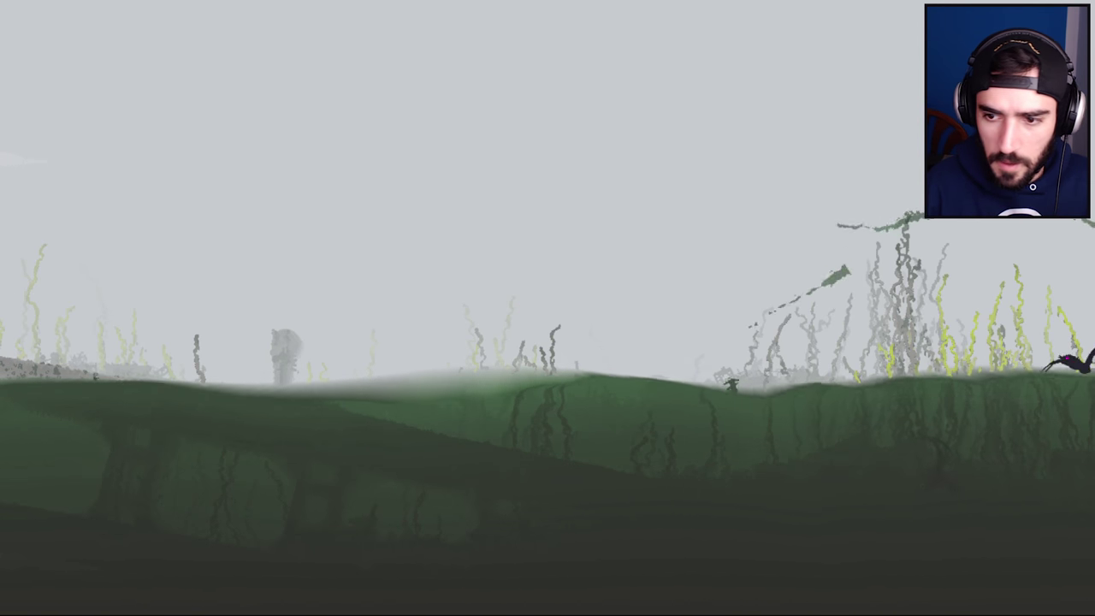
pyautogui.press('Left')
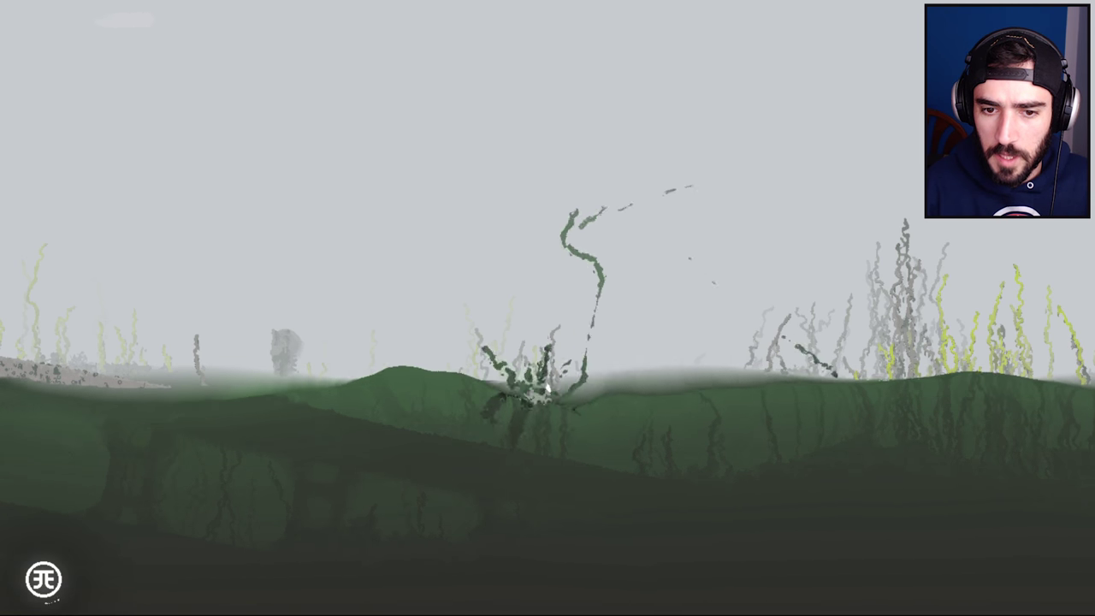
pyautogui.press('Right')
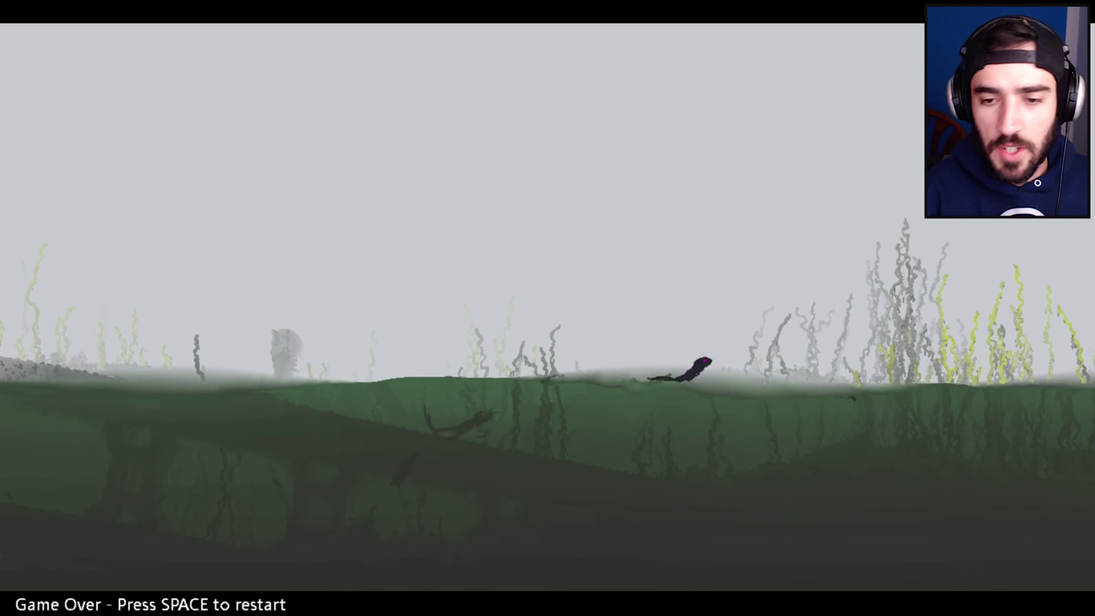
# - Skip the Game Over scene and let the karma wheel drop one level
pyautogui.press('space')
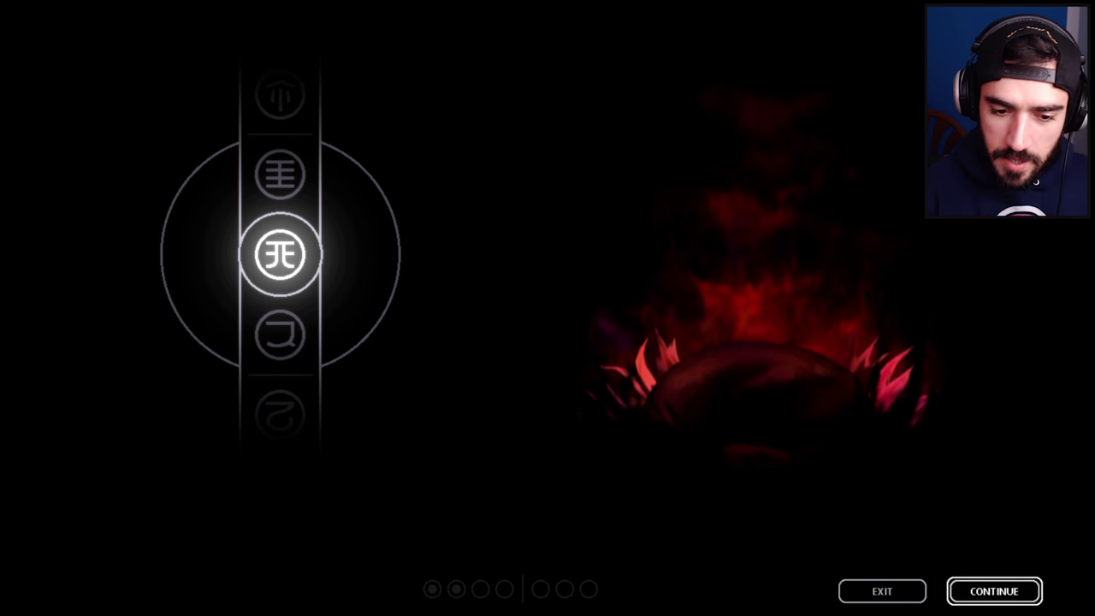
pyautogui.press('Down')
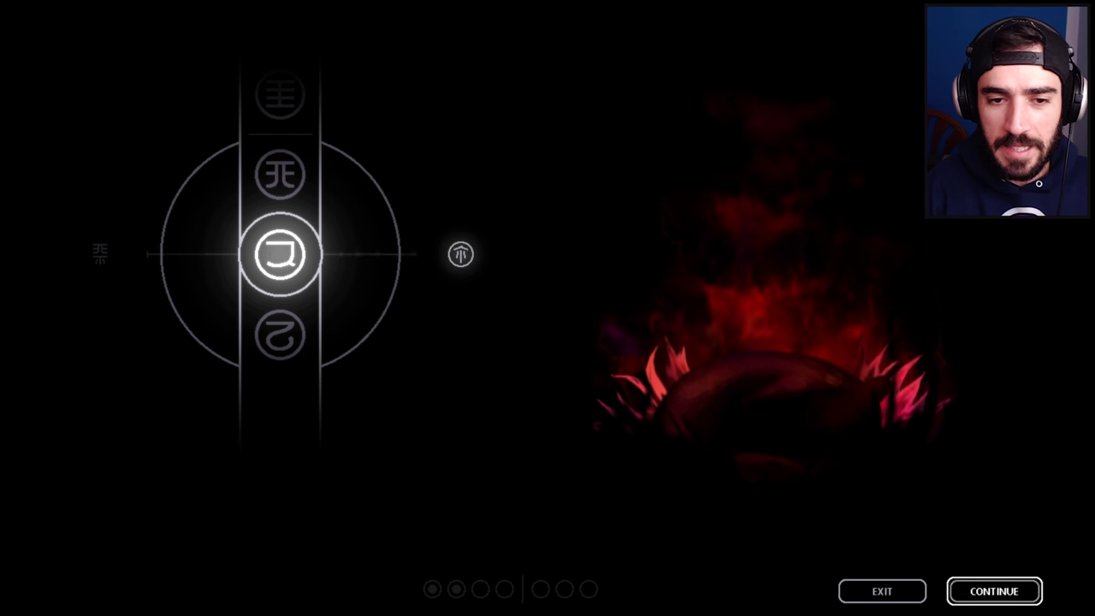